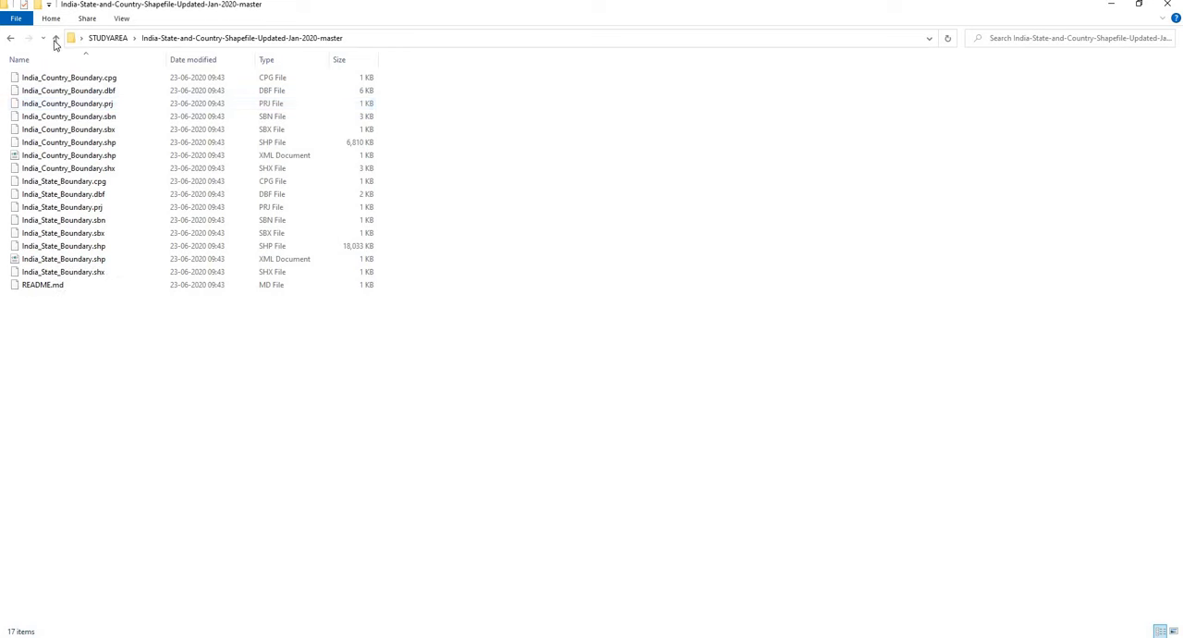
# Step: Look through the met_sub_div folder inside STUDYAREA and return to the STUDYAREA folder
pyautogui.click(56, 39)
pyautogui.doubleClick(66, 105)
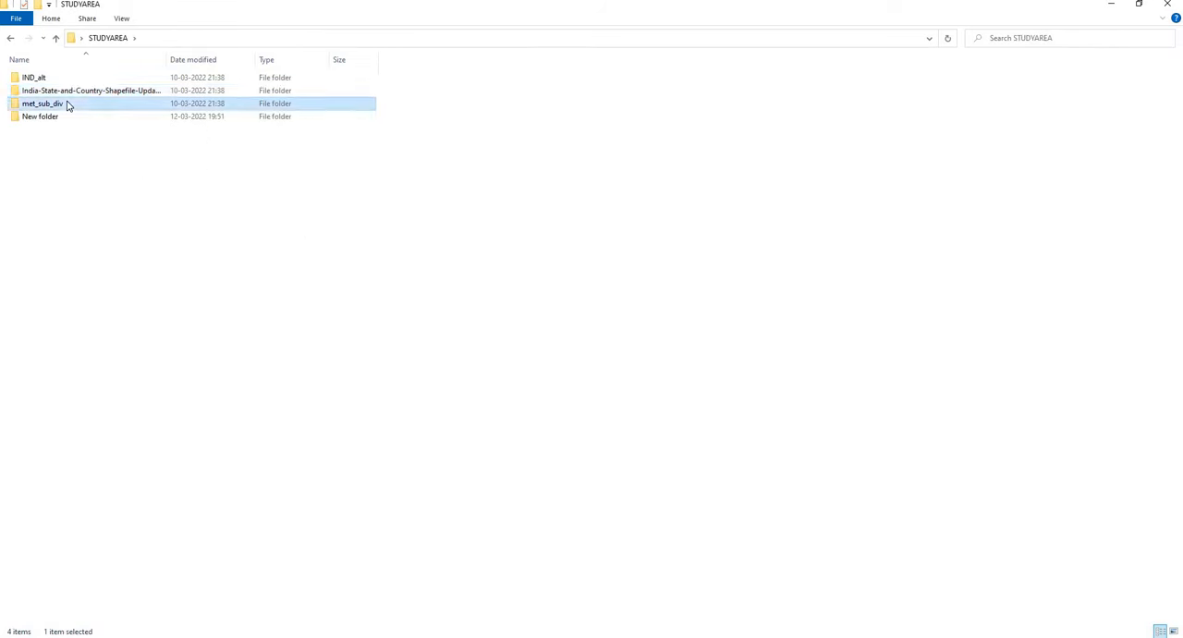
pyautogui.click(53, 43)
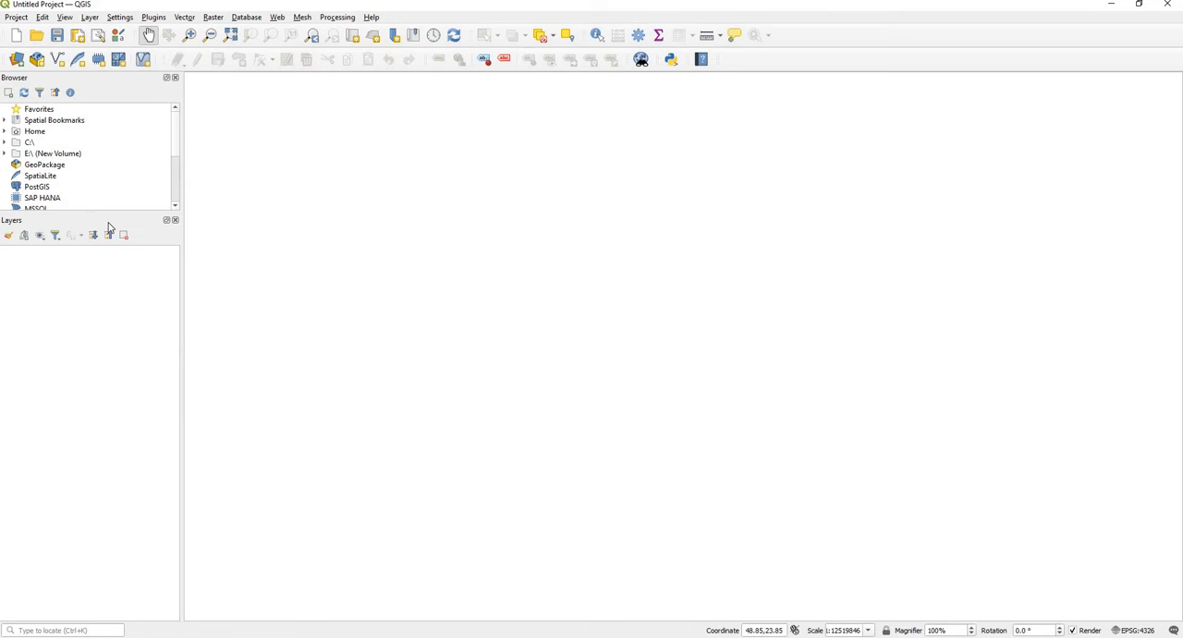
# Step: Add India_State_Boundary.shp from the India-State-and-Country-Shapefile-Updated-Jan-2020-master folder to the project as a vector layer
pyautogui.click(90, 18)
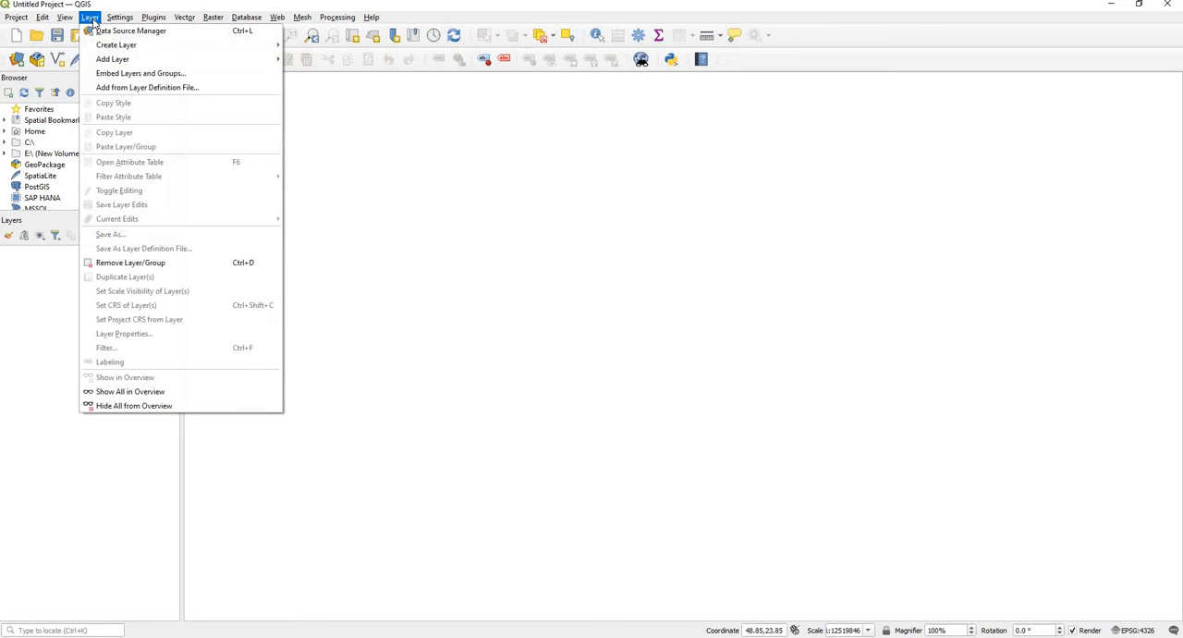
pyautogui.moveTo(111, 59)
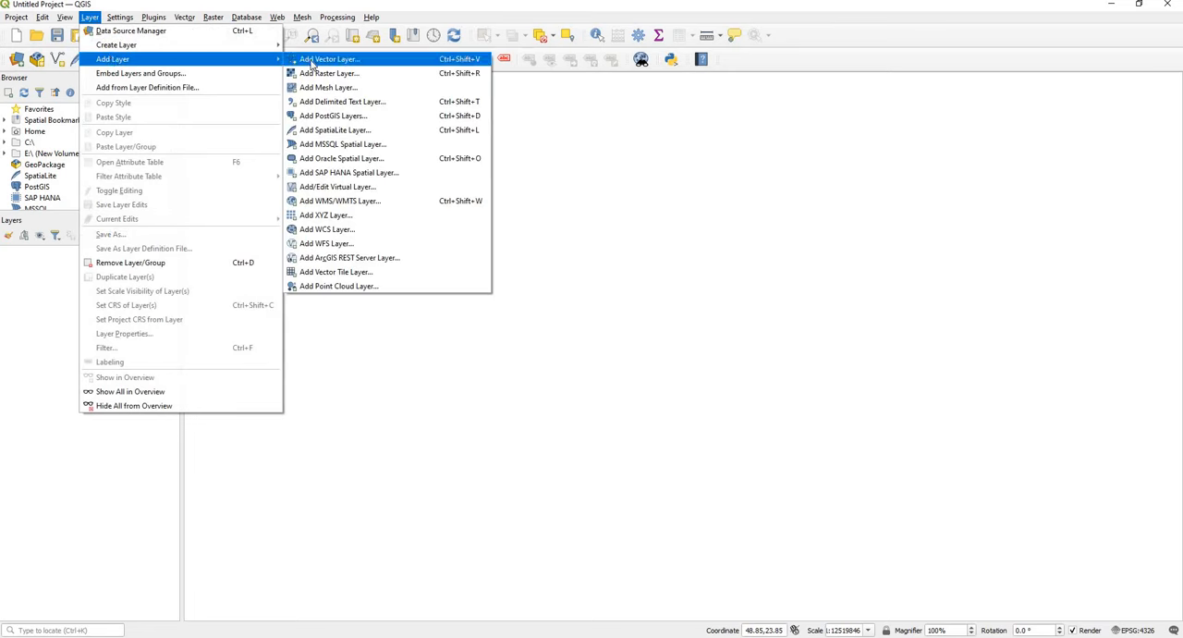
pyautogui.click(365, 63)
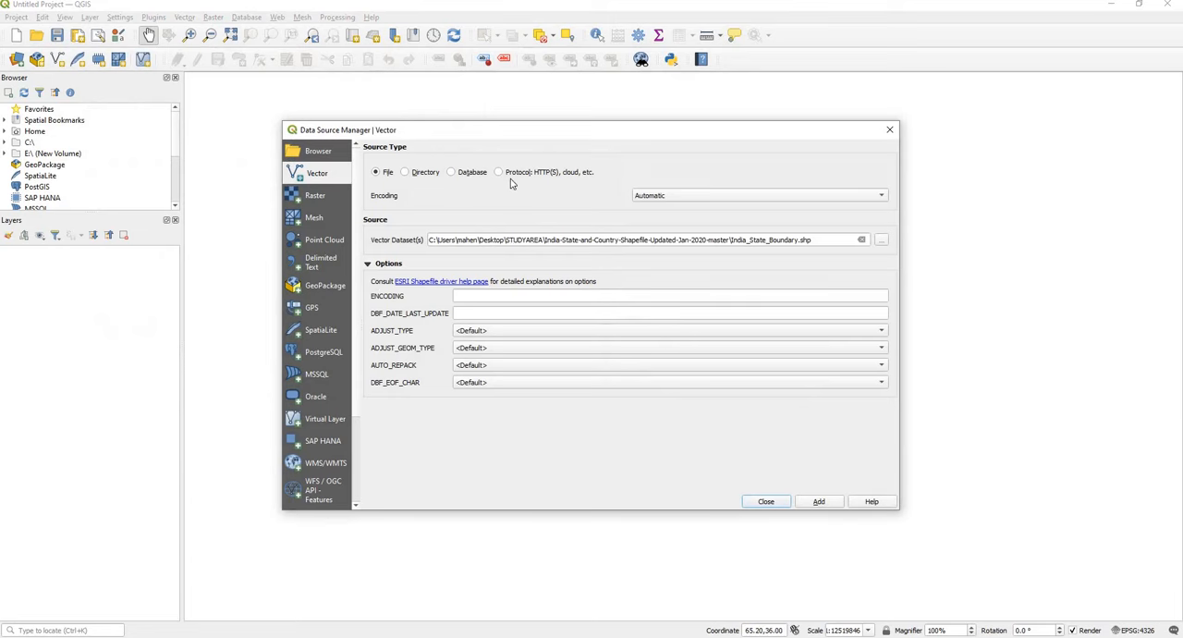
pyautogui.click(883, 239)
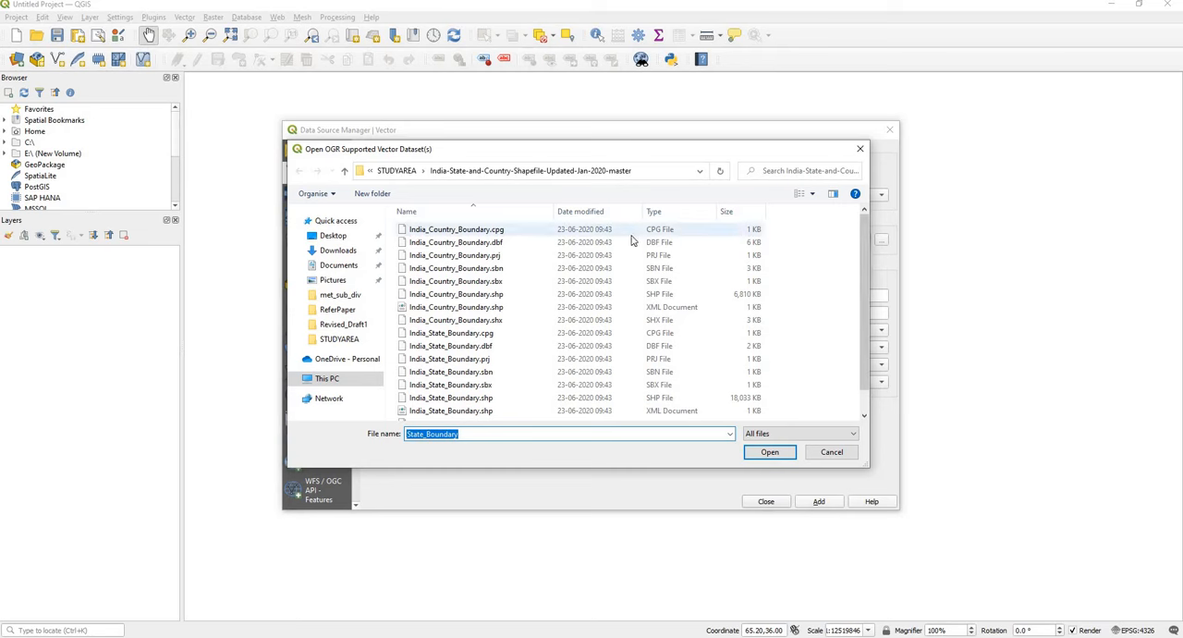
pyautogui.click(412, 175)
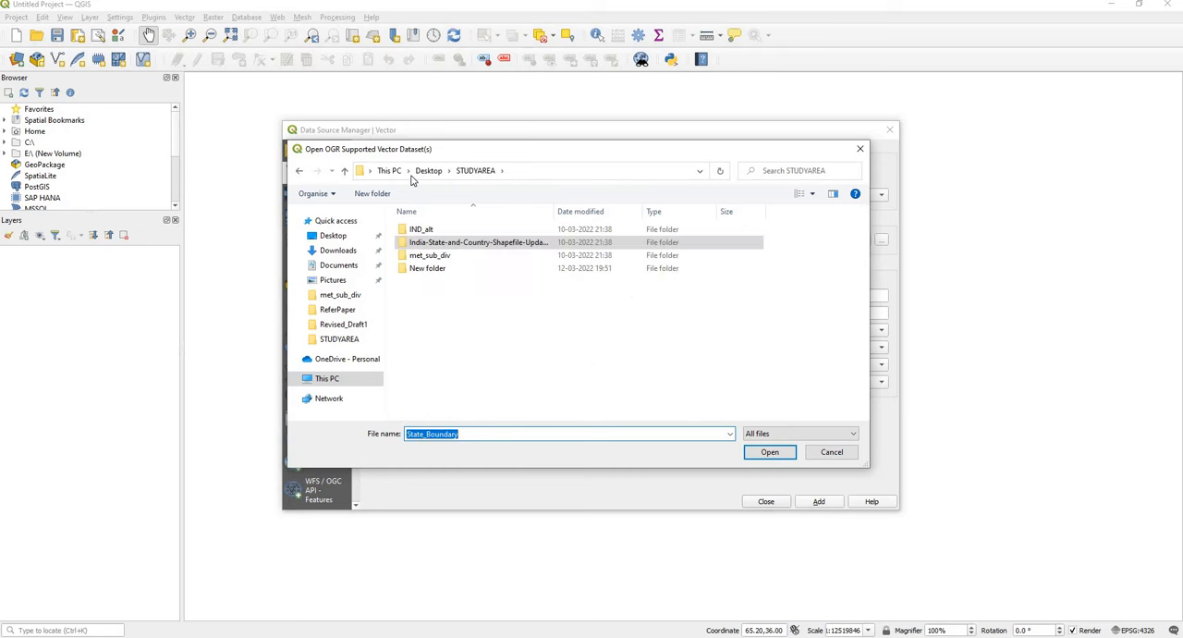
pyautogui.doubleClick(428, 243)
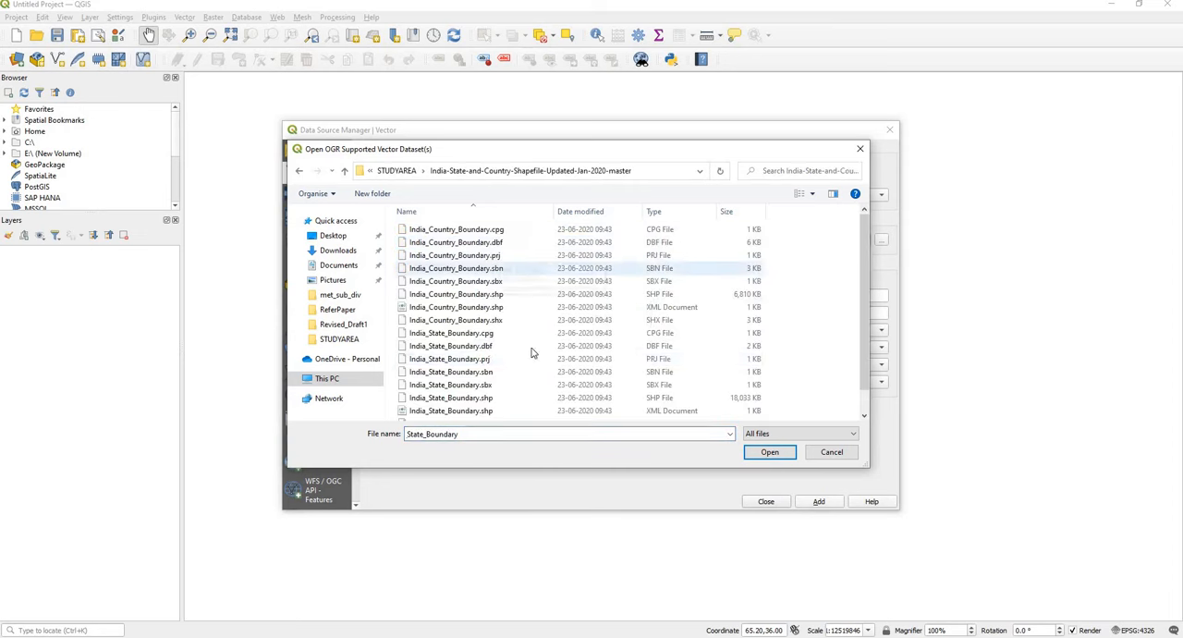
pyautogui.click(490, 399)
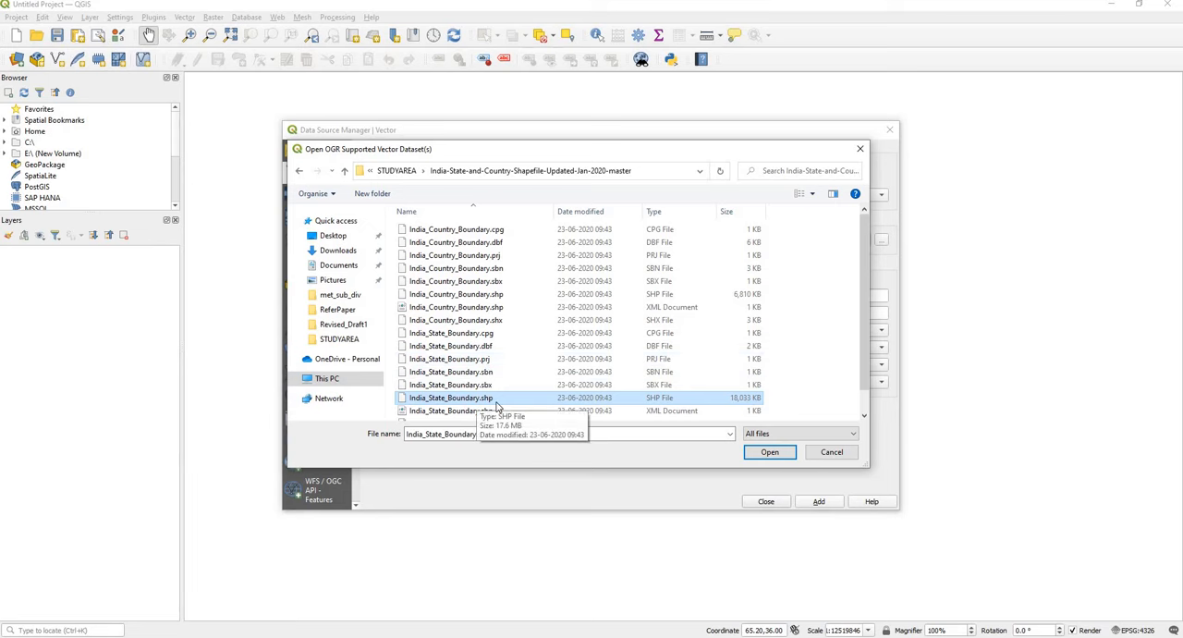
pyautogui.click(773, 455)
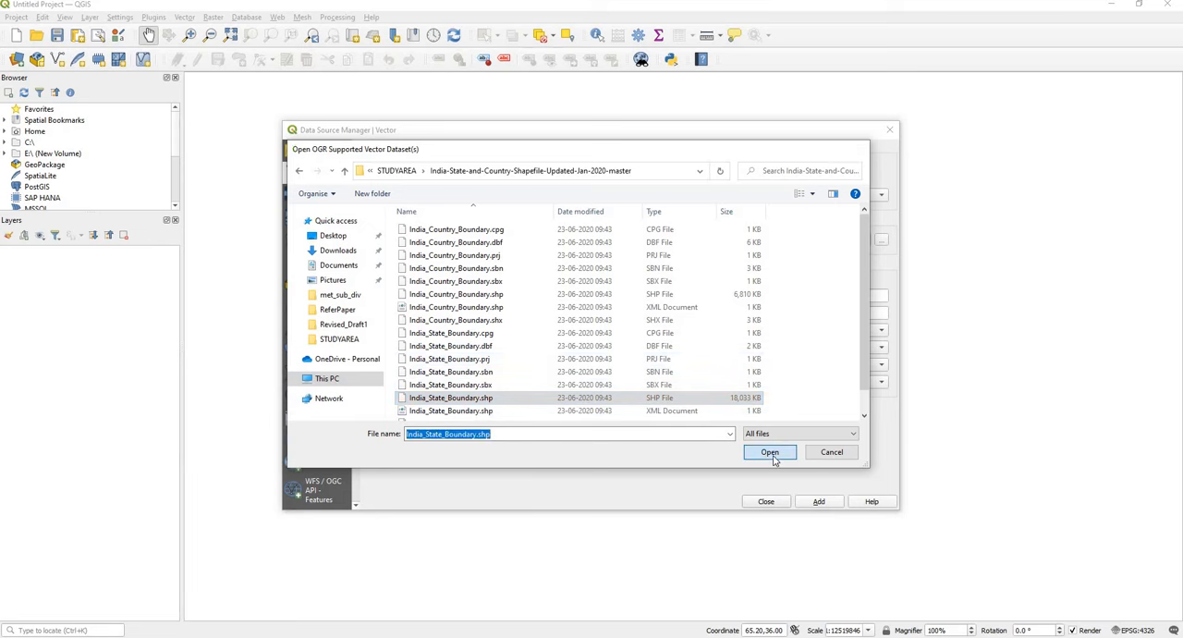
pyautogui.click(819, 504)
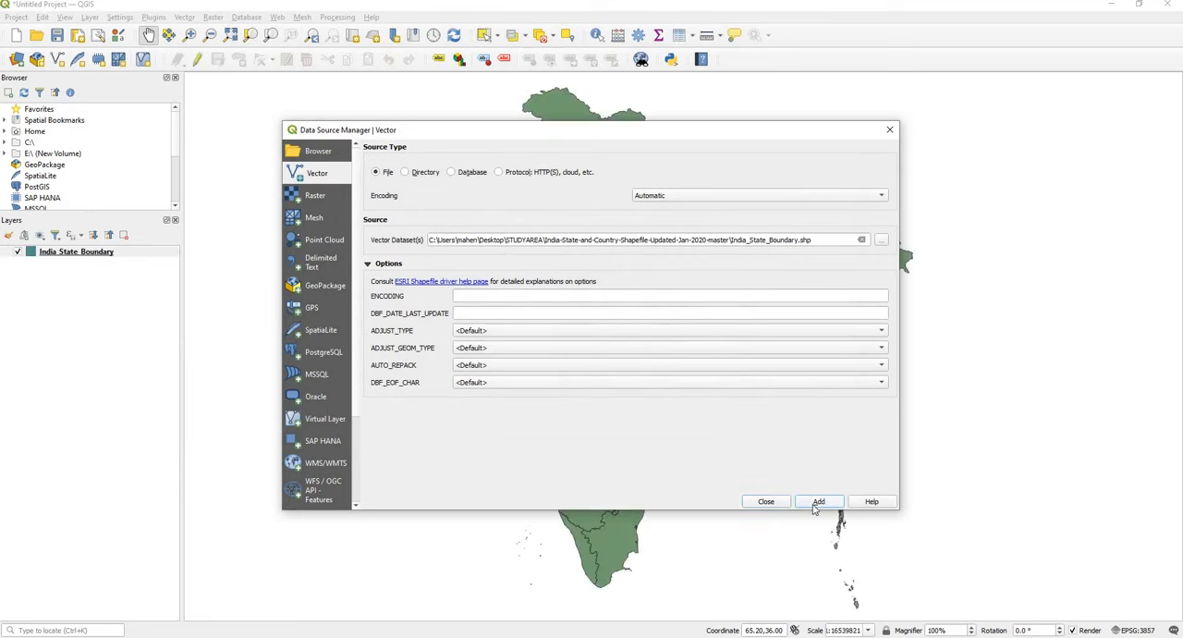
pyautogui.click(765, 501)
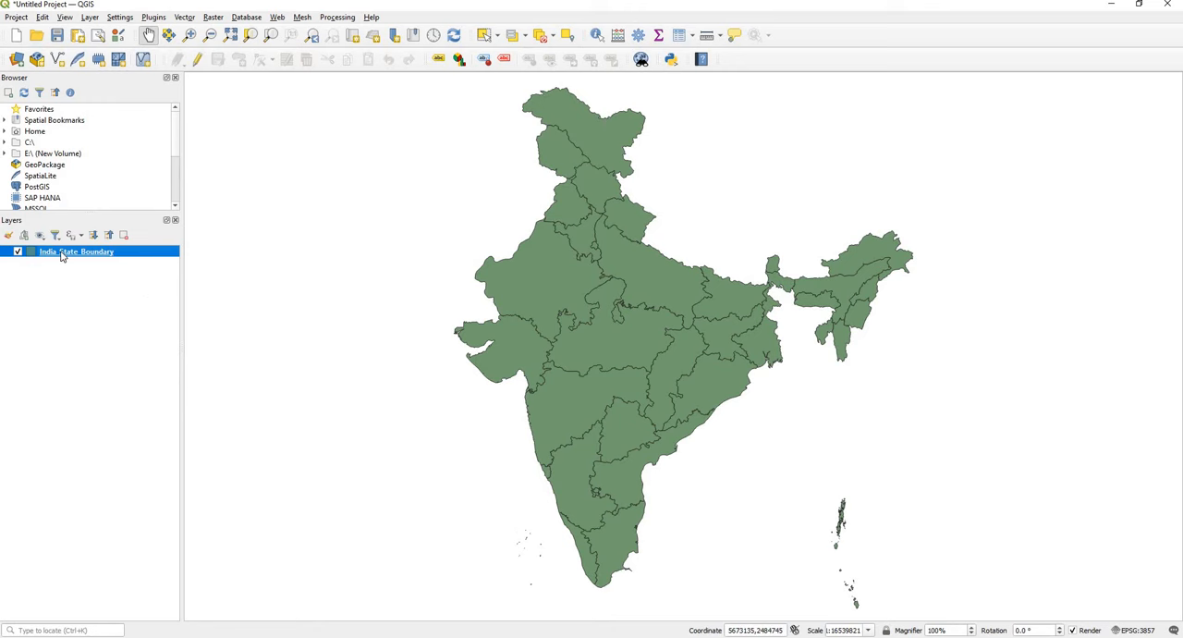
# Step: Export all features of the India_State_Boundary layer to the STUDYAREA folder as a GeoPackage named INDIA
pyautogui.moveTo(61, 256)
pyautogui.rightClick(97, 255)
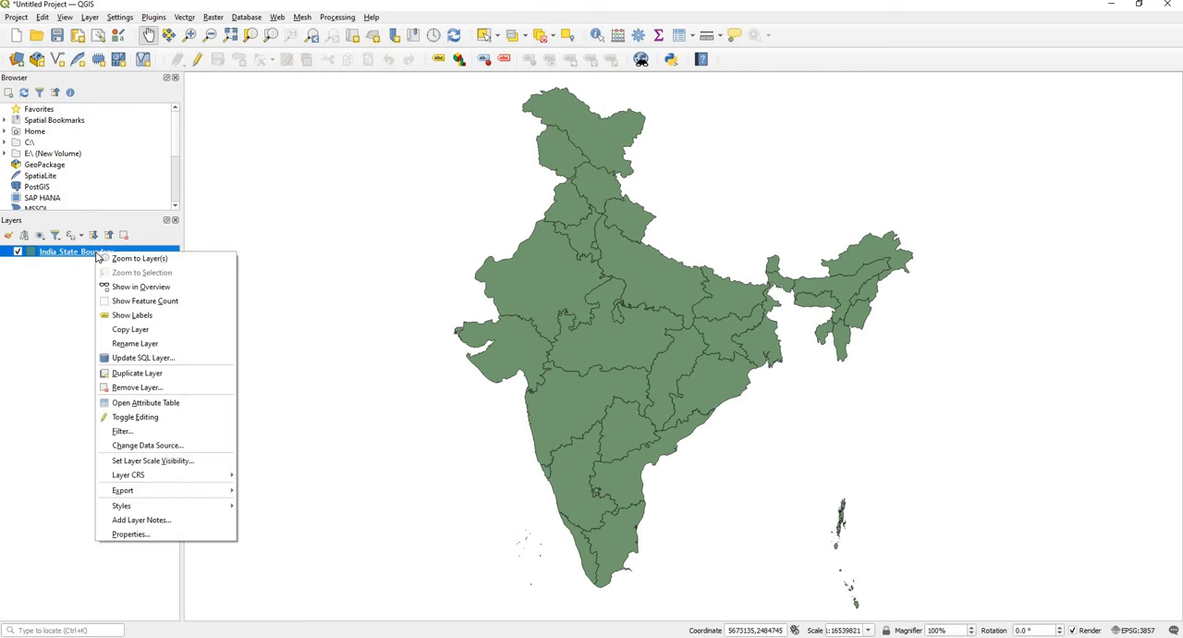
pyautogui.moveTo(165, 507)
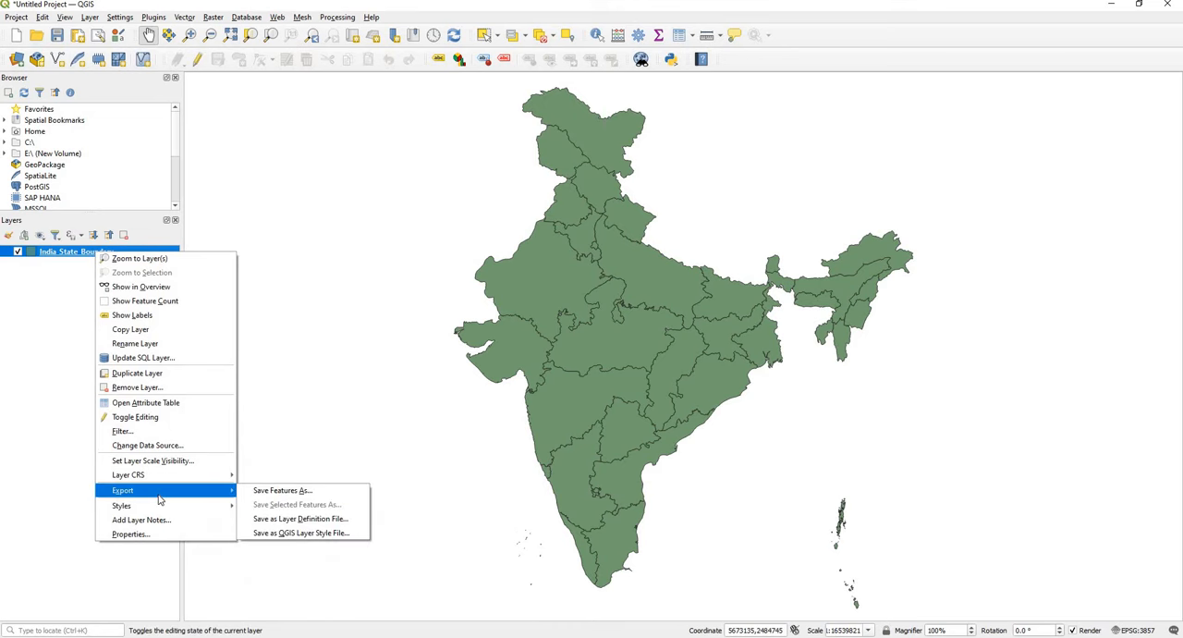
pyautogui.click(285, 492)
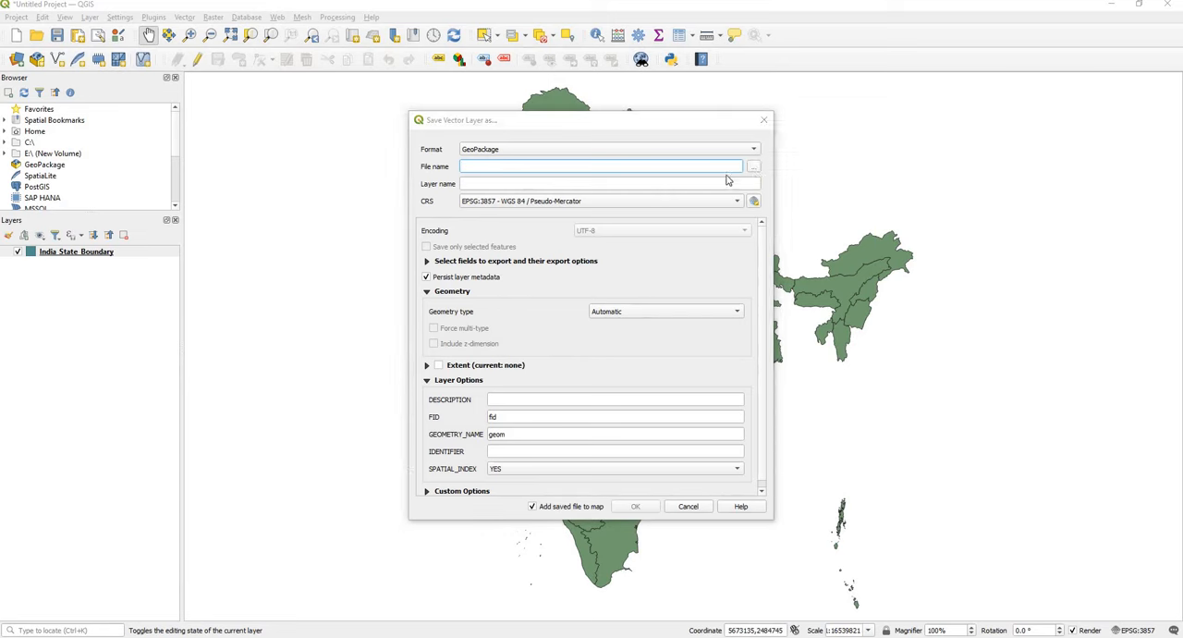
pyautogui.click(753, 170)
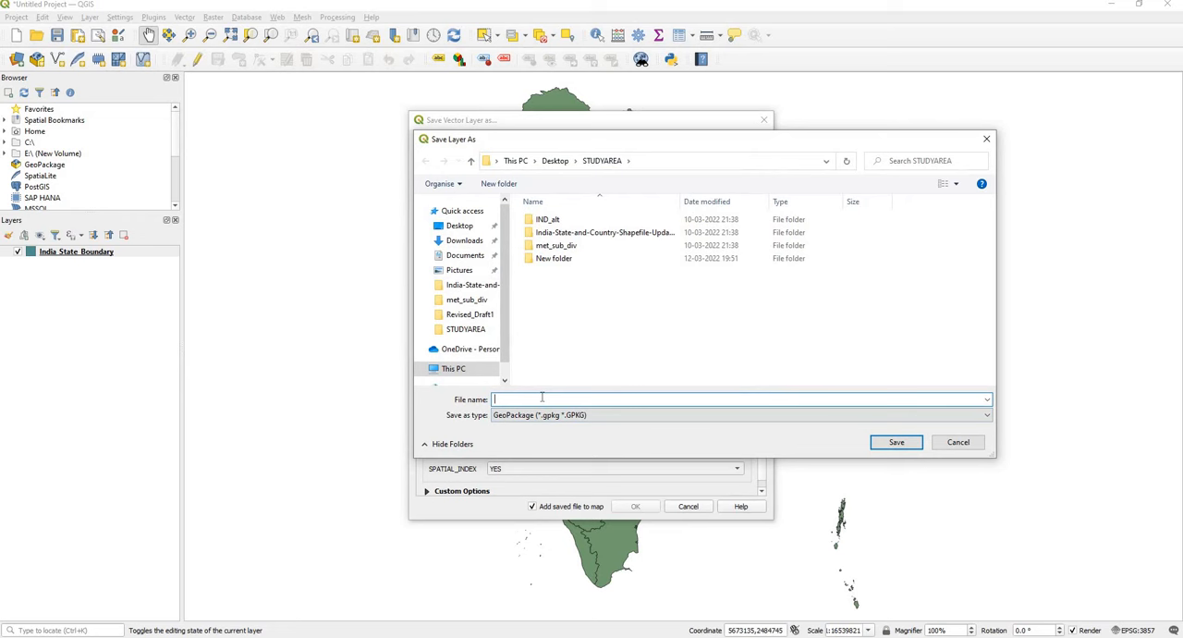
pyautogui.write('india')
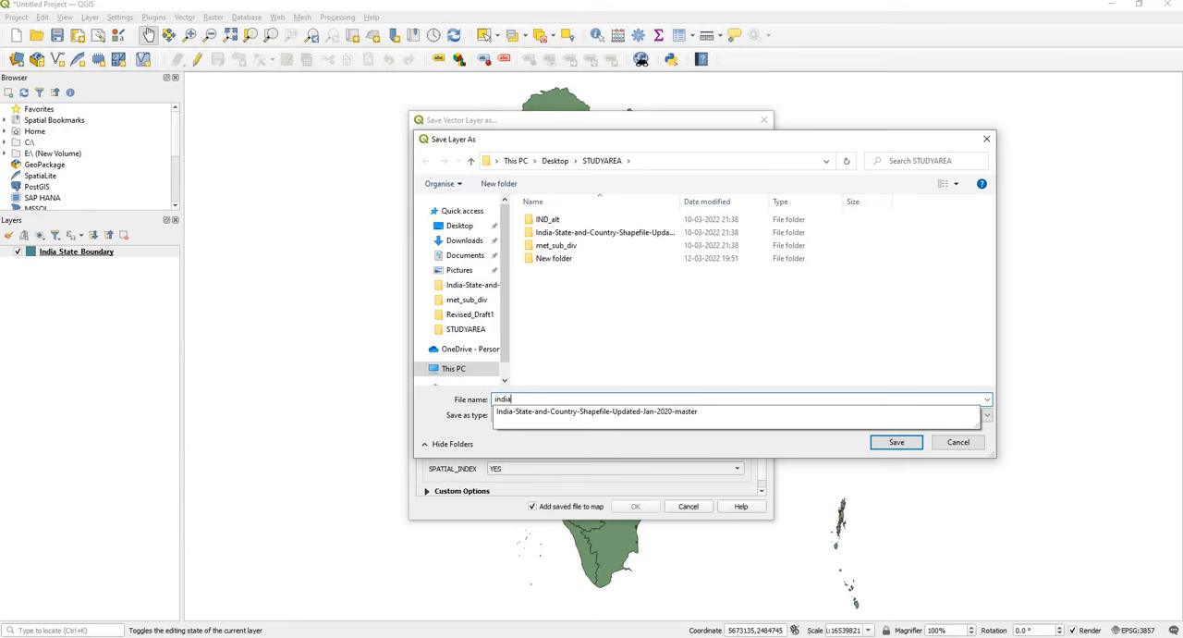
pyautogui.hotkey('ctrl', 'a')
pyautogui.write('INDIA')
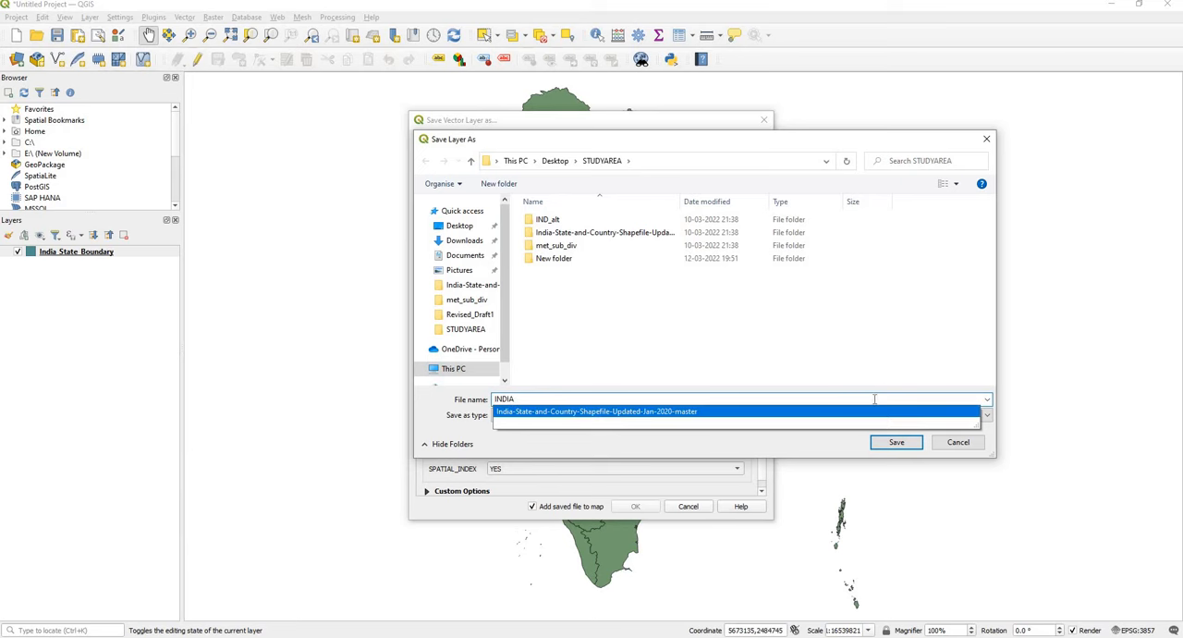
pyautogui.click(895, 442)
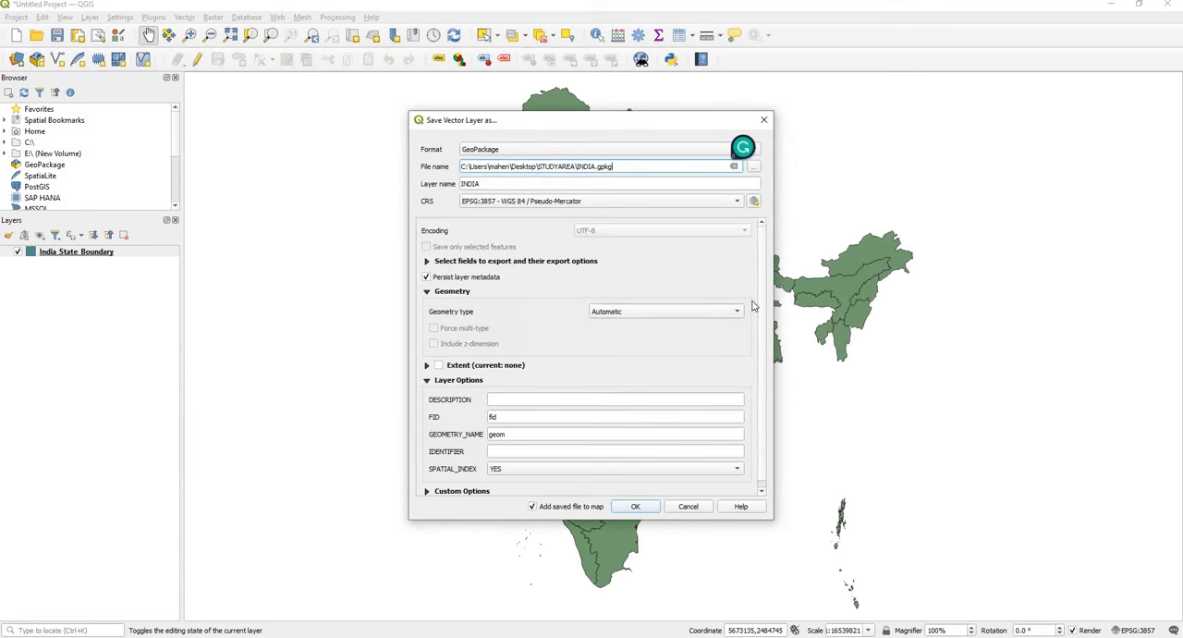
pyautogui.click(635, 506)
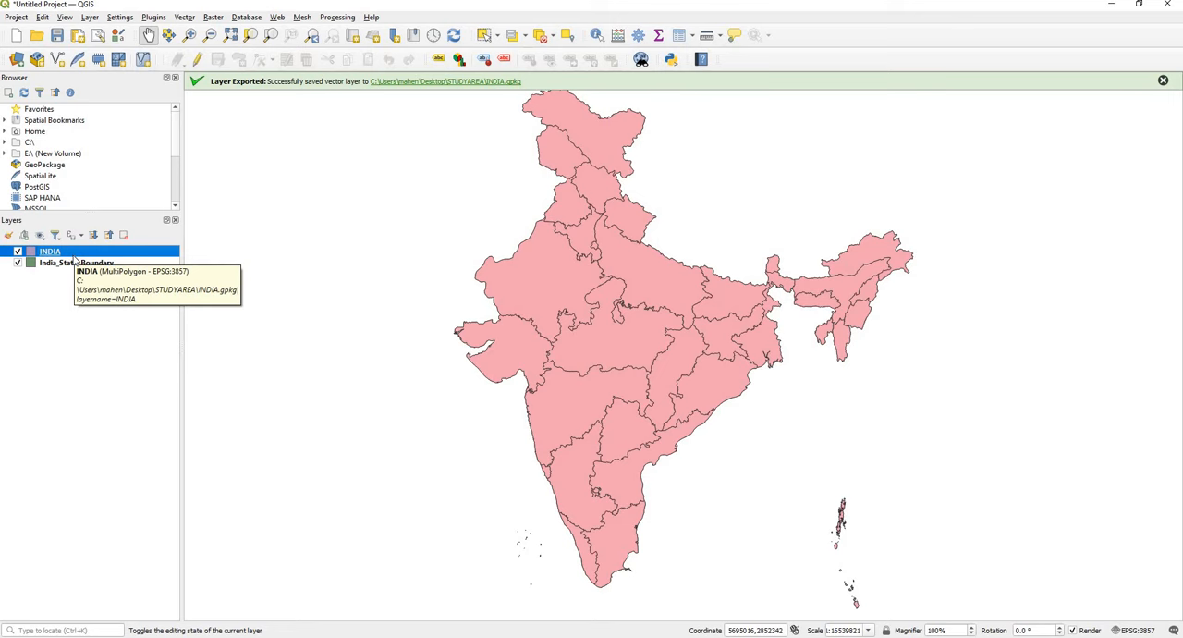
# Step: Hide the INDIA layer and select the Maharashtra and Goa records in the India_State_Boundary attribute table
pyautogui.click(18, 251)
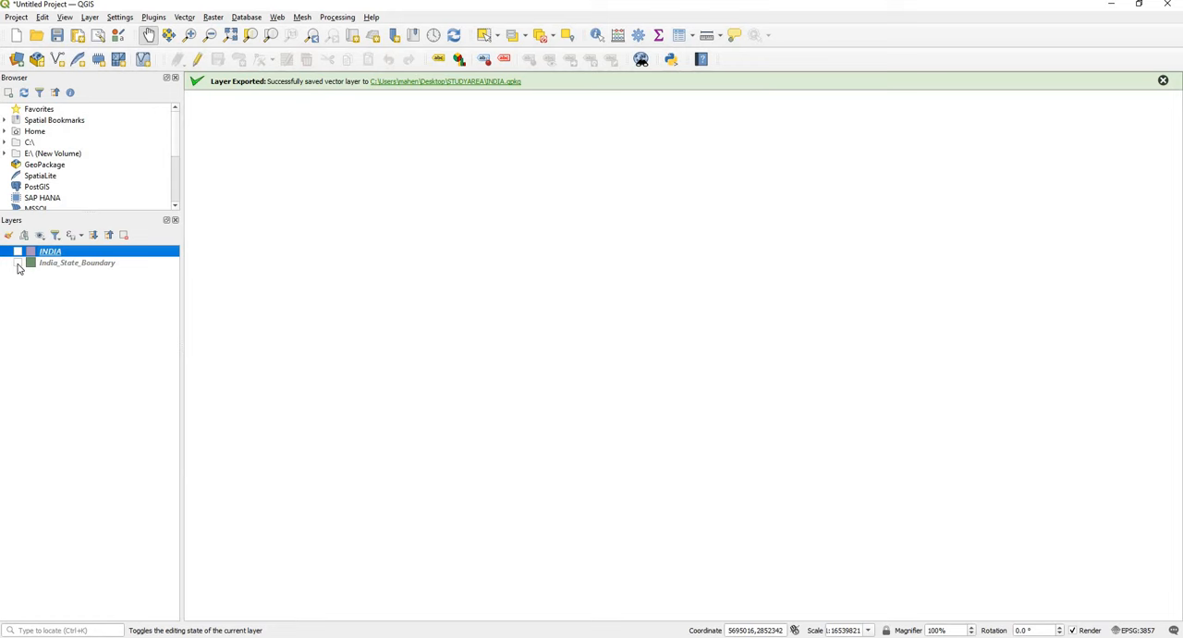
pyautogui.click(17, 263)
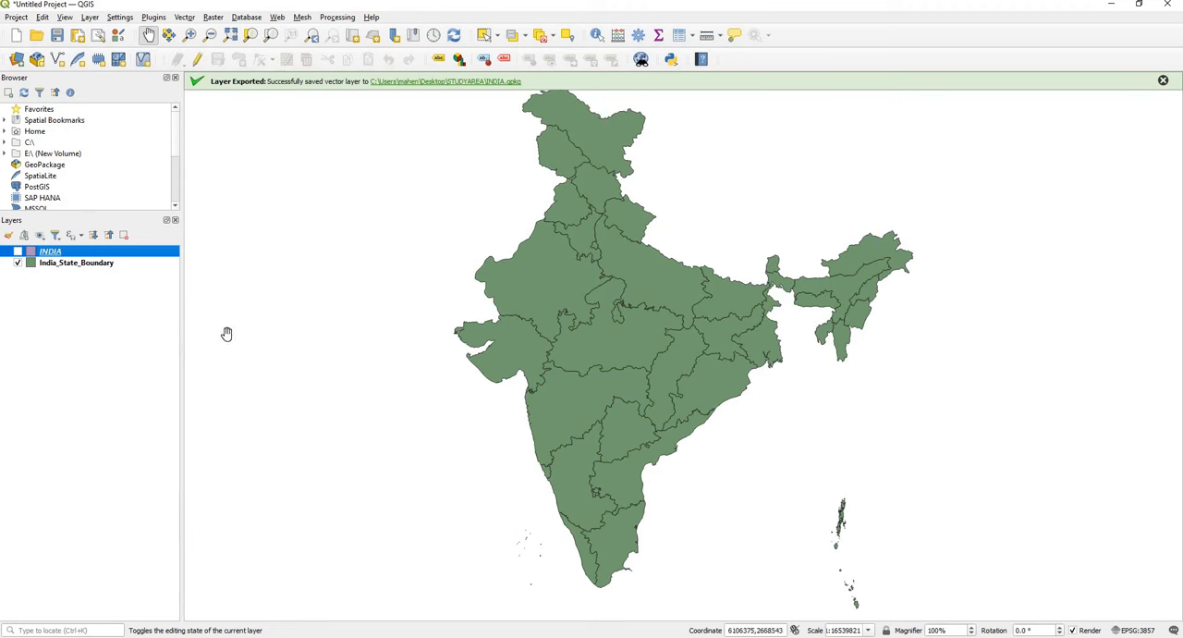
pyautogui.click(71, 264)
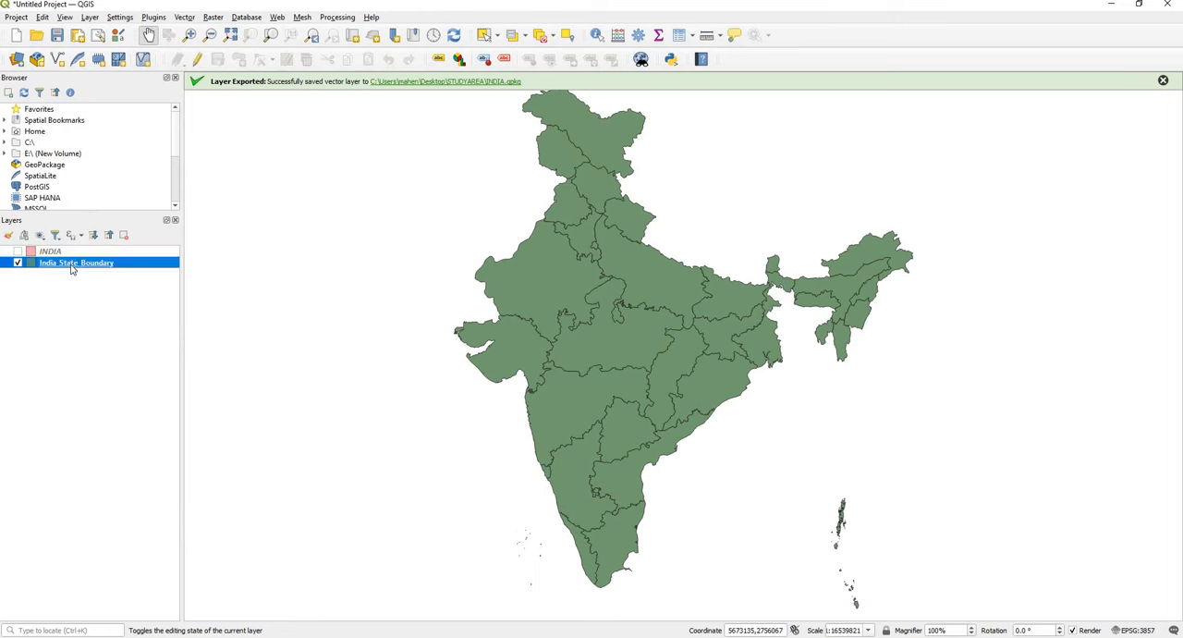
pyautogui.rightClick(71, 267)
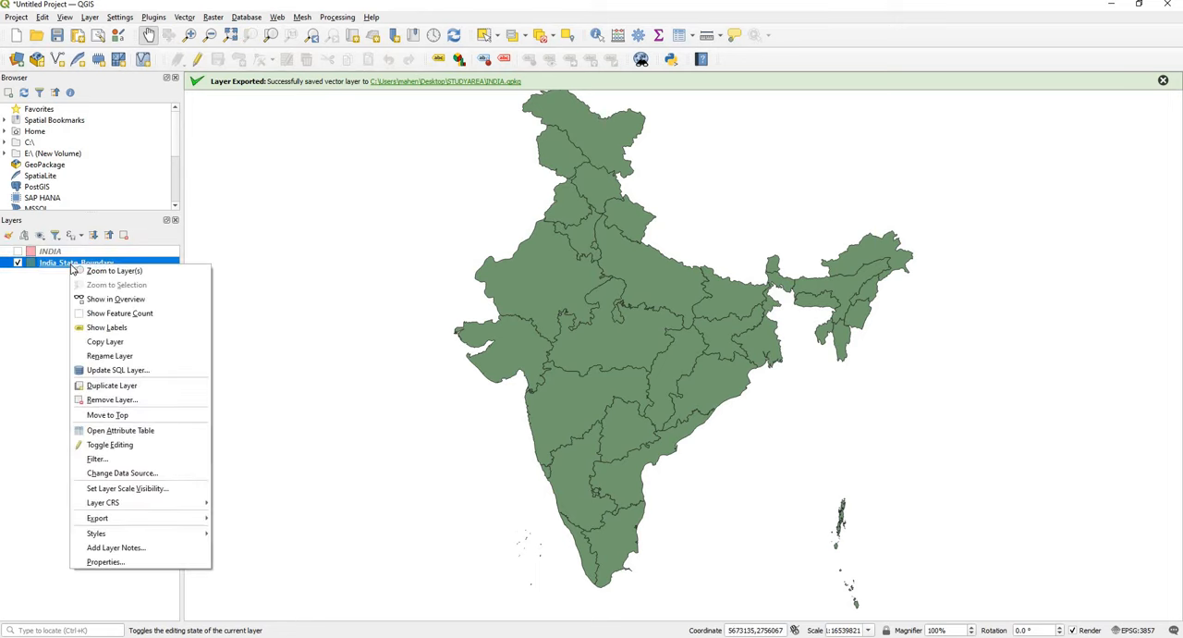
pyautogui.click(145, 430)
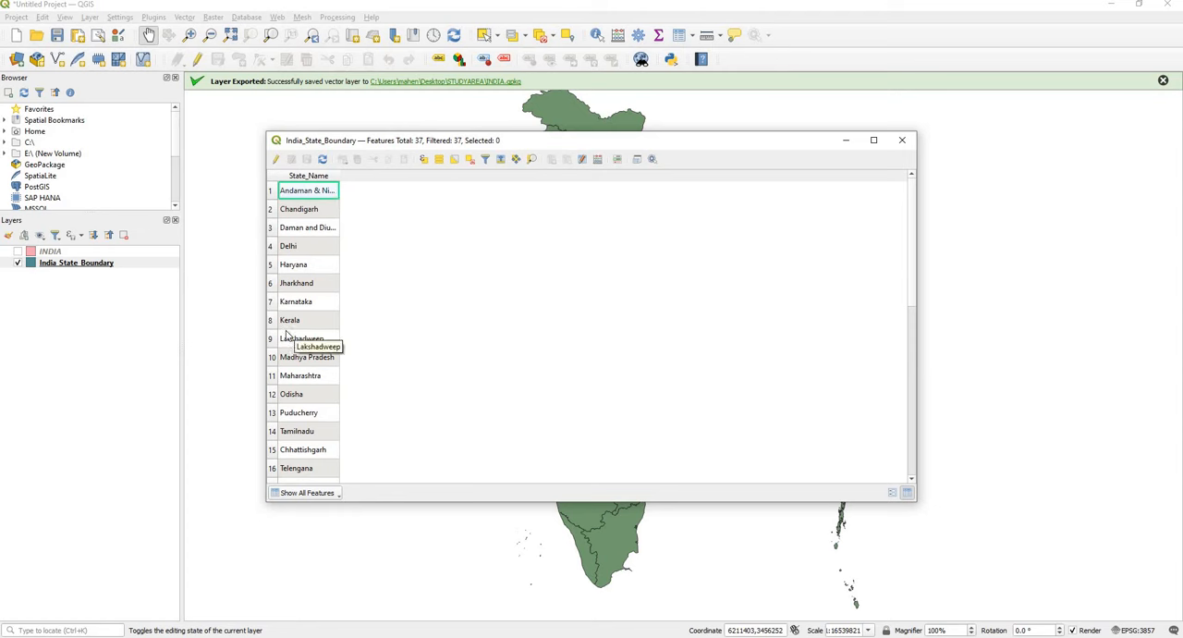
pyautogui.scroll(-1, 300, 340)
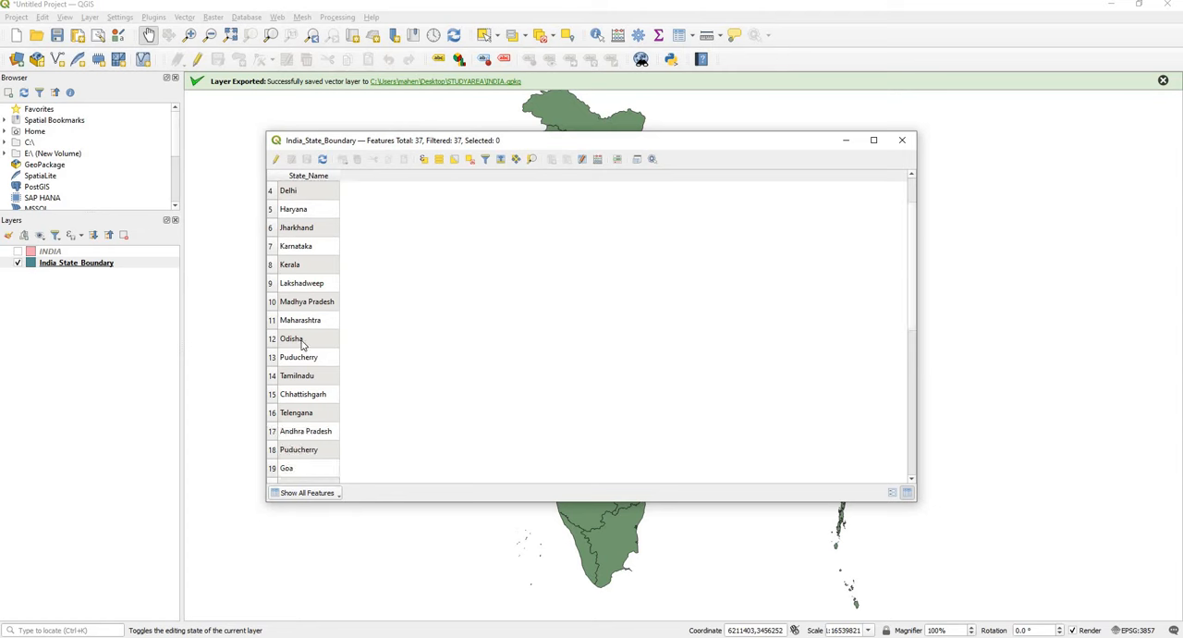
pyautogui.click(276, 320)
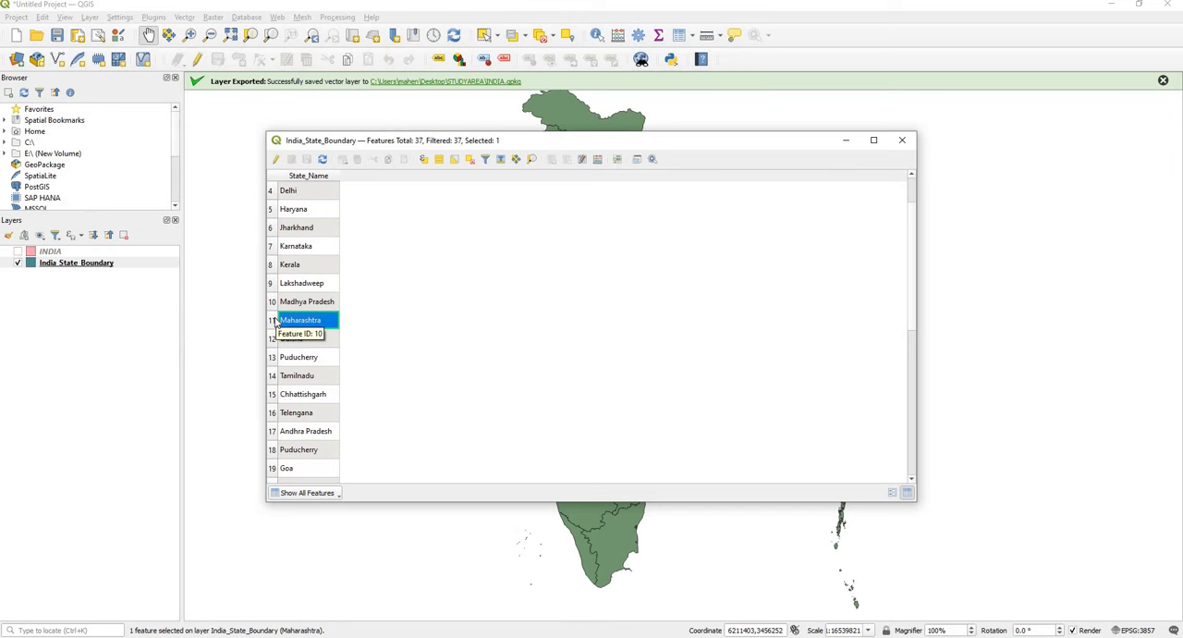
pyautogui.keyDown('ctrl'); pyautogui.click(274, 470); pyautogui.keyUp('ctrl')
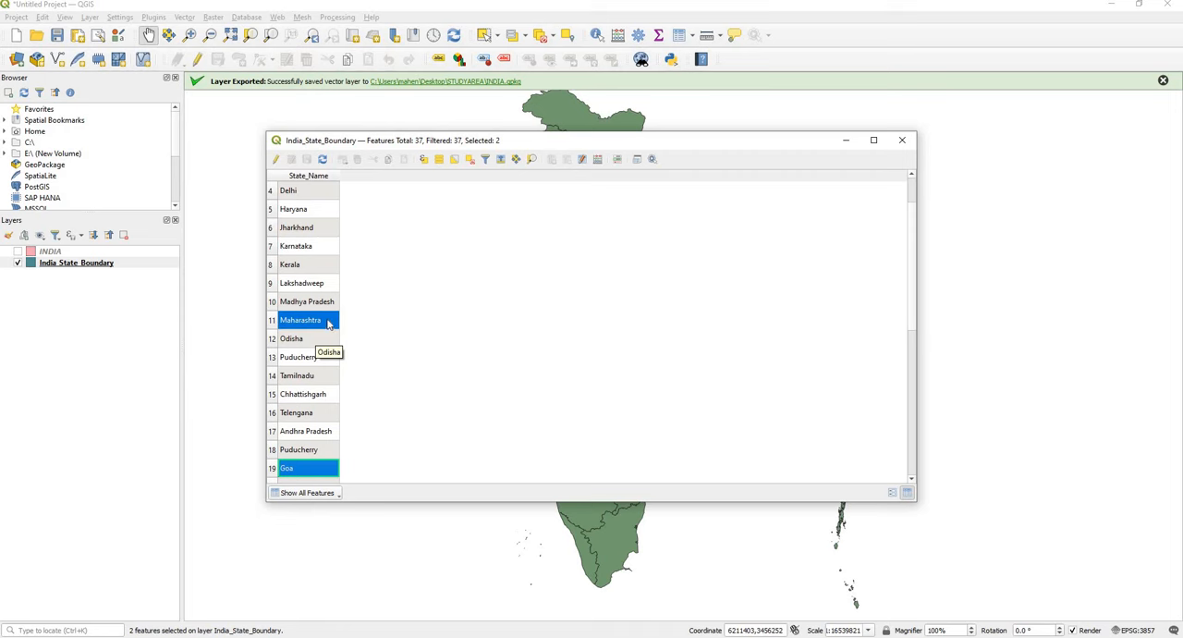
pyautogui.click(903, 141)
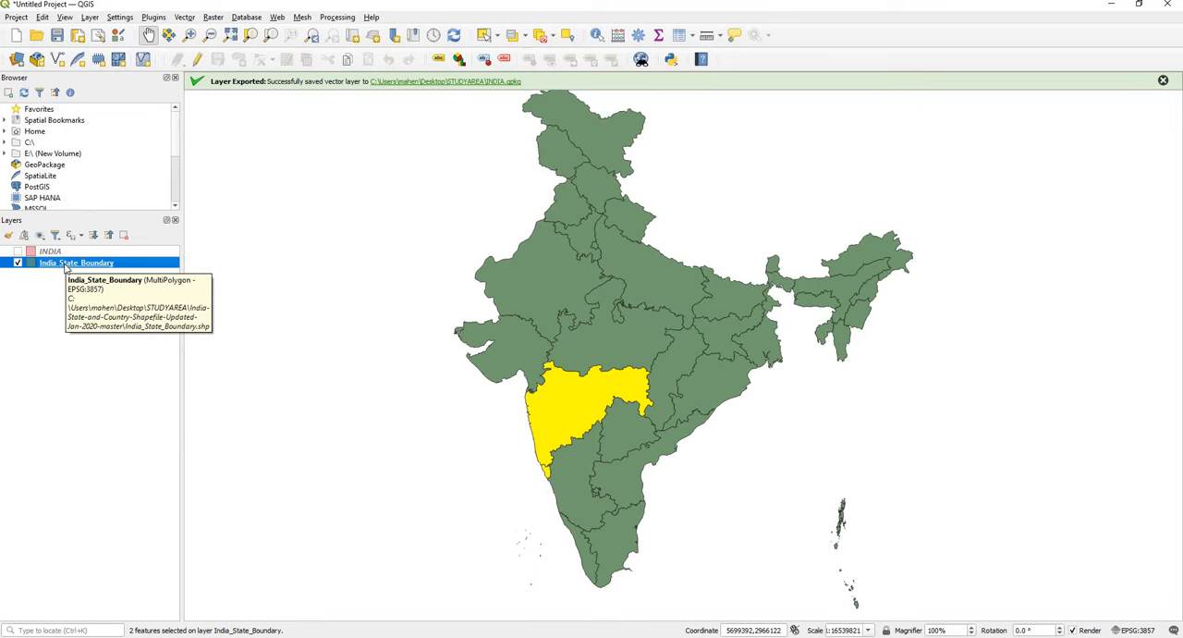
# Step: Export only the selected Maharashtra and Goa features of India_State_Boundary to the STUDYAREA folder as a GeoPackage named mahagoa
pyautogui.rightClick(66, 266)
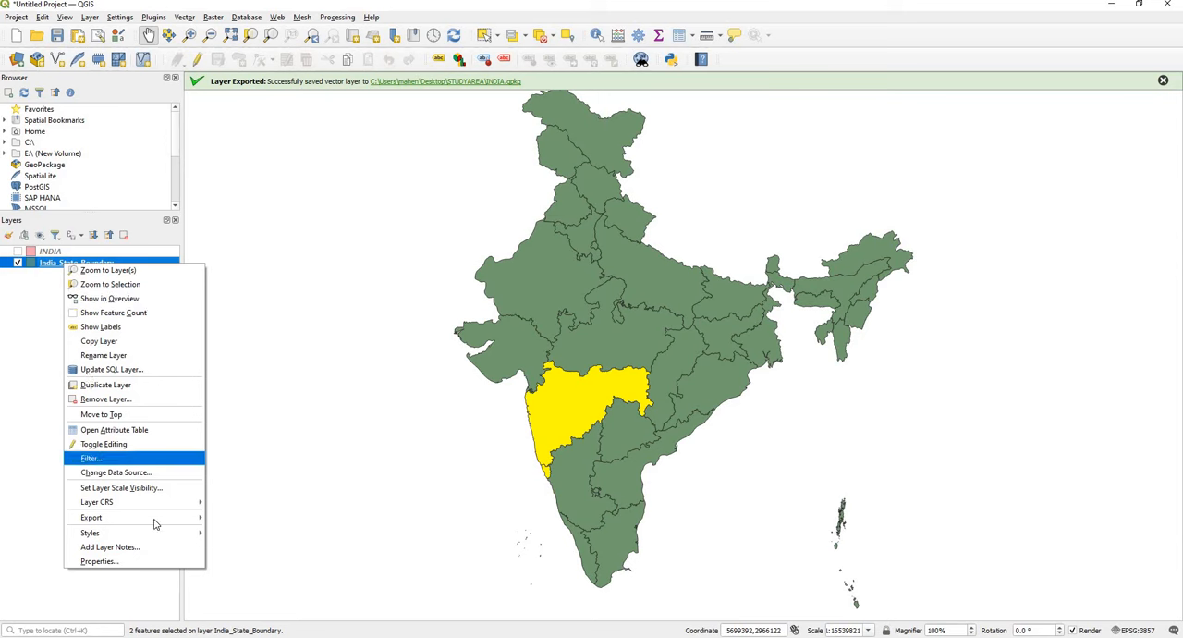
pyautogui.moveTo(157, 520)
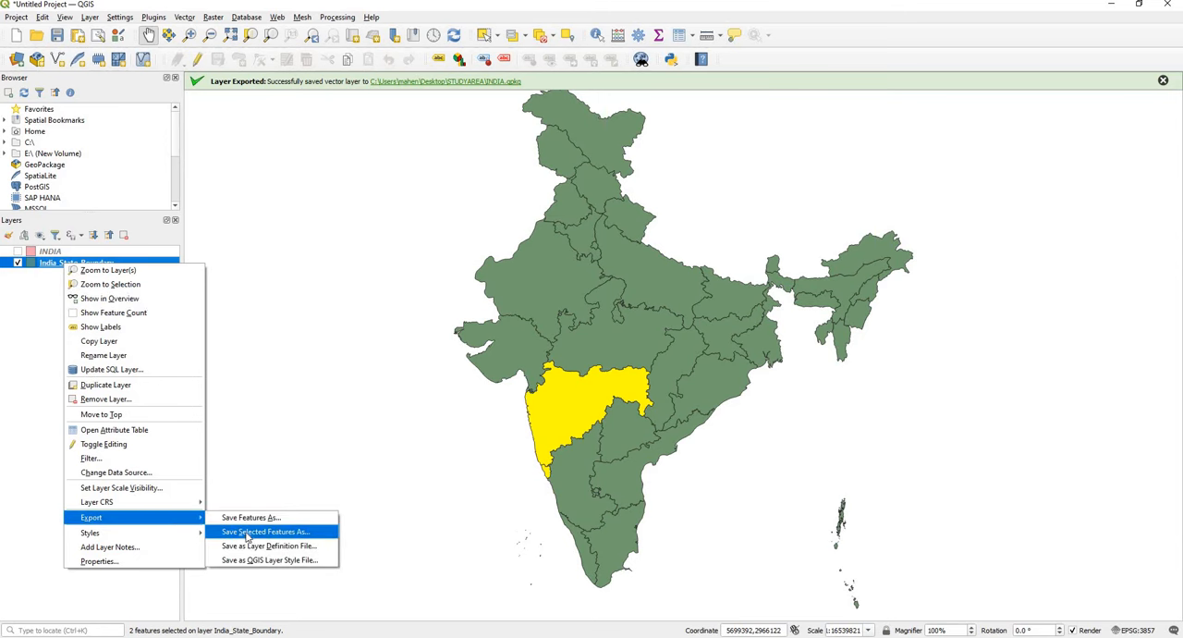
pyautogui.click(290, 533)
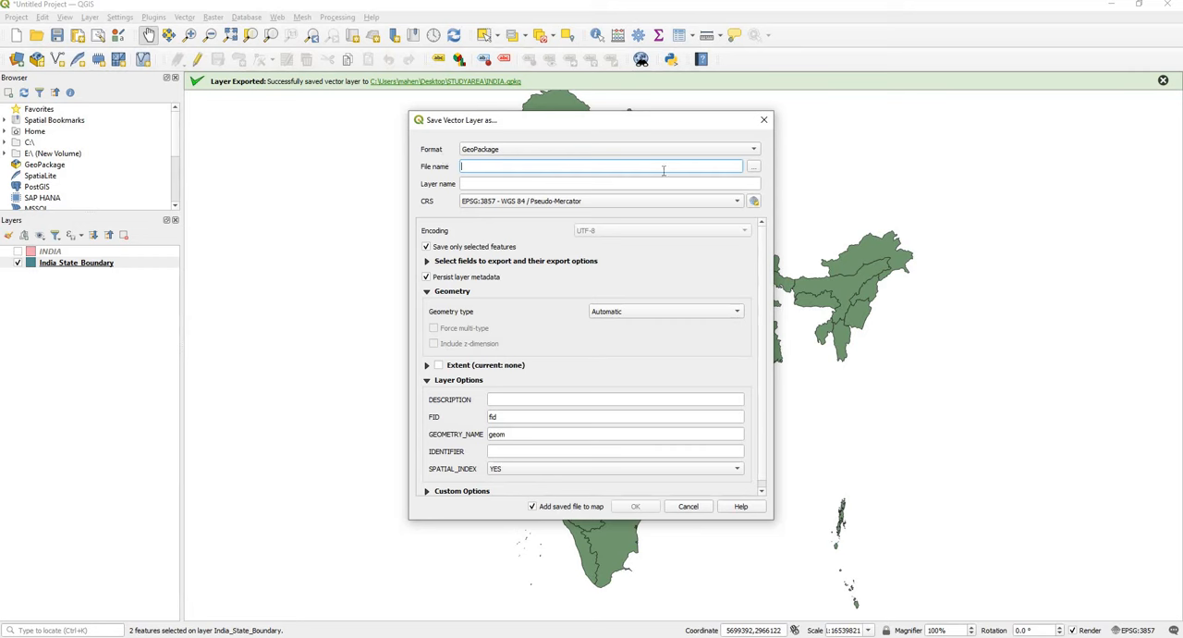
pyautogui.click(755, 168)
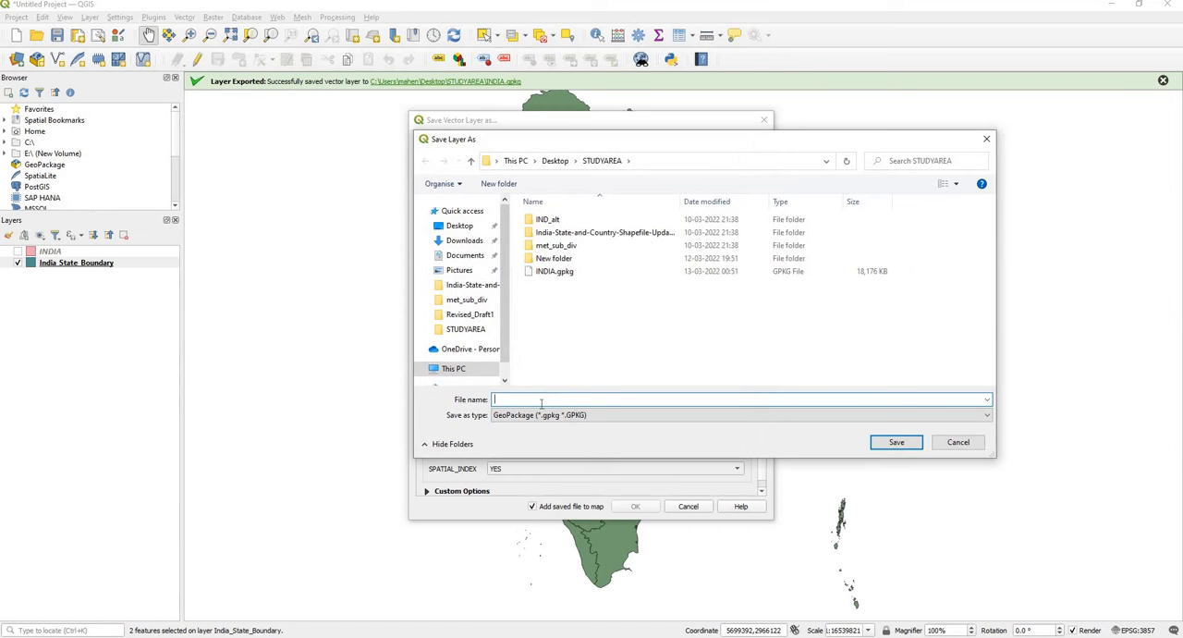
pyautogui.write('mahagoa')
pyautogui.click(912, 442)
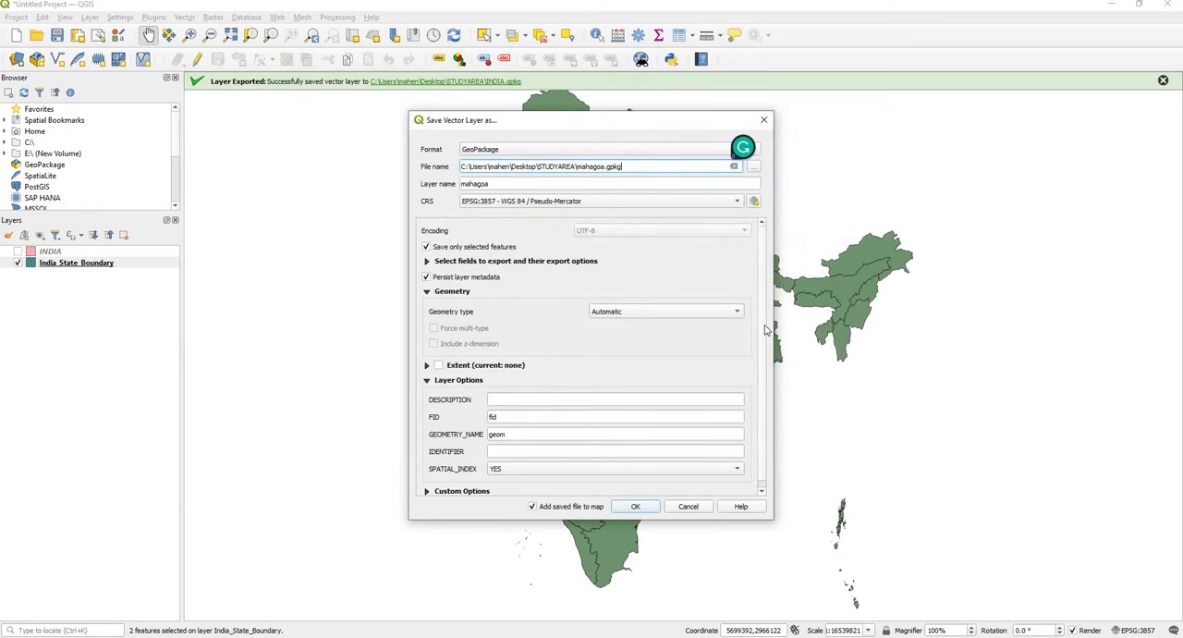
pyautogui.click(632, 505)
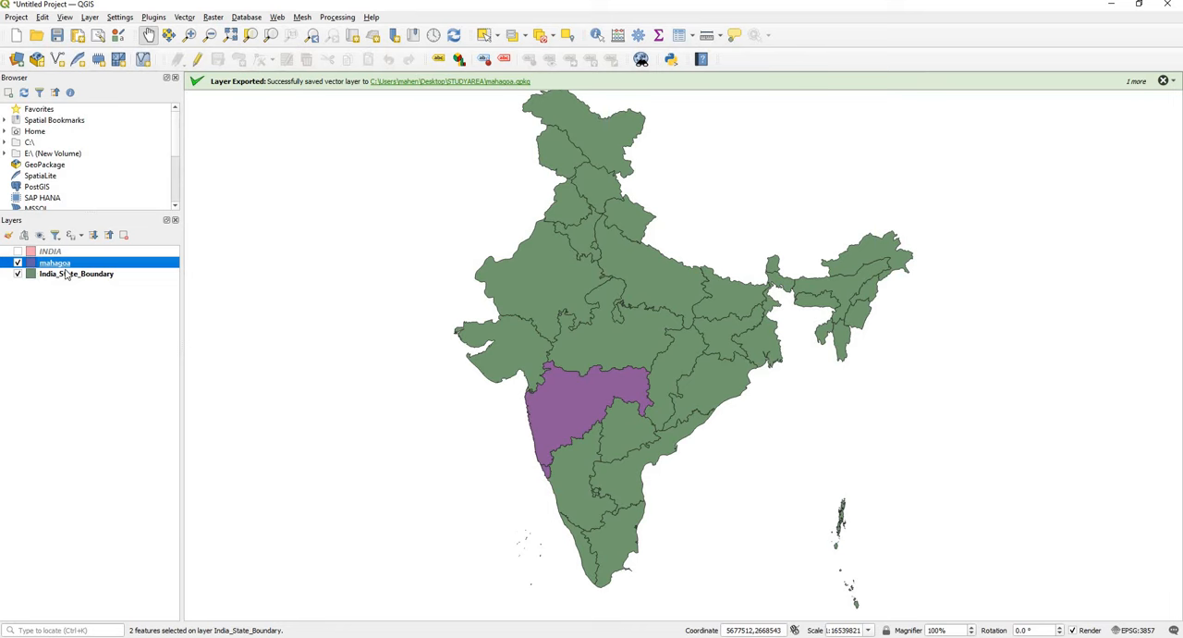
# Step: Hide the India_State_Boundary layer, inspect the exported mahagoa polygons up close, and hide the mahagoa layer too
pyautogui.click(16, 275)
pyautogui.moveTo(560, 369); pyautogui.dragTo(594, 347)
pyautogui.scroll(2, 581, 357)
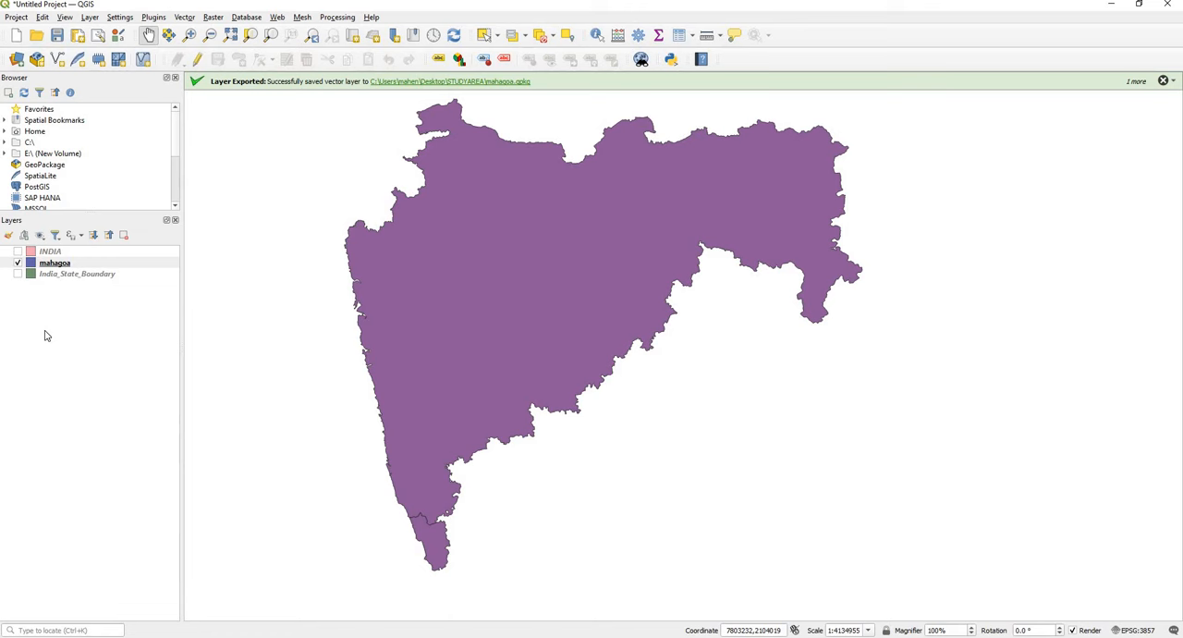
pyautogui.click(18, 264)
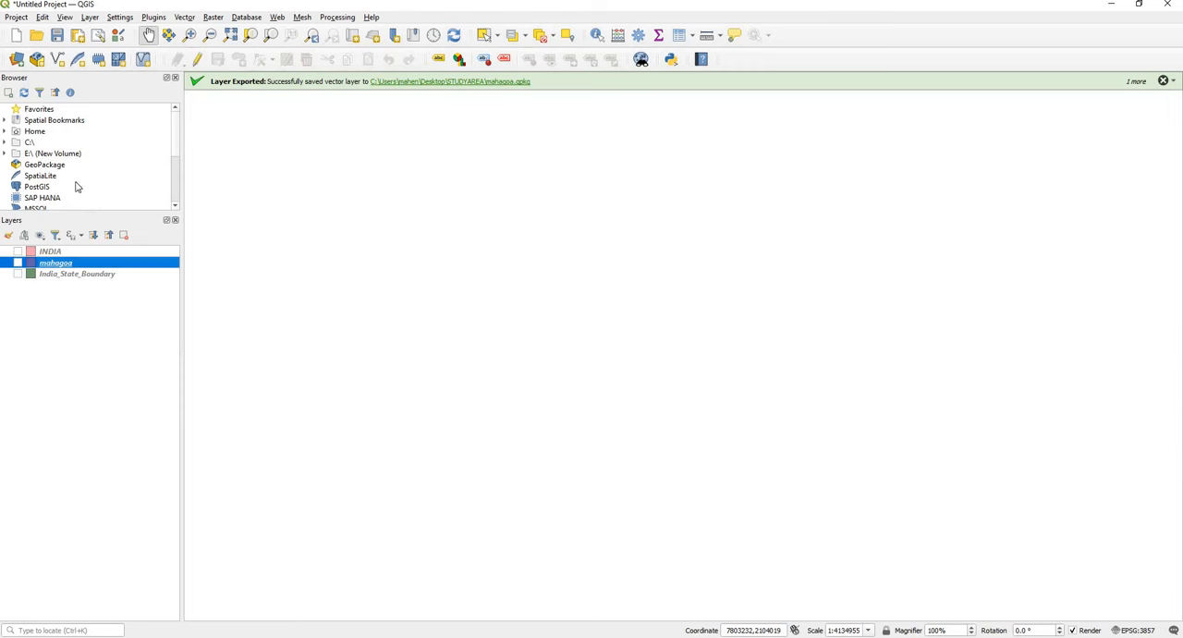
# Step: Add IND_alt.vrt from the IND_alt folder in STUDYAREA to the project as a raster layer
pyautogui.click(90, 17)
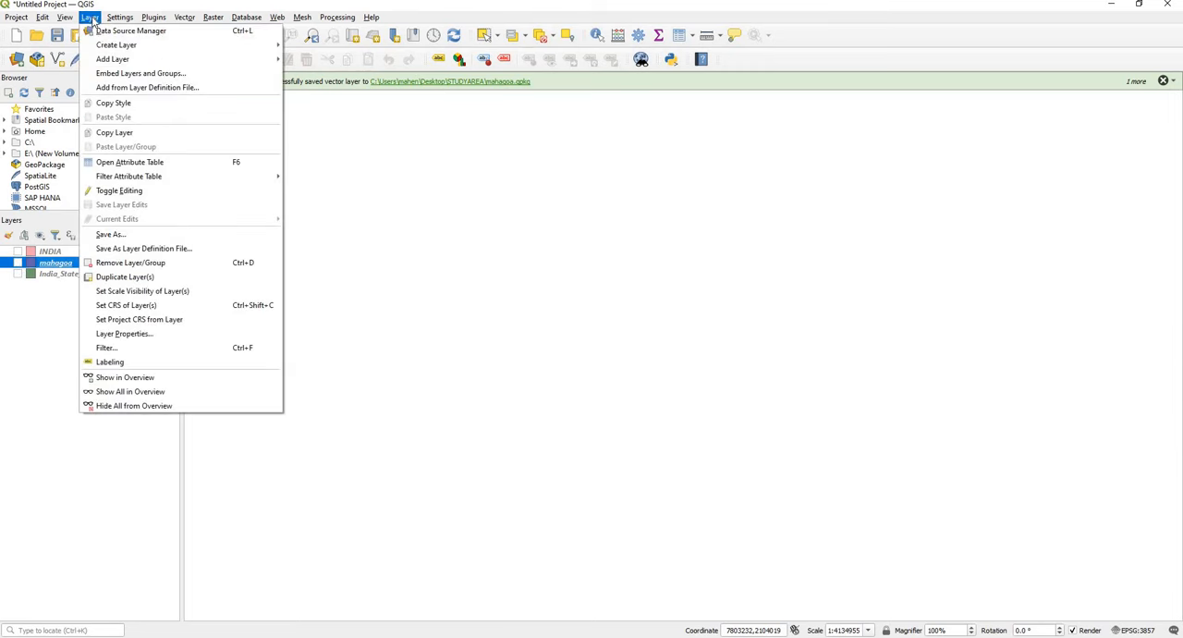
pyautogui.moveTo(148, 61)
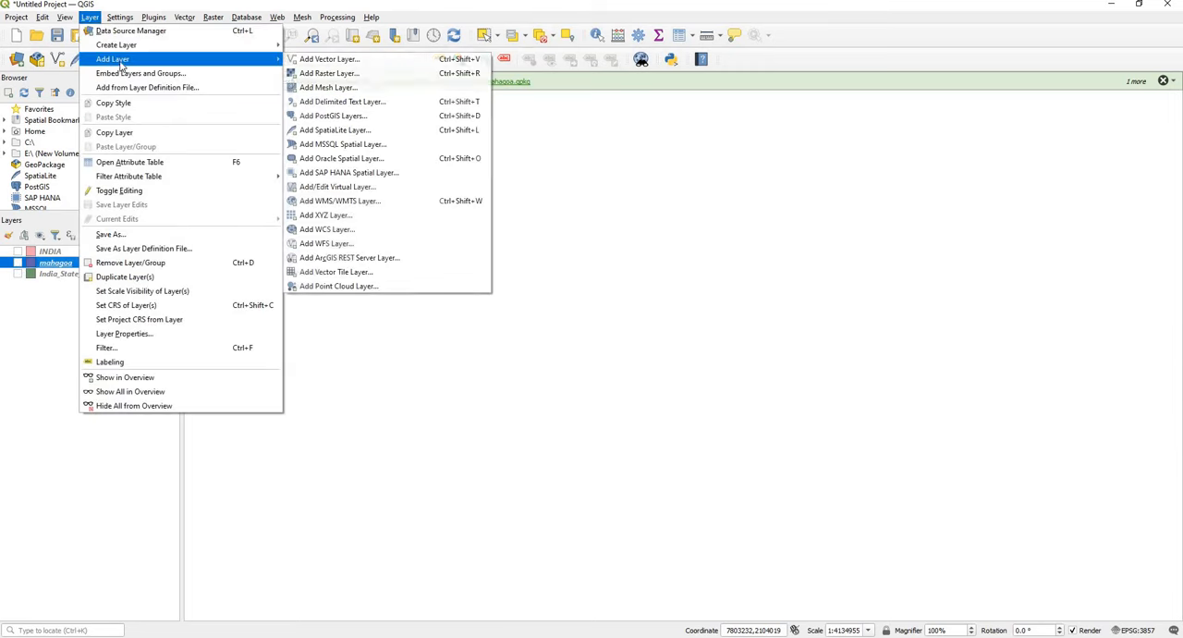
pyautogui.click(363, 78)
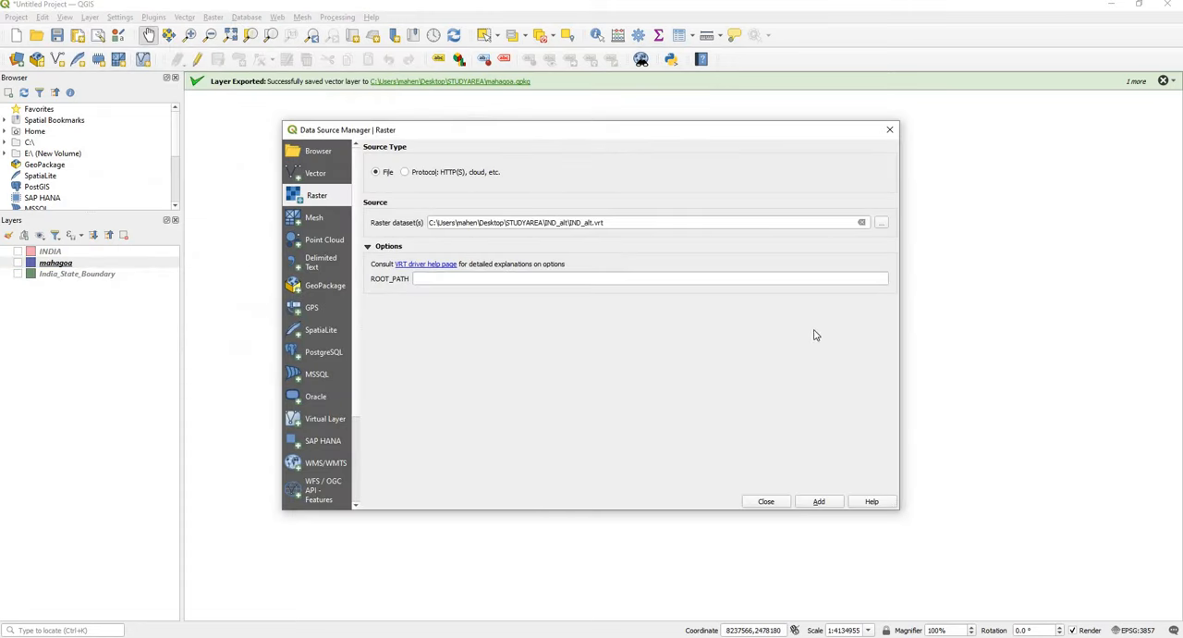
pyautogui.click(881, 225)
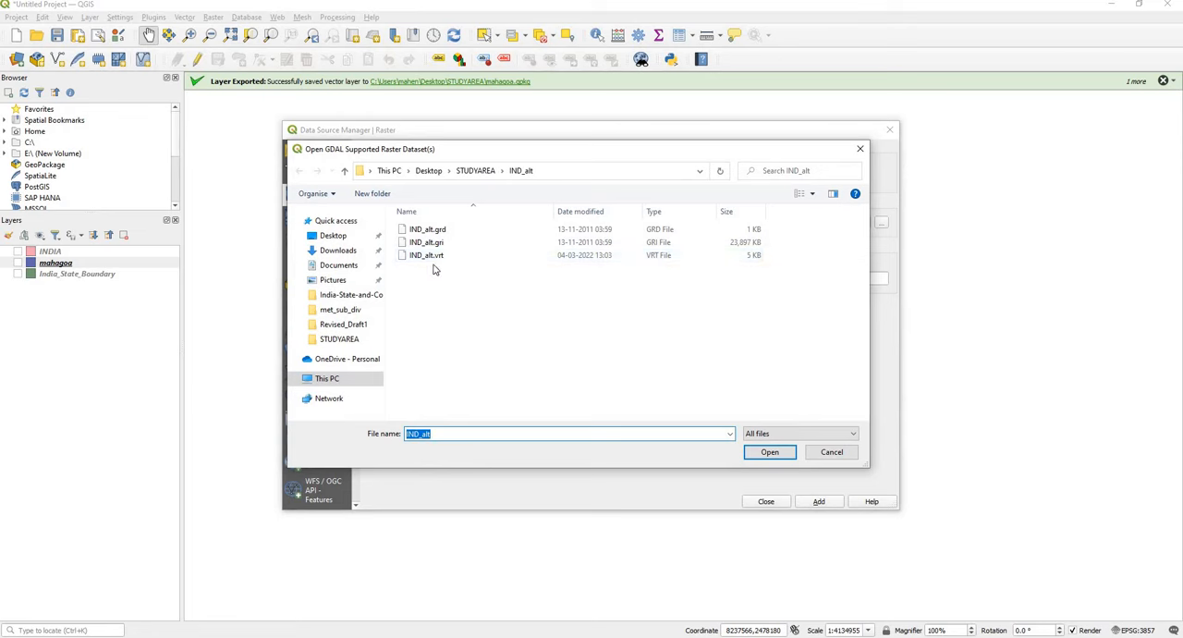
pyautogui.click(429, 257)
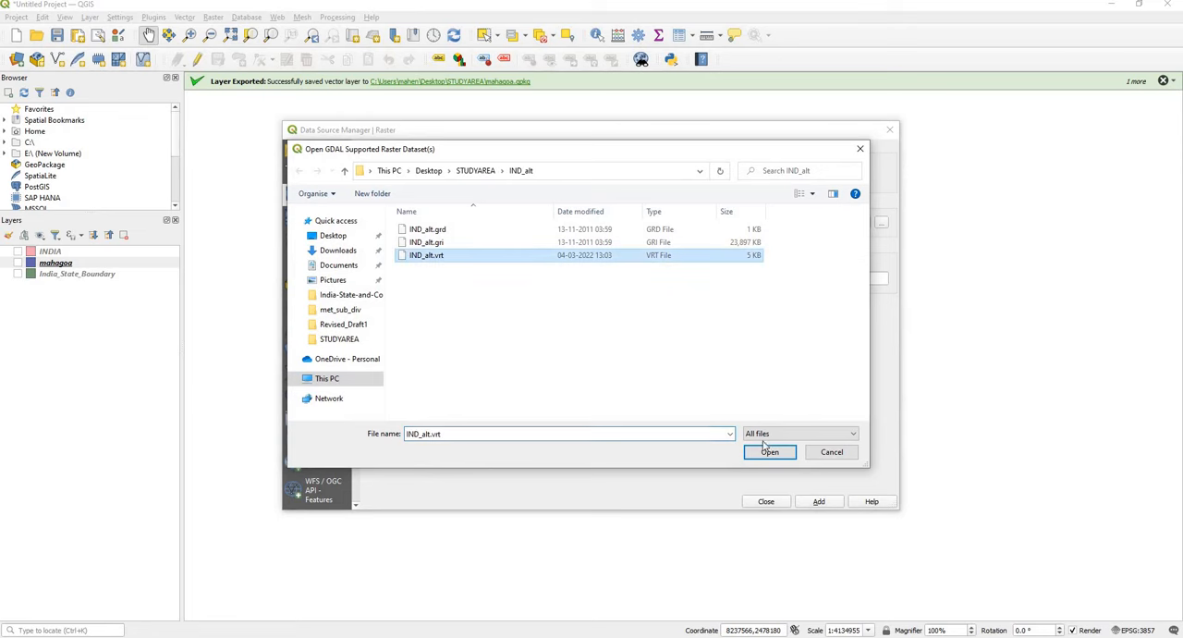
pyautogui.click(769, 452)
pyautogui.click(819, 502)
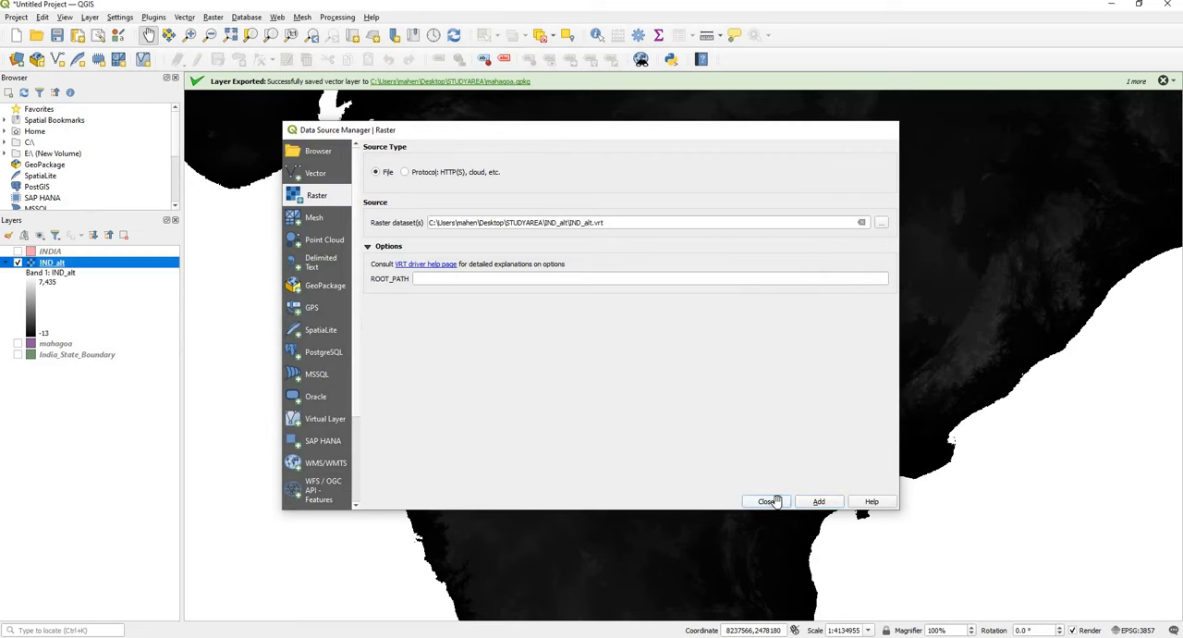
pyautogui.click(766, 501)
pyautogui.scroll(-2, 575, 447)
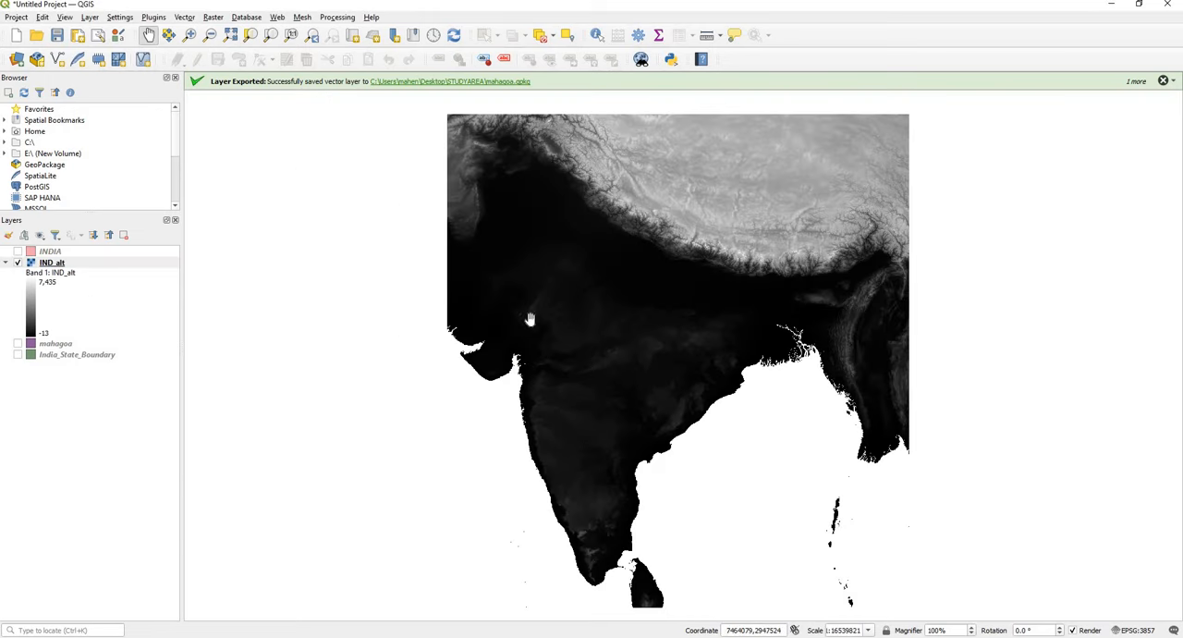
pyautogui.moveTo(569, 345)
pyautogui.mouseDown()
pyautogui.moveTo(551, 321)
pyautogui.moveTo(549, 339)
pyautogui.mouseUp()
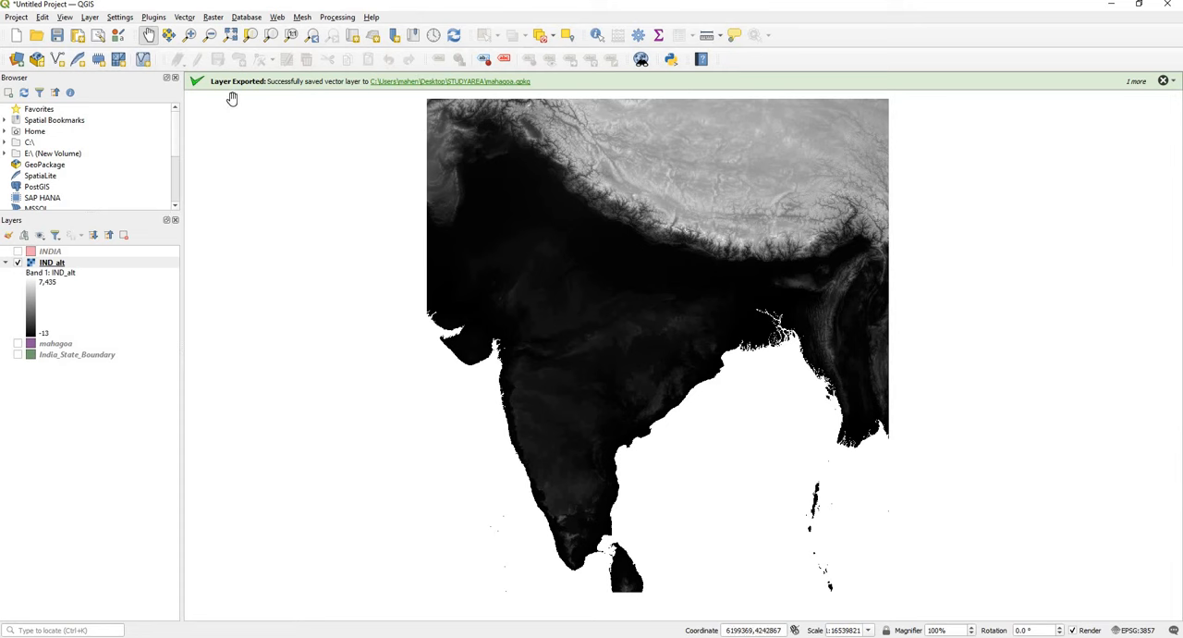
# Step: Set up Clip Raster by Mask Layer with IND_alt as the input layer and mahagoa as the mask layer
pyautogui.click(213, 19)
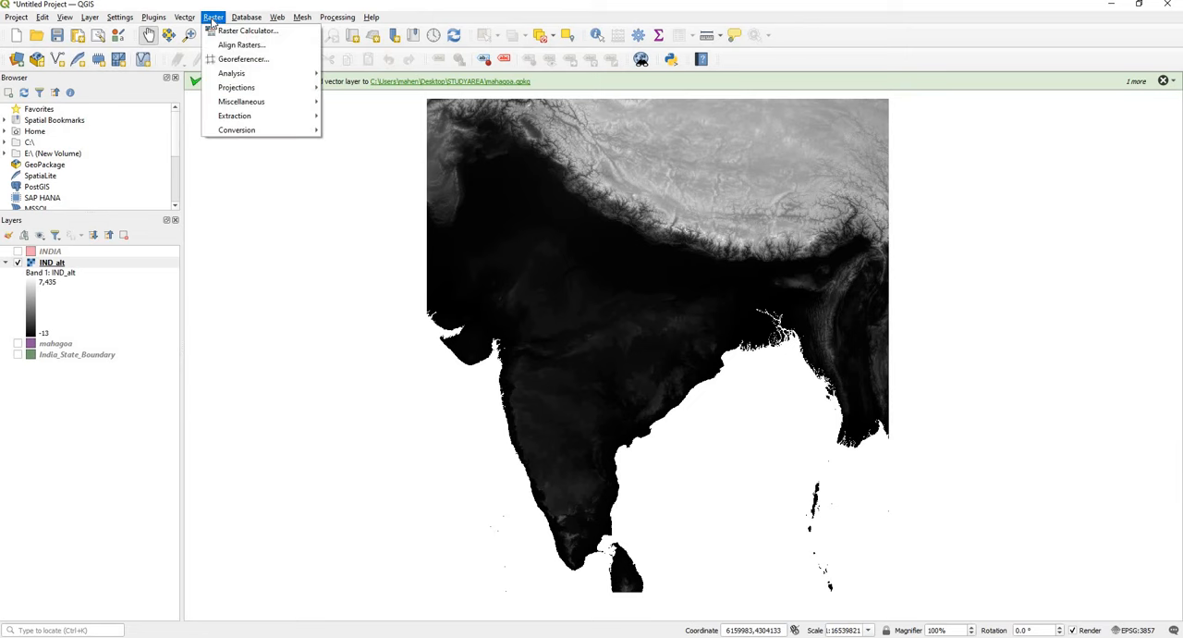
pyautogui.moveTo(237, 116)
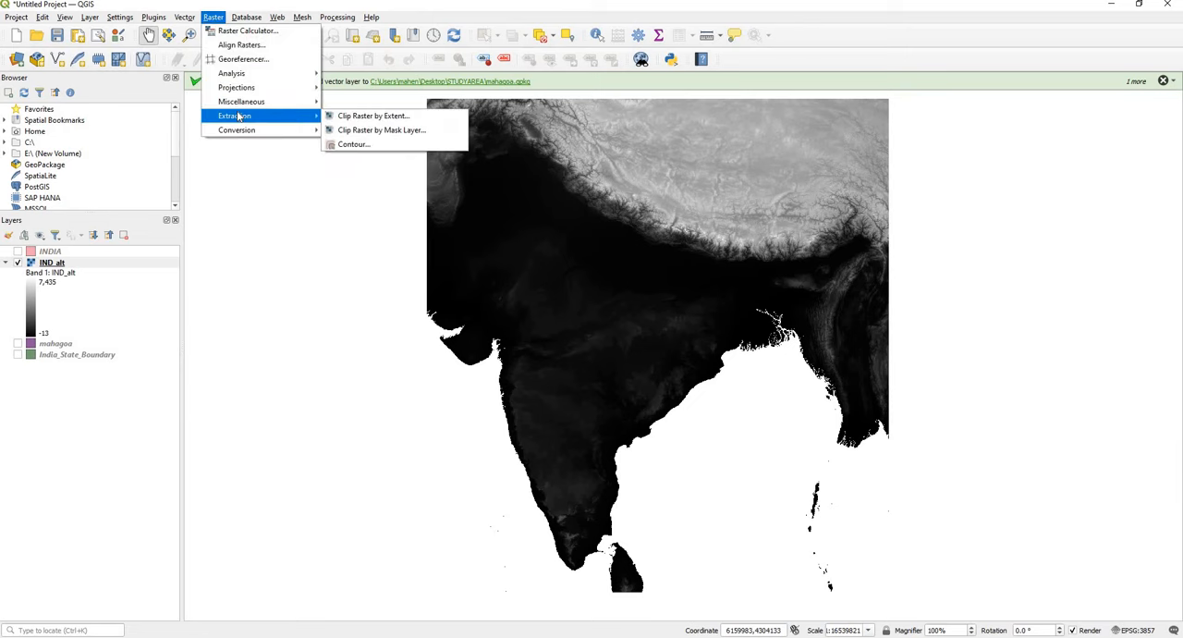
pyautogui.click(400, 134)
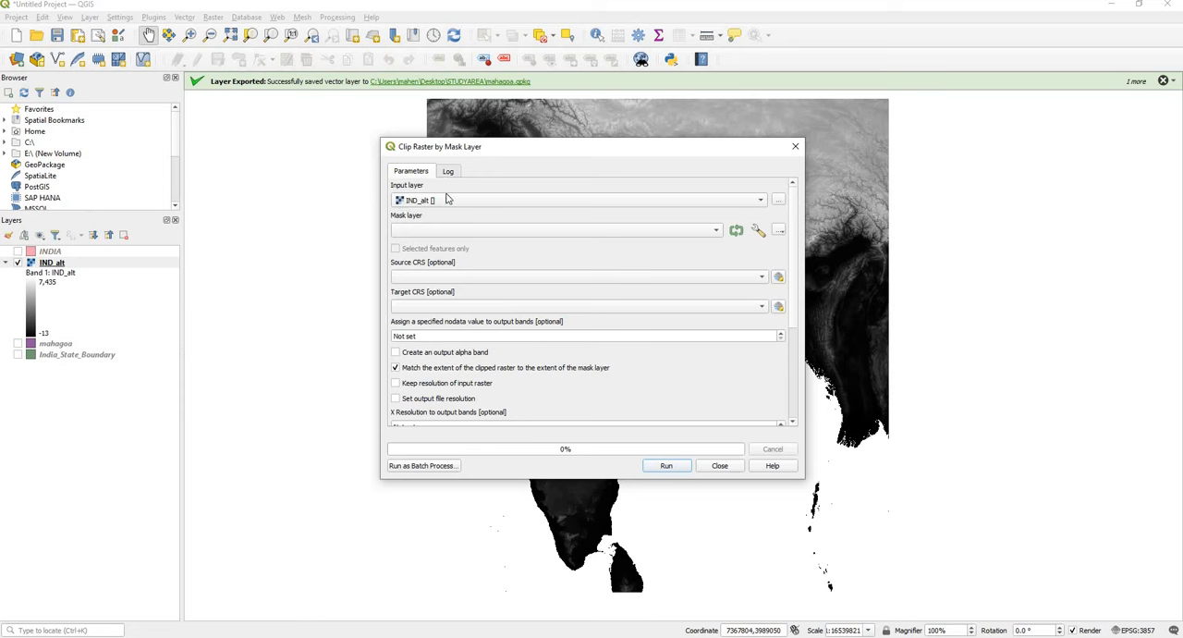
pyautogui.click(477, 201)
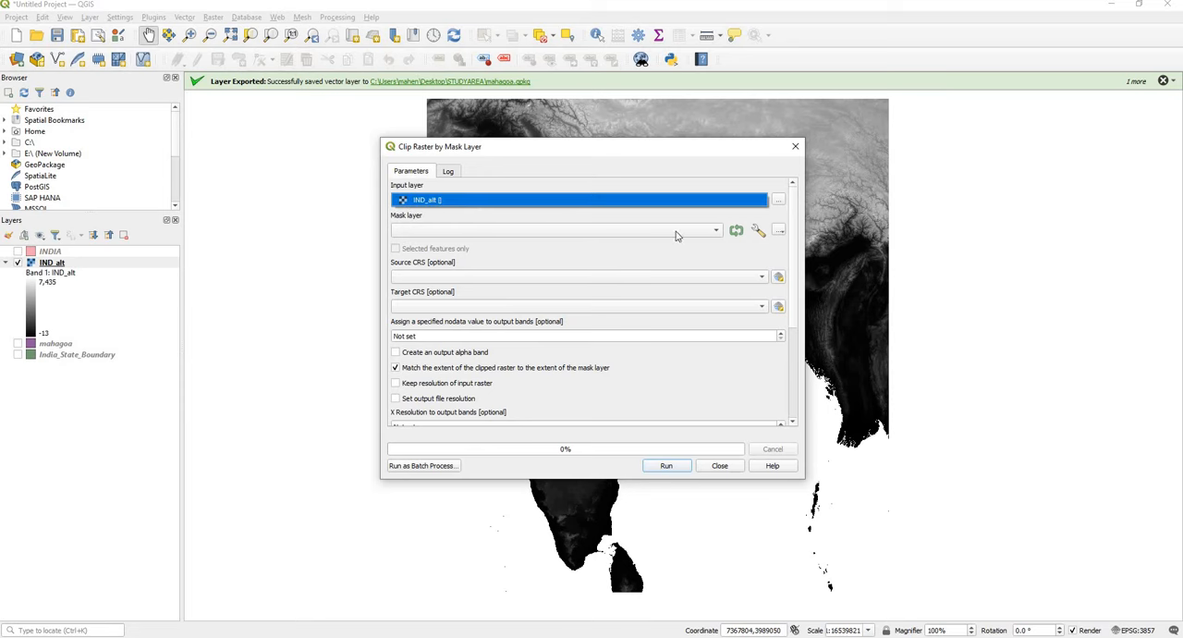
pyautogui.click(704, 218)
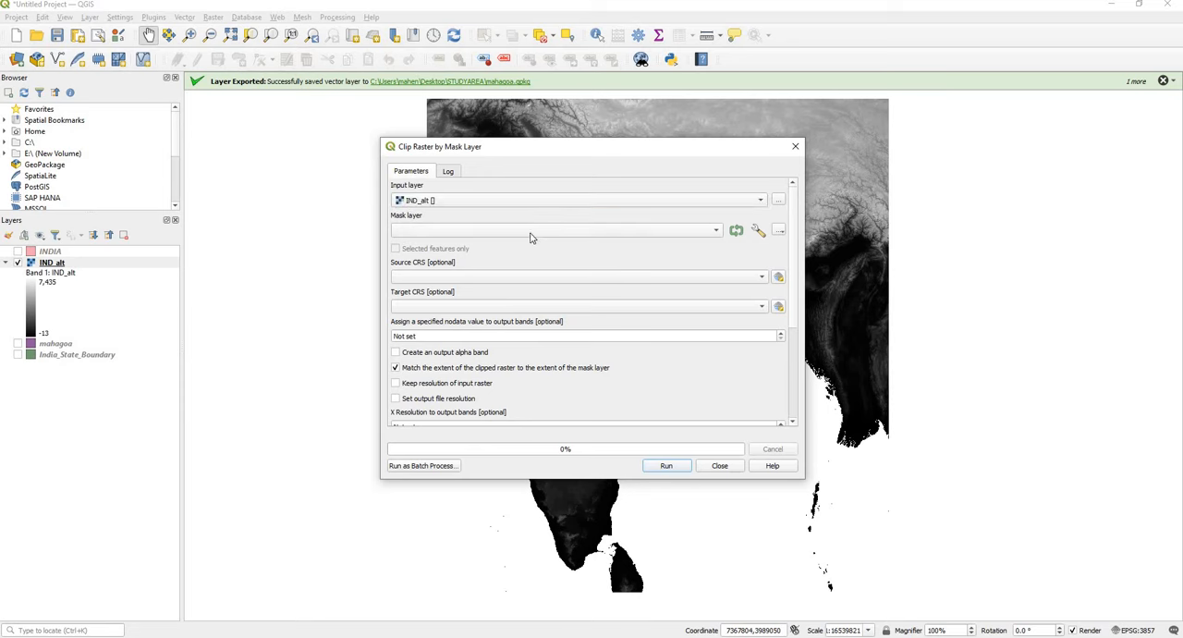
pyautogui.click(625, 231)
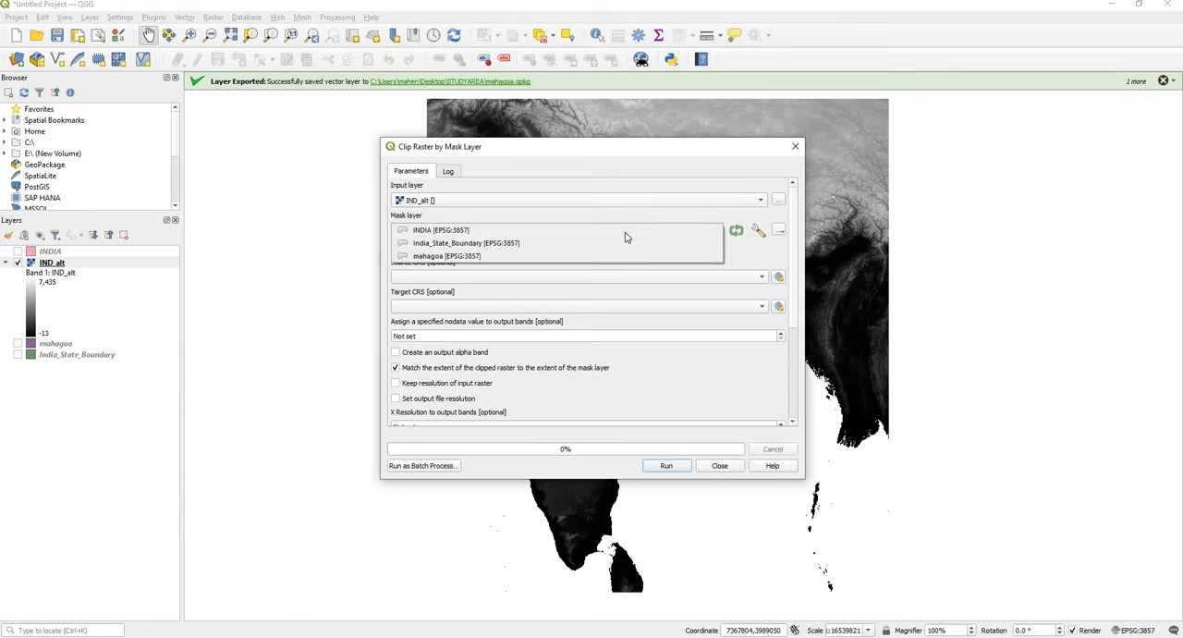
pyautogui.click(473, 256)
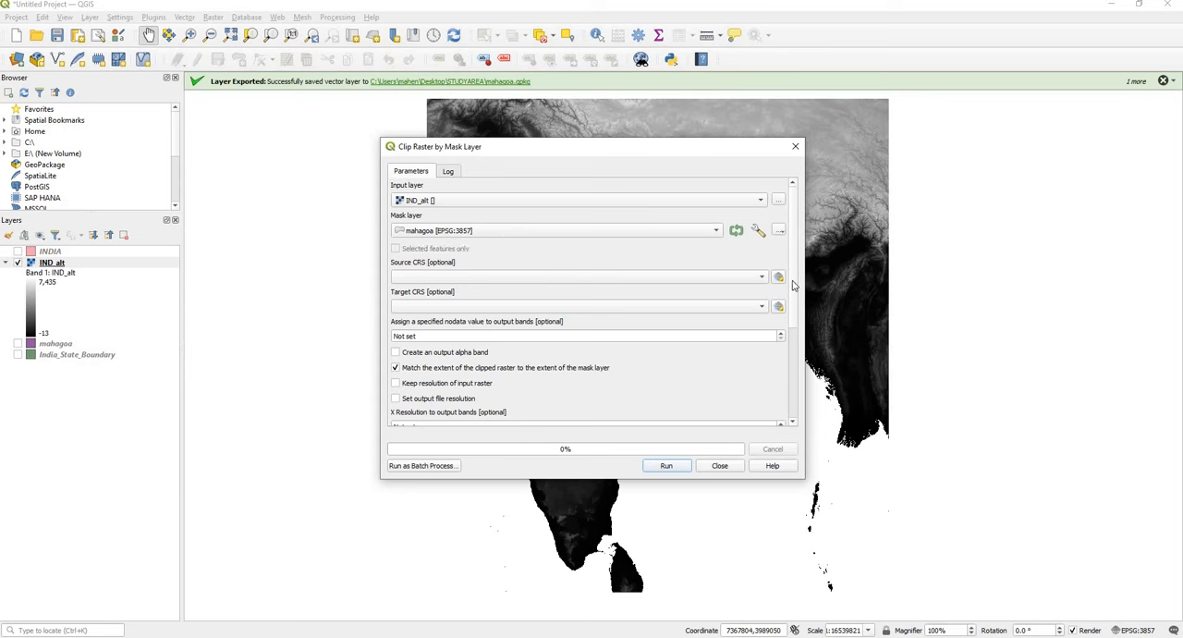
# Step: Set the clipped output to mahatop.tif in the STUDYAREA folder and run the clip
pyautogui.moveTo(792, 280); pyautogui.dragTo(793, 386)
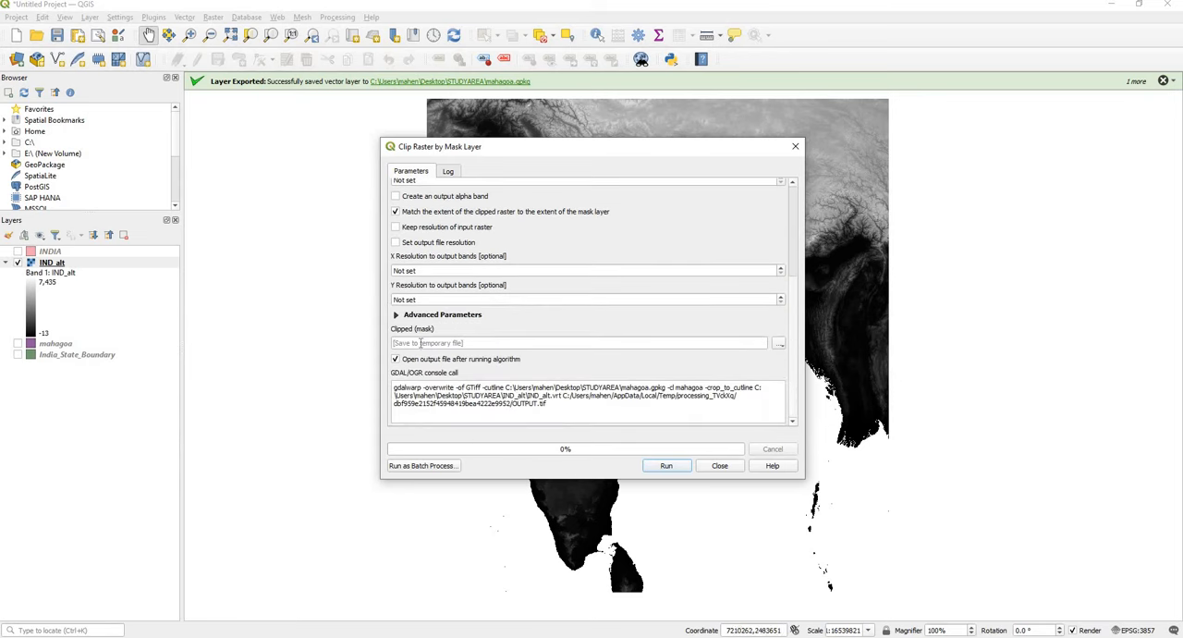
pyautogui.click(779, 344)
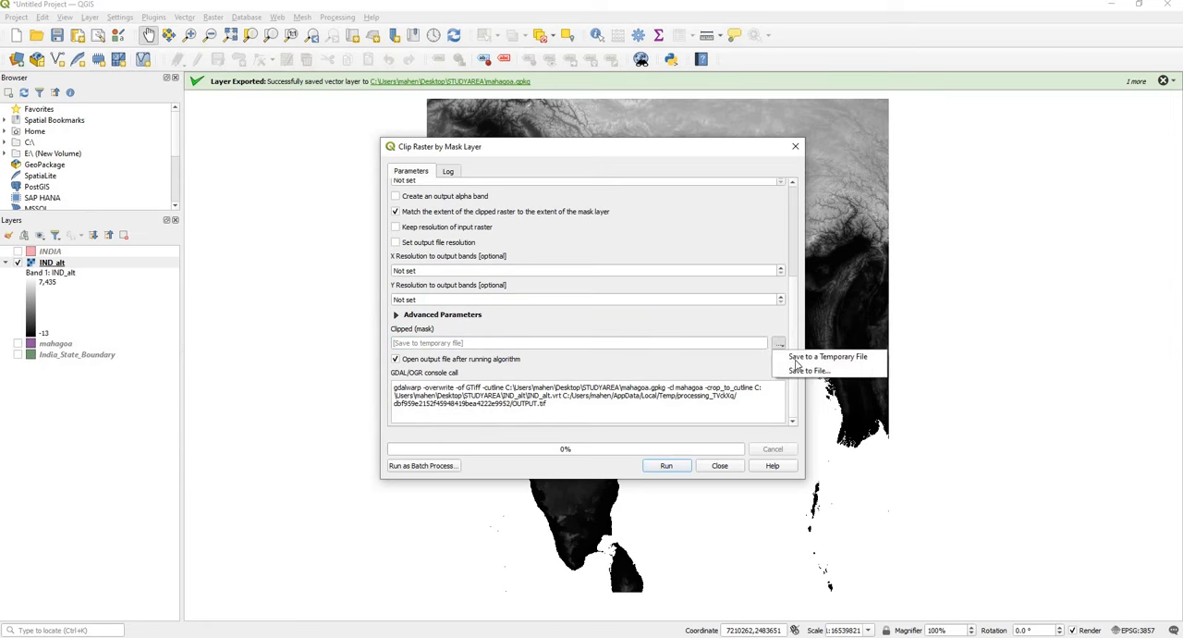
pyautogui.click(810, 370)
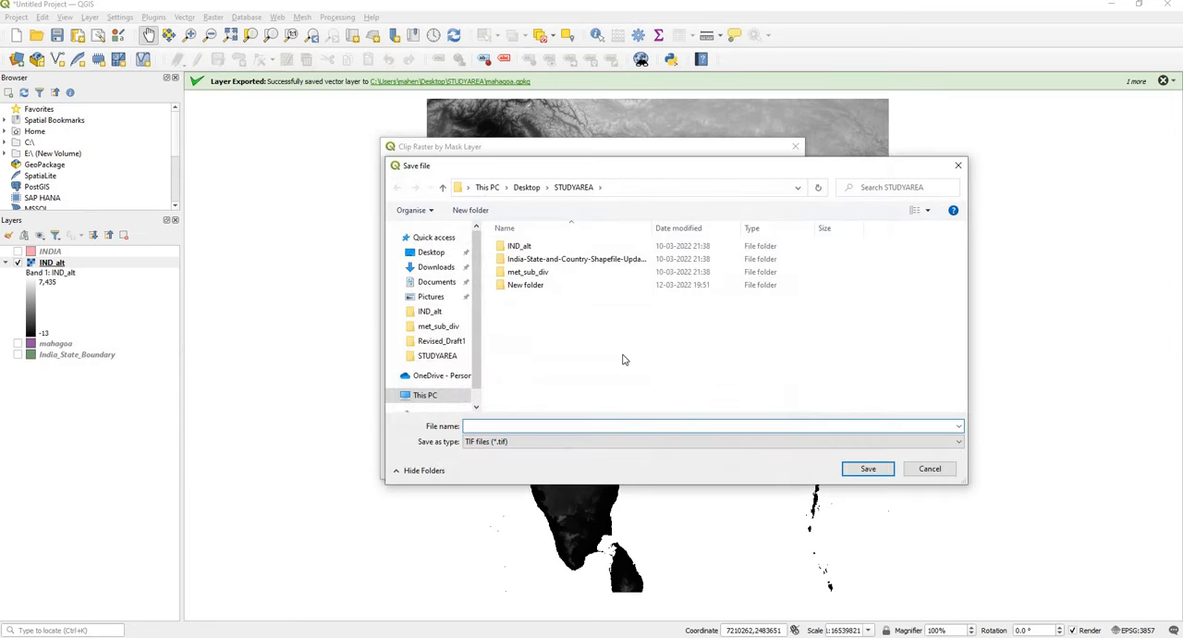
pyautogui.write('mah')
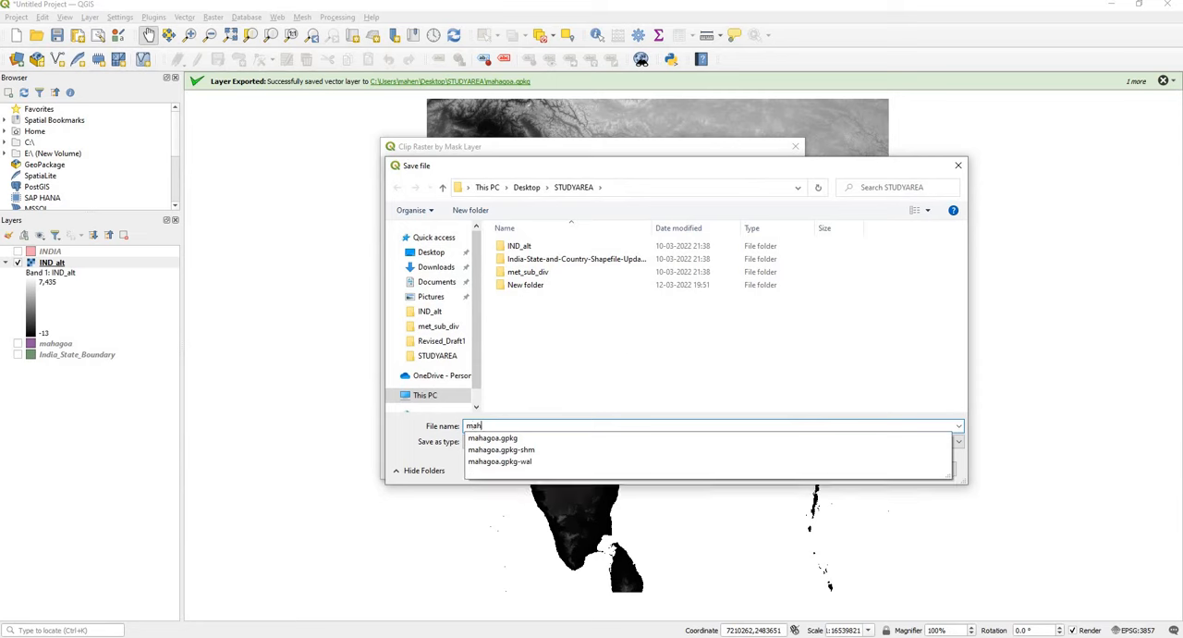
pyautogui.write('atop')
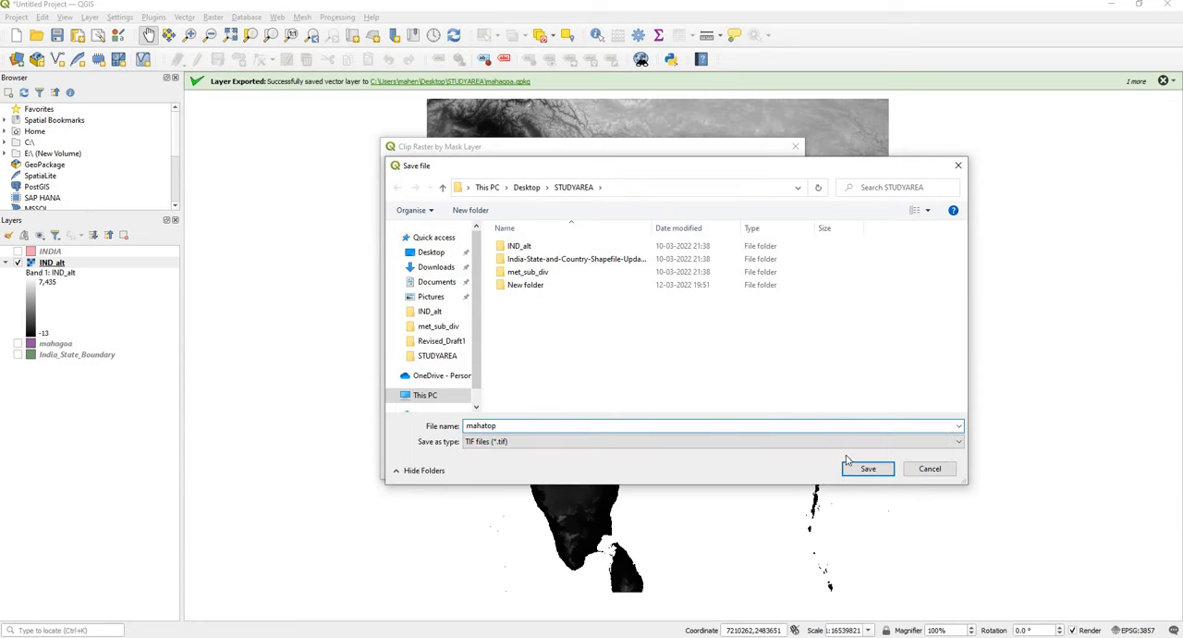
pyautogui.click(868, 469)
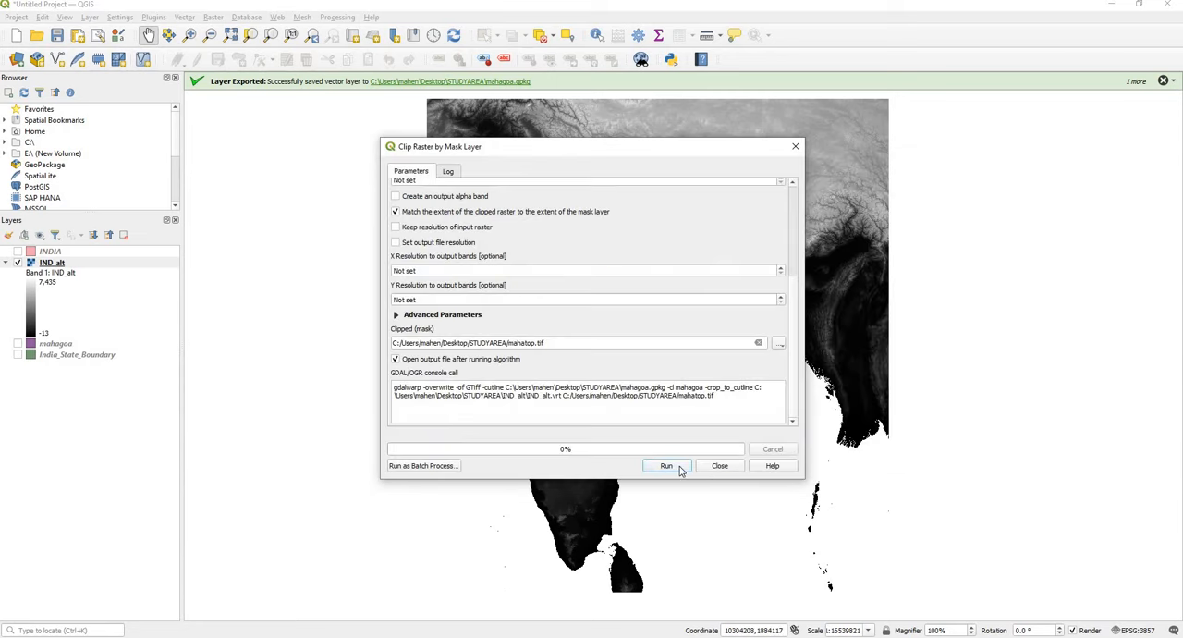
pyautogui.click(668, 466)
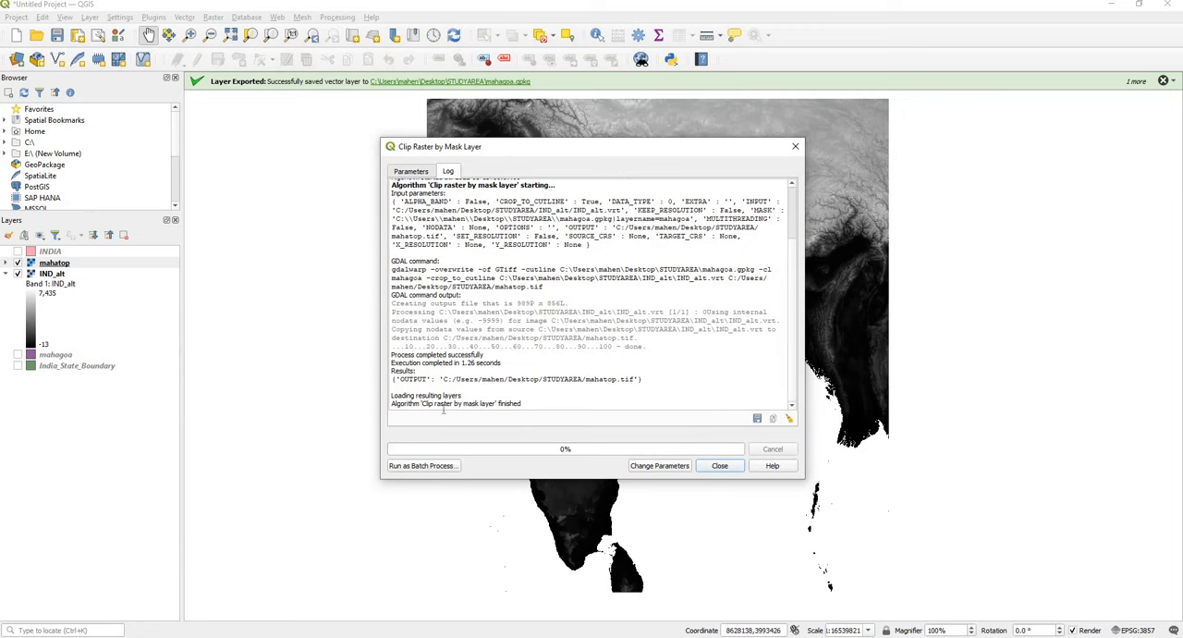
pyautogui.click(718, 466)
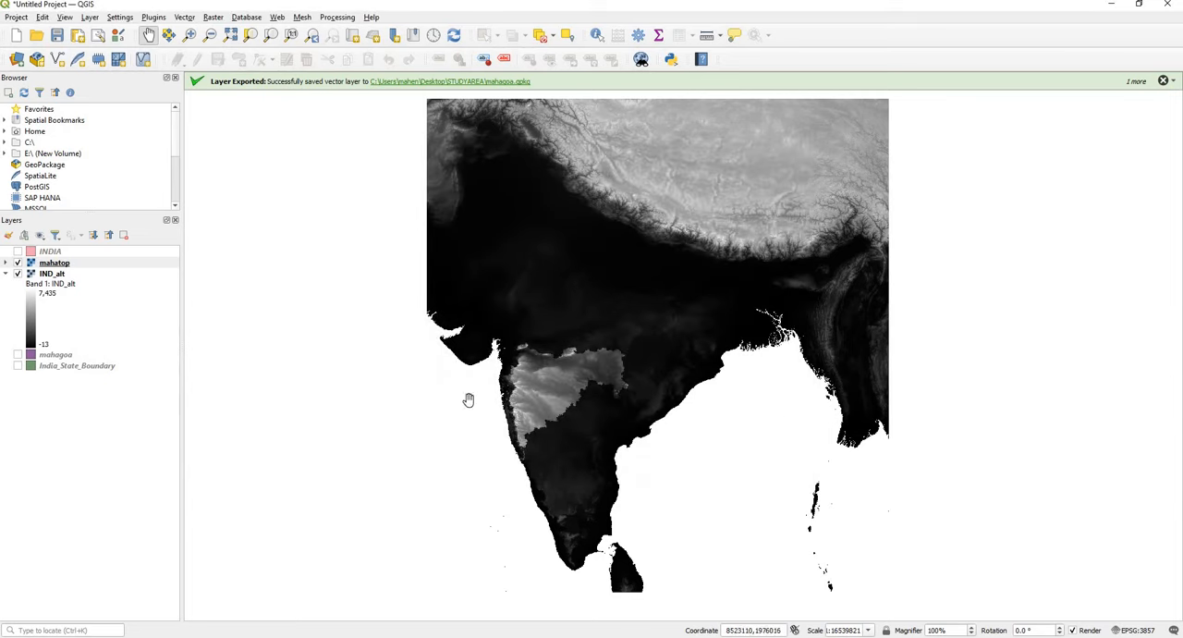
# Step: Hide the IND_alt layer and examine the clipped mahatop elevation raster up close
pyautogui.click(17, 274)
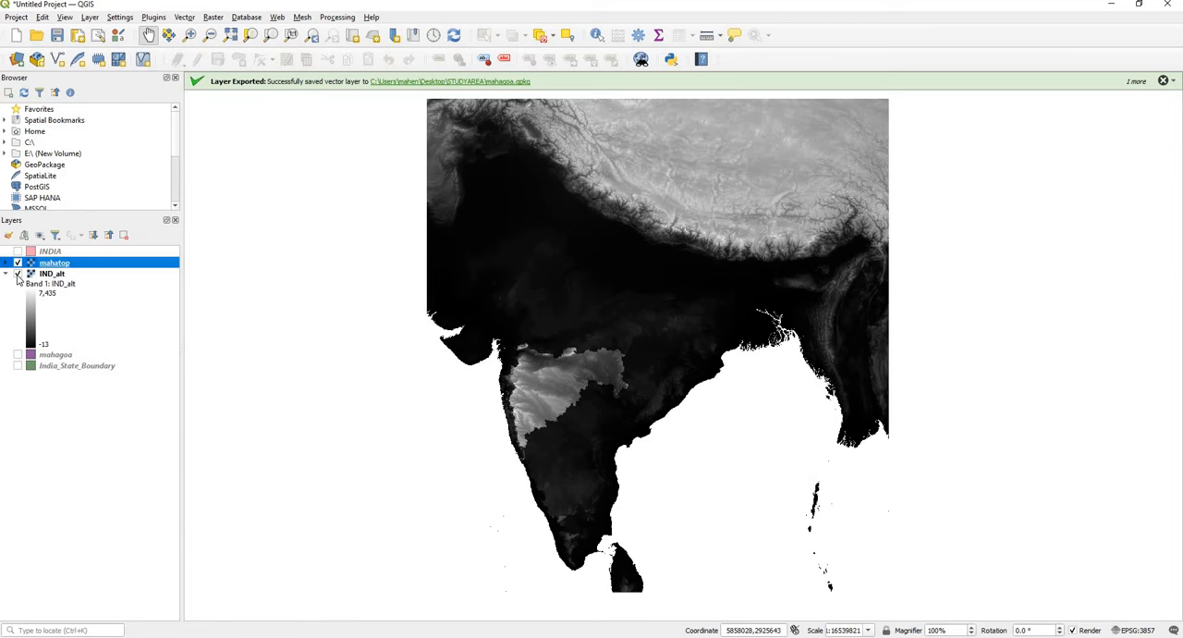
pyautogui.moveTo(529, 392); pyautogui.dragTo(546, 327)
pyautogui.scroll(2, 546, 327)
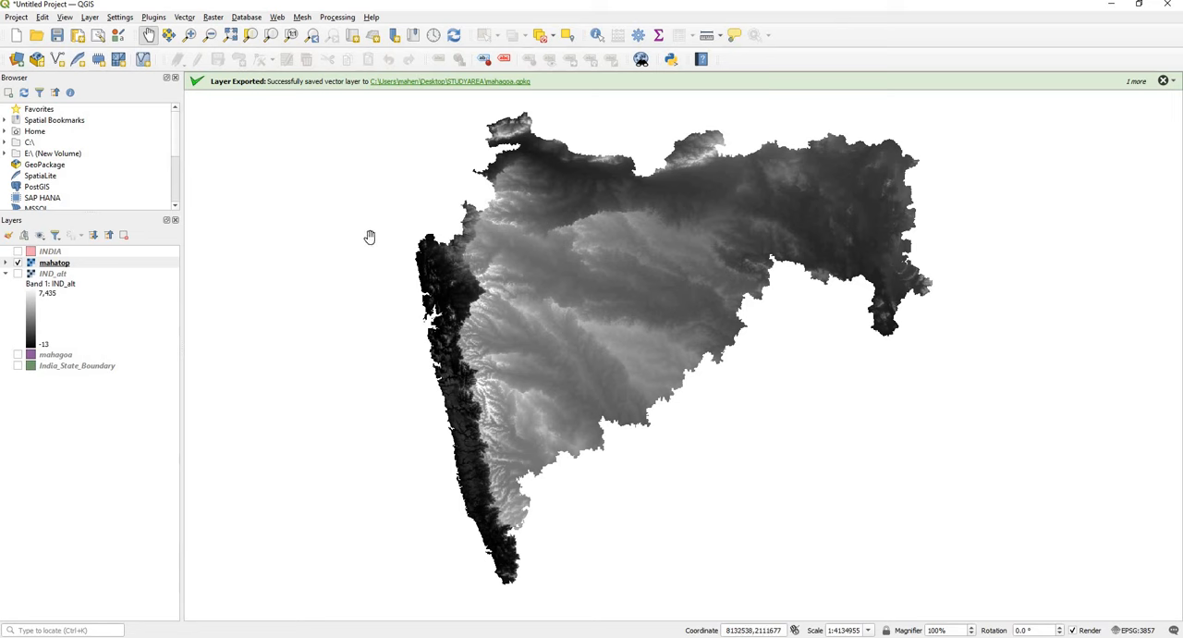
# Step: Load 24_sub_24.txt from the met_sub_div folder in STUDYAREA as the source file for a delimited text layer
pyautogui.click(90, 18)
pyautogui.moveTo(172, 62)
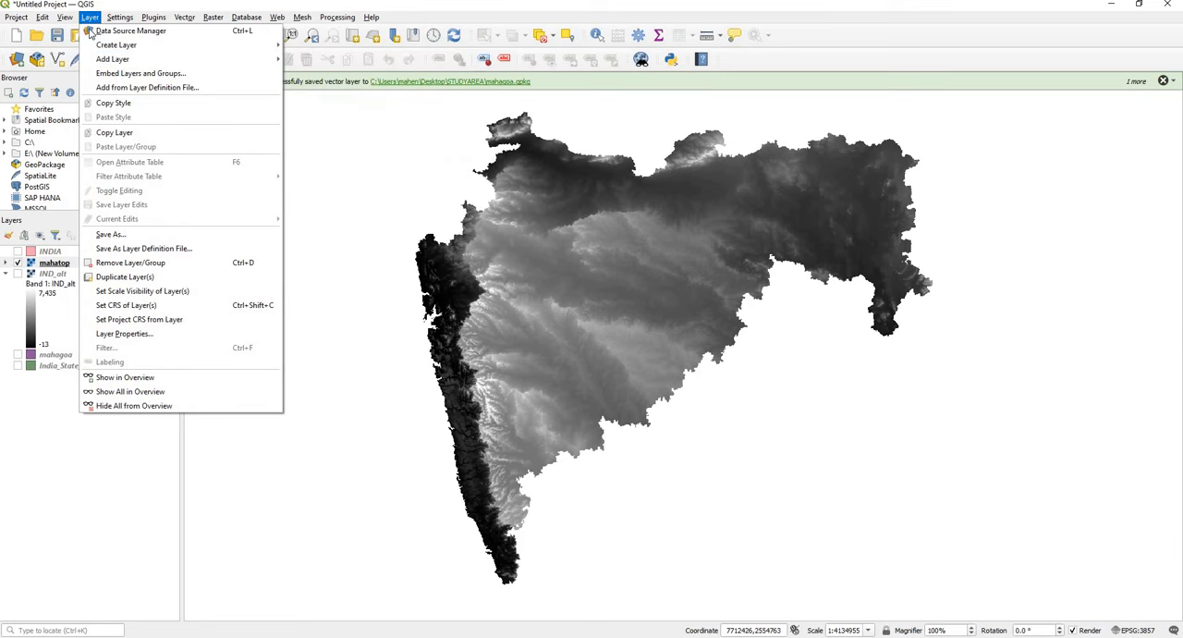
pyautogui.moveTo(111, 59)
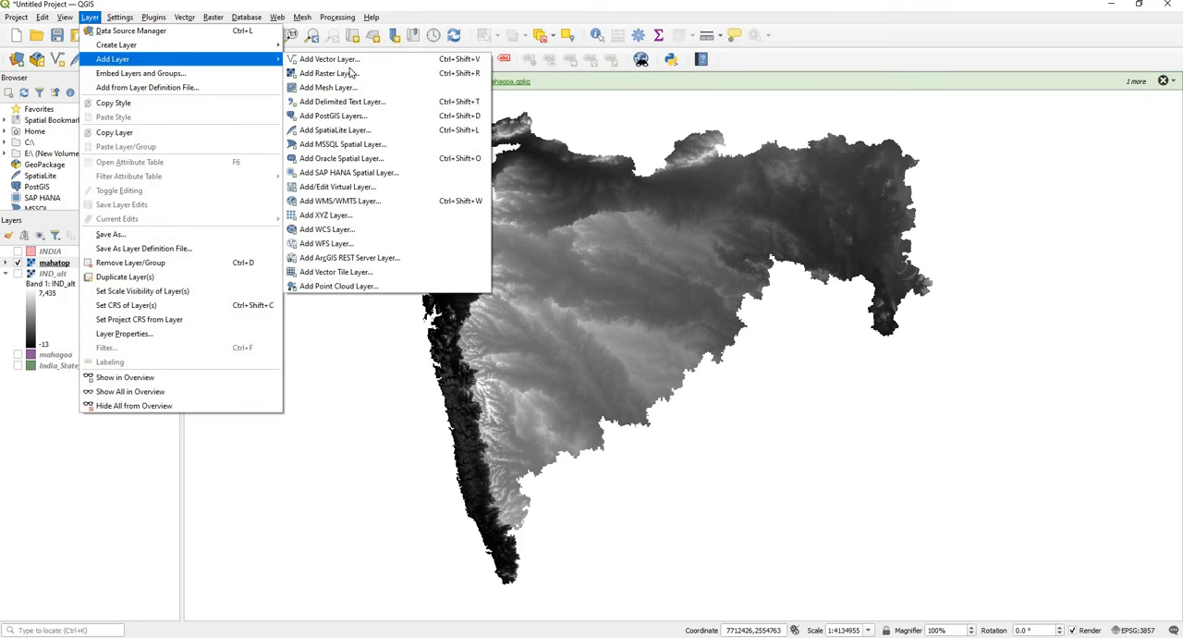
pyautogui.click(397, 103)
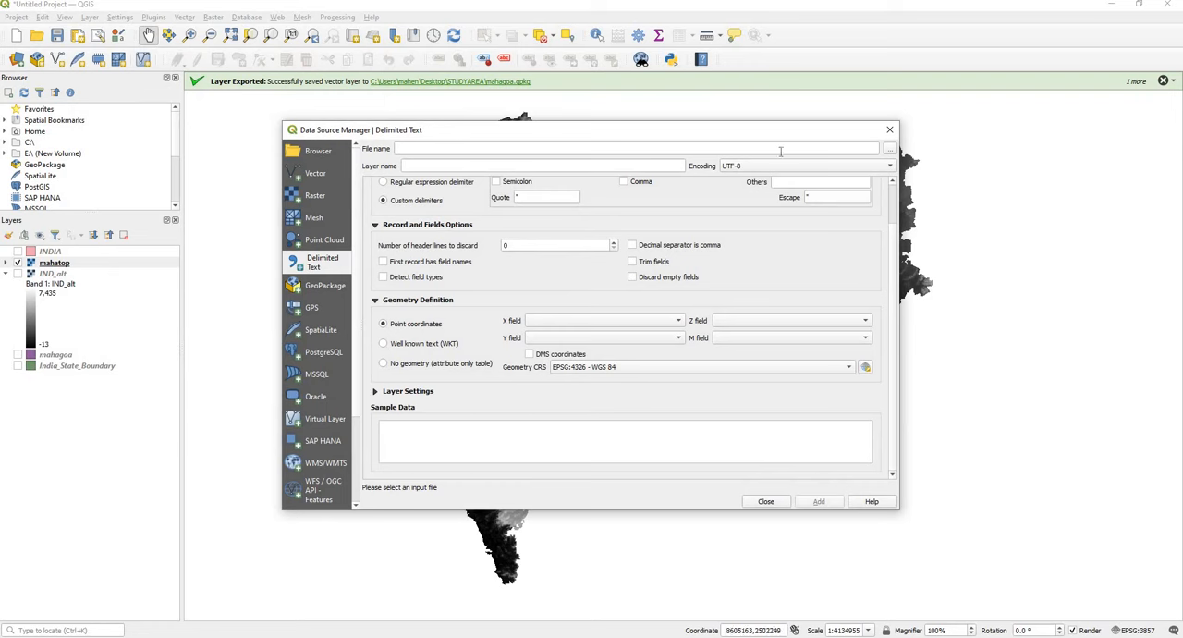
pyautogui.click(891, 148)
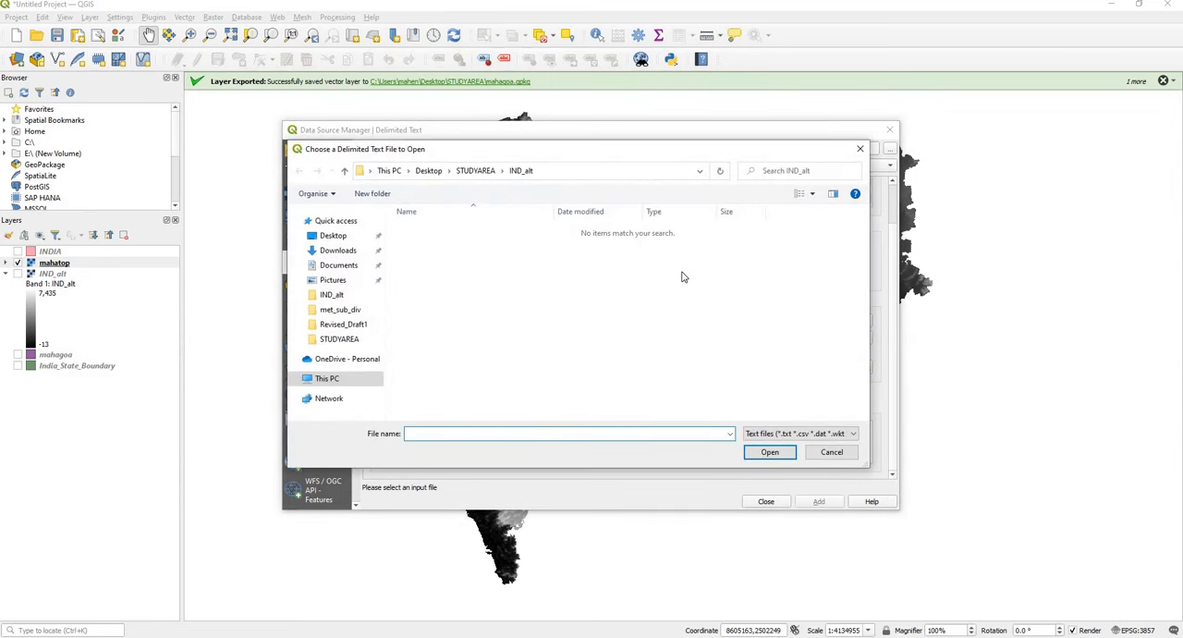
pyautogui.click(481, 172)
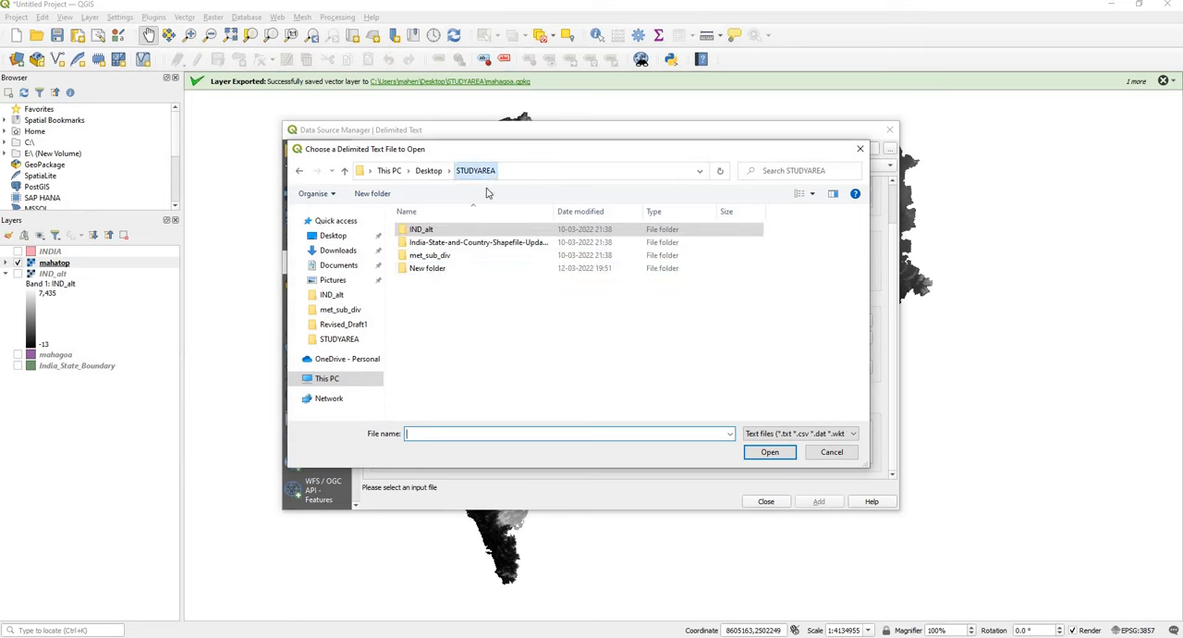
pyautogui.doubleClick(433, 256)
pyautogui.scroll(-3, 443, 370)
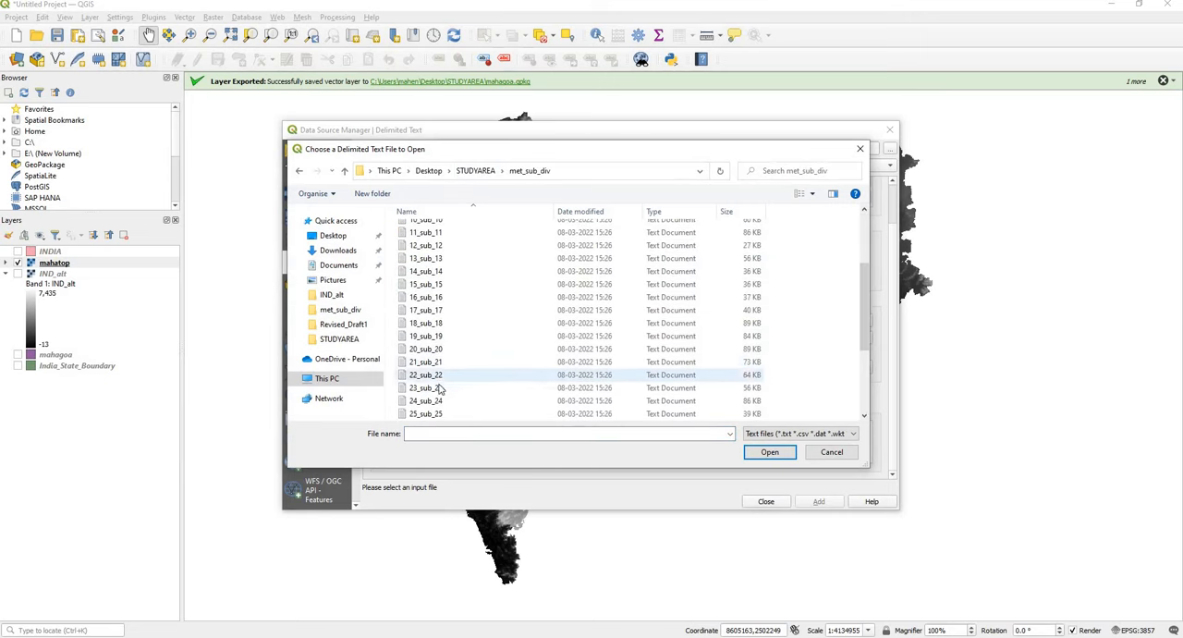
pyautogui.click(436, 401)
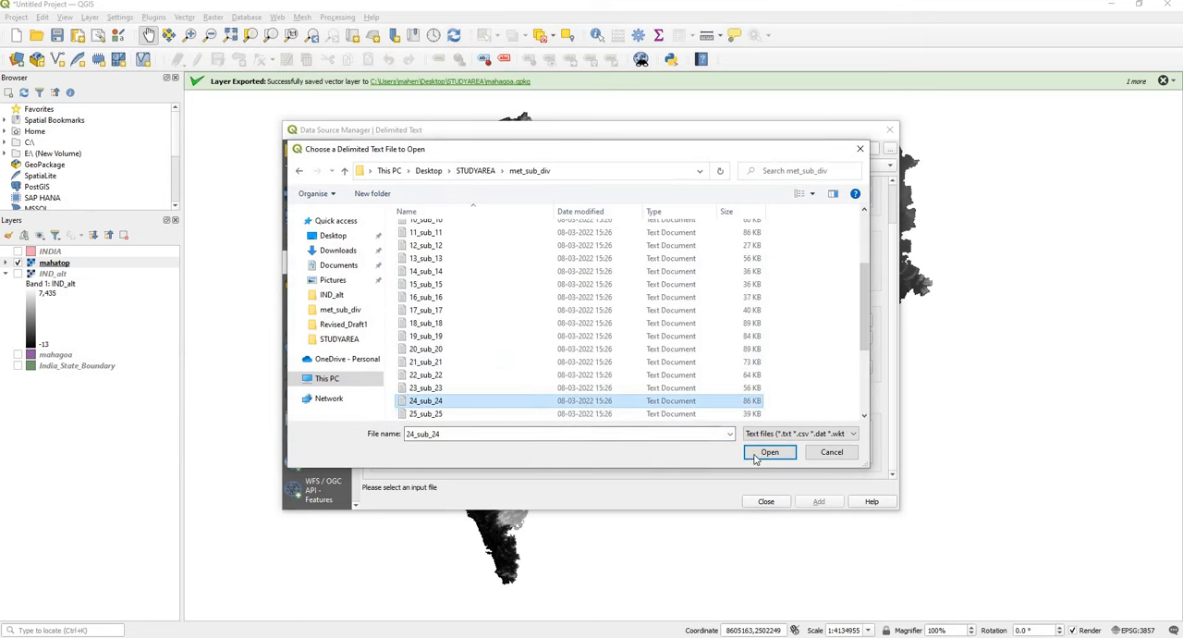
pyautogui.click(769, 452)
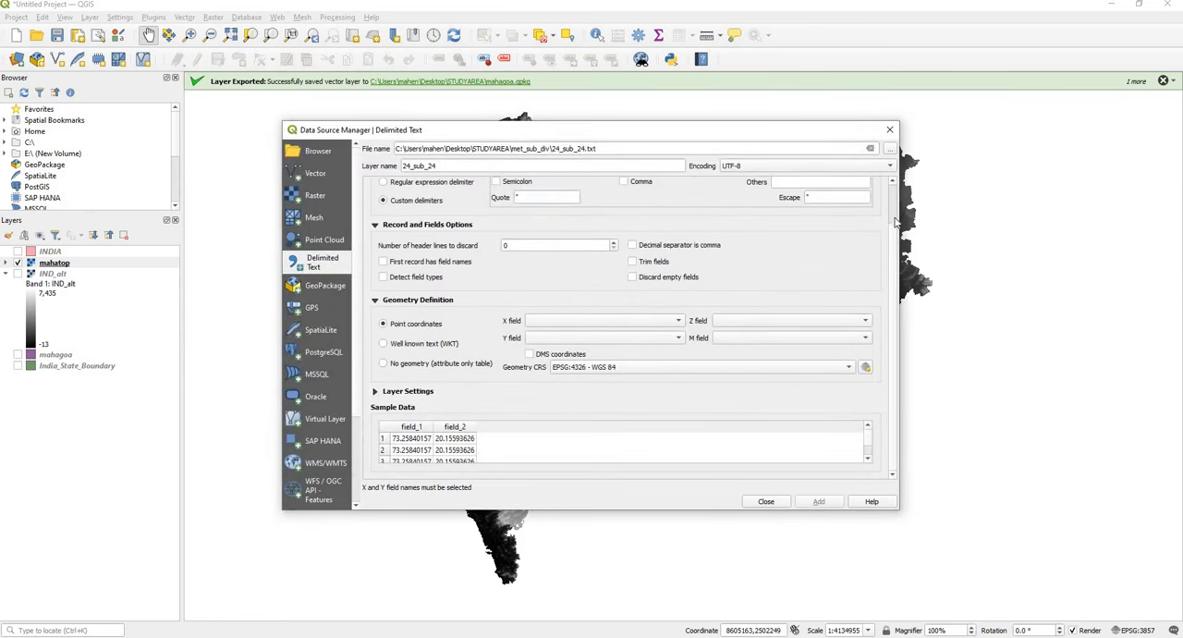
# Step: Assign field_1 as the X field and field_2 as the Y field, and add 24_sub_24 as a point layer
pyautogui.scroll(2, 895, 222)
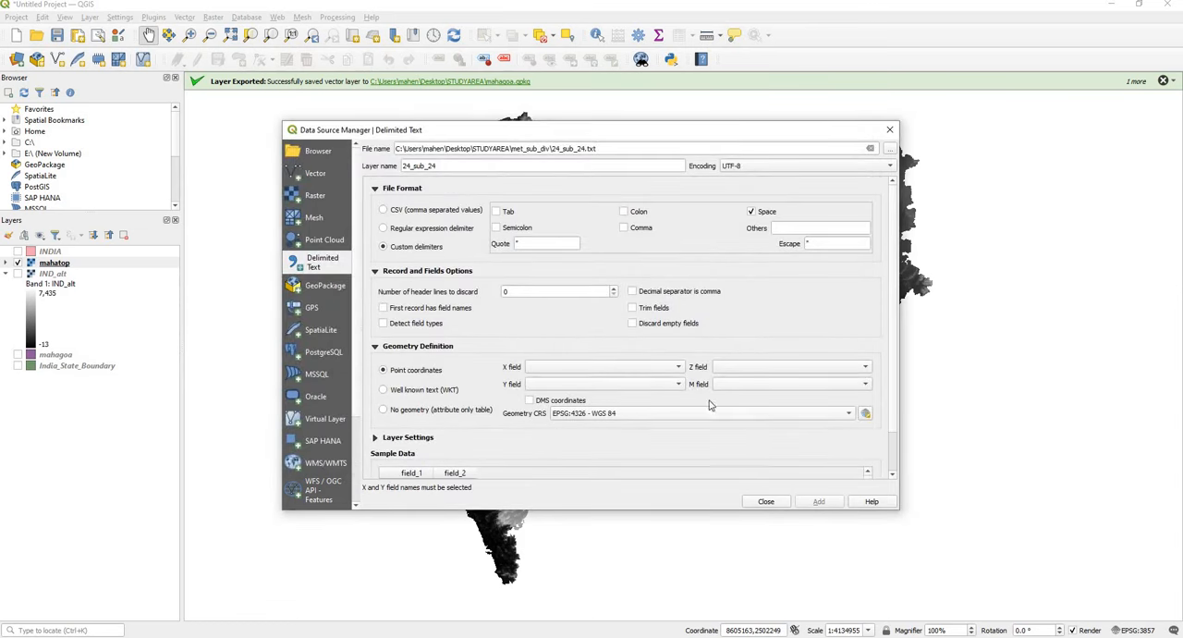
pyautogui.click(547, 370)
pyautogui.click(551, 368)
pyautogui.click(570, 385)
pyautogui.click(546, 398)
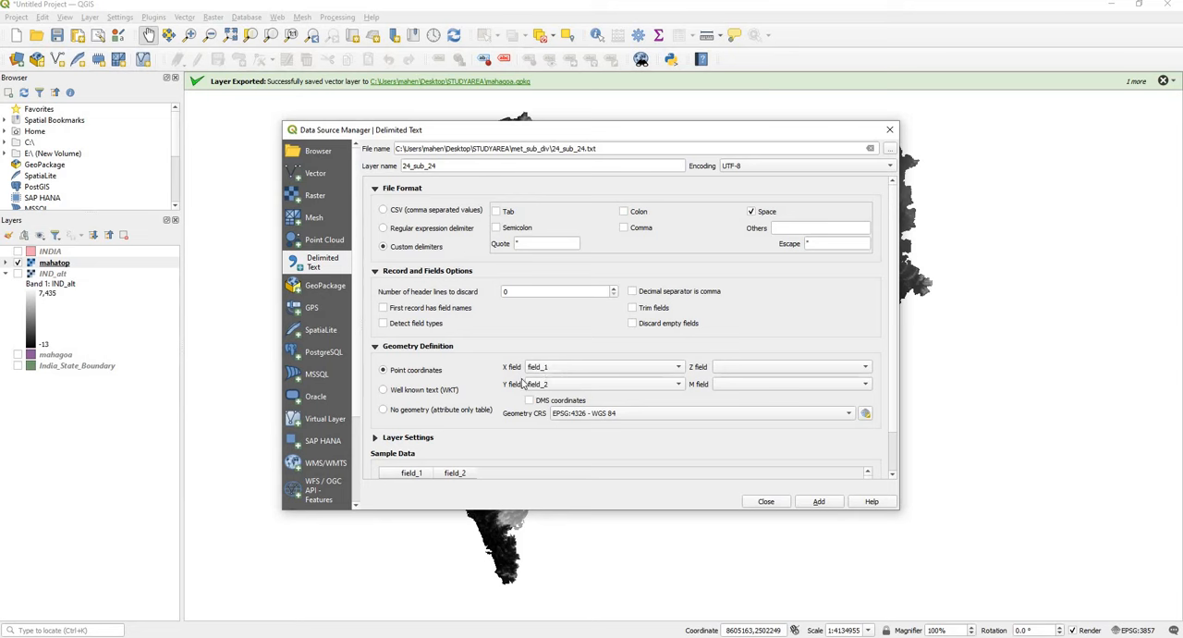
pyautogui.click(826, 504)
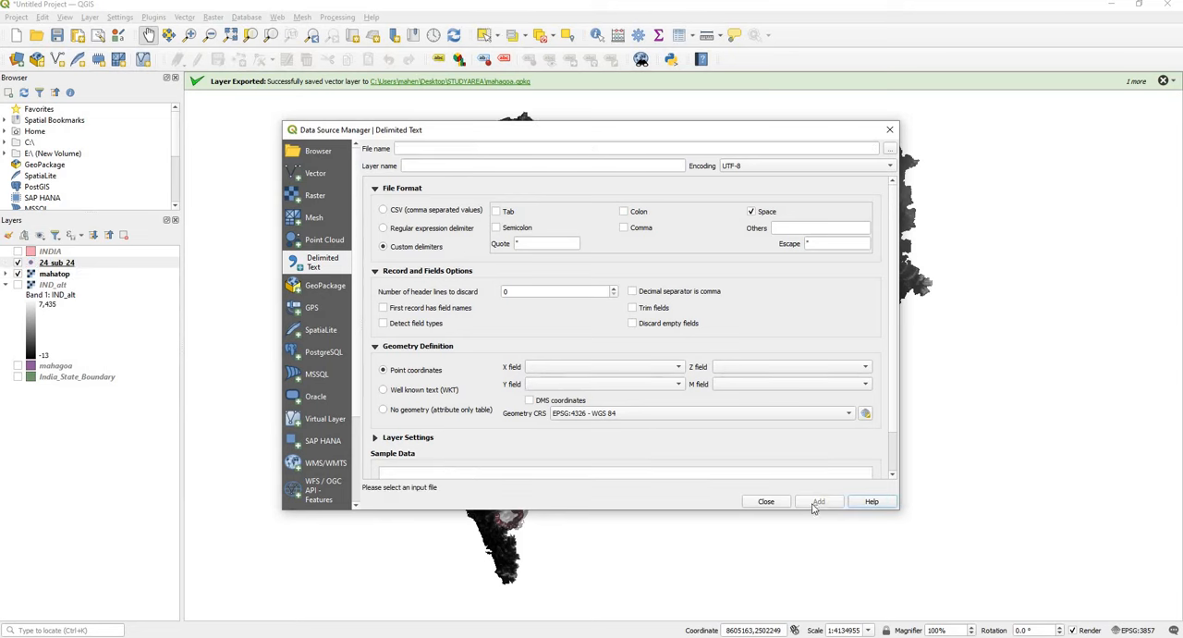
pyautogui.click(766, 502)
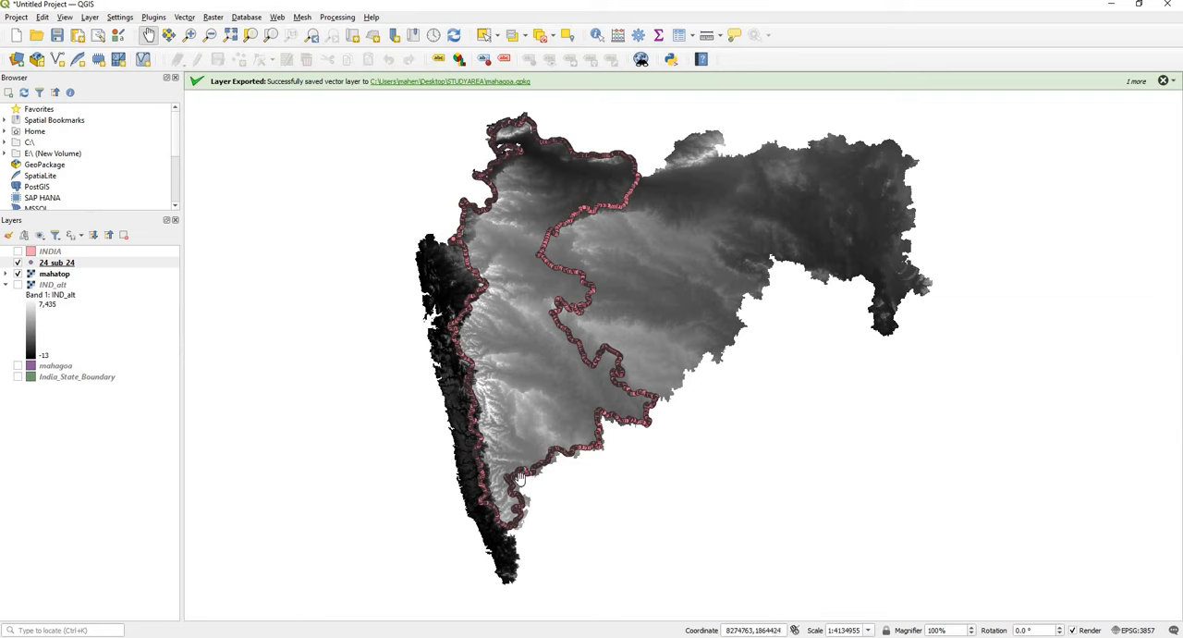
# Step: Add 25_sub_25 and 26_sub_26 from the met_sub_div folder as delimited text point layers
pyautogui.click(90, 16)
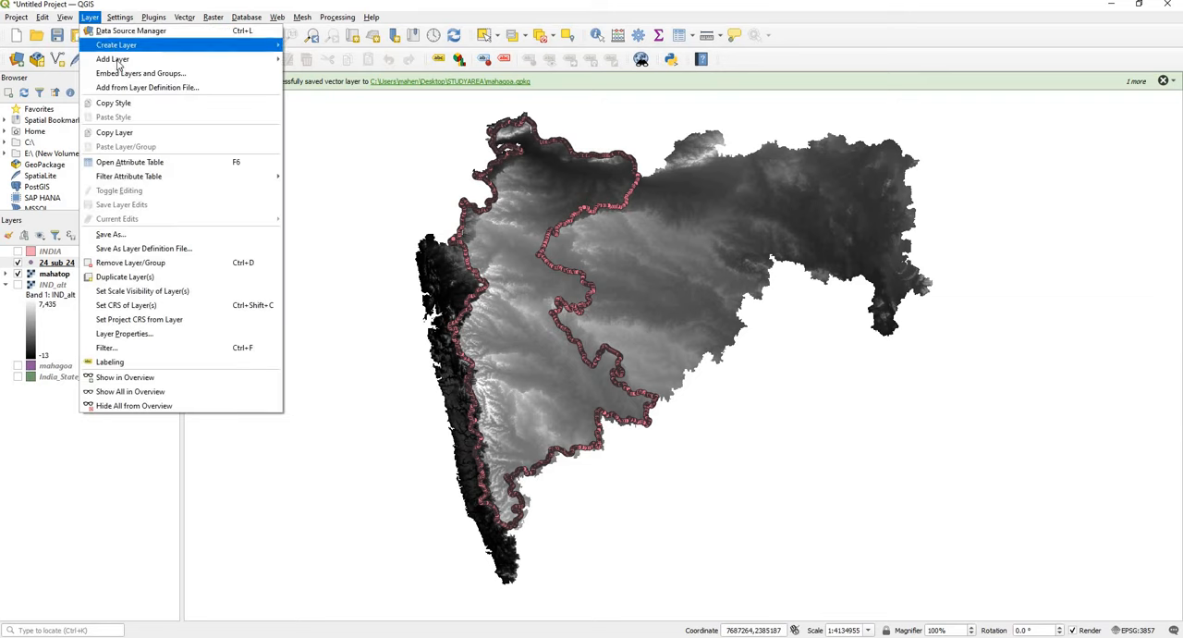
pyautogui.moveTo(115, 59)
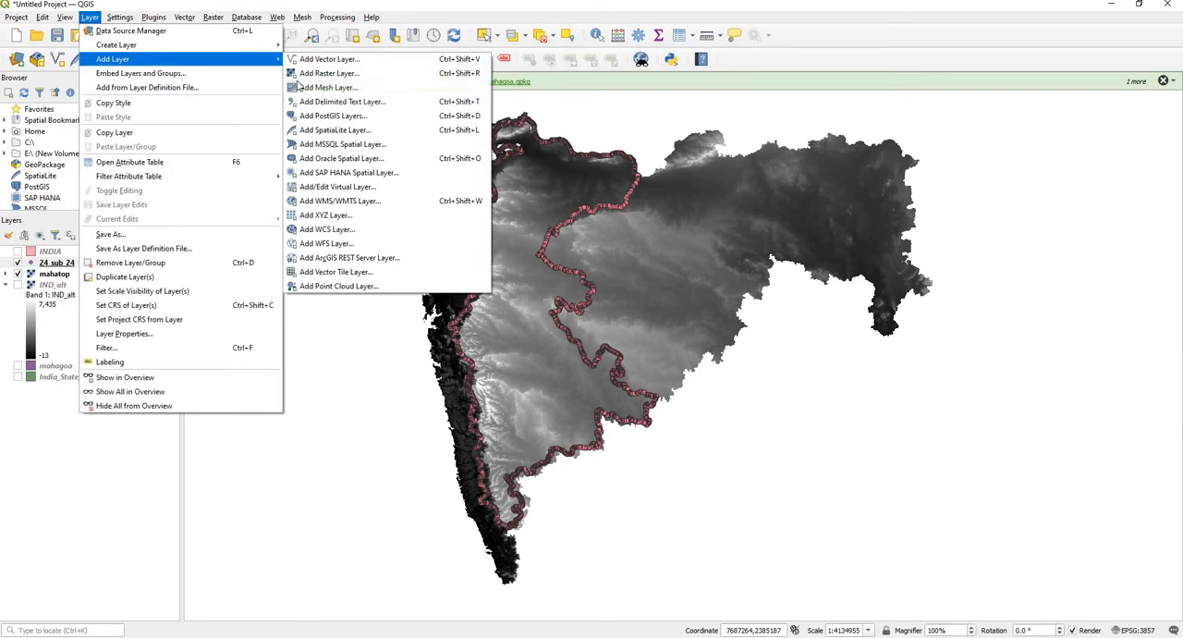
pyautogui.click(366, 102)
pyautogui.click(890, 151)
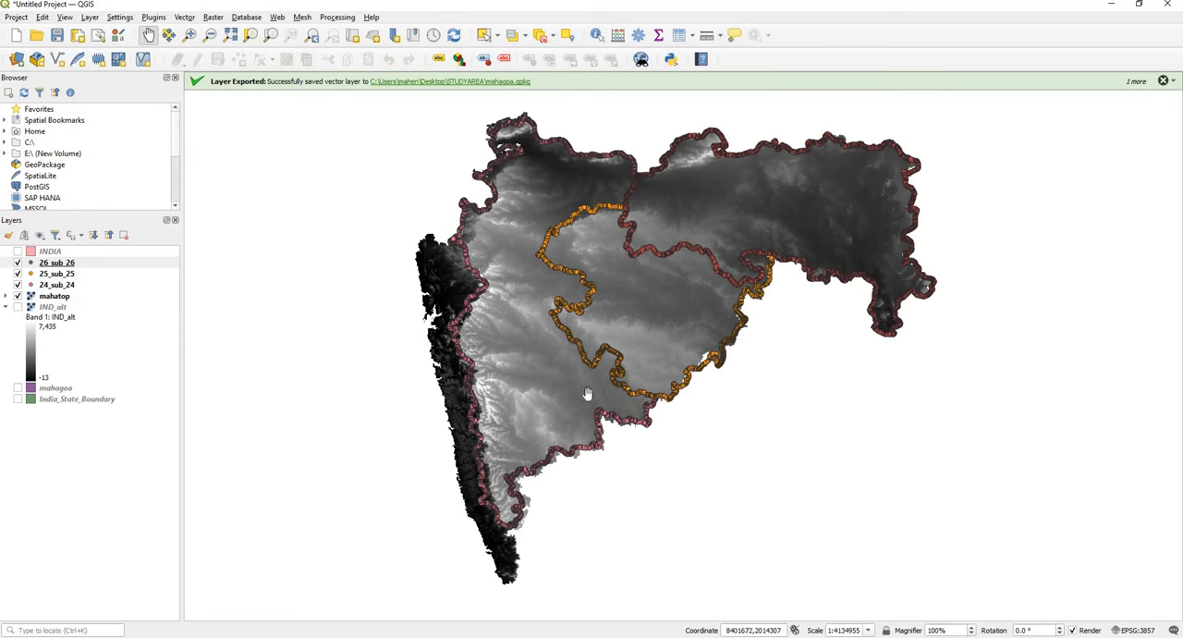
# Step: Hide the 26_sub_26, 25_sub_25 and 24_sub_24 point layers, leaving only the mahatop raster displayed
pyautogui.click(17, 263)
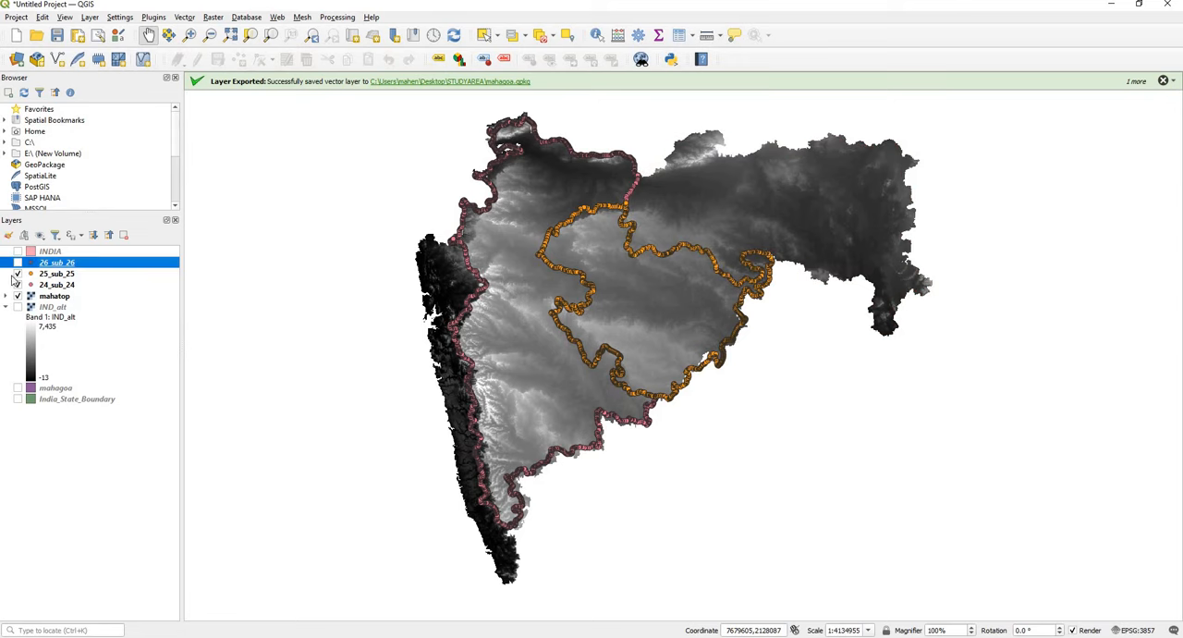
pyautogui.click(17, 273)
pyautogui.click(17, 284)
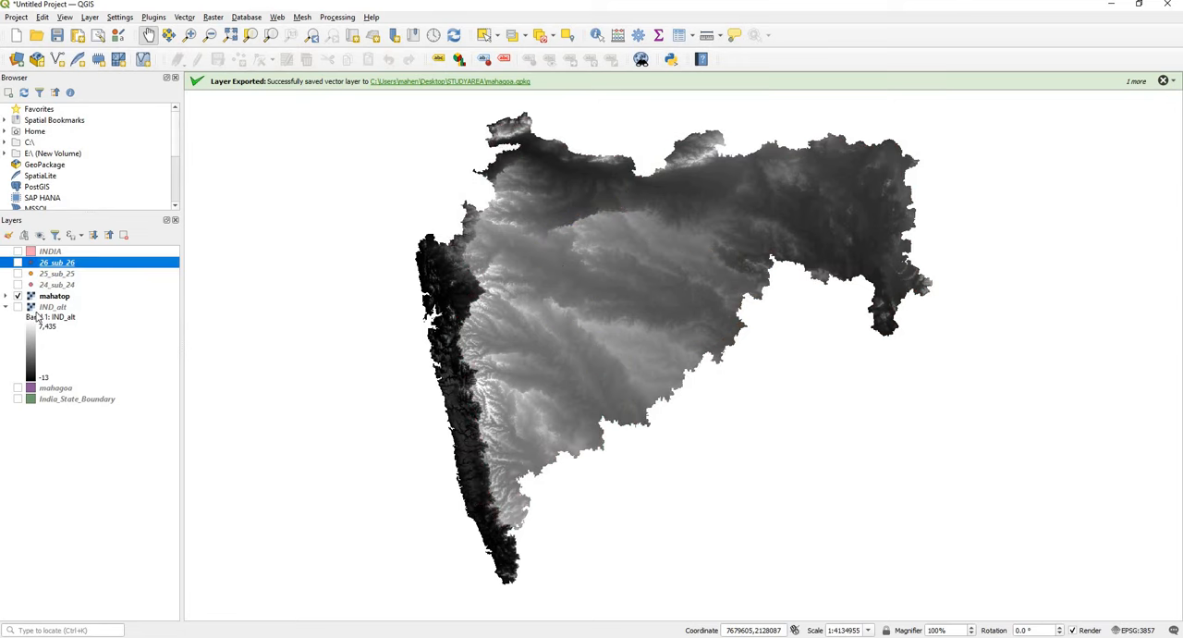
pyautogui.moveTo(562, 347); pyautogui.dragTo(677, 348)
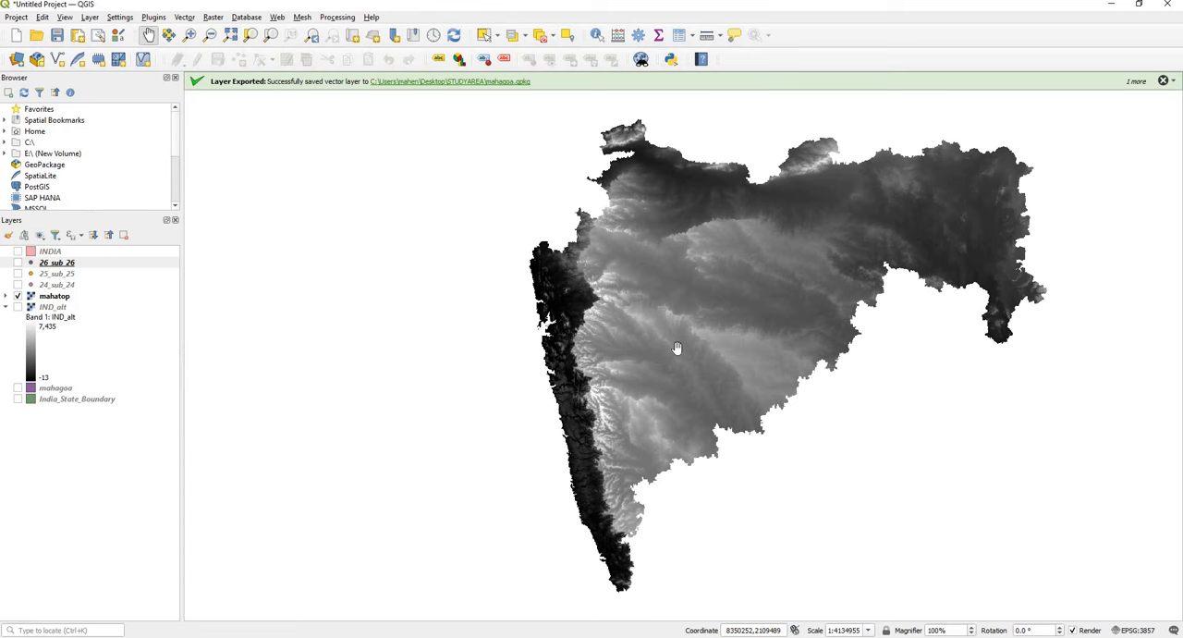
pyautogui.moveTo(660, 355); pyautogui.dragTo(760, 350)
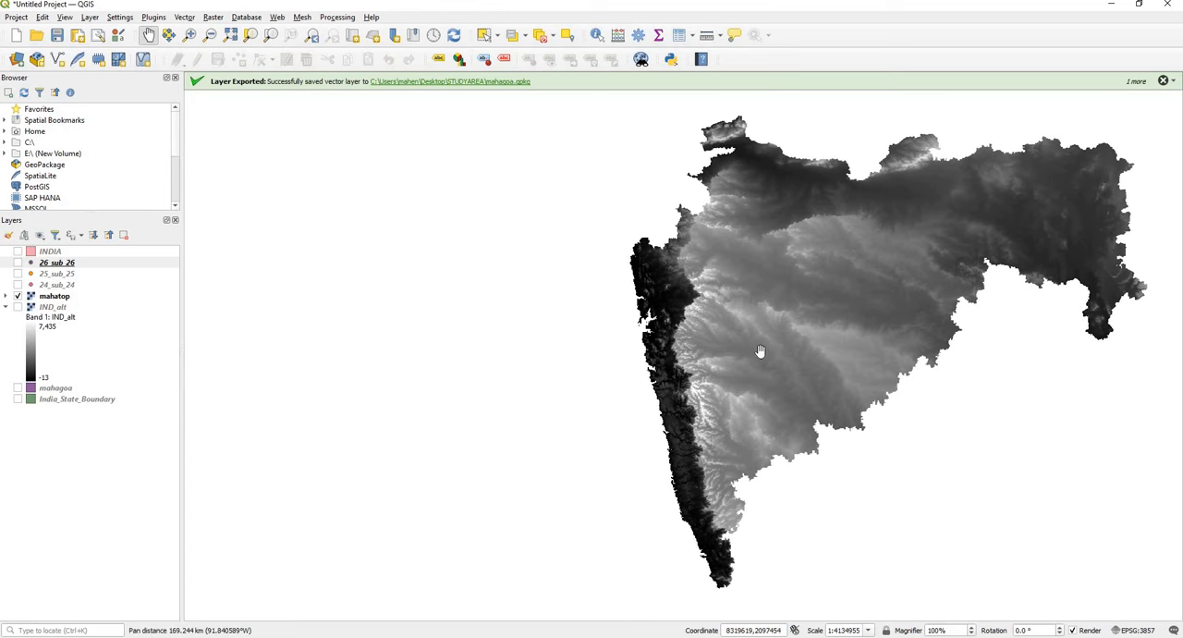
# Step: Open the symbology properties of the mahatop layer and change its render type to Singleband pseudocolor
pyautogui.click(48, 297)
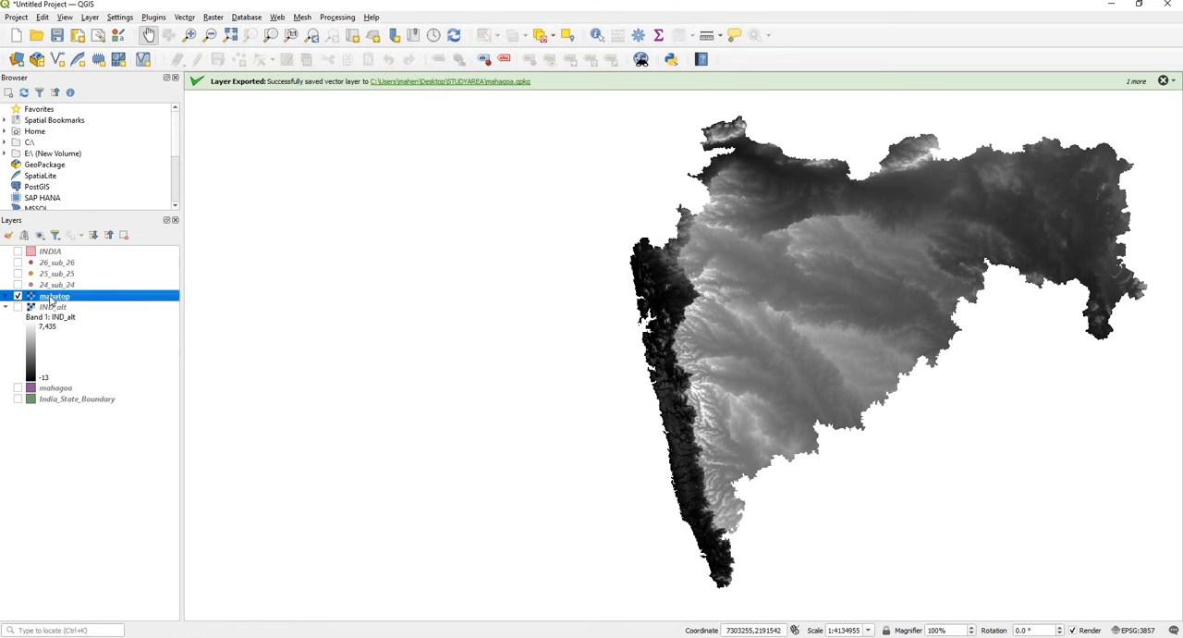
pyautogui.rightClick(52, 300)
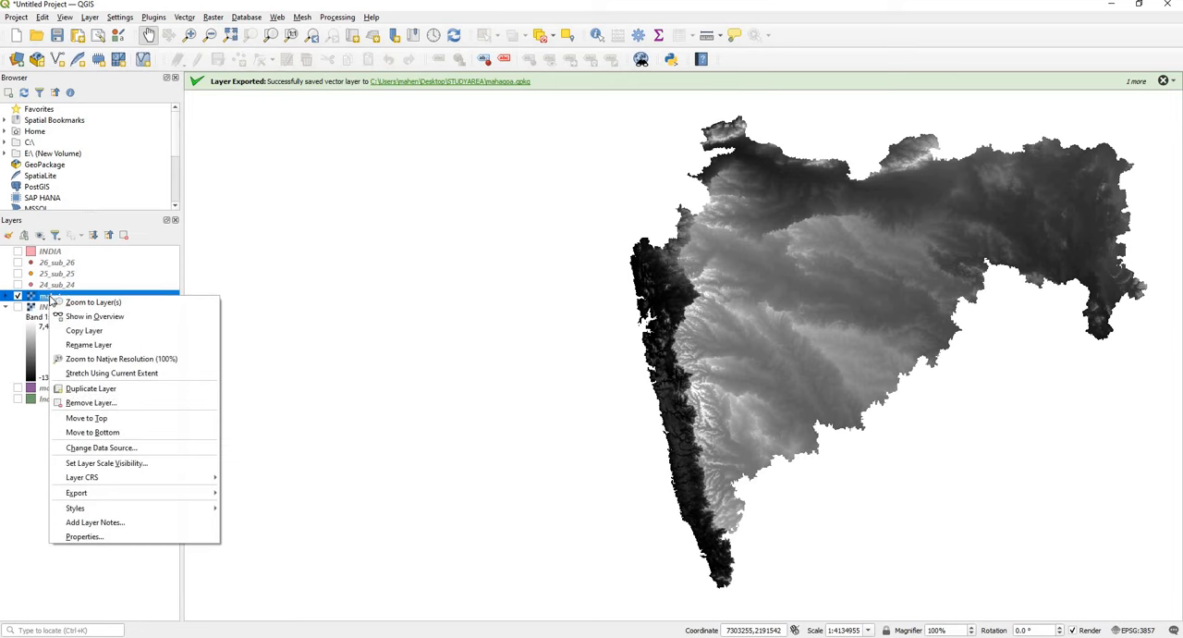
pyautogui.click(108, 536)
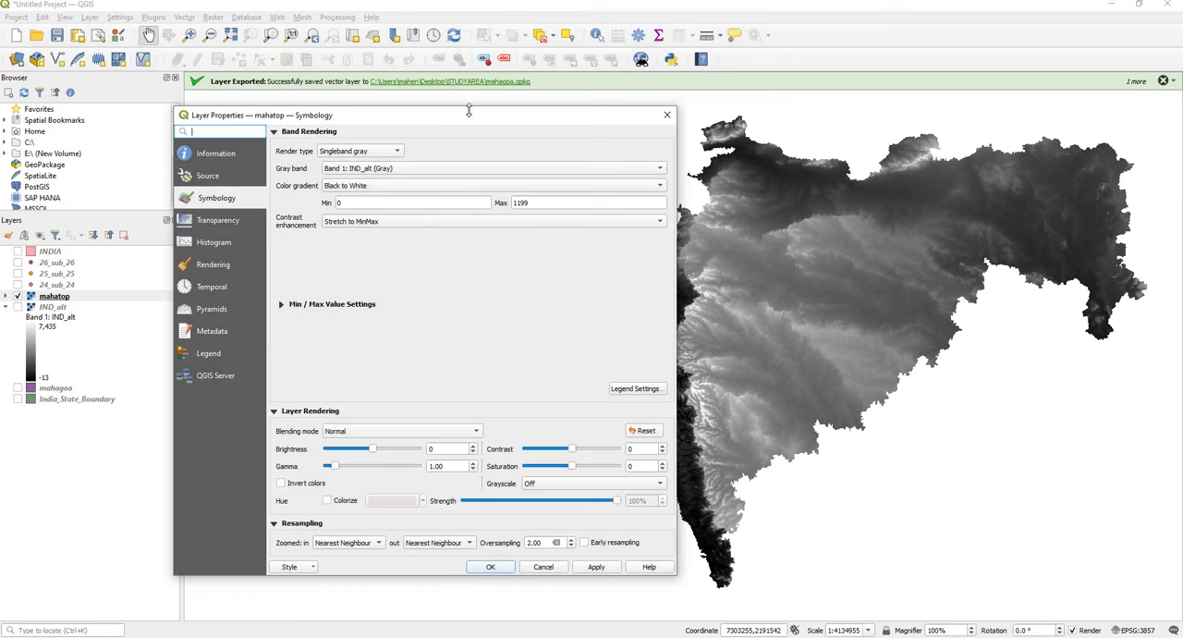
pyautogui.moveTo(472, 120); pyautogui.dragTo(380, 121)
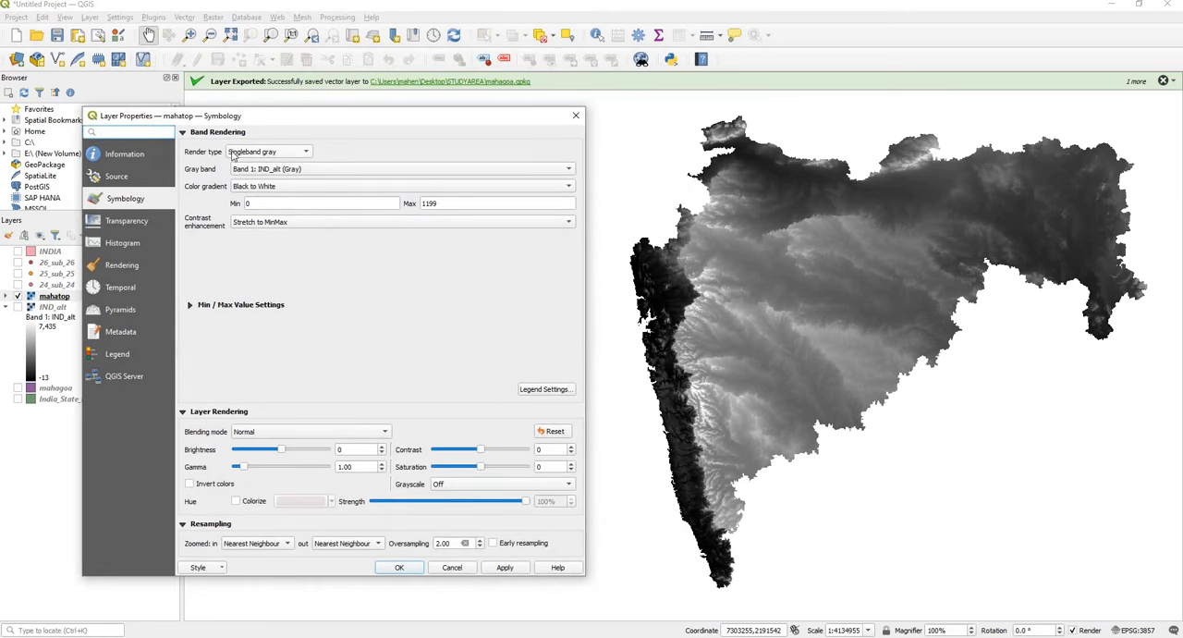
pyautogui.click(267, 152)
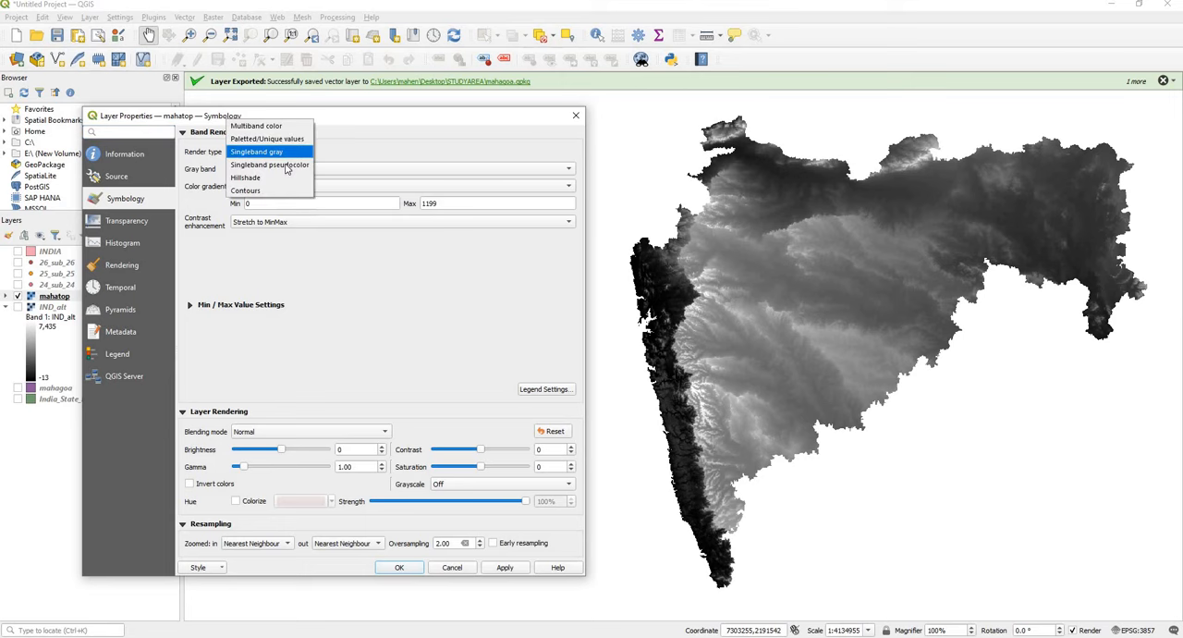
pyautogui.click(277, 166)
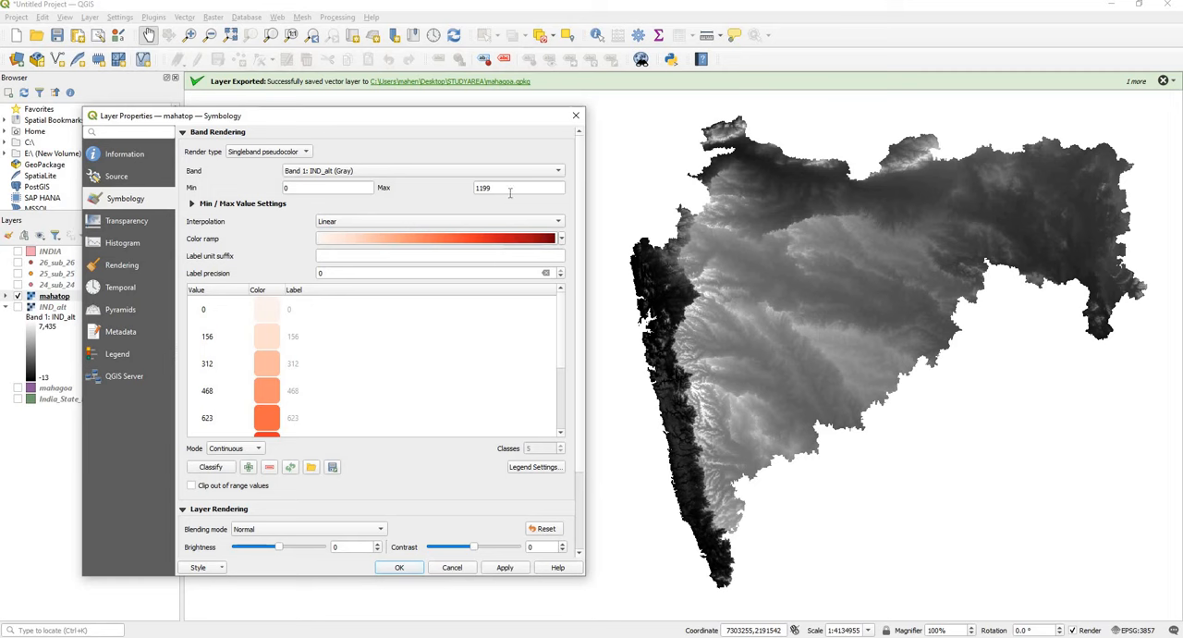
# Step: Set the mahatop value range to a minimum of 100 and a maximum of 1000, with Discrete interpolation
pyautogui.doubleClick(315, 186)
pyautogui.write('100')
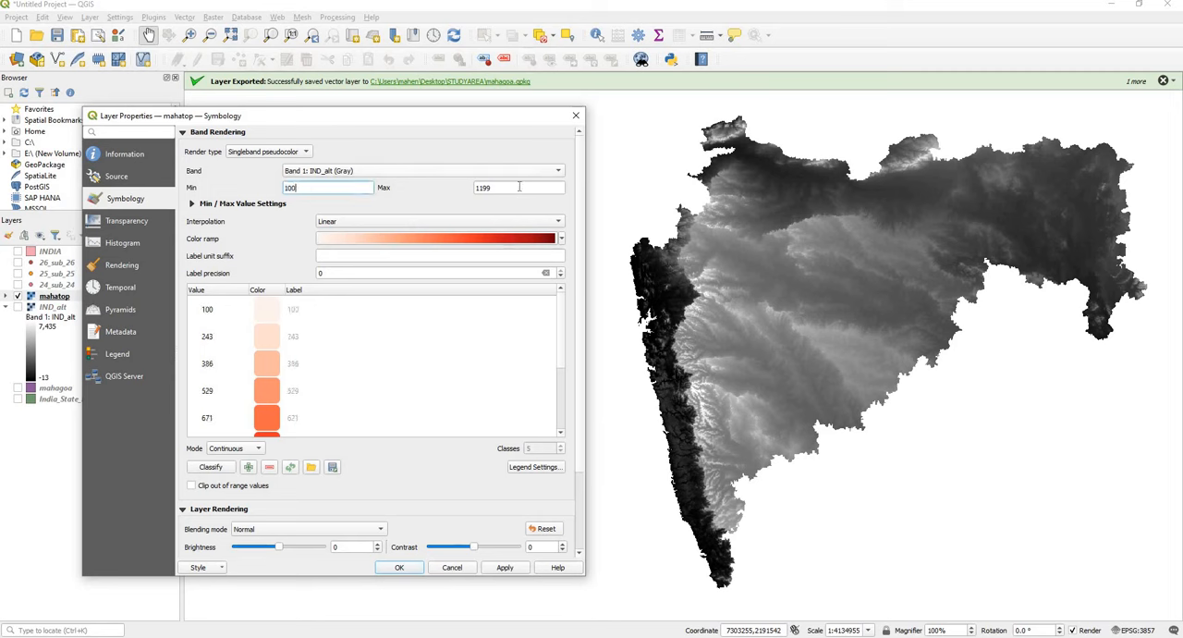
pyautogui.press('Tab')
pyautogui.write('10')
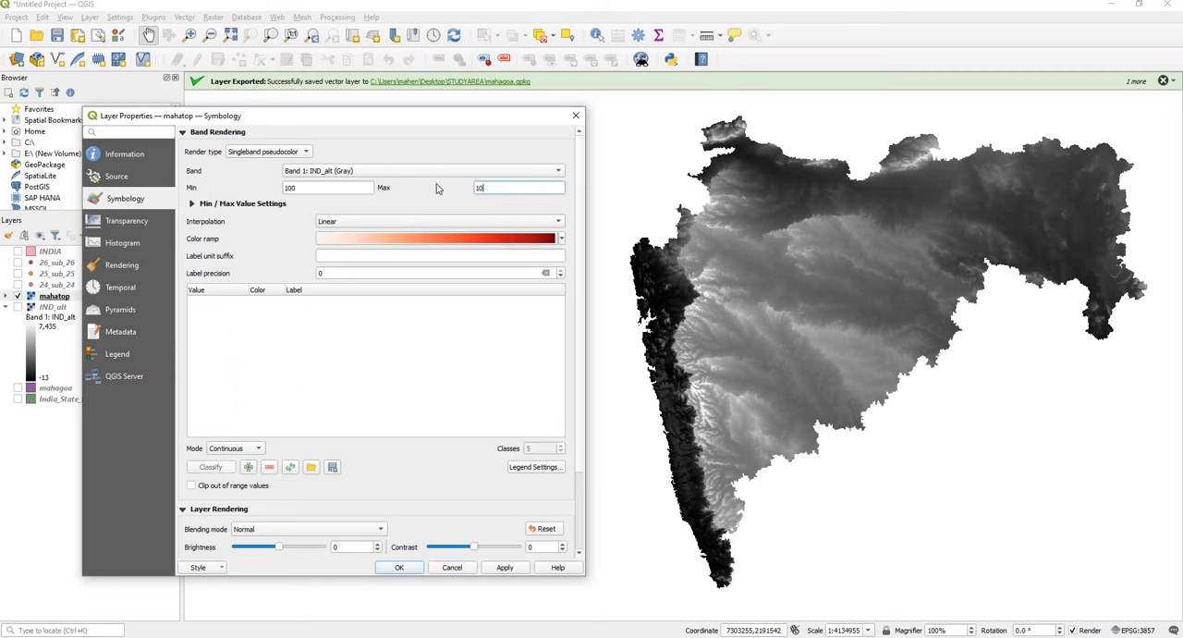
pyautogui.write('00')
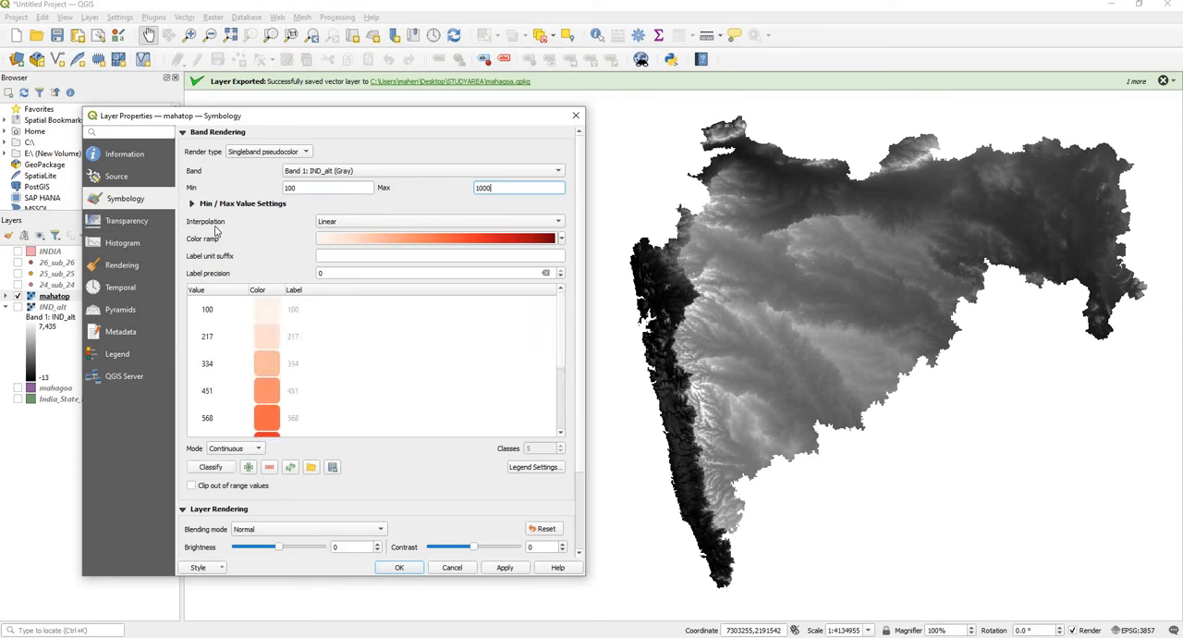
pyautogui.click(351, 220)
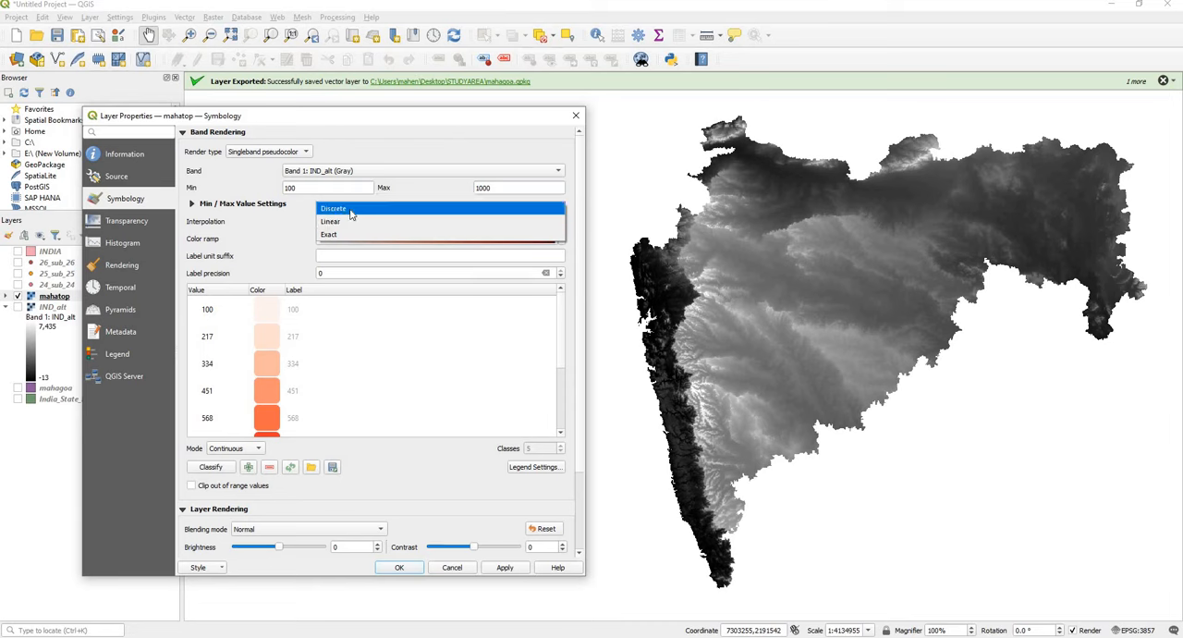
pyautogui.click(350, 209)
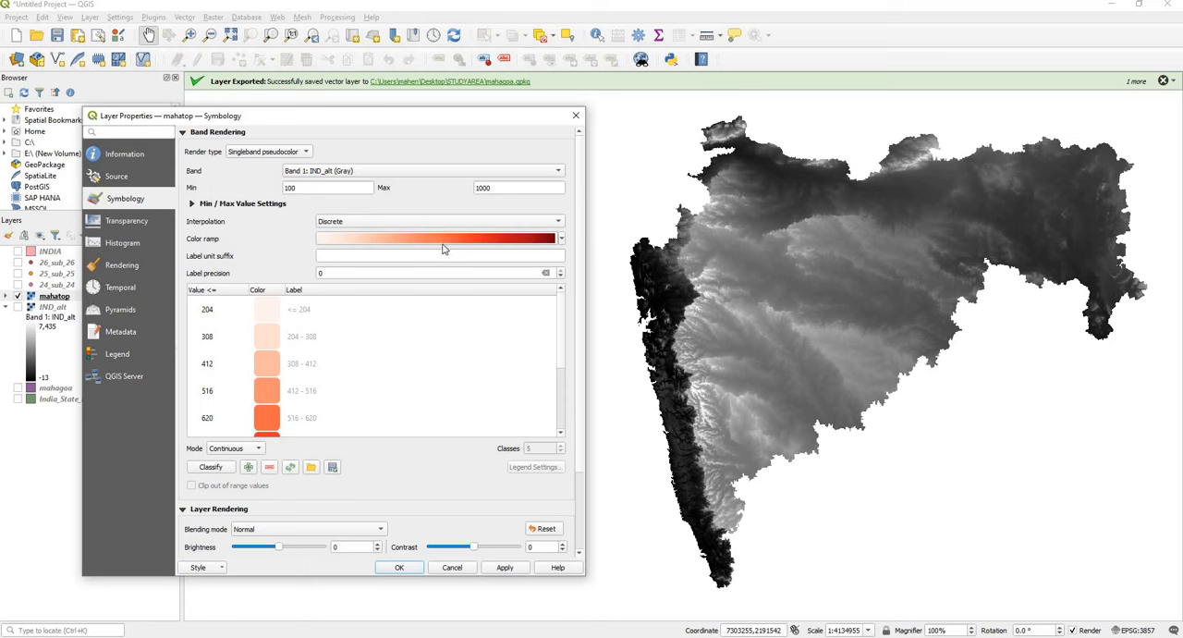
# Step: Start a new color ramp of type Catalog: cpt-city for the mahatop layer
pyautogui.click(556, 242)
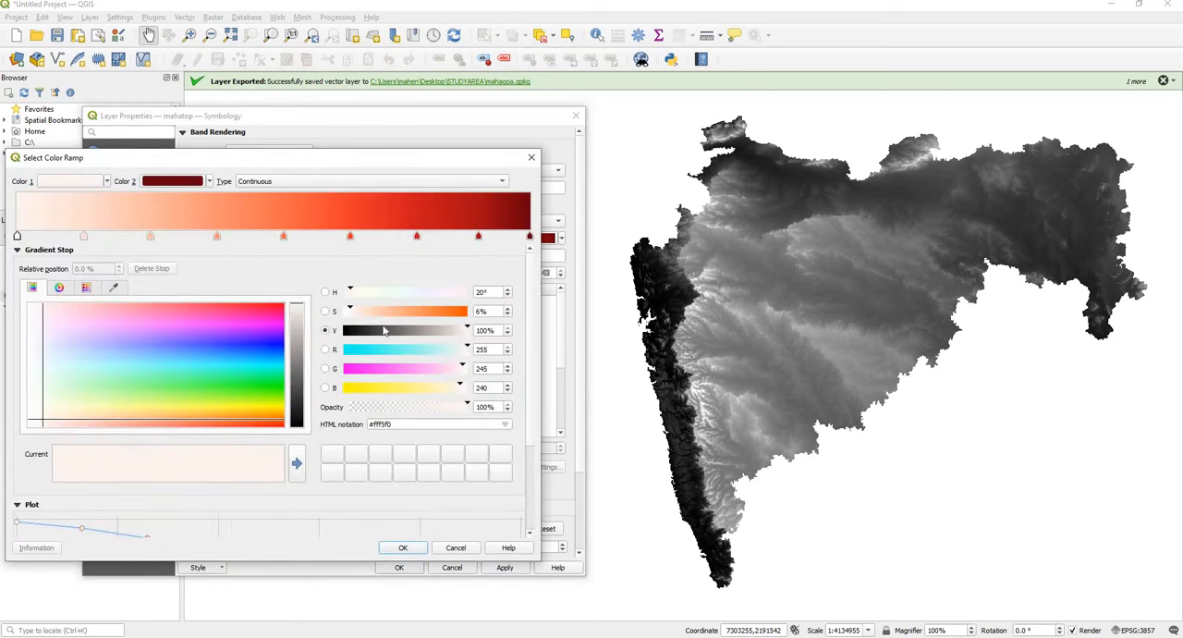
pyautogui.click(444, 548)
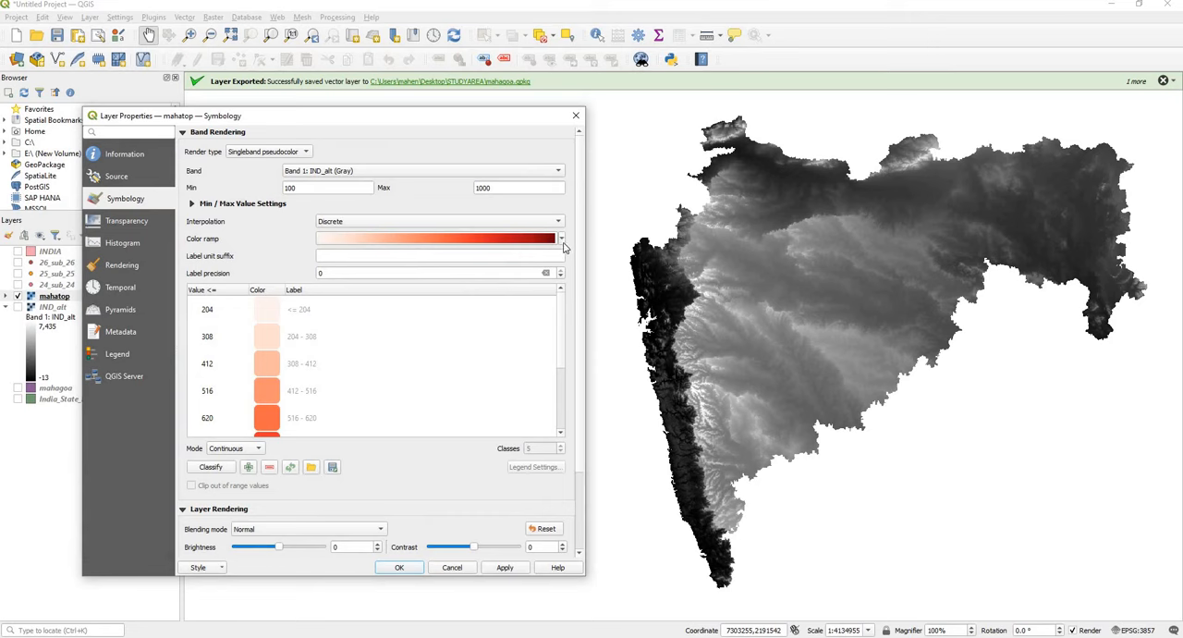
pyautogui.click(562, 240)
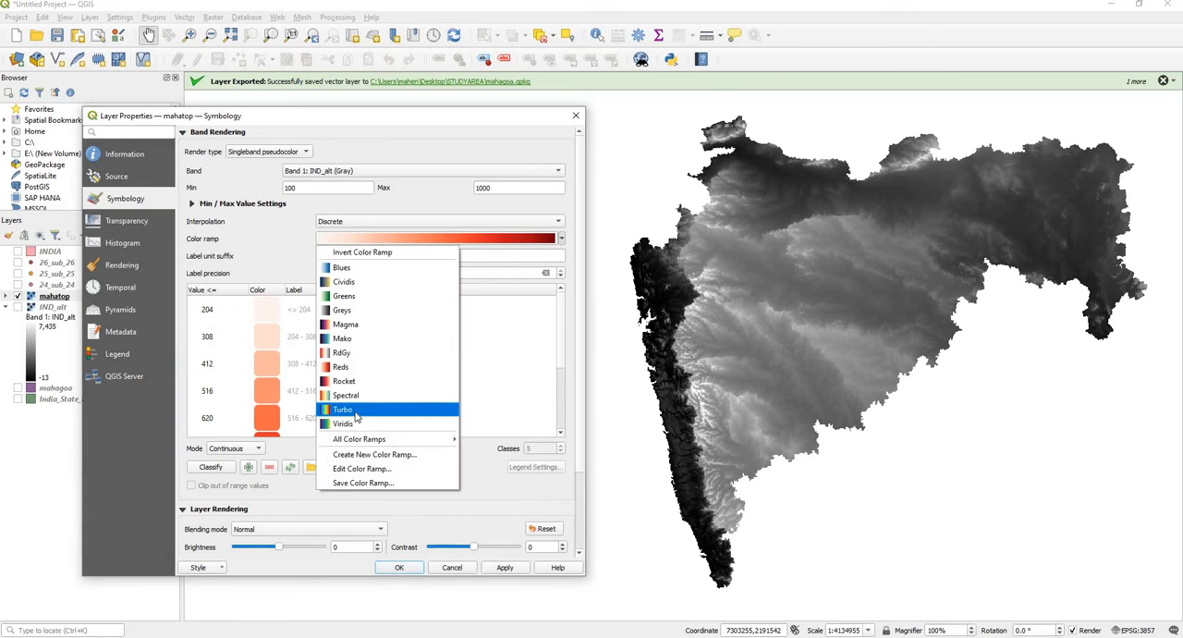
pyautogui.moveTo(368, 441)
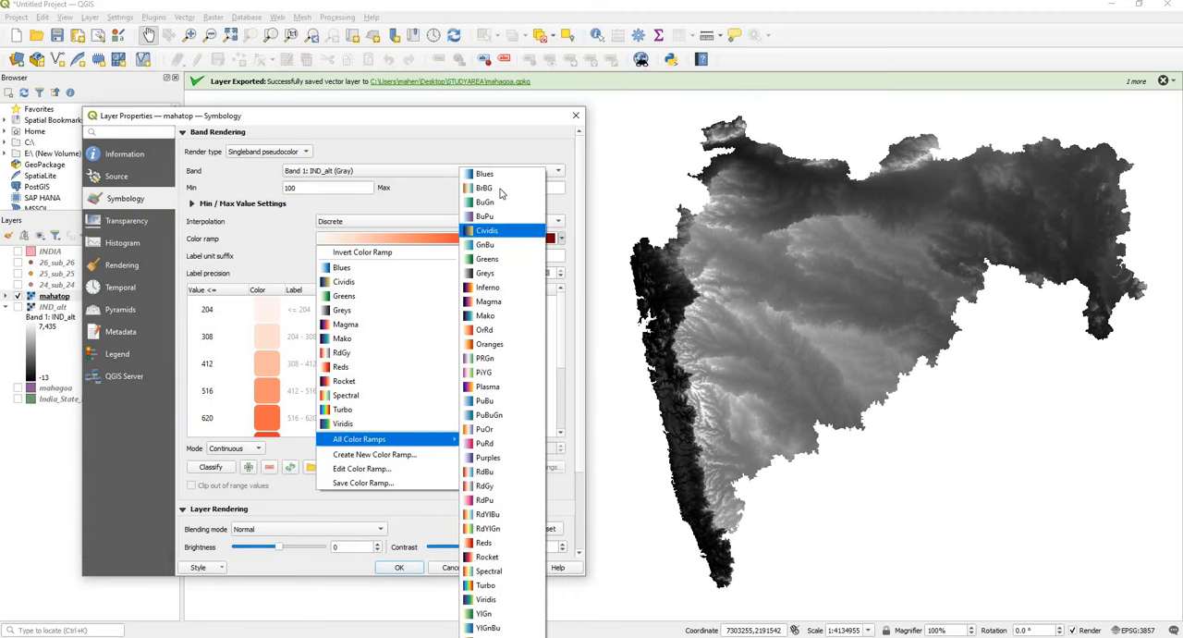
pyautogui.click(395, 457)
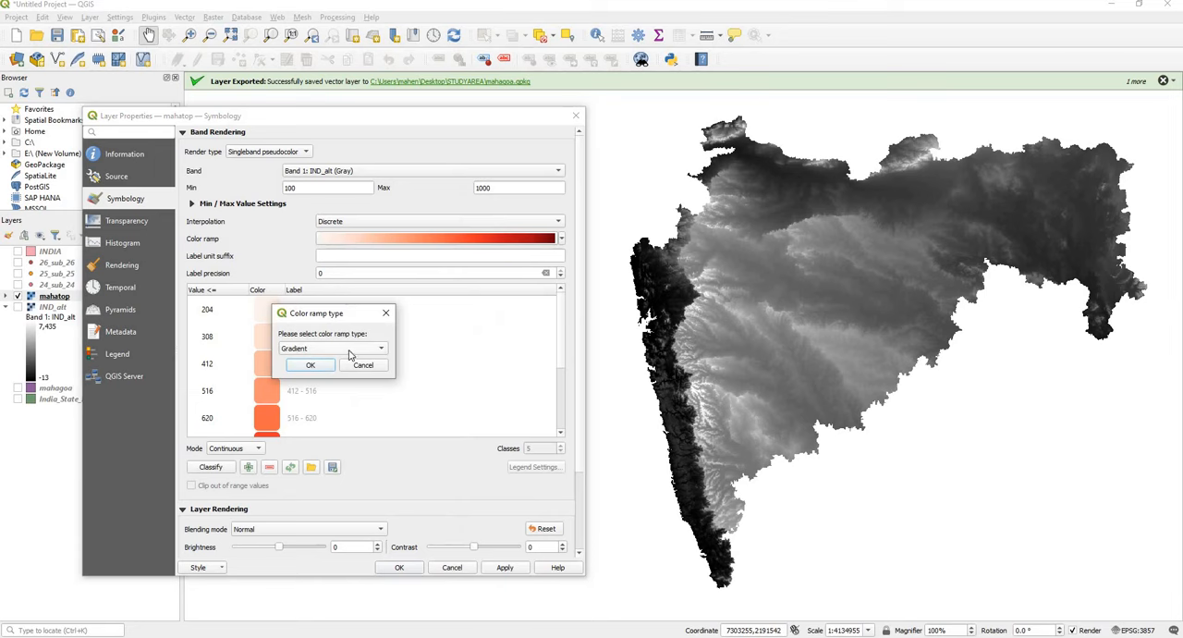
pyautogui.click(352, 351)
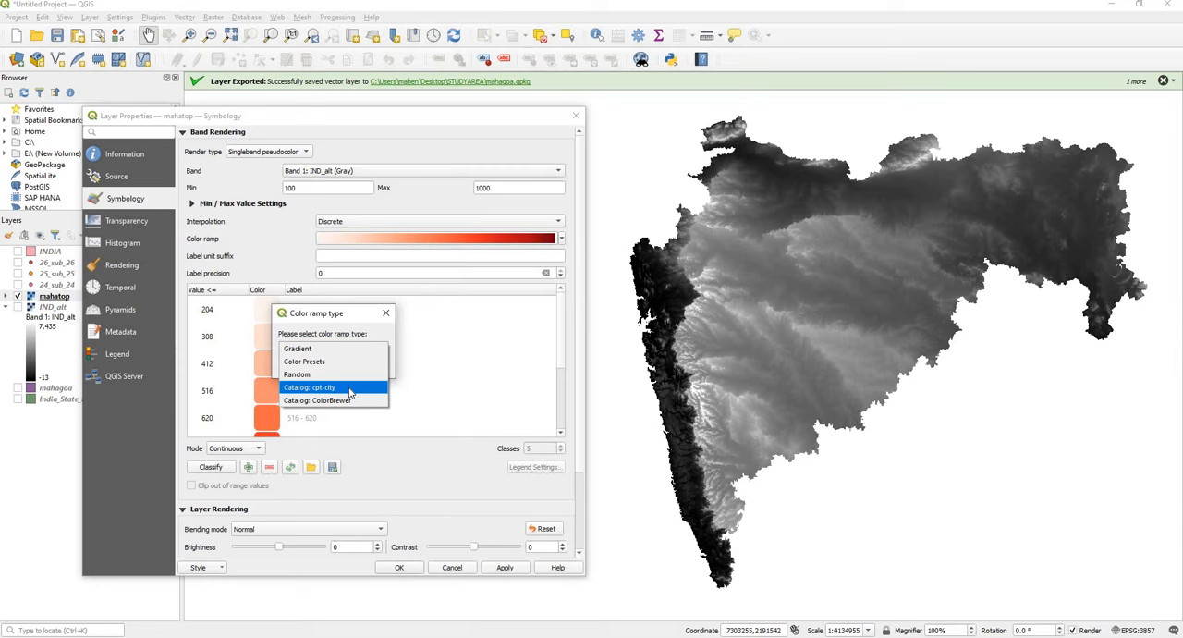
pyautogui.click(349, 390)
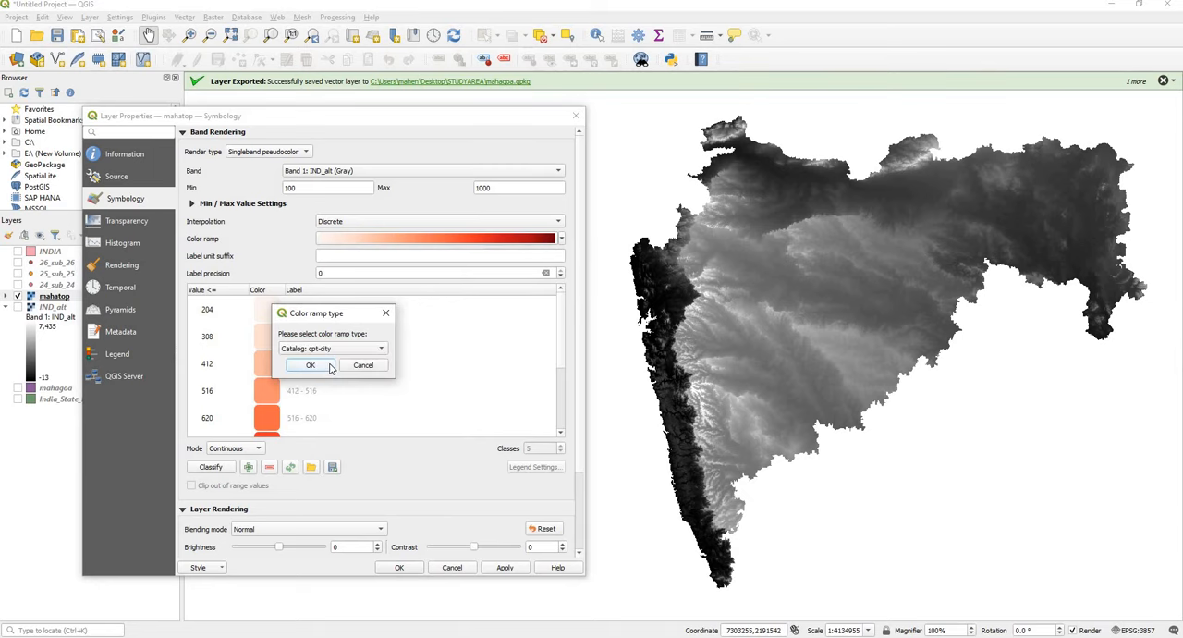
pyautogui.click(330, 366)
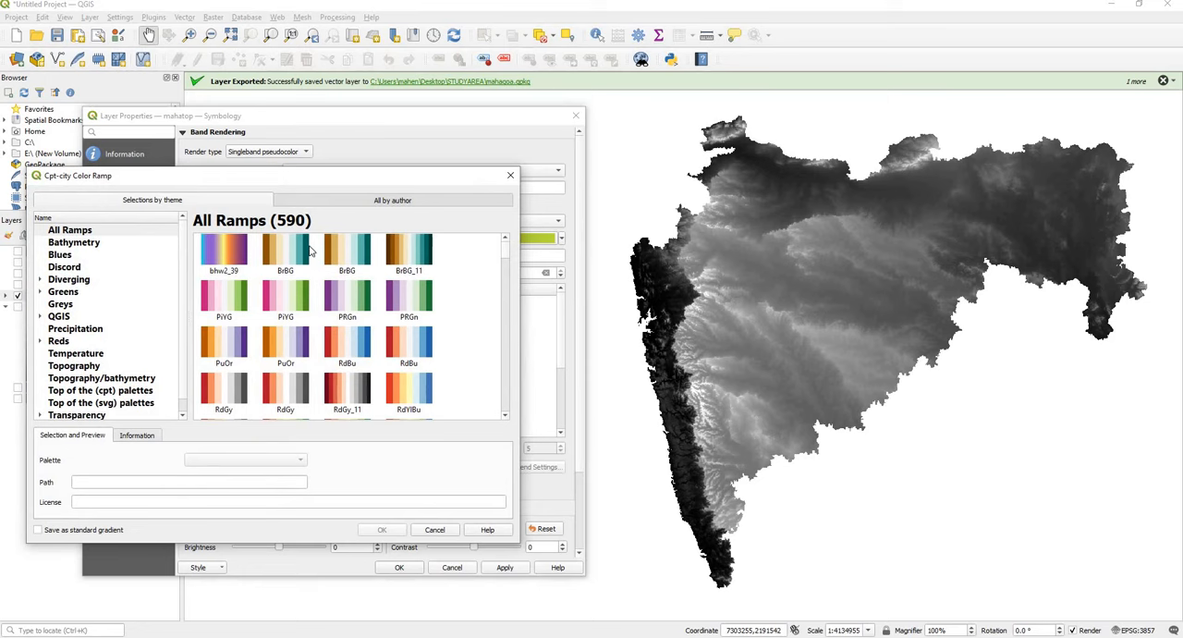
# Step: Choose the elevation palette from the Topography theme as the color ramp and apply it to mahatop
pyautogui.moveTo(302, 177); pyautogui.dragTo(358, 168)
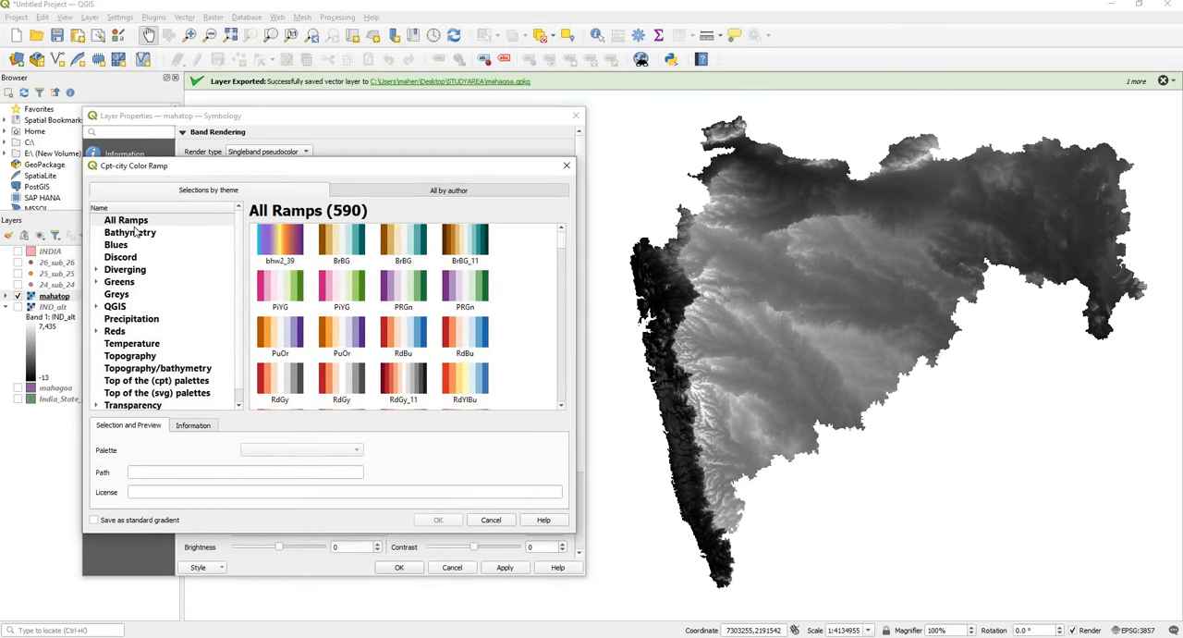
pyautogui.click(130, 359)
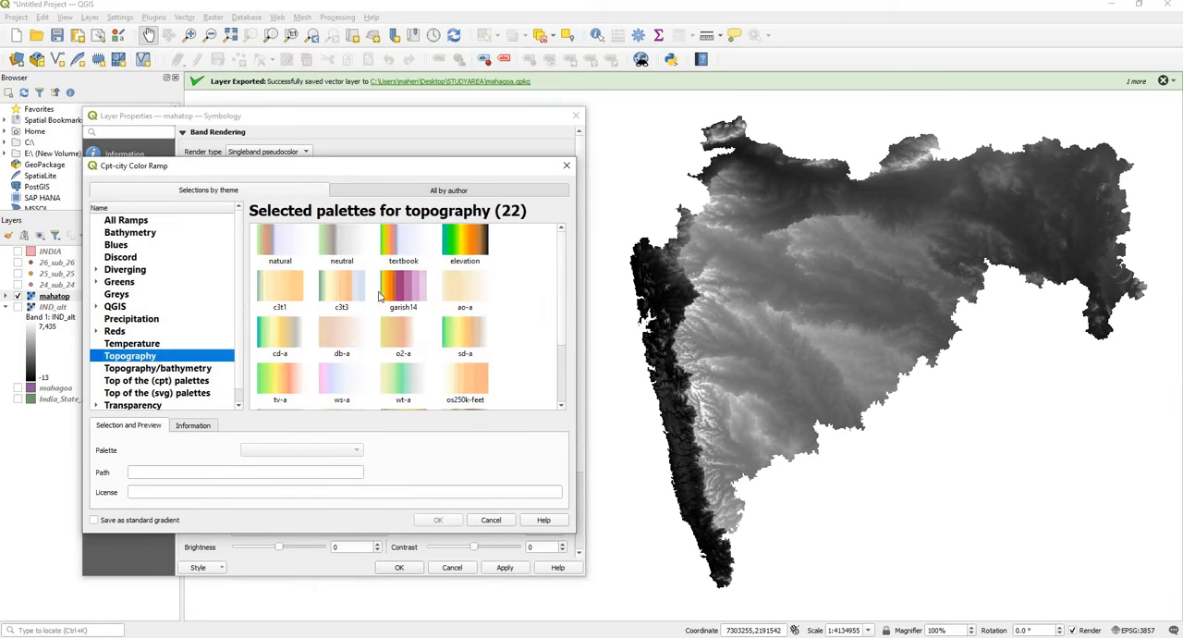
pyautogui.click(481, 246)
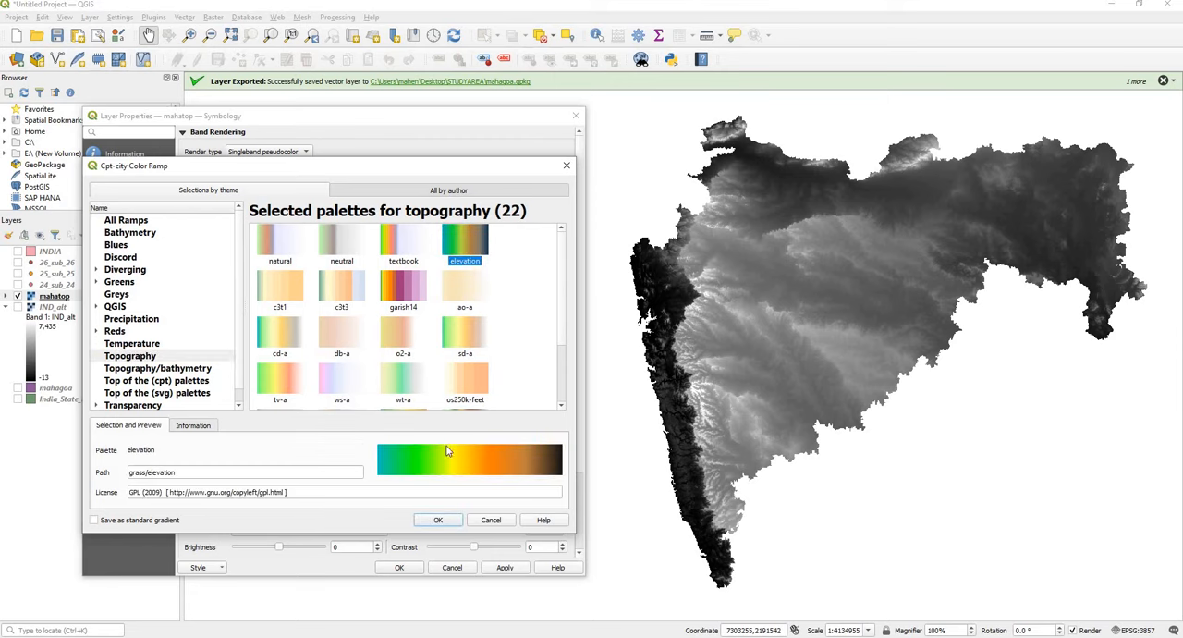
pyautogui.click(433, 521)
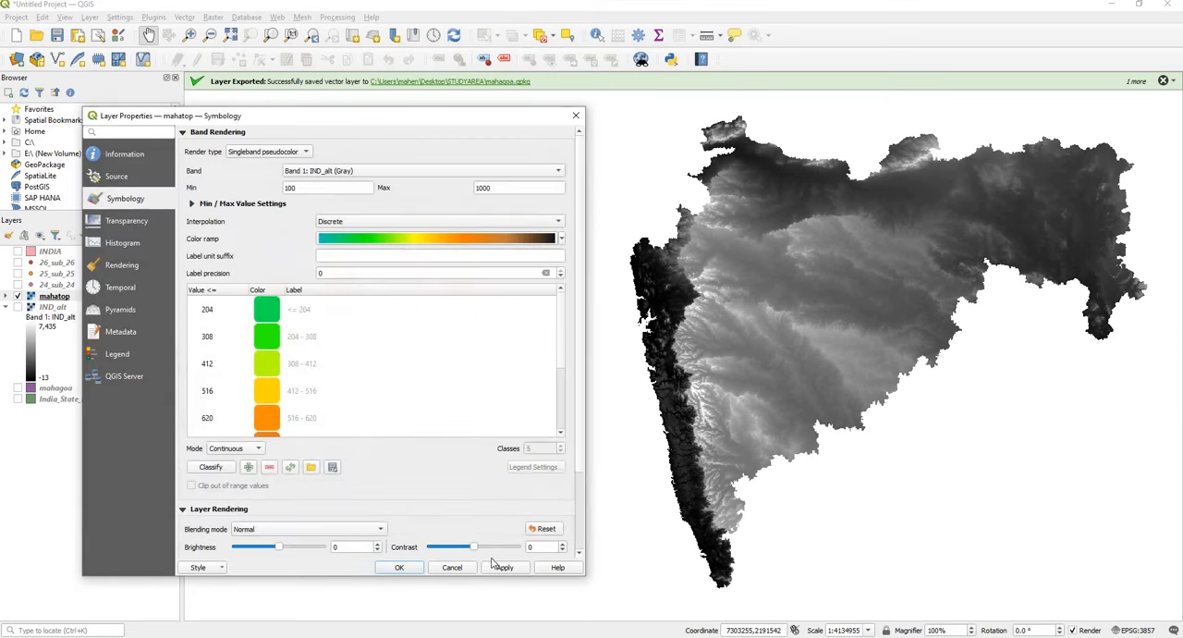
pyautogui.click(502, 568)
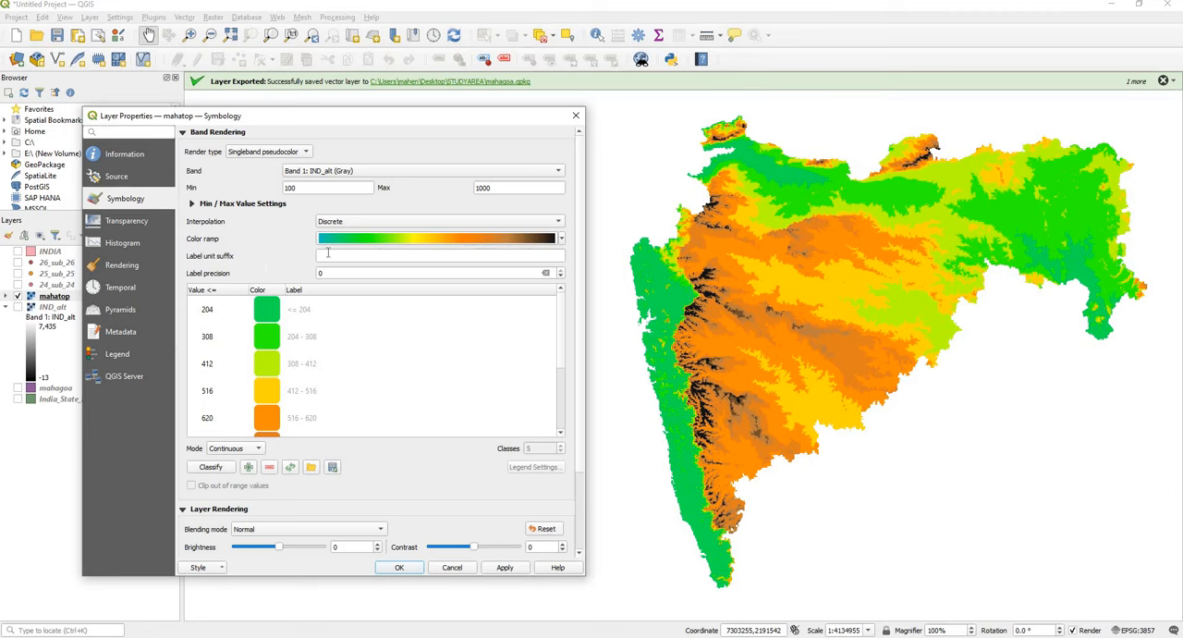
# Step: Set the mahatop label unit suffix to m and the classification mode to Equal Interval
pyautogui.click(327, 253)
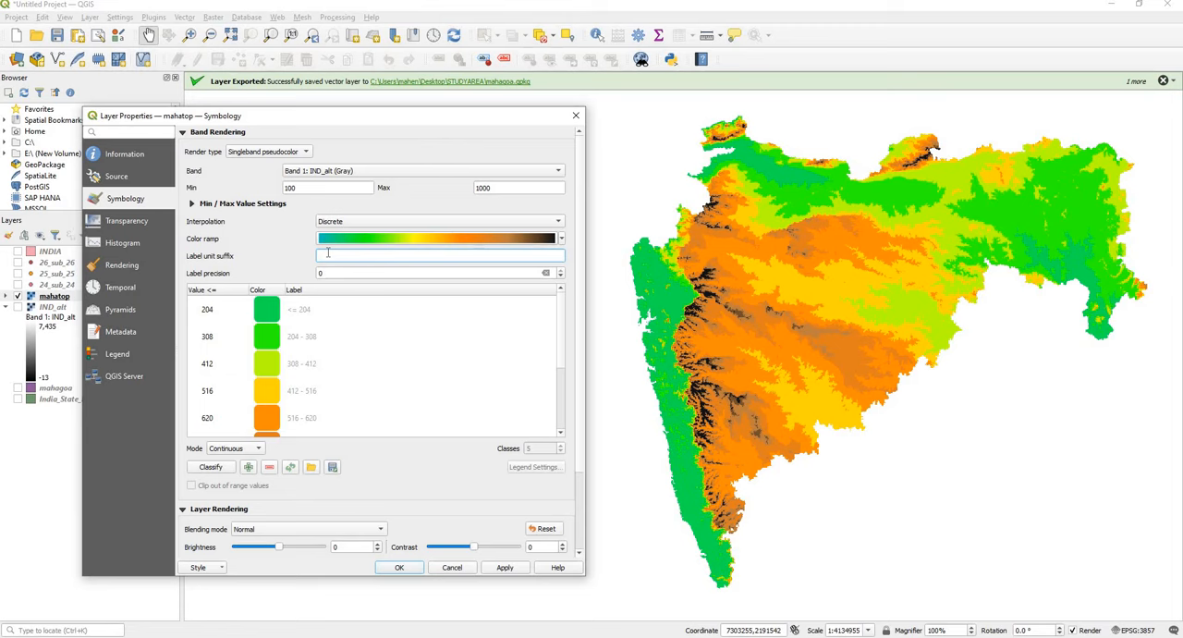
pyautogui.write('m')
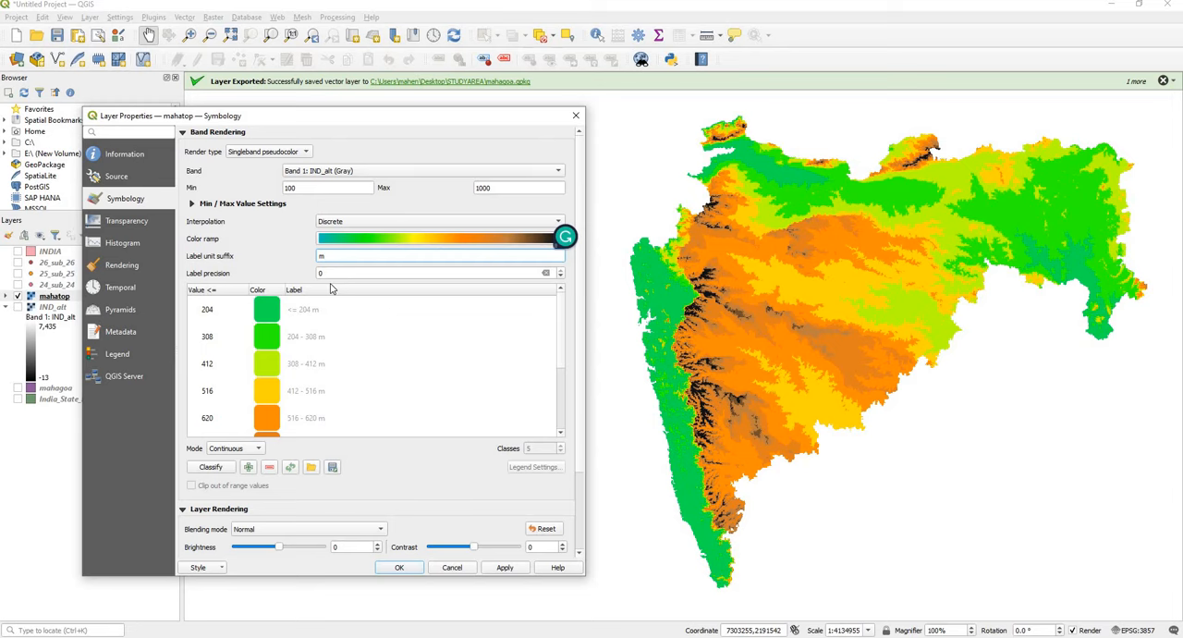
pyautogui.click(247, 450)
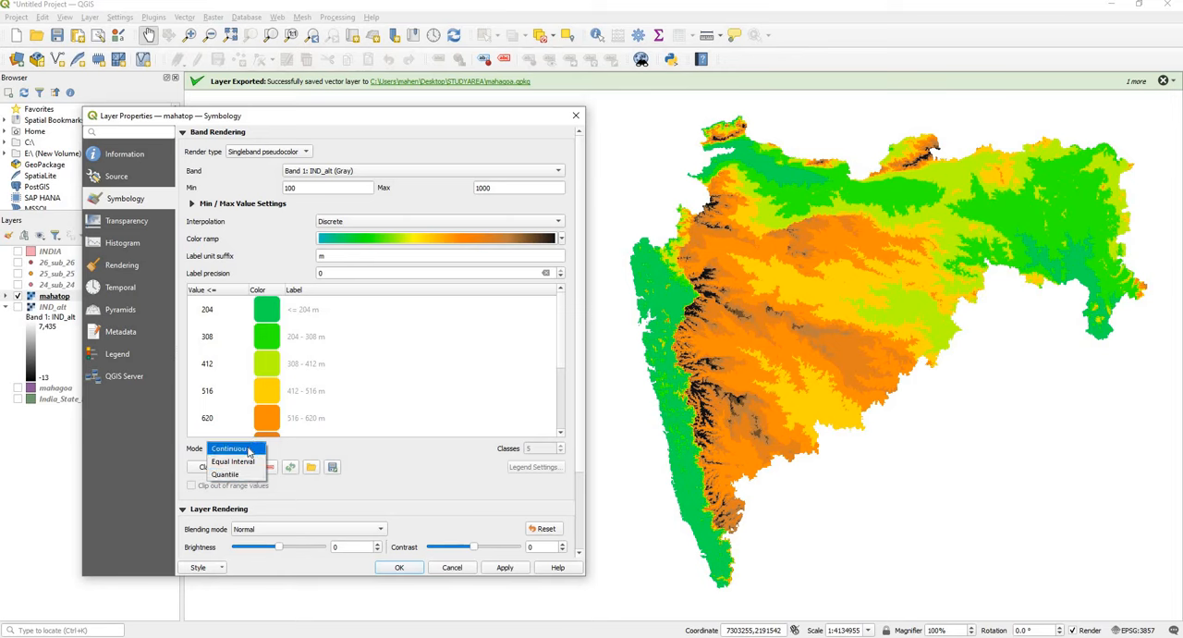
pyautogui.click(244, 461)
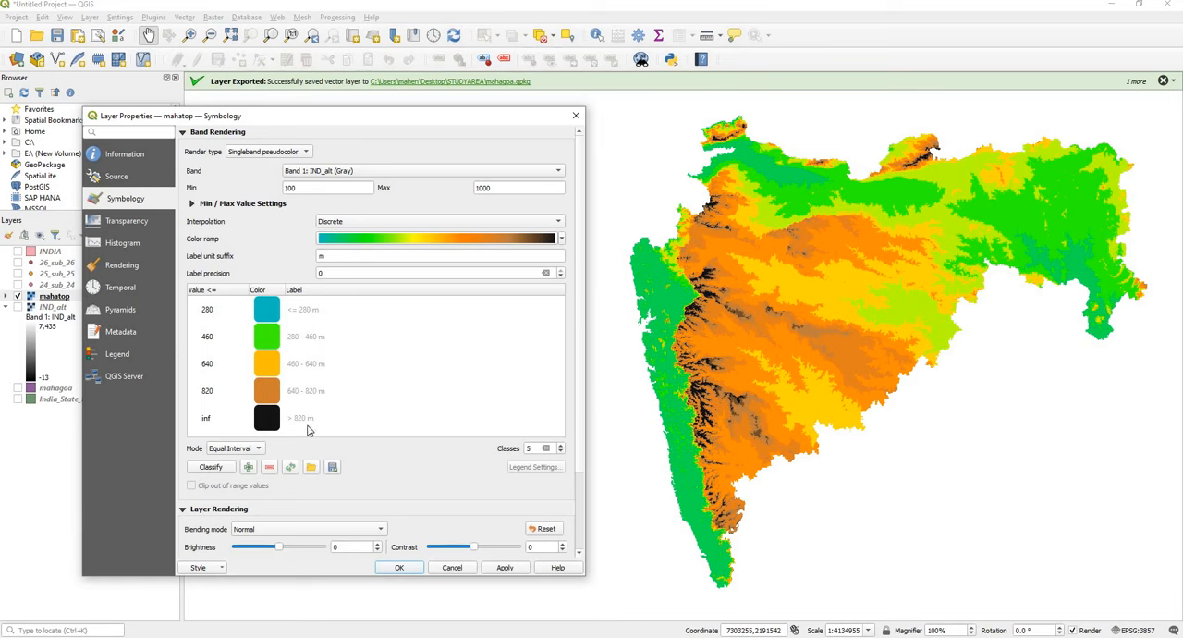
# Step: Try classifying the mahatop elevation into 6 classes and apply it to the map
pyautogui.click(562, 445)
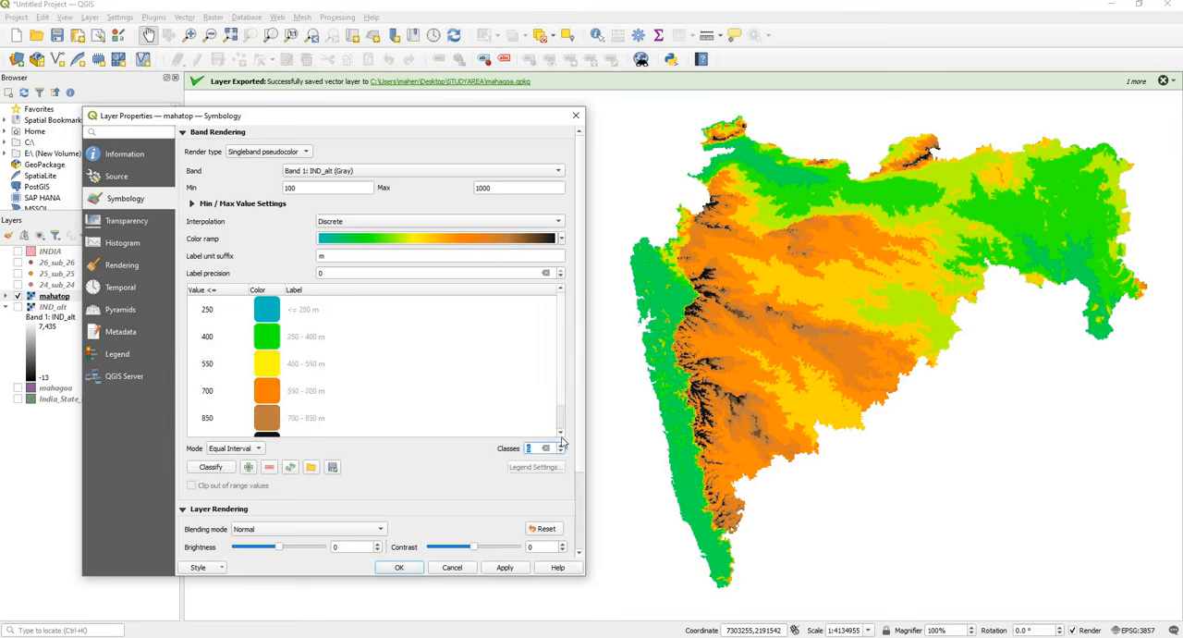
pyautogui.scroll(-1, 564, 427)
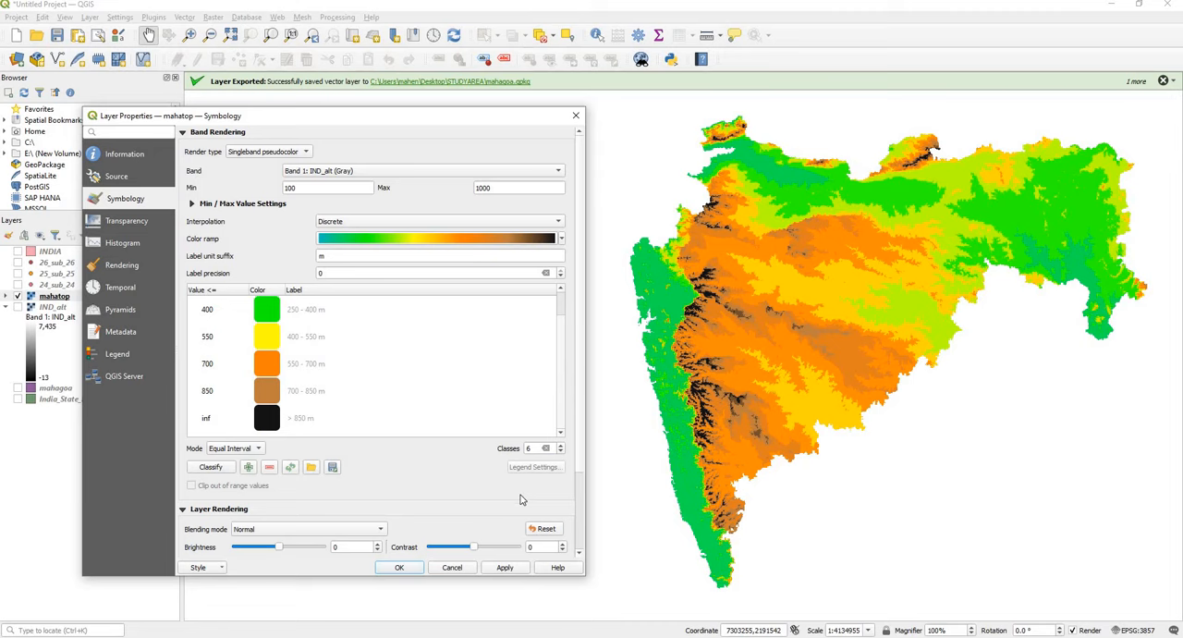
pyautogui.click(505, 566)
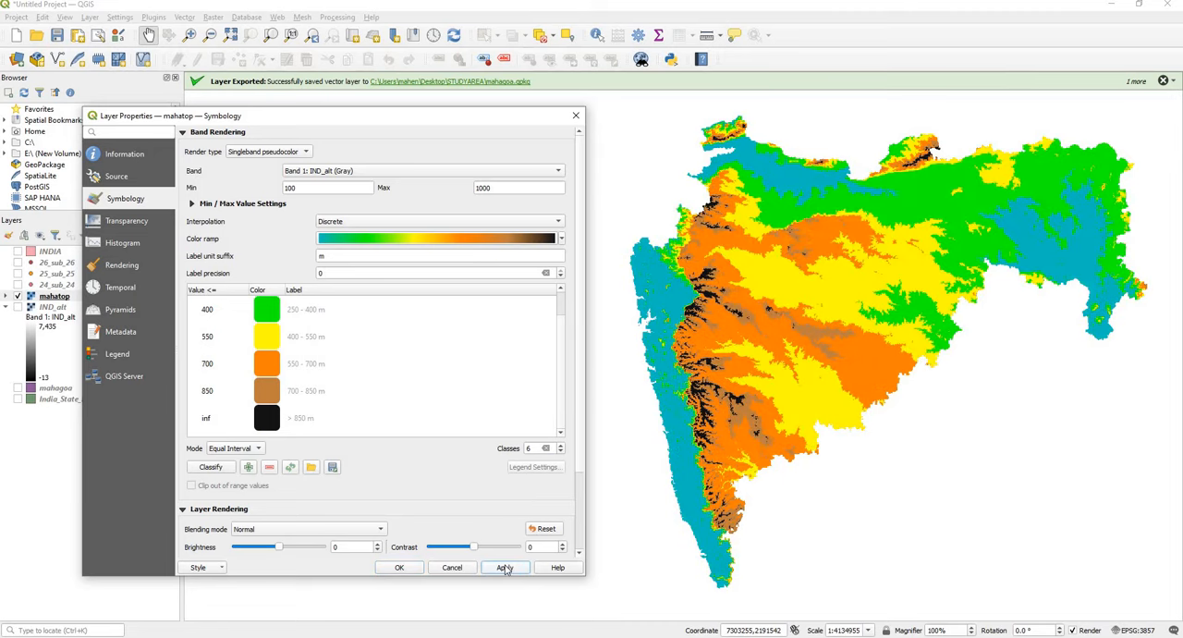
# Step: Set the mahatop classification to 5 classes, apply it and close the layer properties
pyautogui.click(559, 452)
pyautogui.click(508, 566)
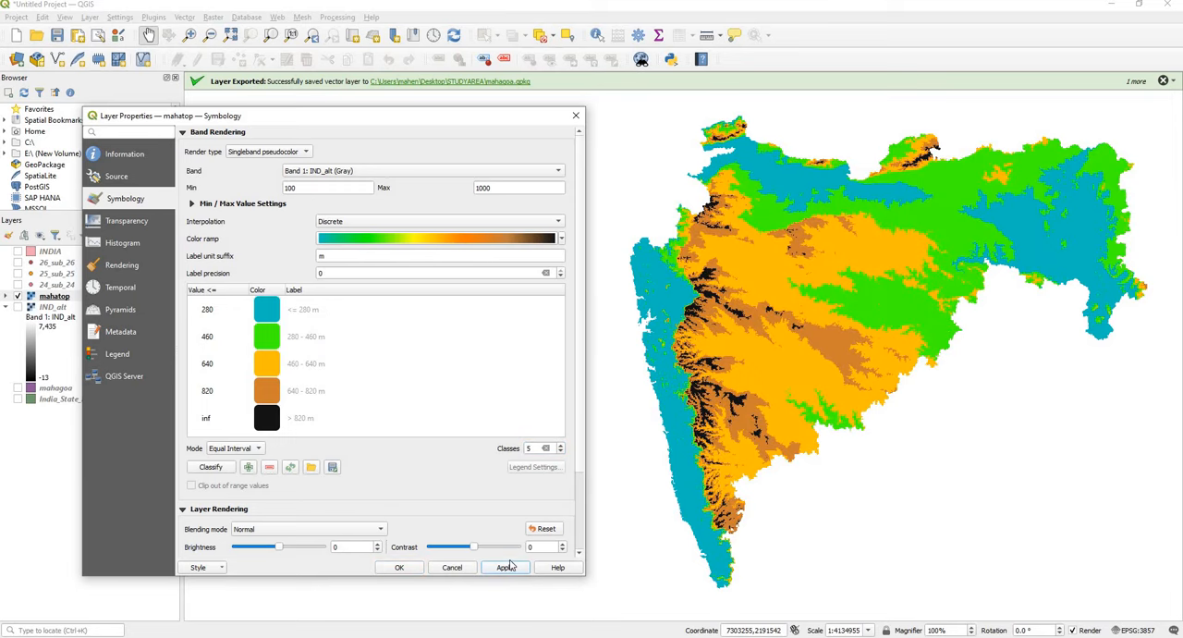
pyautogui.click(392, 568)
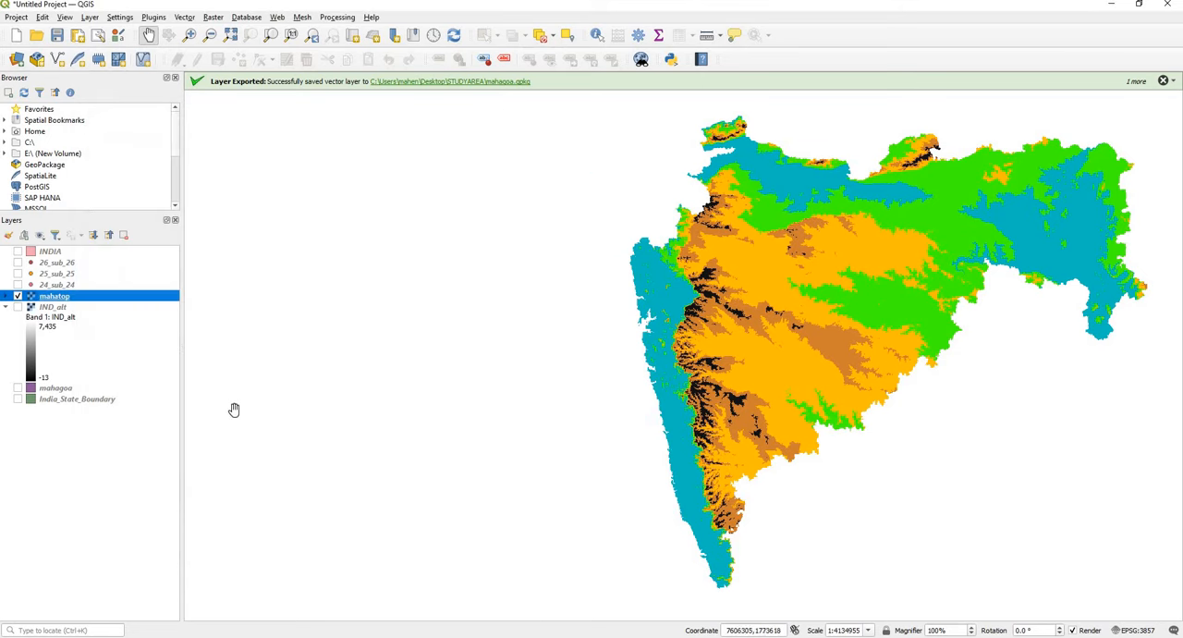
# Step: Expand the mahatop legend and show the 24_sub_24, 25_sub_25 and 26_sub_26 point layers over the raster
pyautogui.click(5, 297)
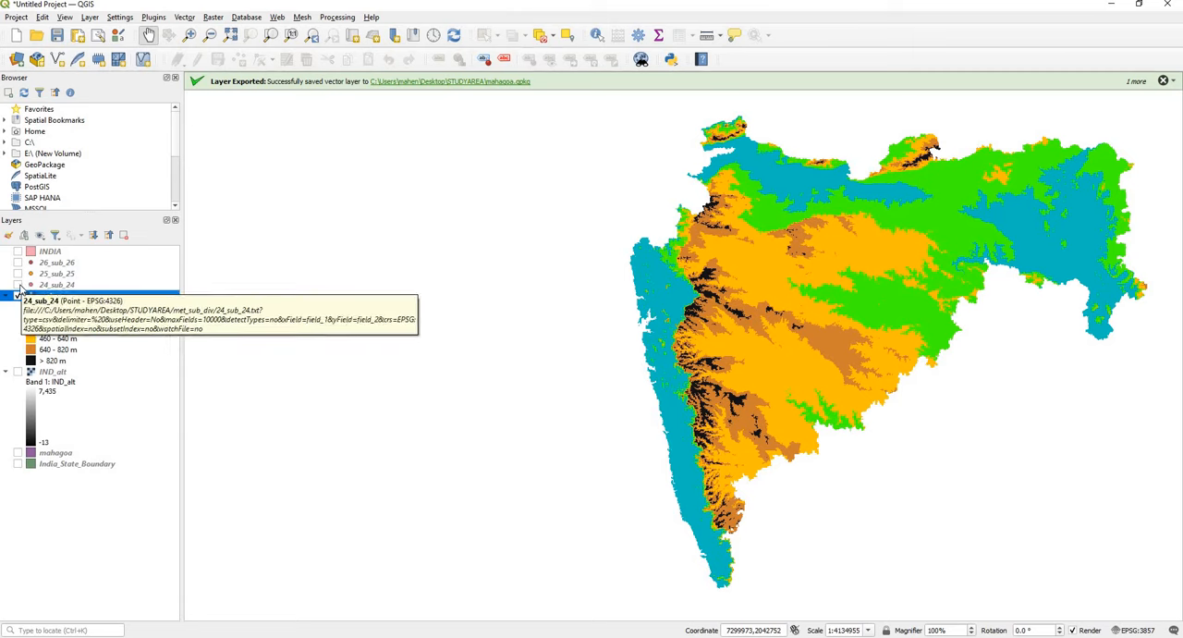
pyautogui.click(17, 285)
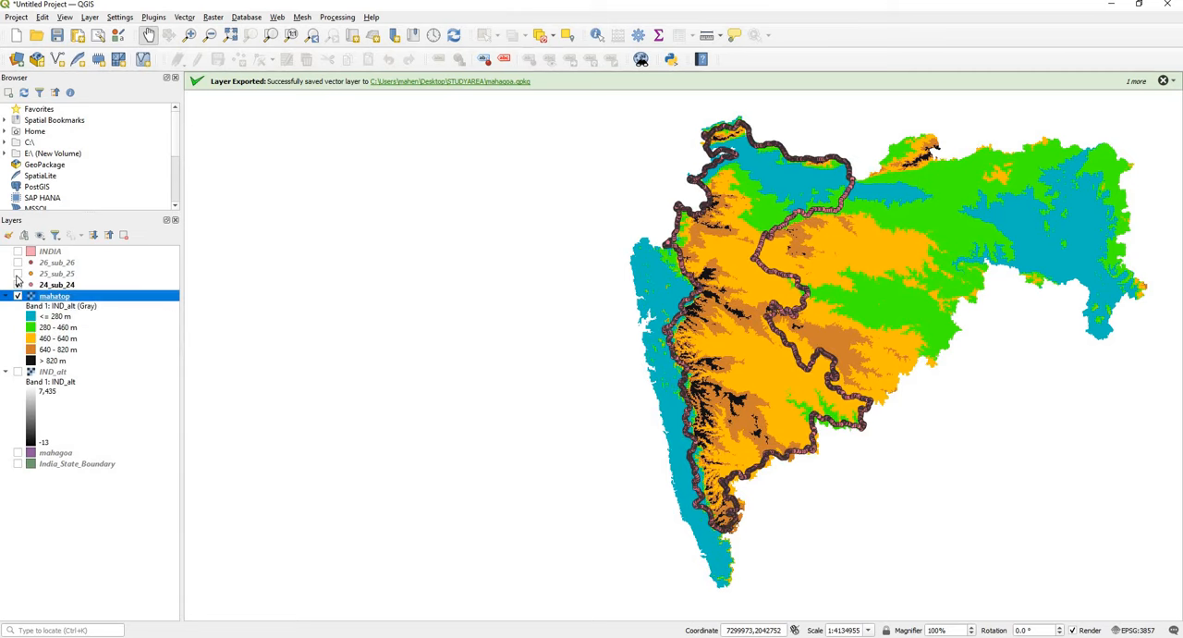
pyautogui.click(18, 274)
pyautogui.click(18, 262)
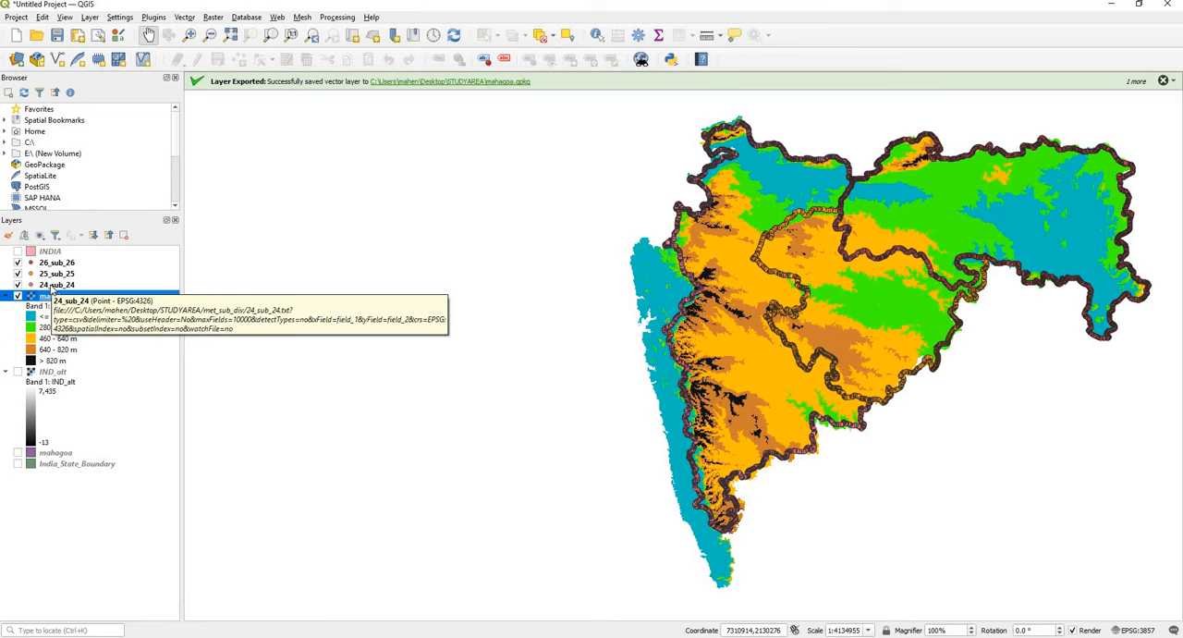
# Step: Open the symbology properties of 24_sub_24 and set its simple marker size to 0.4 millimeters
pyautogui.click(57, 286)
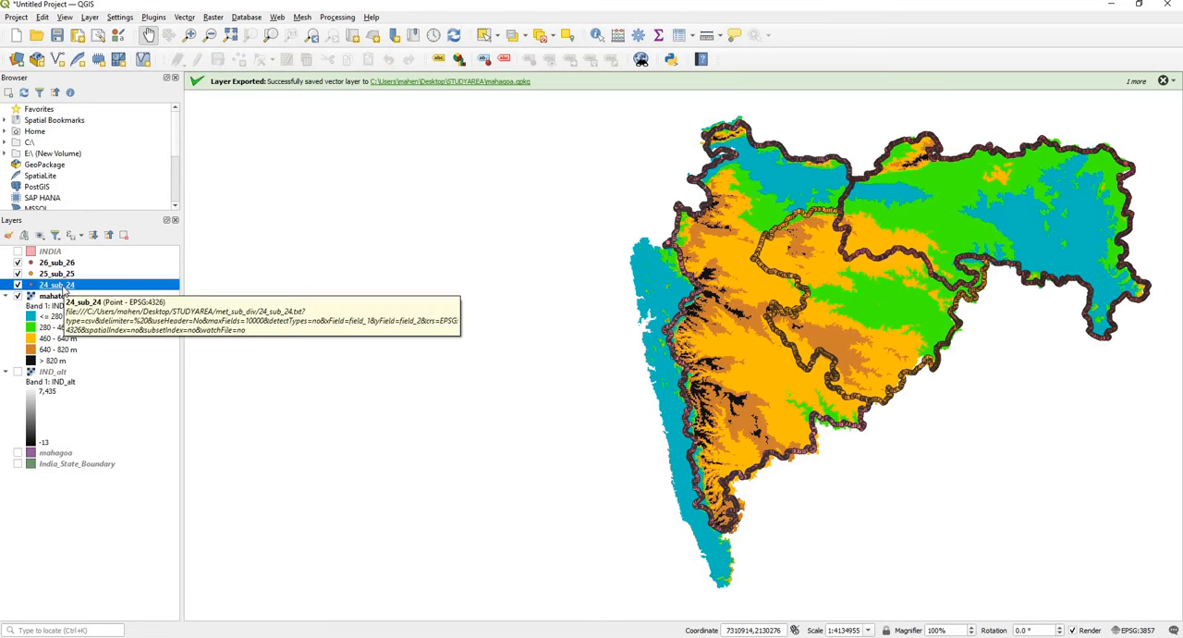
pyautogui.rightClick(64, 289)
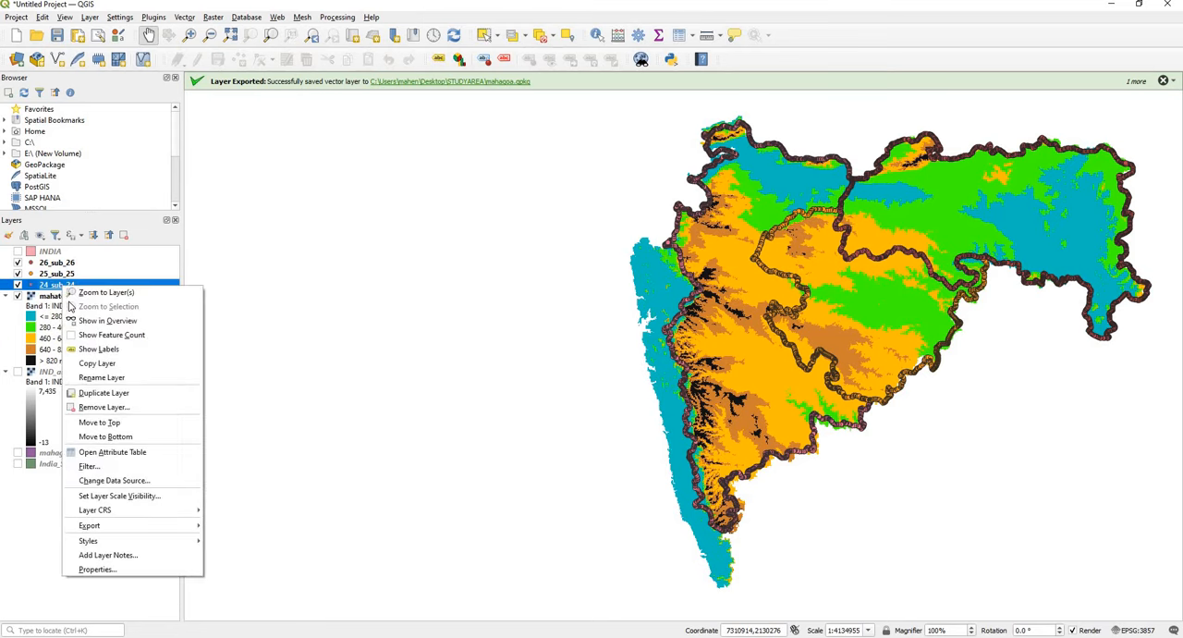
pyautogui.click(127, 569)
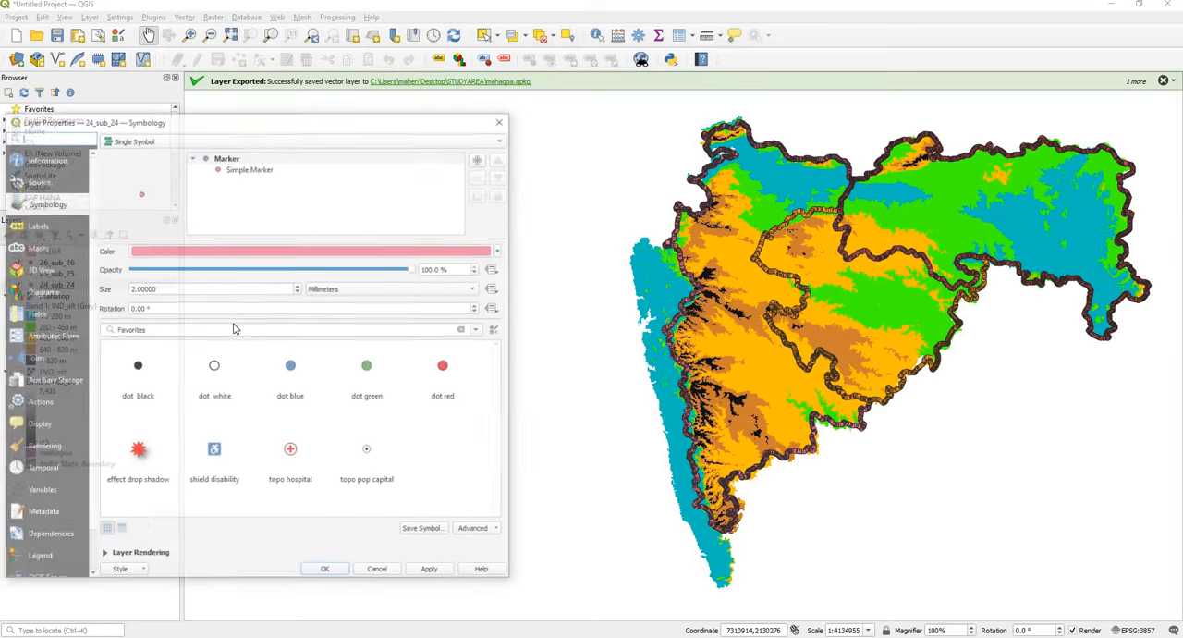
pyautogui.click(233, 172)
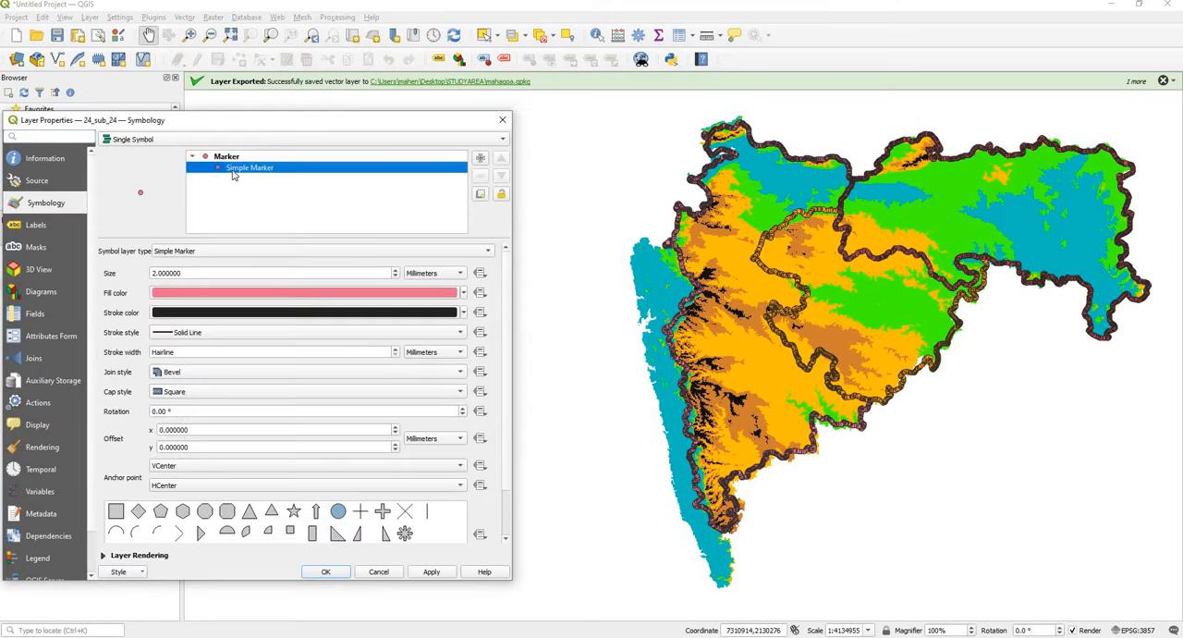
pyautogui.click(395, 277)
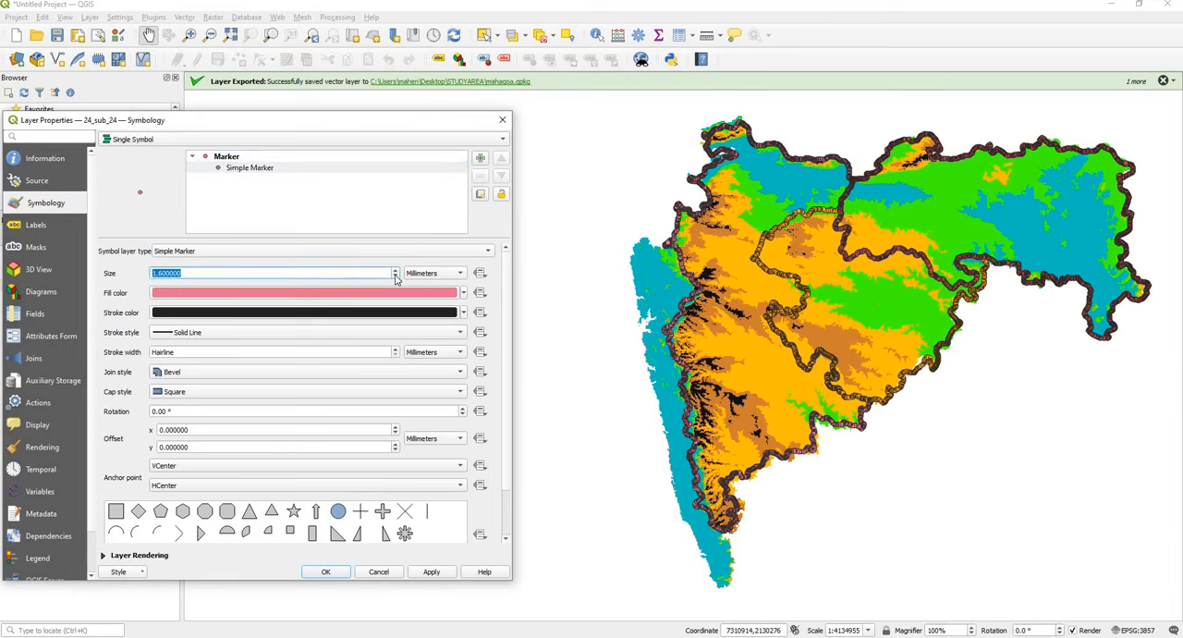
pyautogui.click(396, 278)
# Step: Give the 24_sub_24 simple marker a black fill and a transparent stroke, and apply the style
pyautogui.click(465, 294)
pyautogui.click(166, 478)
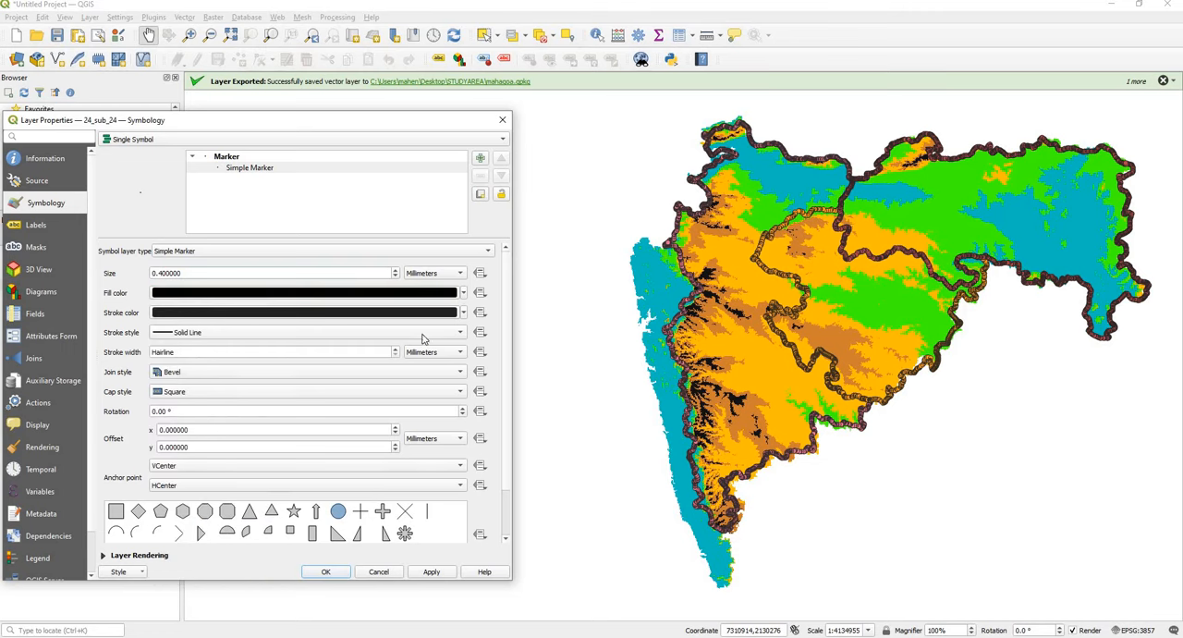
pyautogui.click(464, 313)
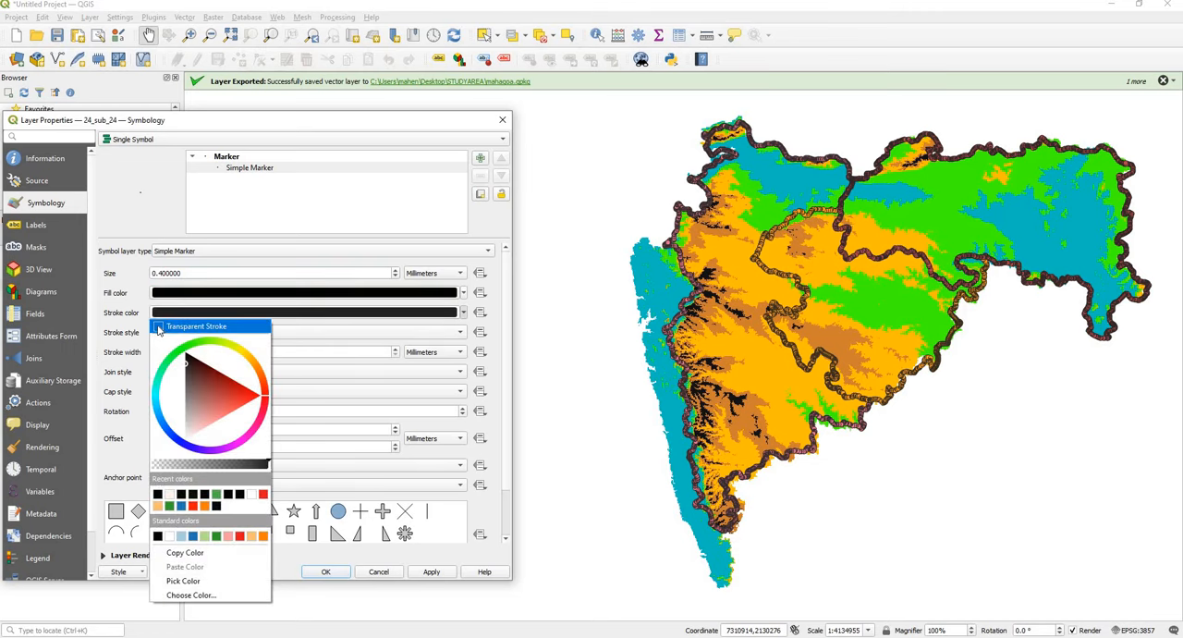
pyautogui.click(159, 327)
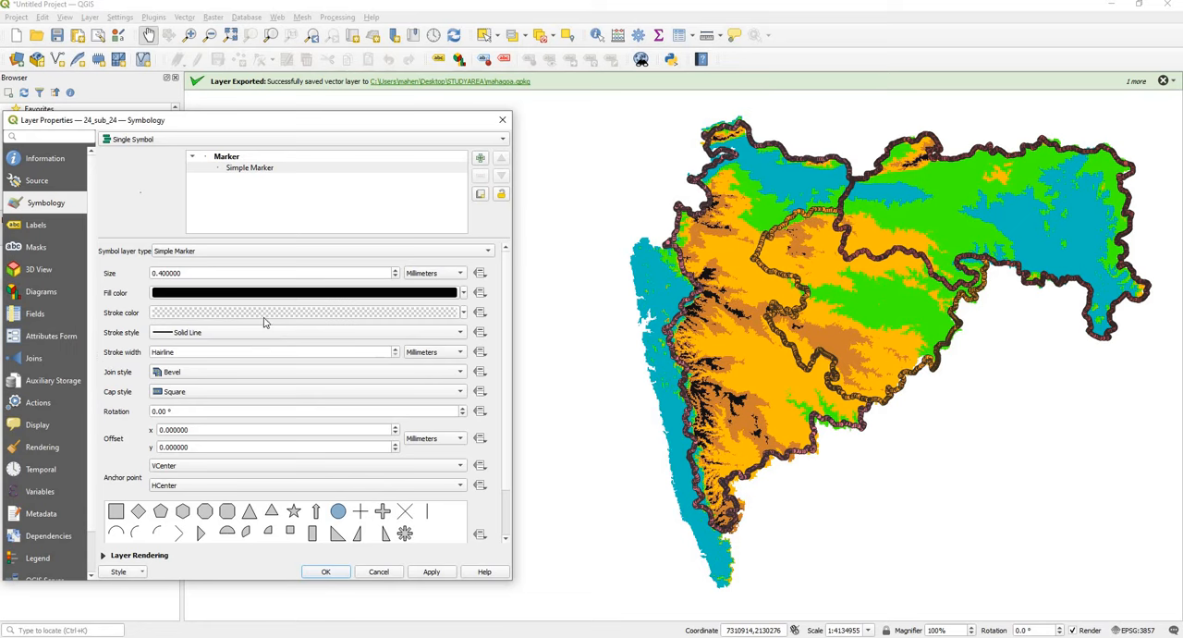
pyautogui.click(429, 572)
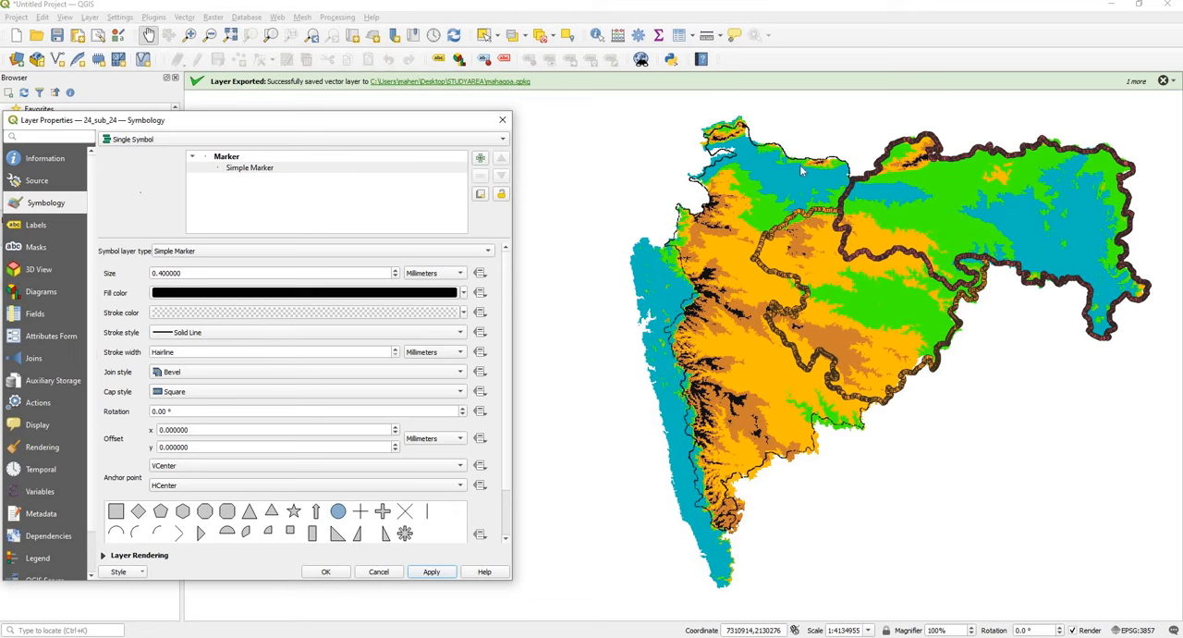
# Step: Close the 24_sub_24 properties and set the simple marker size of the 25_sub_25 layer to 0.4 millimeters
pyautogui.click(325, 573)
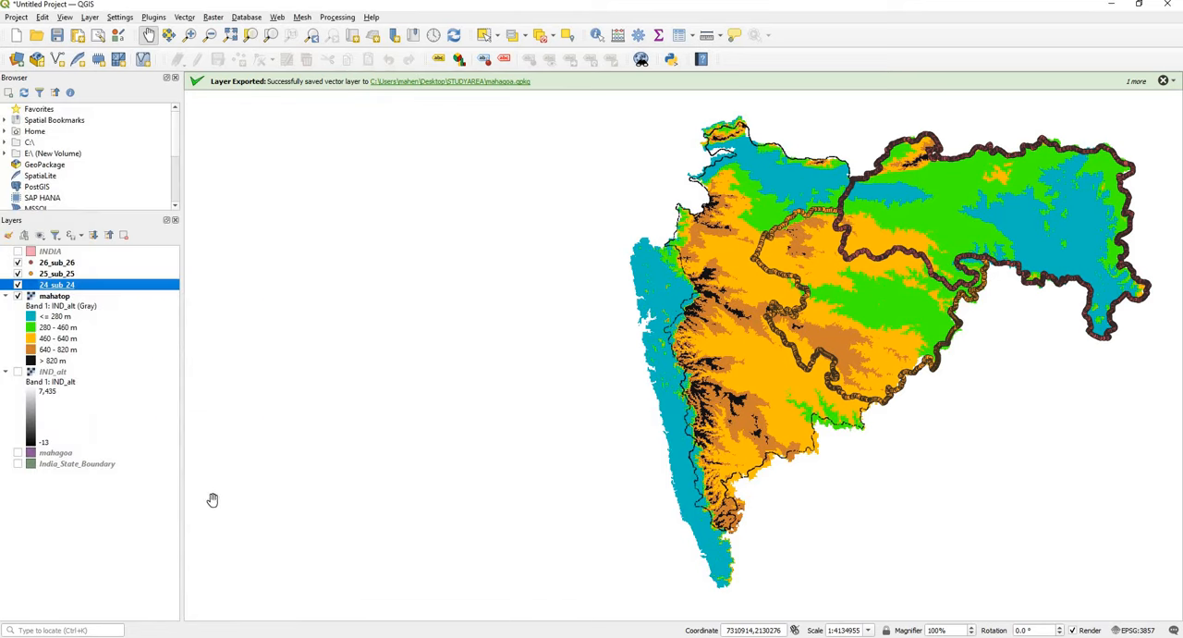
pyautogui.click(46, 273)
pyautogui.rightClick(46, 272)
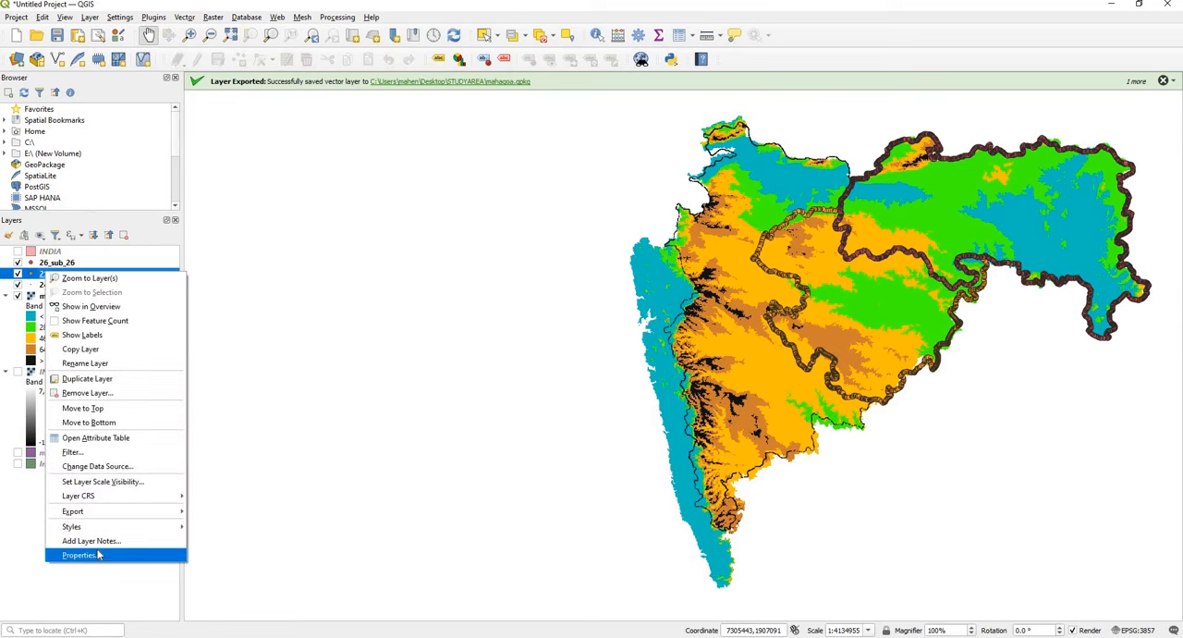
pyautogui.click(98, 555)
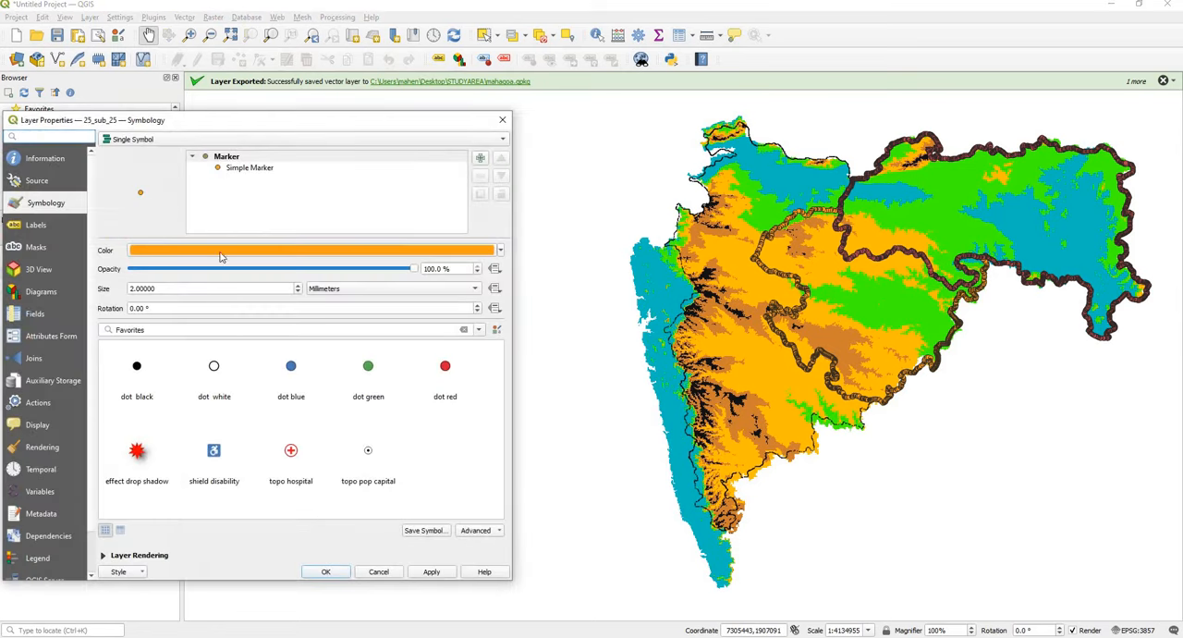
pyautogui.click(249, 169)
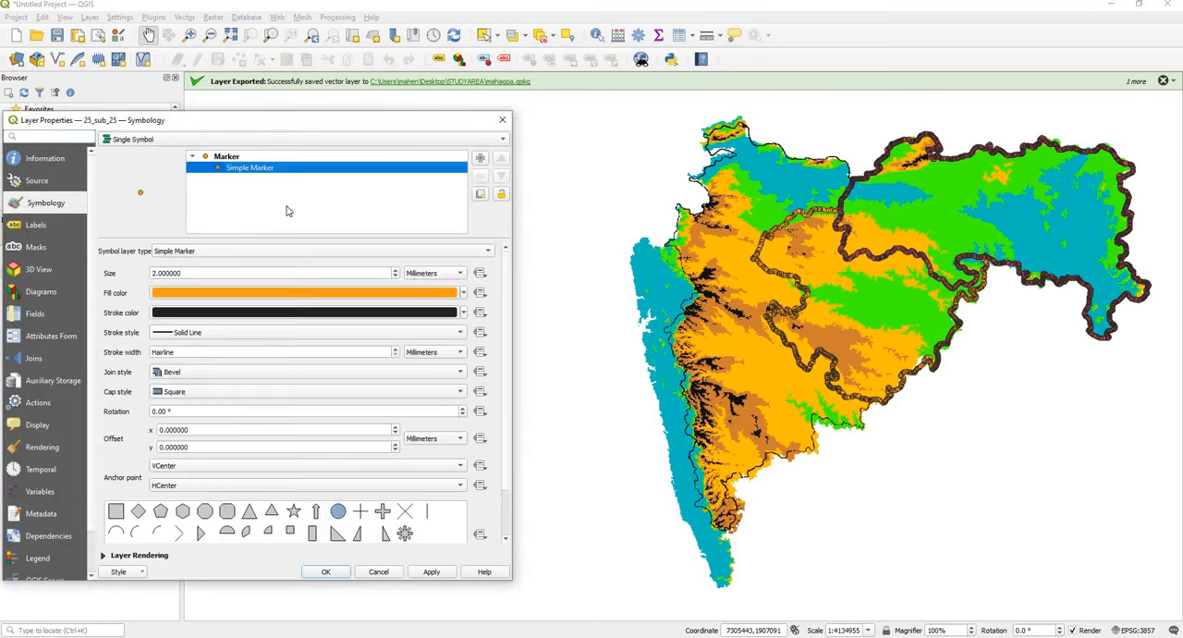
pyautogui.click(396, 278)
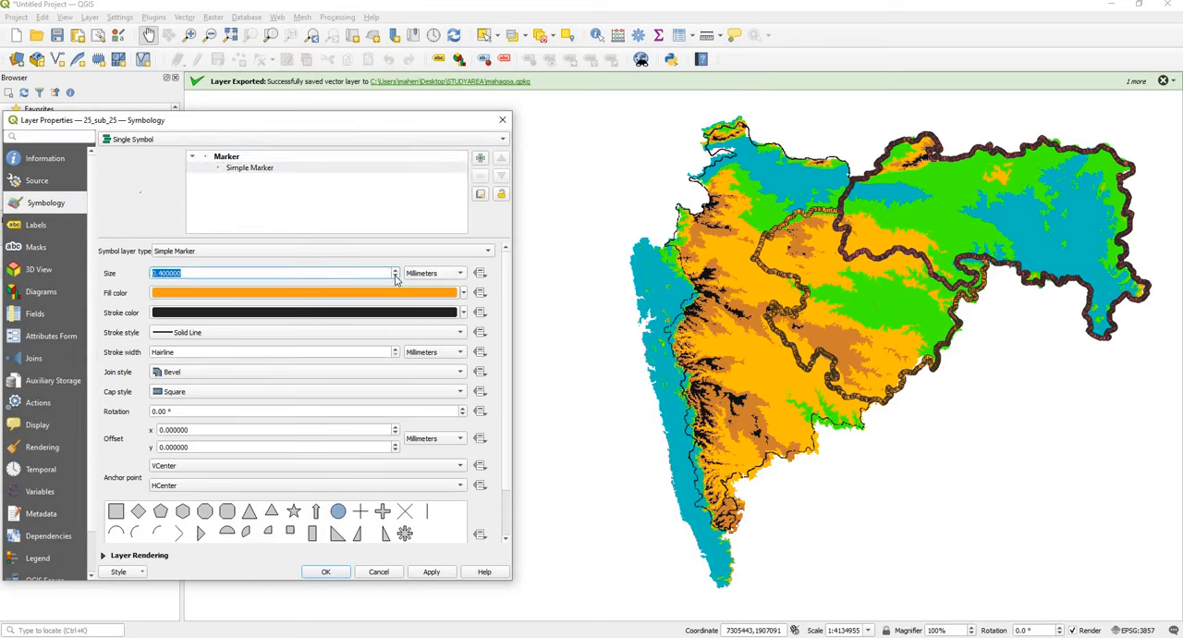
# Step: Give the 25_sub_25 simple marker a black fill and a transparent stroke, apply the style and close the properties
pyautogui.click(462, 294)
pyautogui.click(184, 480)
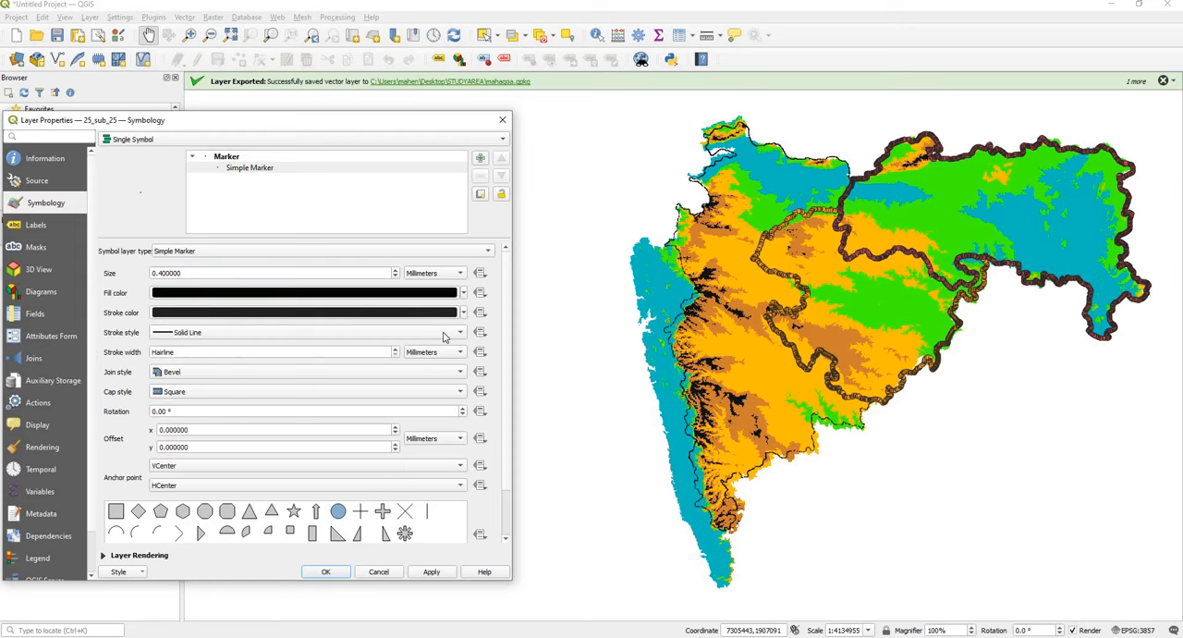
pyautogui.click(464, 313)
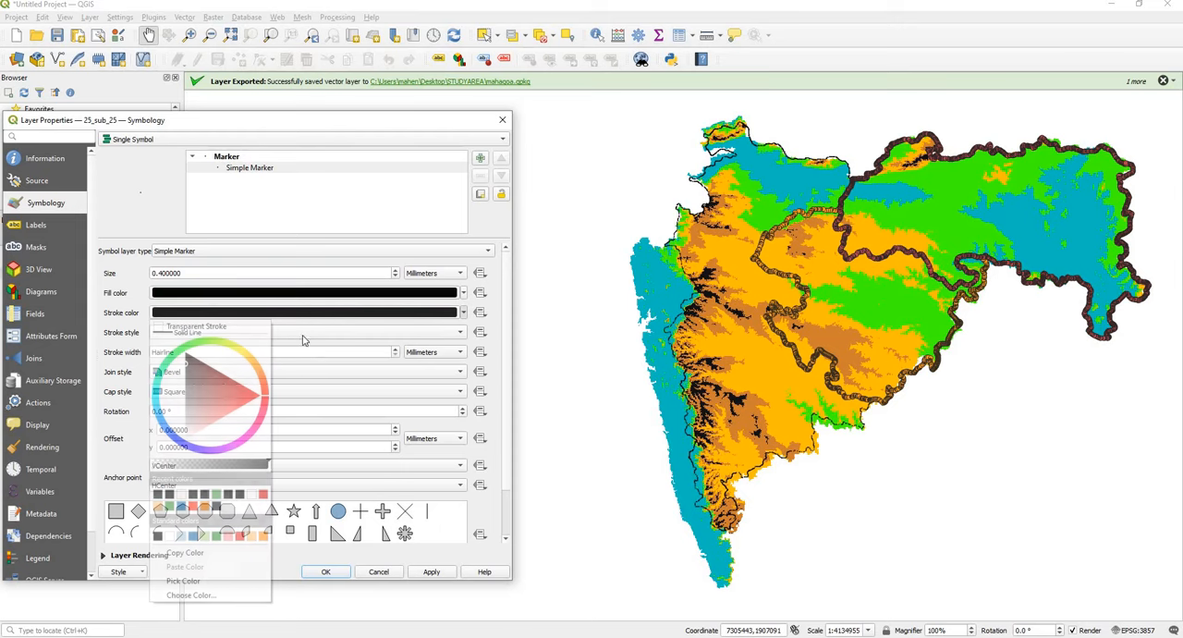
pyautogui.click(182, 329)
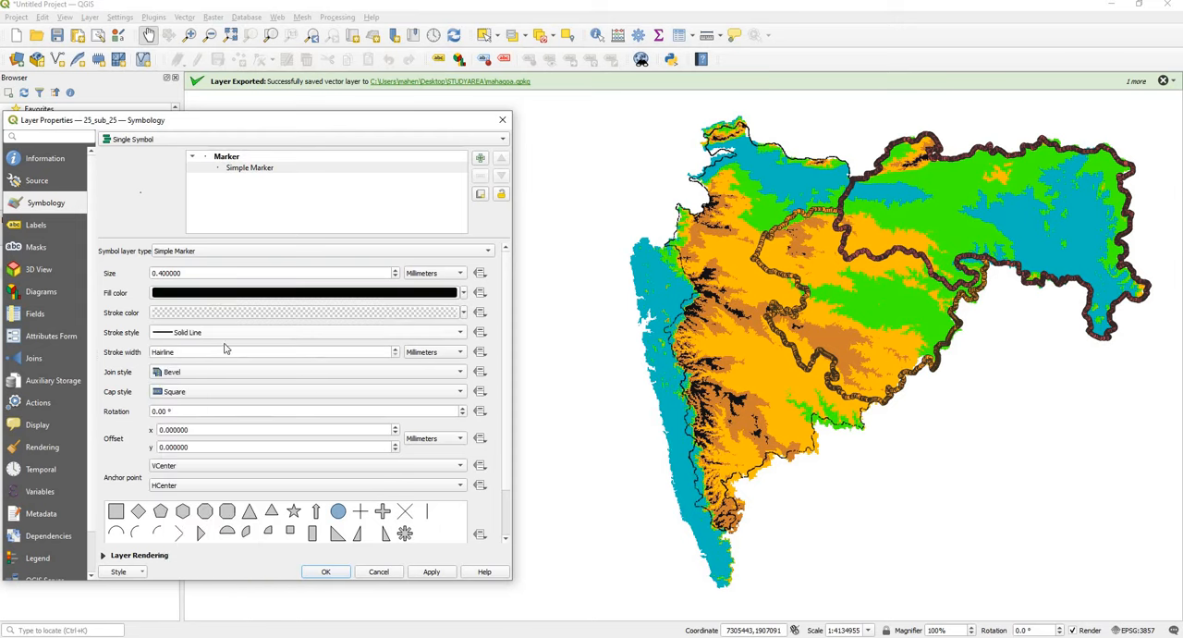
pyautogui.click(425, 572)
pyautogui.click(321, 573)
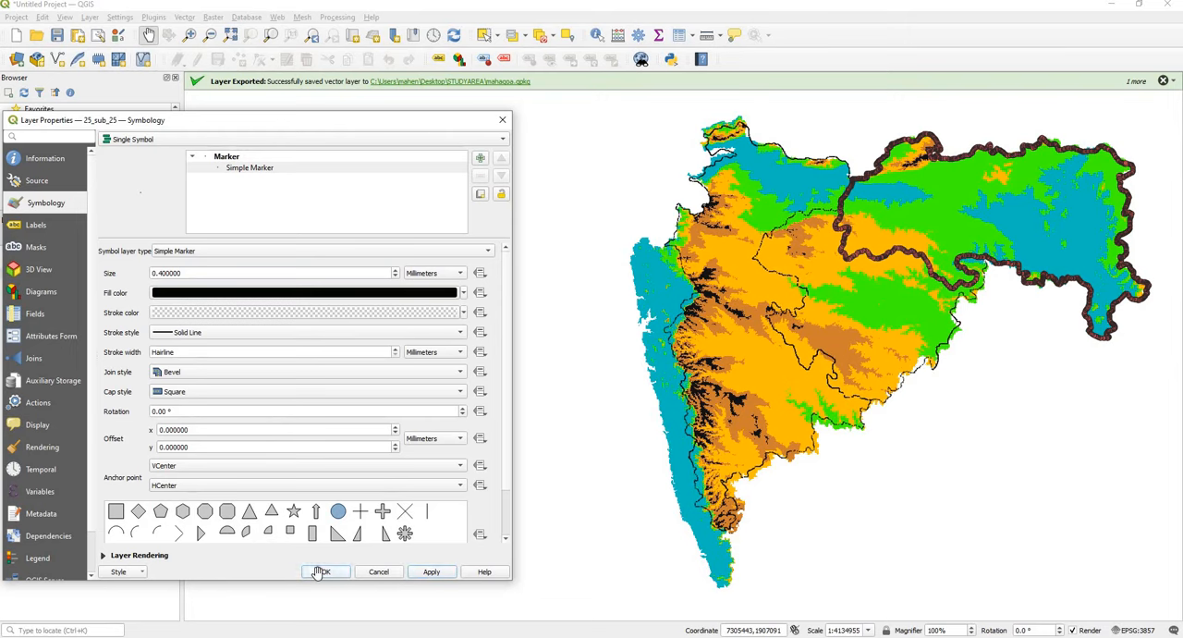
# Step: Open the symbology properties of 26_sub_26 and set its simple marker size to 0.4 millimeters
pyautogui.click(57, 263)
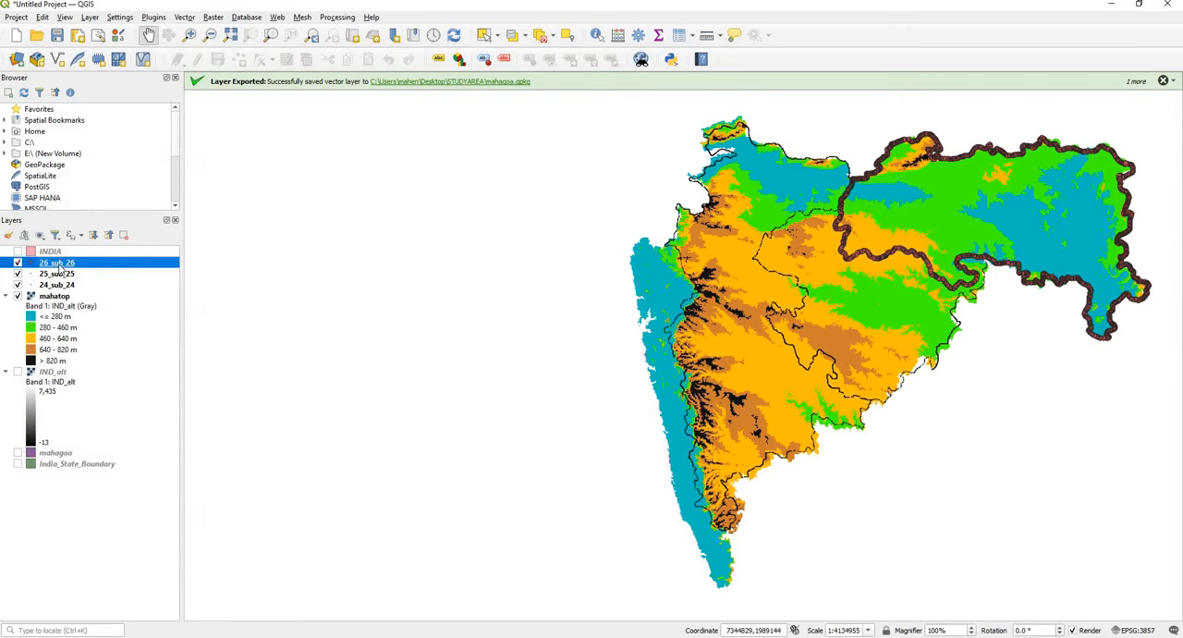
pyautogui.rightClick(57, 263)
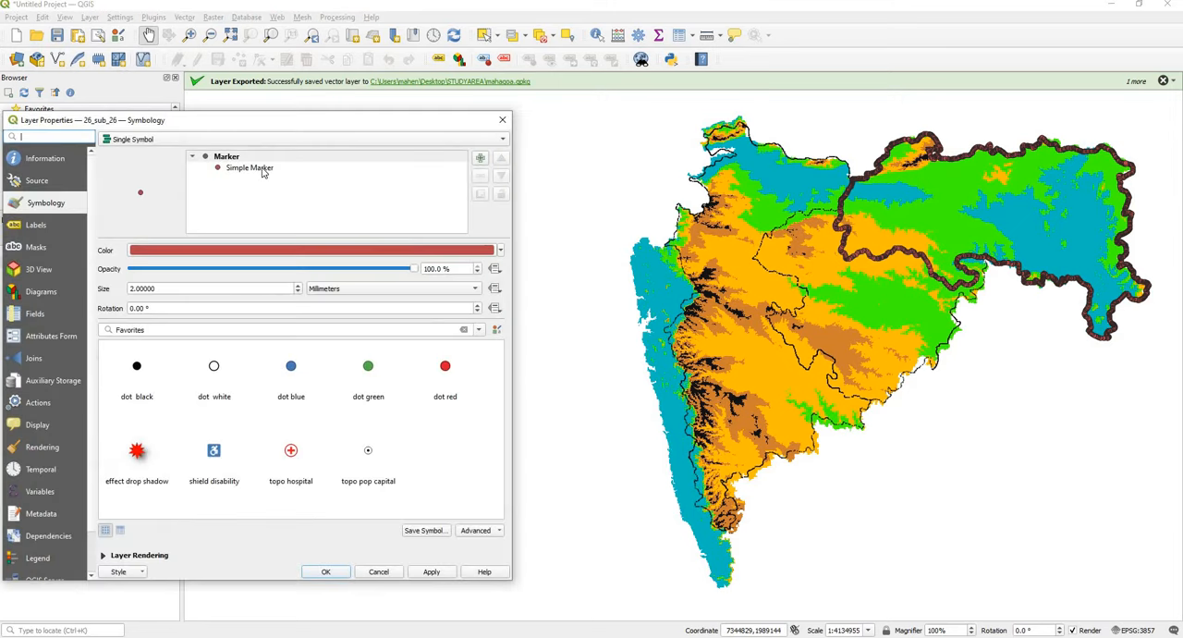
pyautogui.click(262, 168)
pyautogui.doubleClick(395, 277)
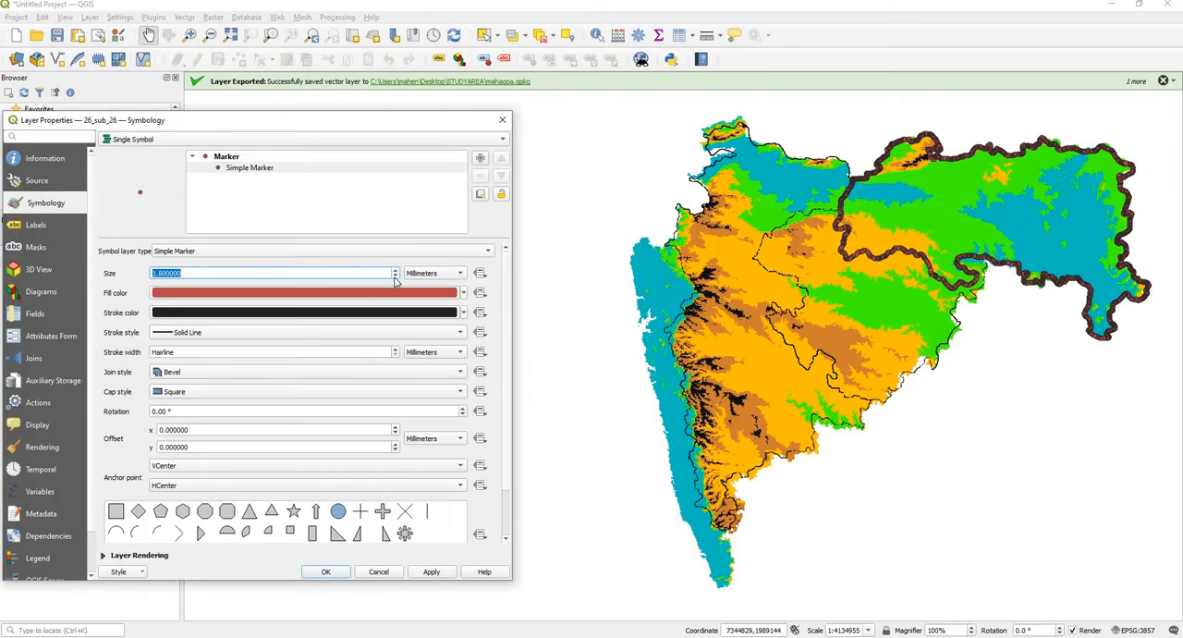
# Step: Give the 26_sub_26 simple marker a black fill and a transparent stroke, apply the style and close the properties
pyautogui.click(463, 293)
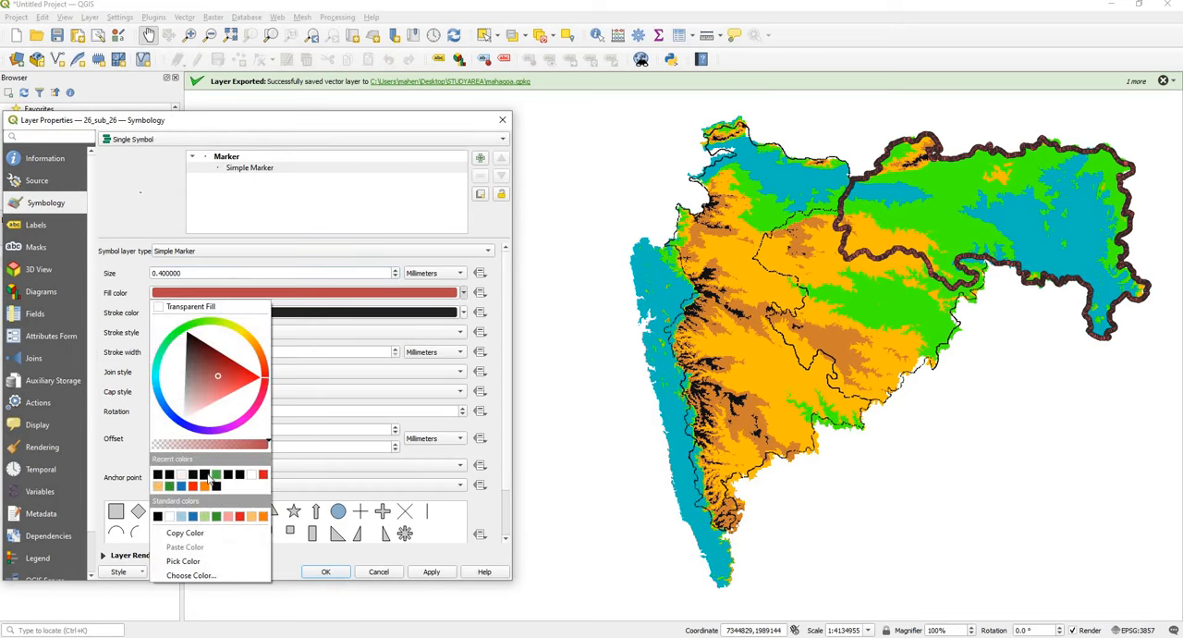
pyautogui.click(157, 475)
pyautogui.click(463, 313)
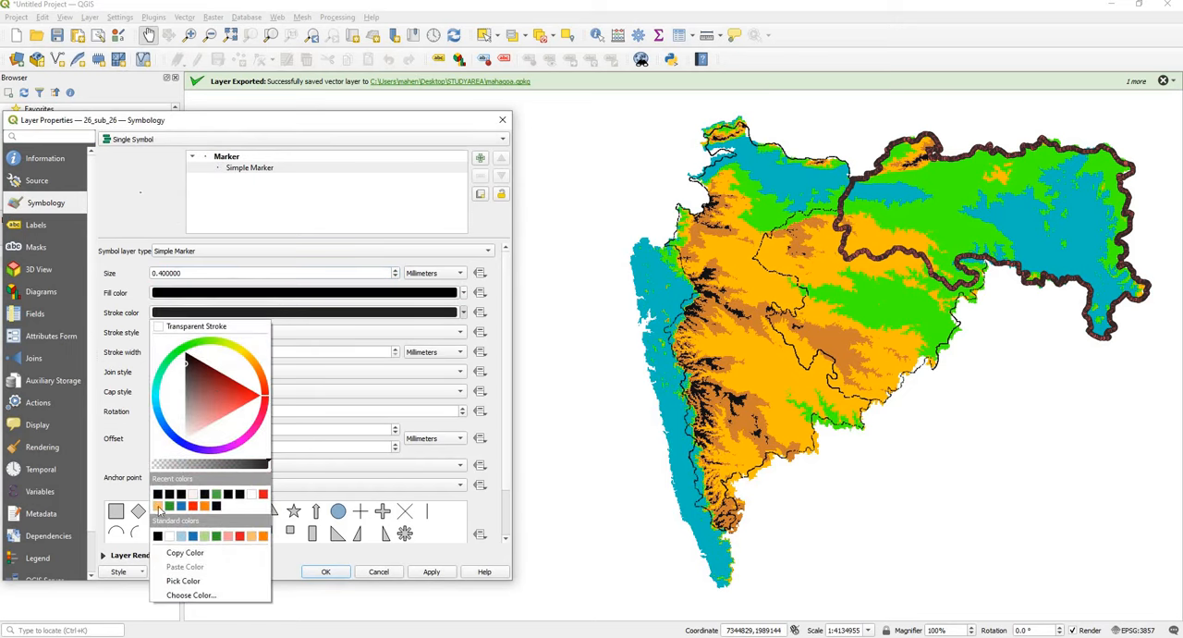
pyautogui.click(196, 327)
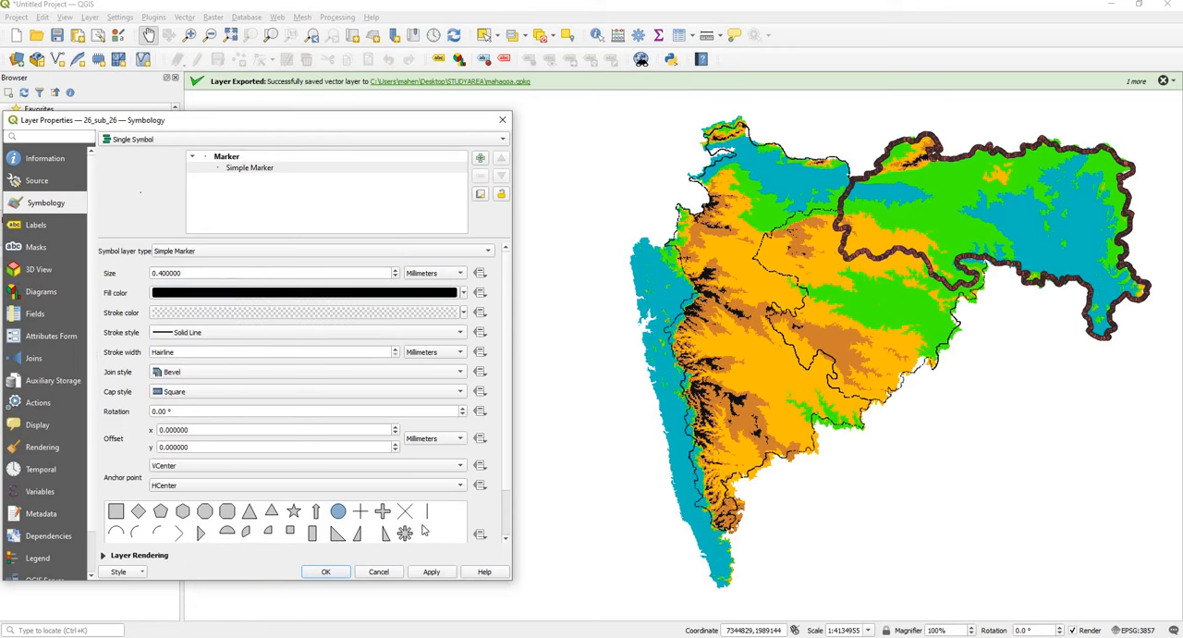
pyautogui.click(434, 572)
pyautogui.click(322, 572)
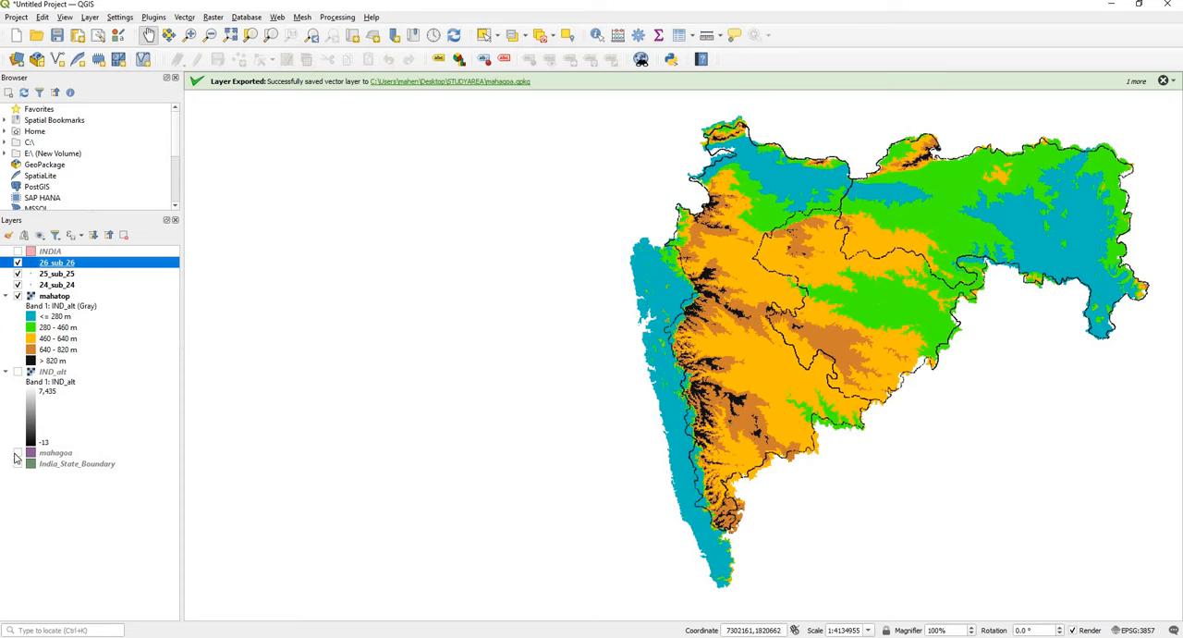
# Step: Hide the mahatop raster and the three subdivision point layers, and show only the mahagoa layer
pyautogui.click(17, 296)
pyautogui.click(18, 284)
pyautogui.click(17, 273)
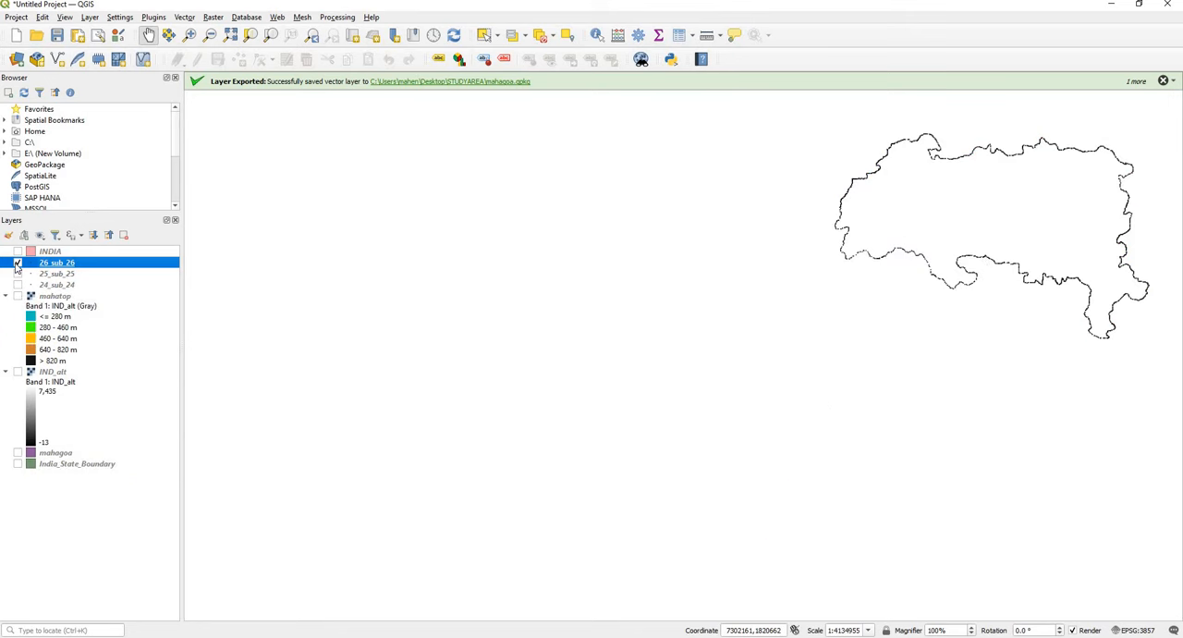
pyautogui.click(17, 265)
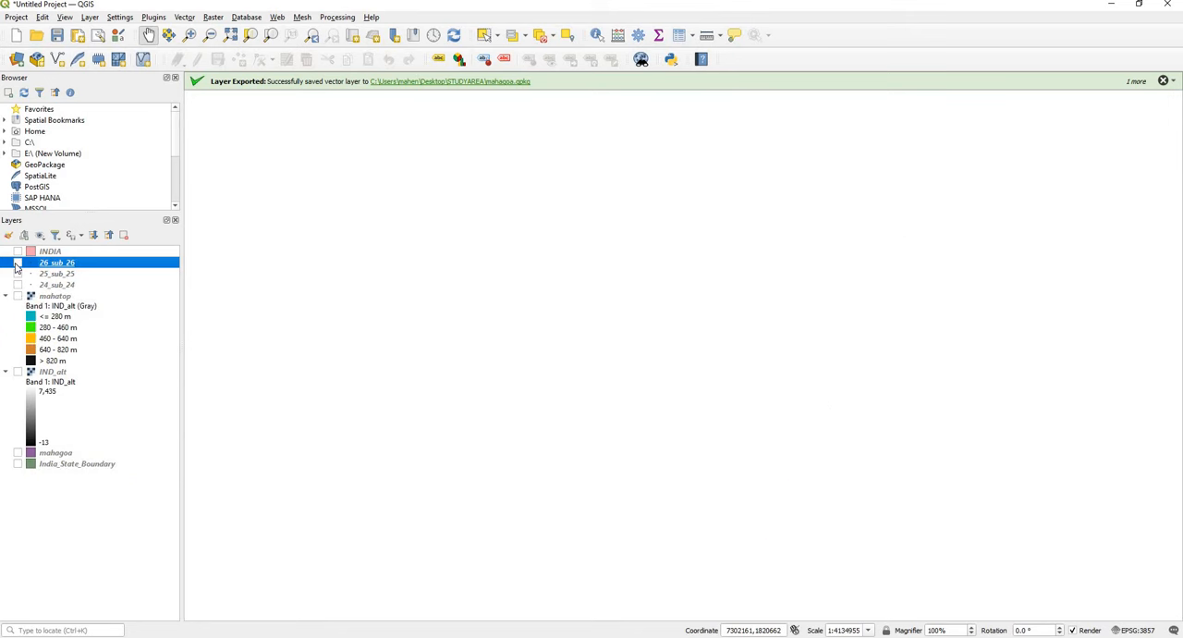
pyautogui.click(17, 453)
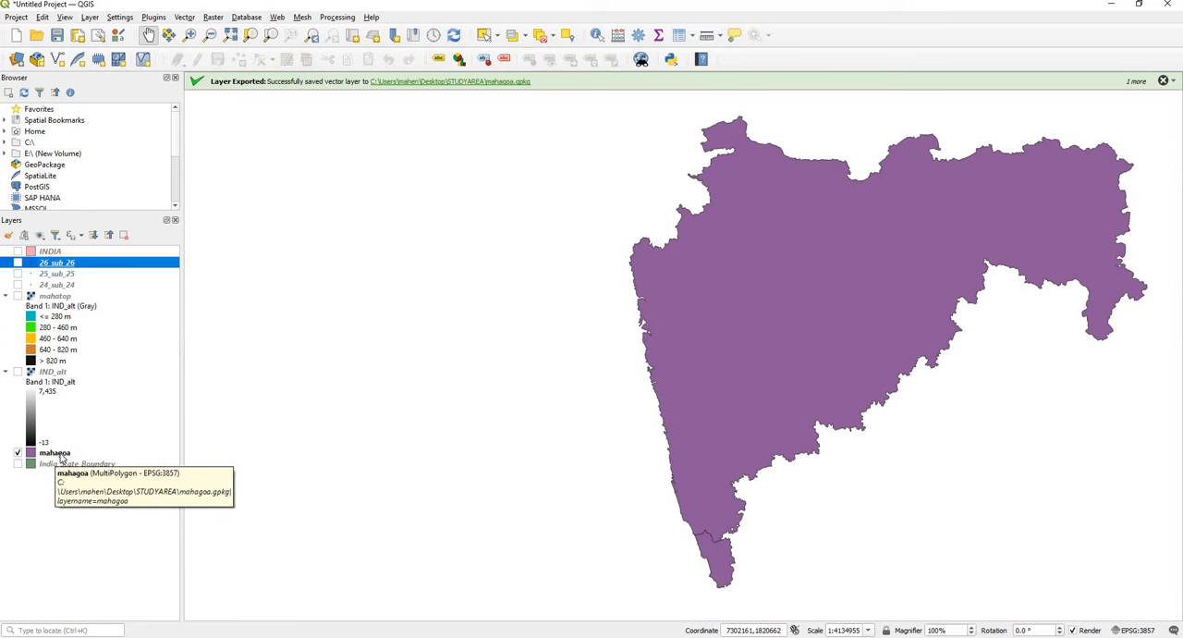
# Step: Open the symbology properties of the mahagoa layer and choose the outline blue preset
pyautogui.click(62, 455)
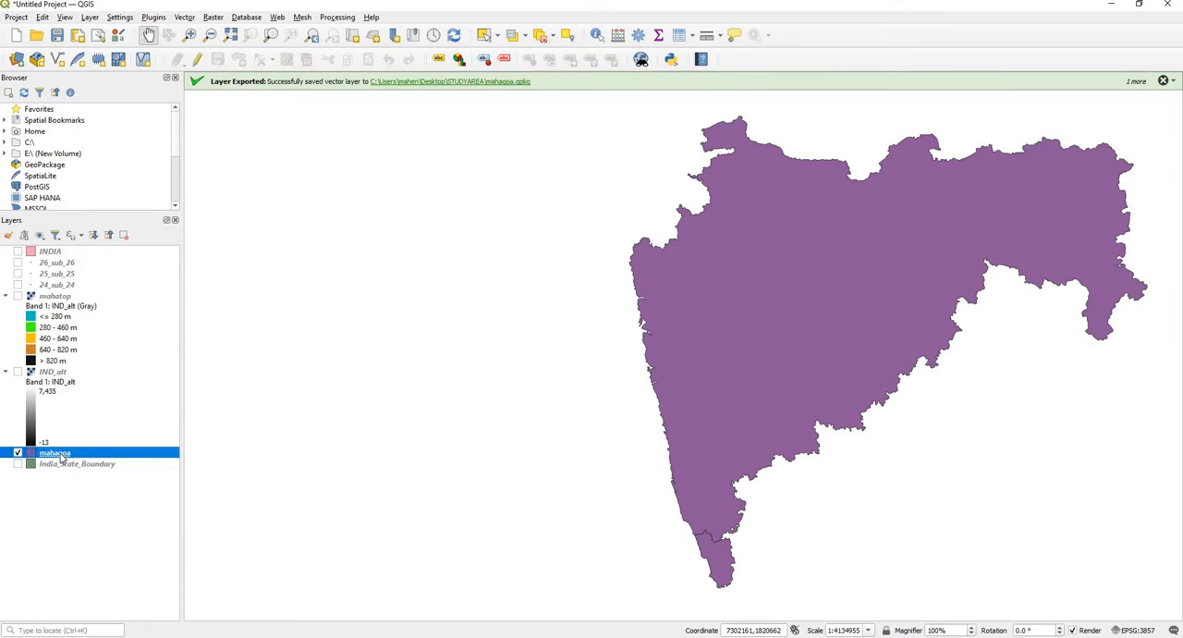
pyautogui.rightClick(62, 455)
pyautogui.click(92, 447)
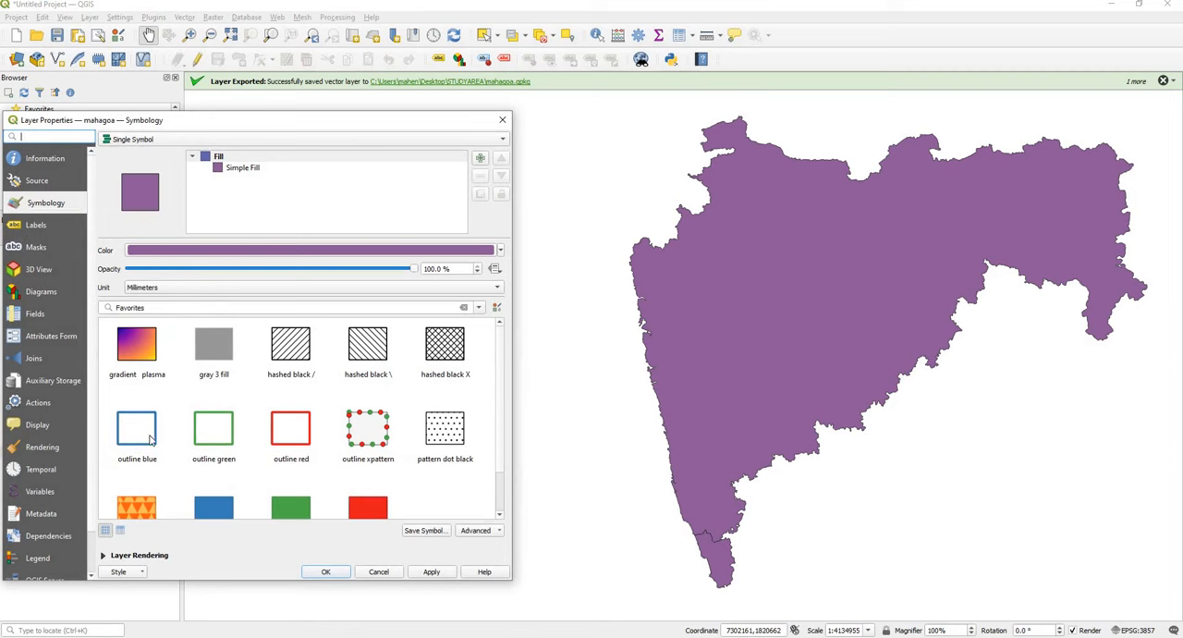
pyautogui.moveTo(151, 440)
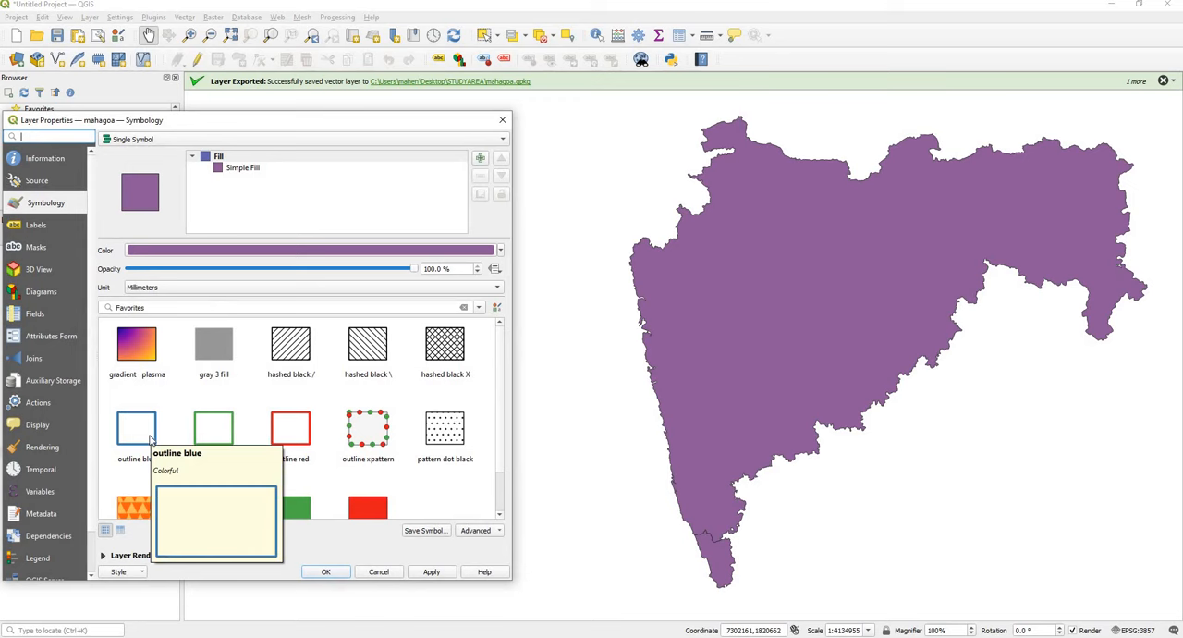
pyautogui.click(153, 428)
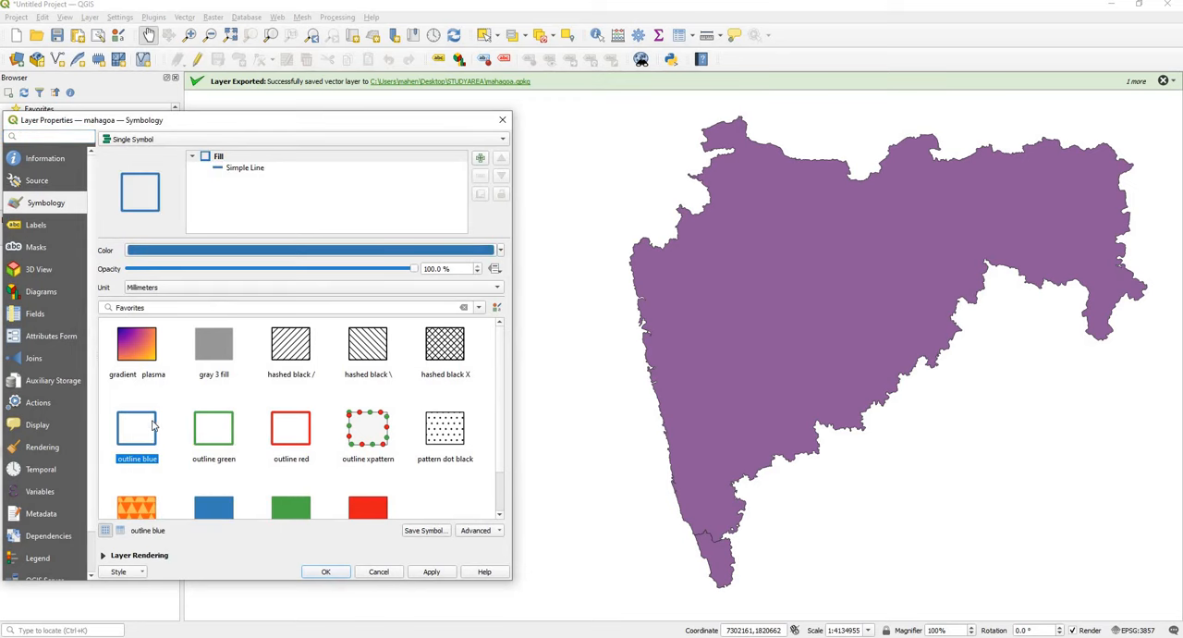
# Step: Set the mahagoa outline to black with a 0.36 millimeter stroke width, apply the style and close the properties
pyautogui.click(241, 169)
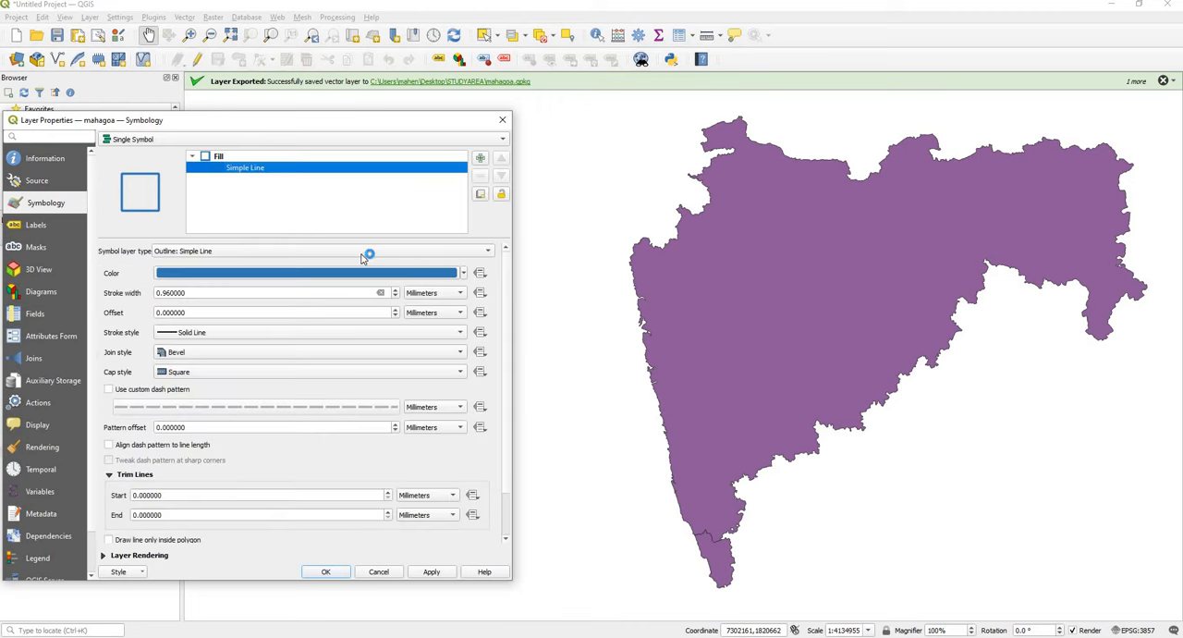
pyautogui.click(464, 273)
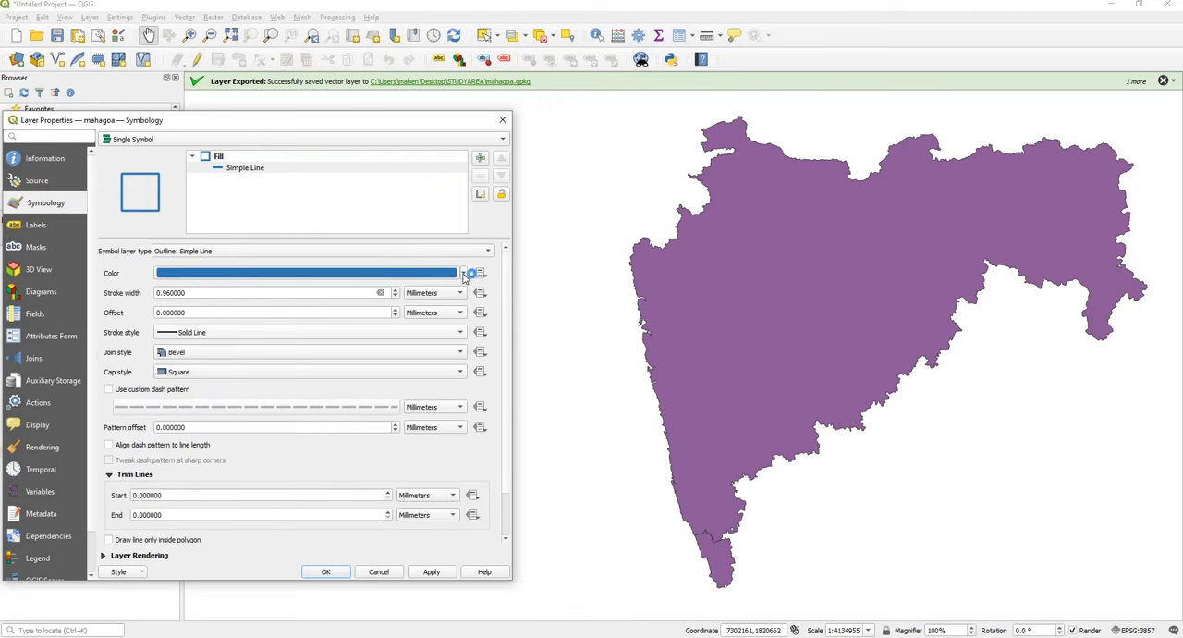
pyautogui.click(178, 441)
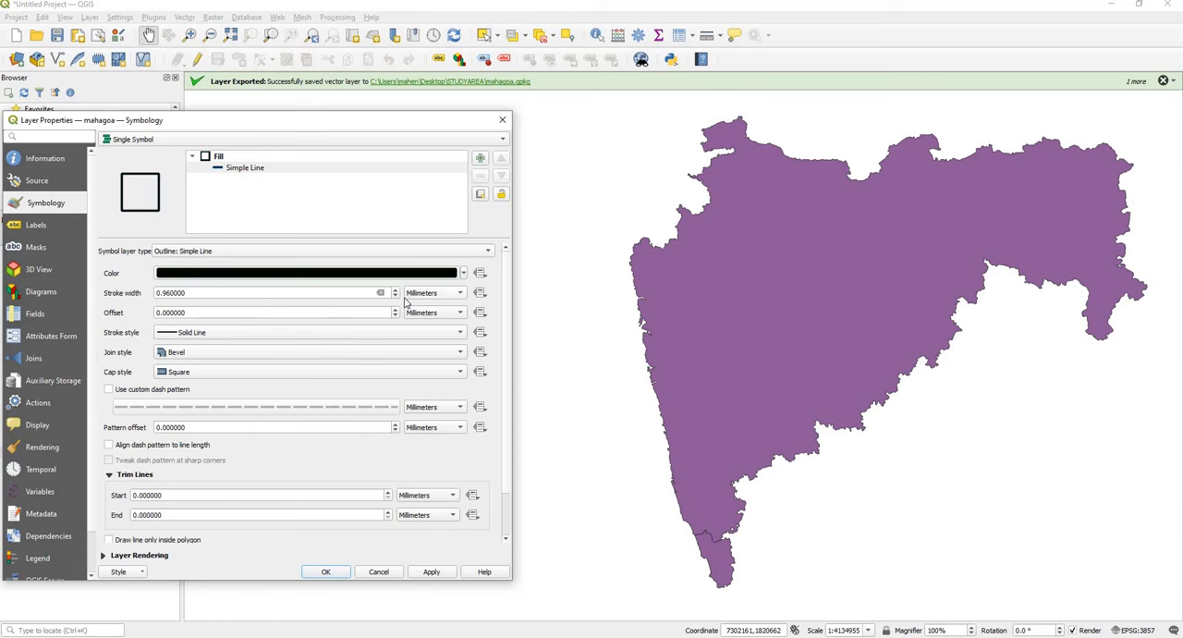
pyautogui.click(394, 297)
pyautogui.click(394, 297)
pyautogui.click(394, 297)
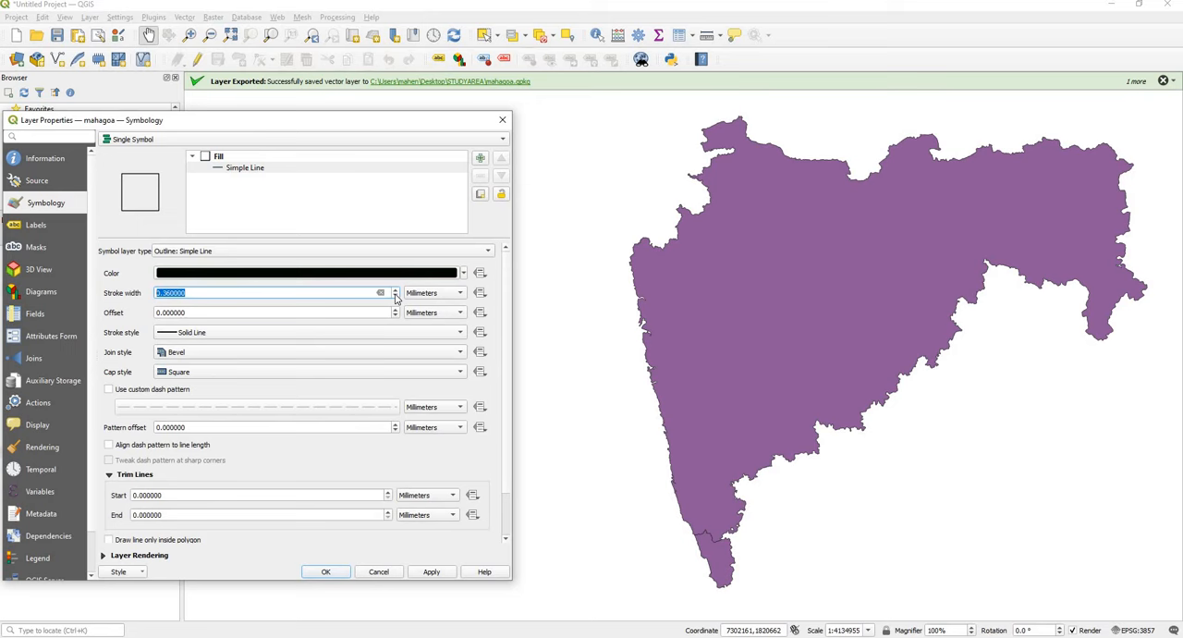
pyautogui.click(431, 572)
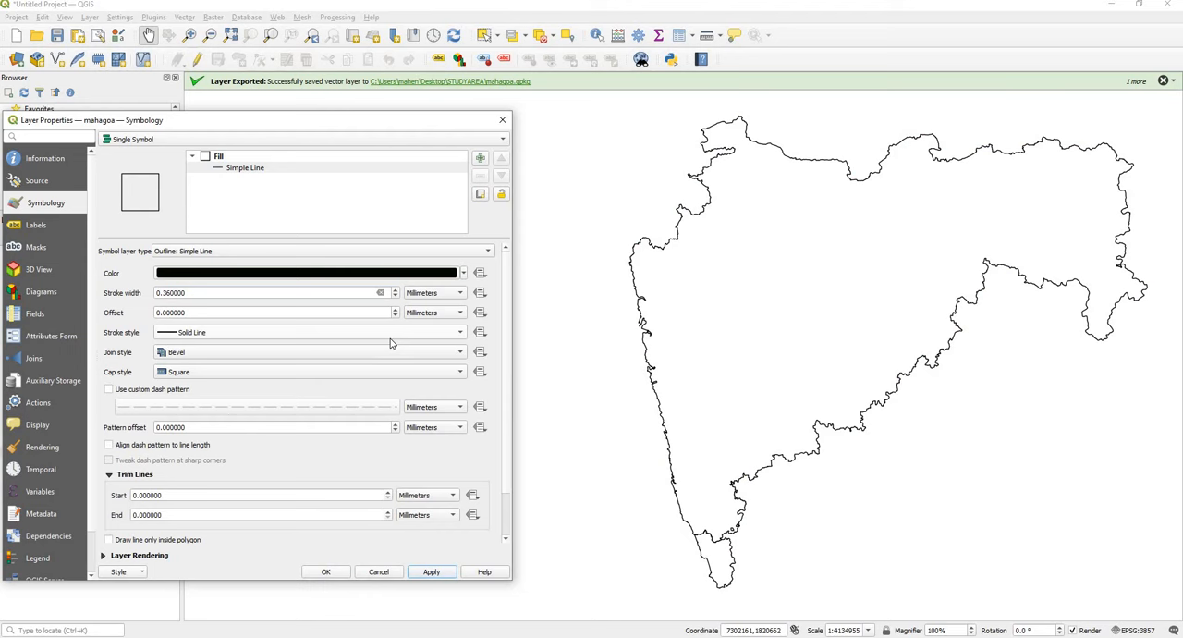
pyautogui.click(428, 573)
pyautogui.click(331, 573)
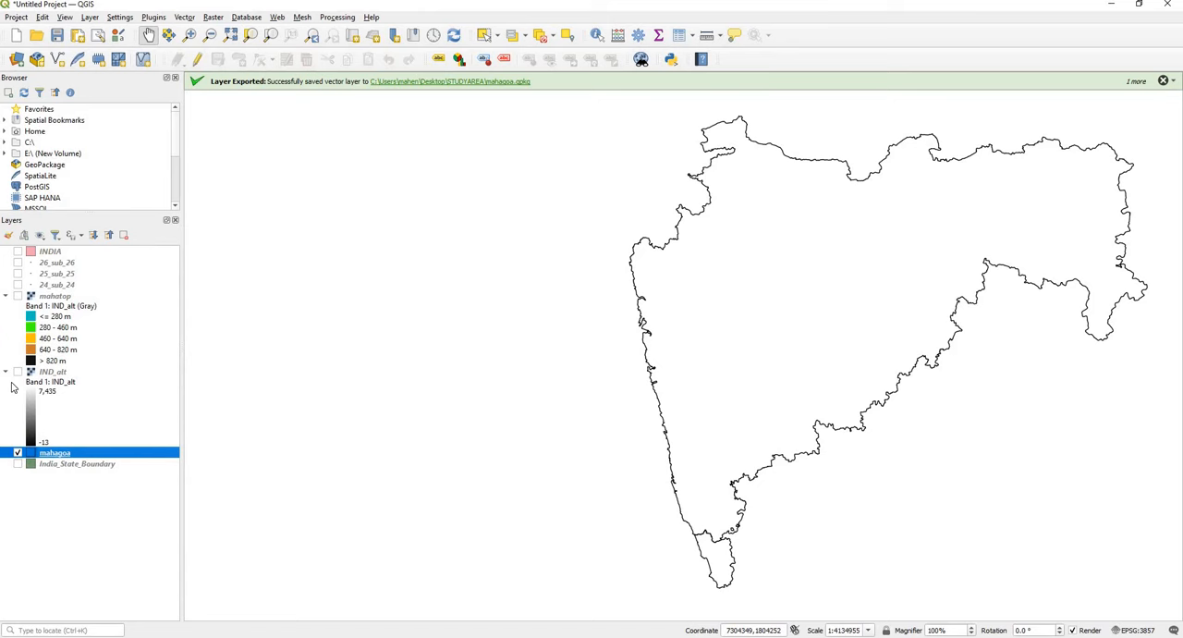
# Step: Show the mahatop raster and the 24_sub_24, 25_sub_25 and 26_sub_26 layers together with the mahagoa outline
pyautogui.click(17, 295)
pyautogui.click(16, 284)
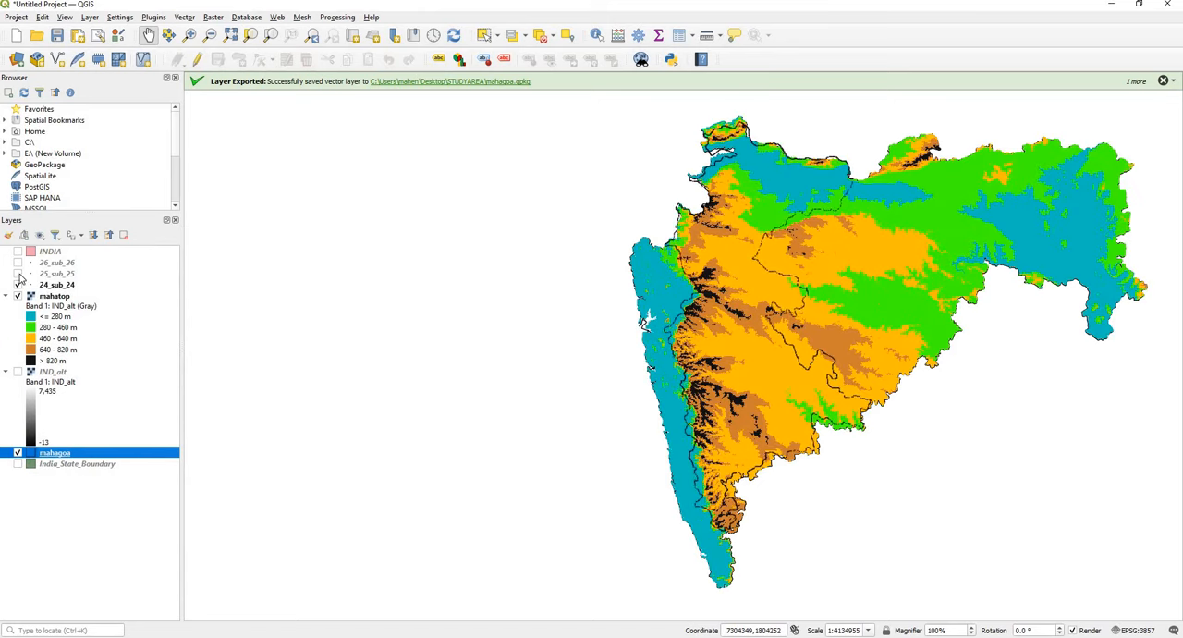
pyautogui.click(17, 273)
pyautogui.click(17, 263)
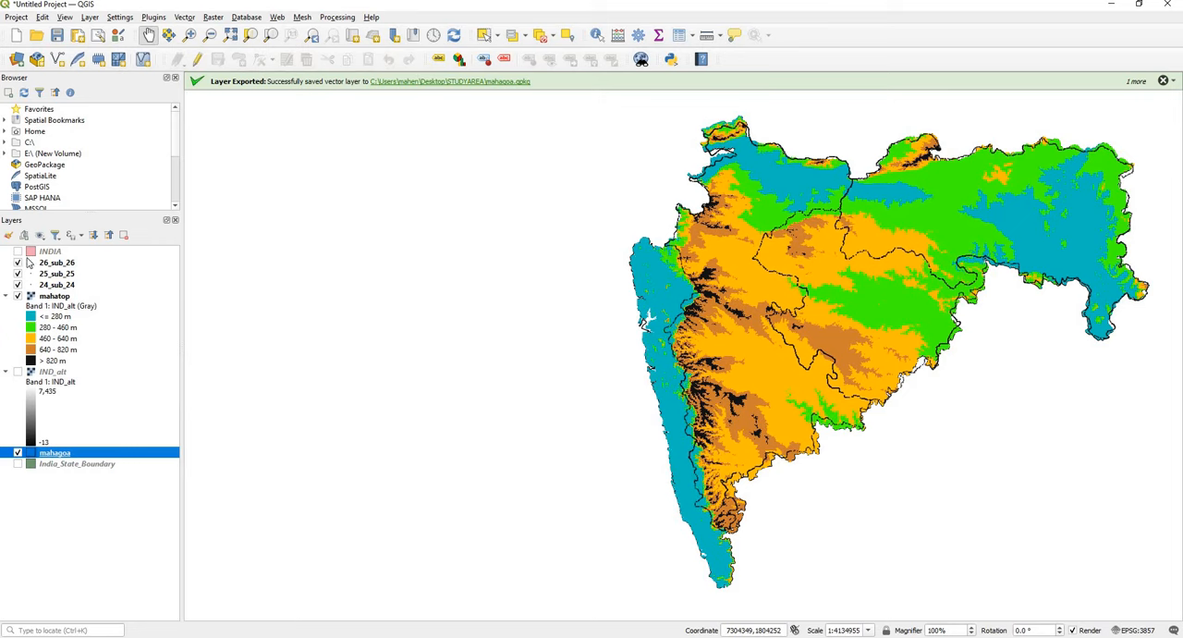
# Step: Hide the mahagoa, mahatop and three subdivision layers, and show only the INDIA layer
pyautogui.click(18, 453)
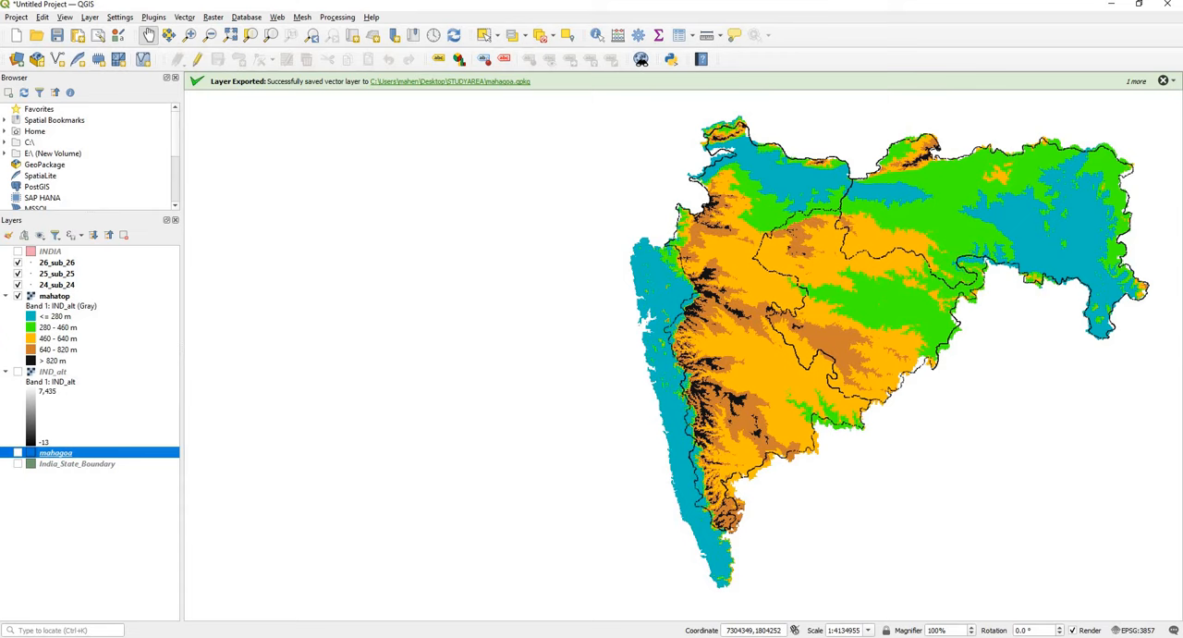
pyautogui.click(17, 296)
pyautogui.click(18, 284)
pyautogui.click(18, 273)
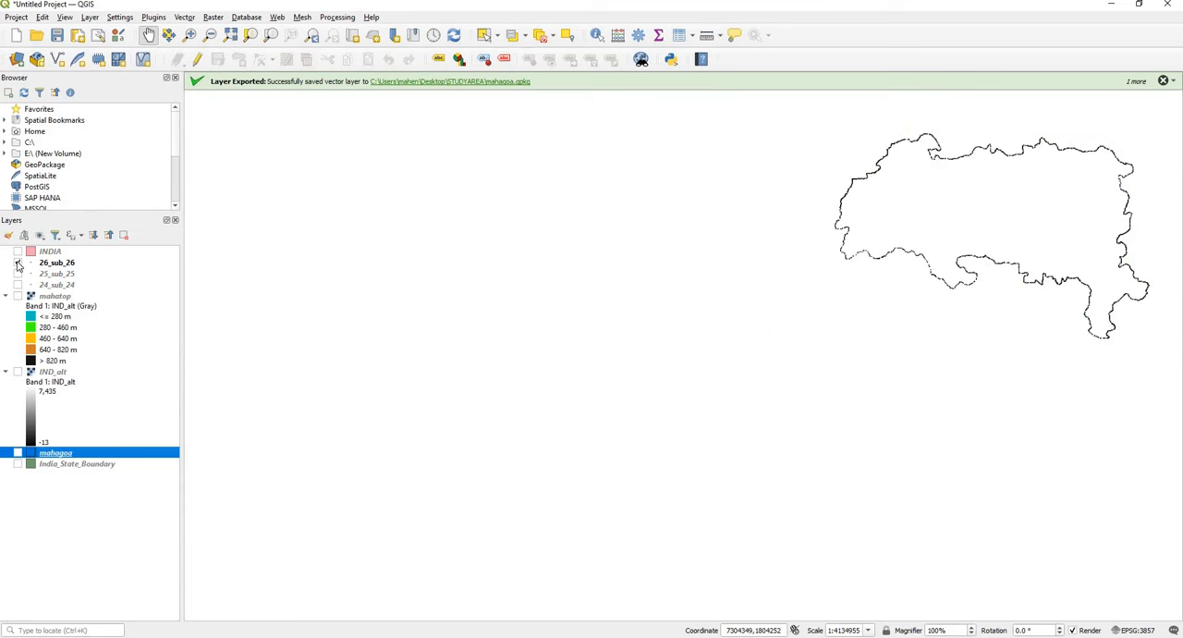
pyautogui.click(18, 263)
pyautogui.click(18, 251)
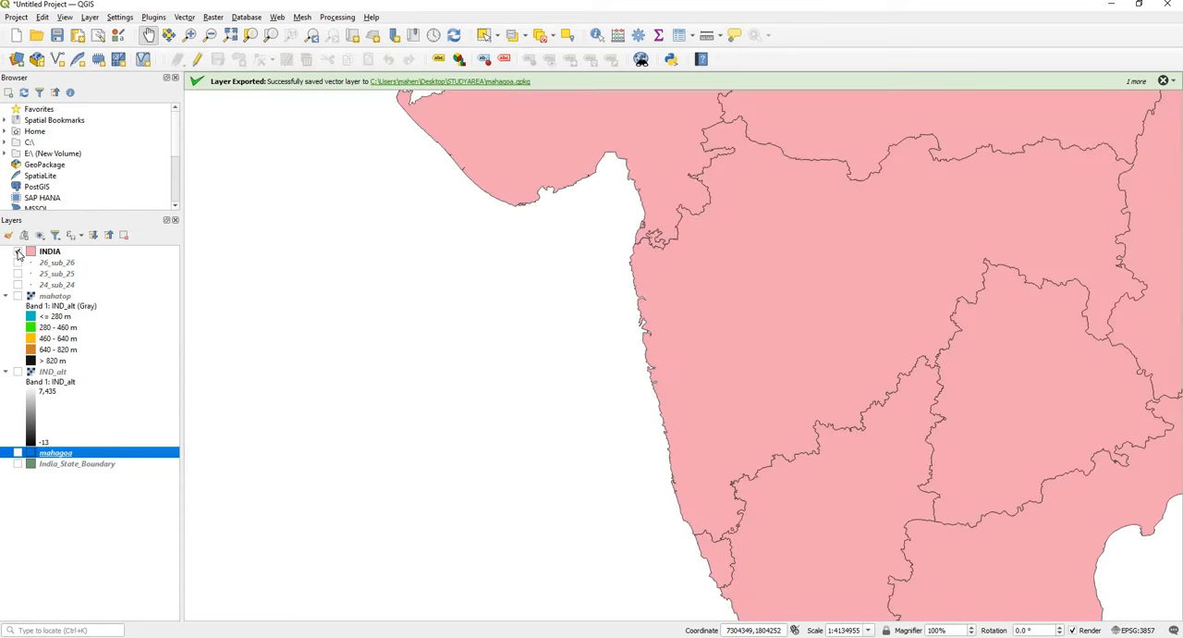
pyautogui.scroll(-2, 525, 366)
pyautogui.scroll(-1, 525, 367)
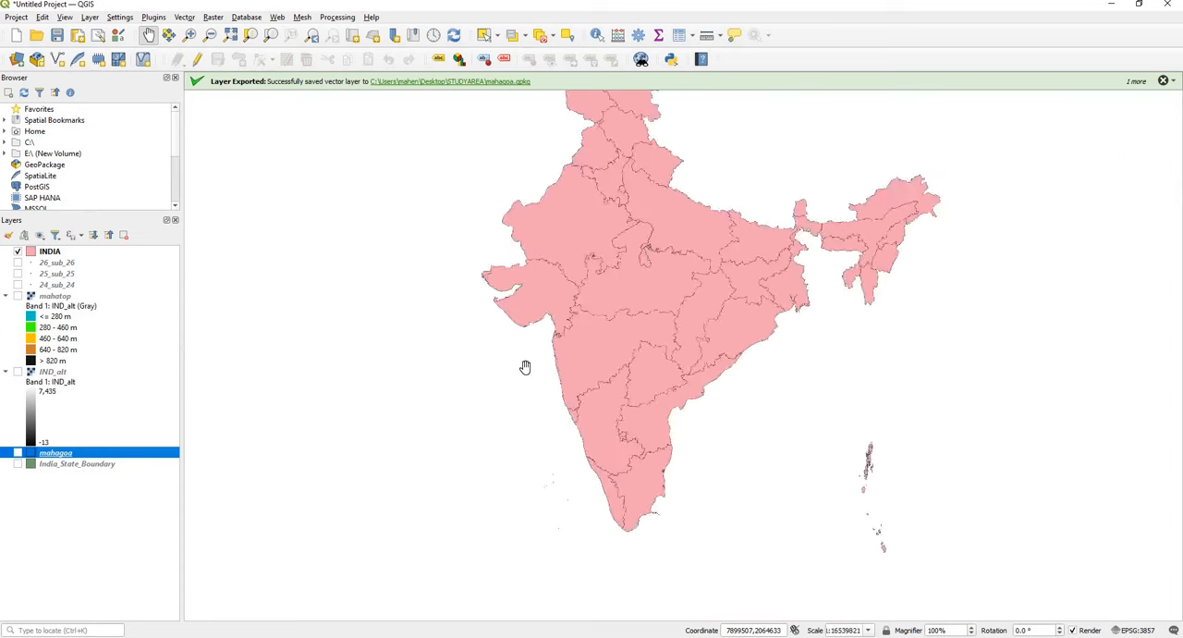
# Step: Open the symbology properties of the INDIA layer and choose the outline blue preset
pyautogui.scroll(1, 525, 367)
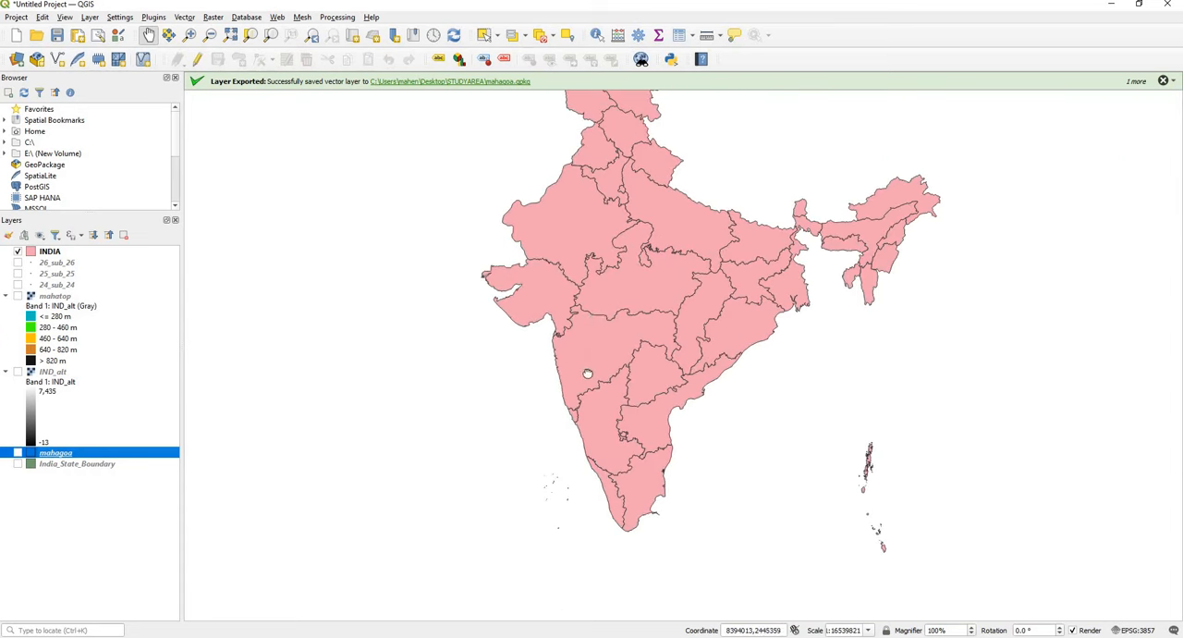
pyautogui.moveTo(595, 316); pyautogui.dragTo(588, 371)
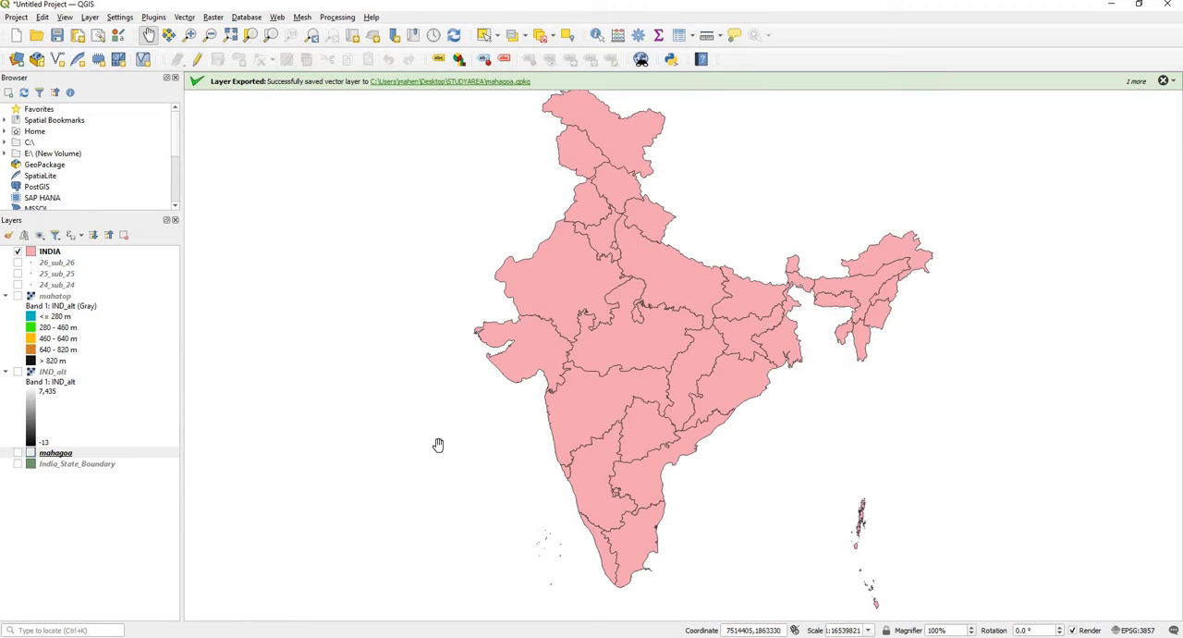
pyautogui.click(46, 254)
pyautogui.rightClick(46, 253)
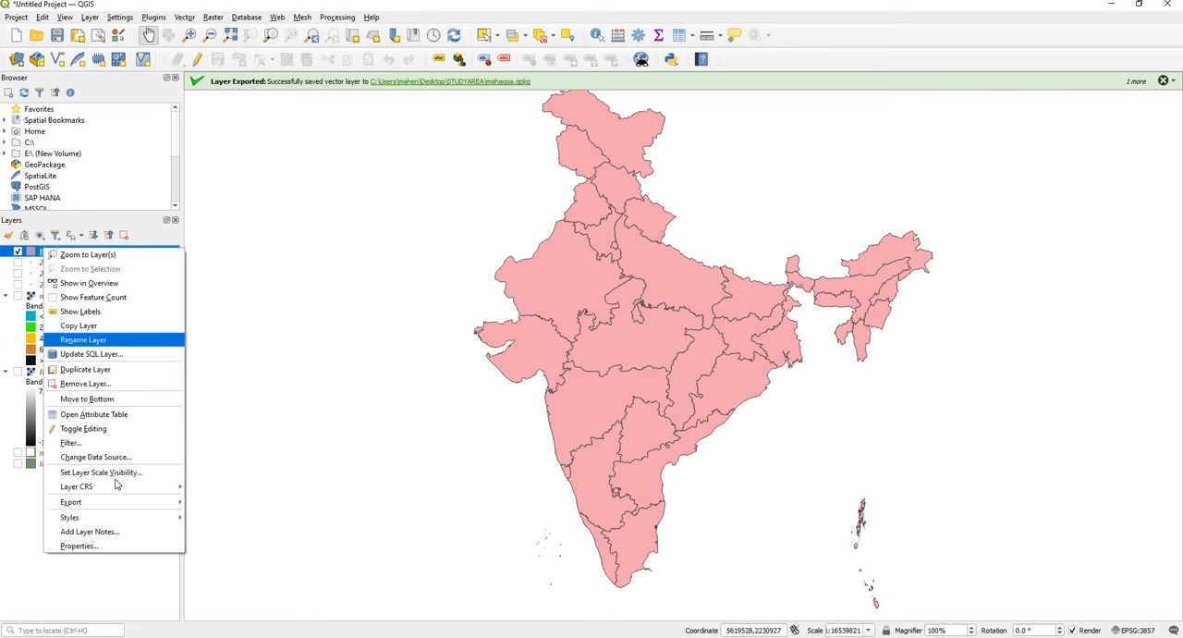
pyautogui.click(102, 545)
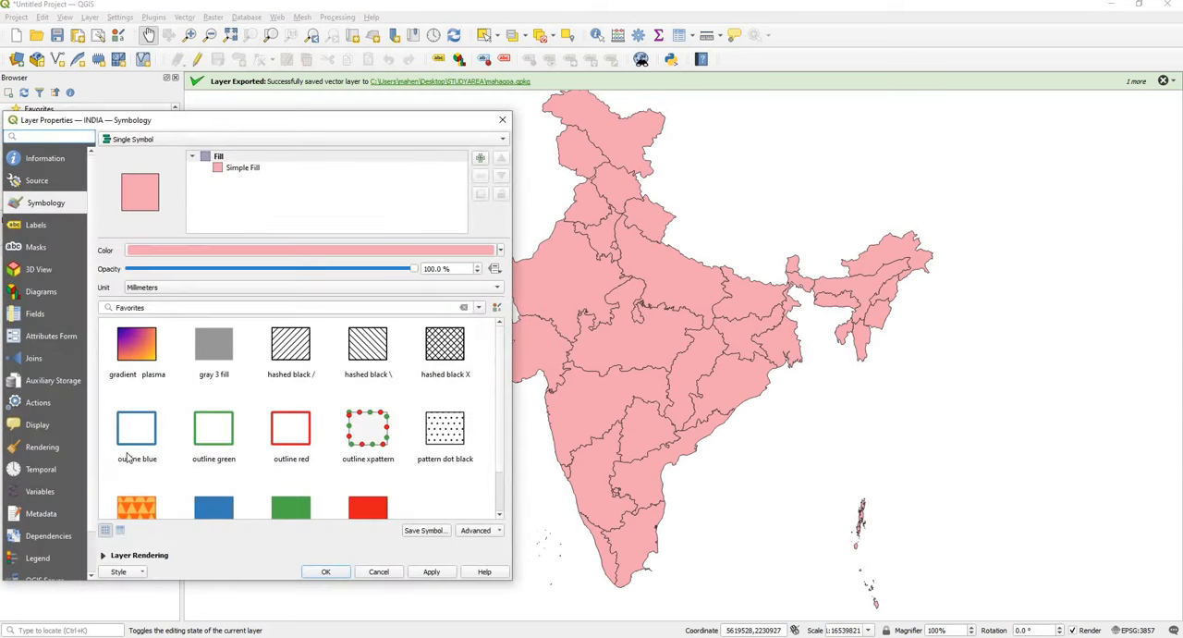
pyautogui.click(134, 444)
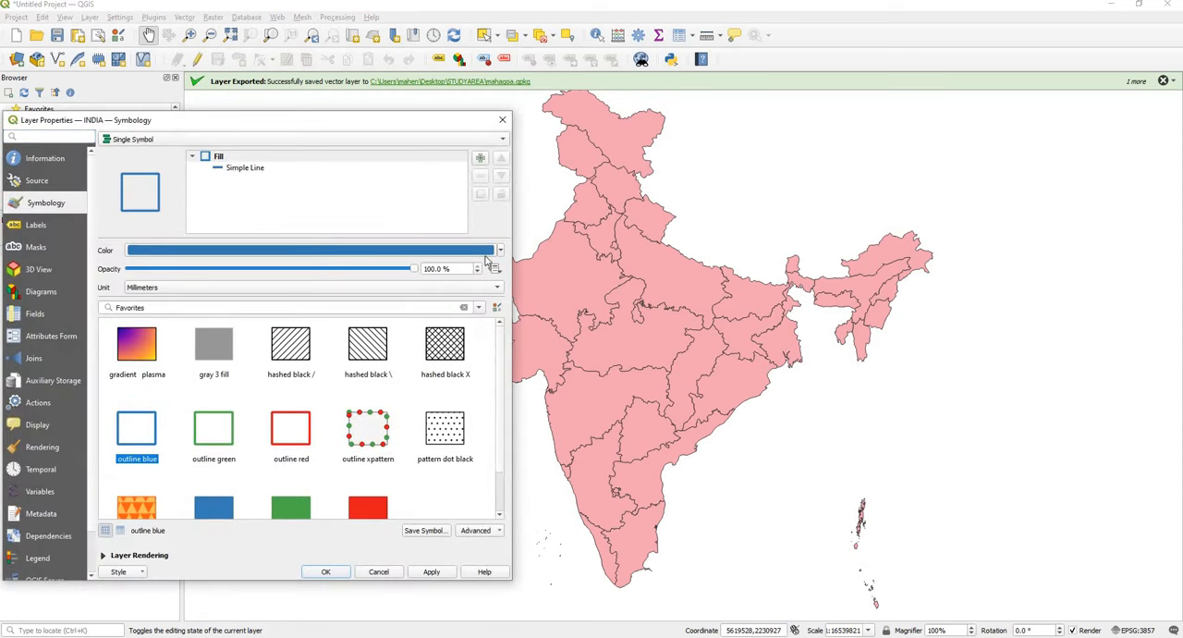
# Step: Set the INDIA outline to near-black #010203 with a 0.36 millimeter stroke width, apply the style and close the properties
pyautogui.click(245, 168)
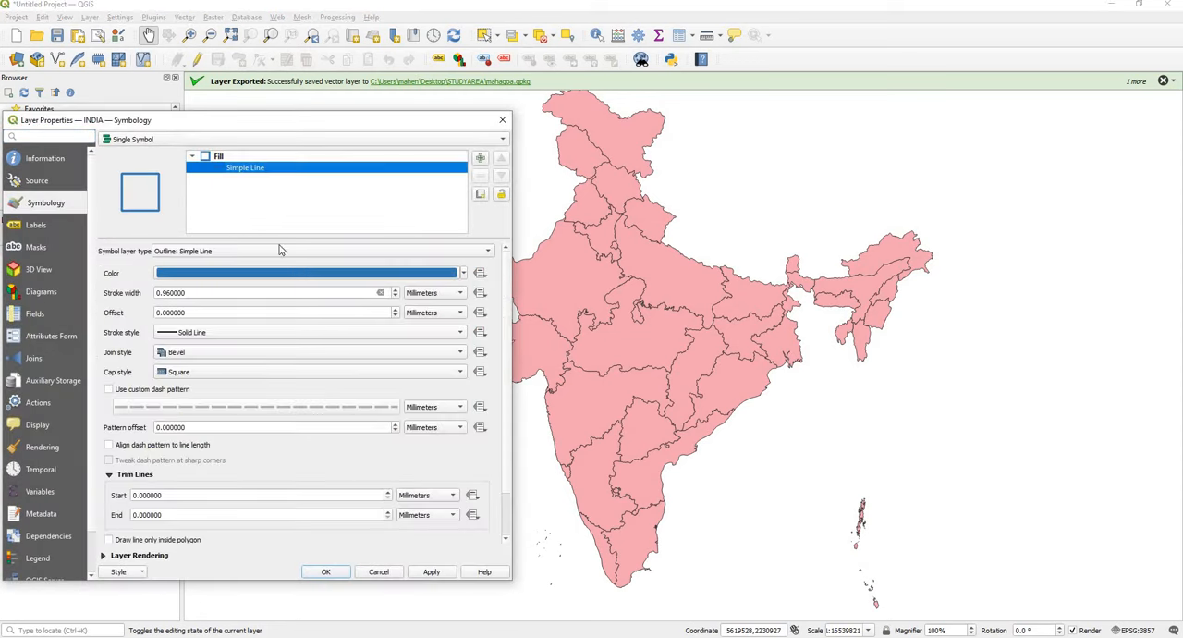
pyautogui.click(453, 279)
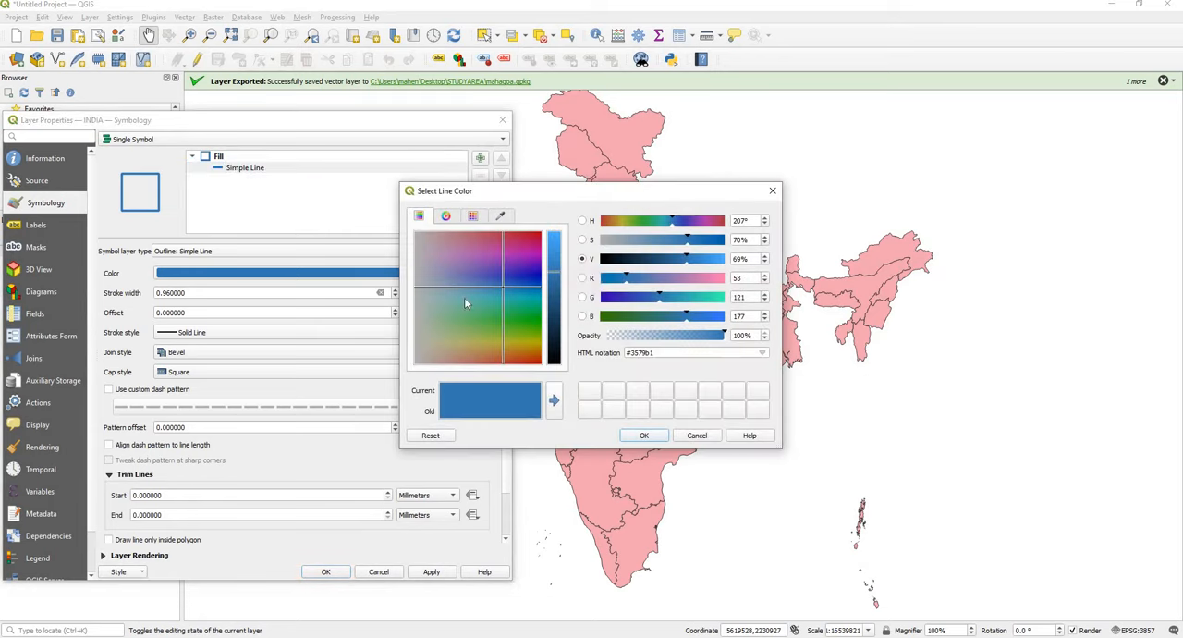
pyautogui.click(603, 260)
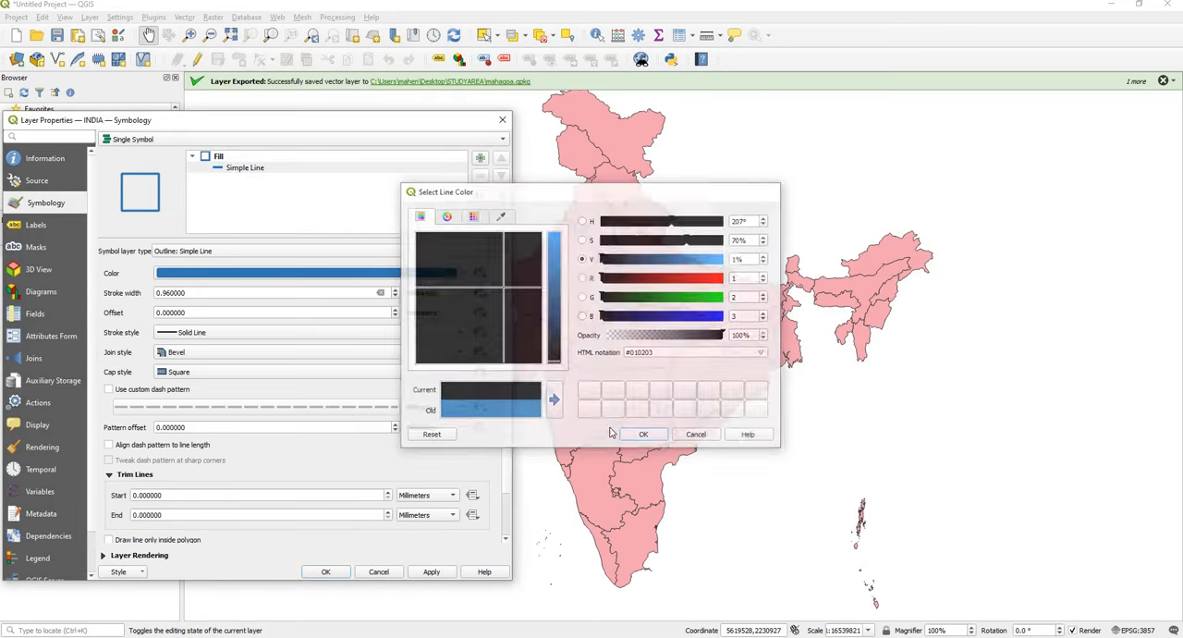
pyautogui.click(644, 436)
pyautogui.click(395, 296)
pyautogui.click(396, 296)
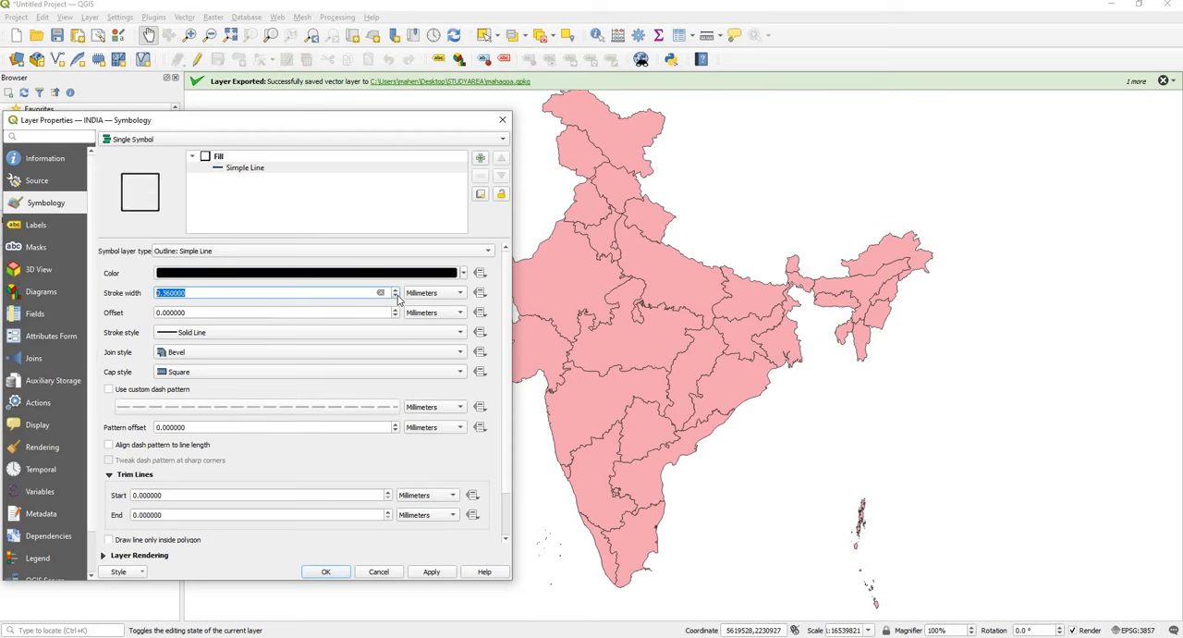
pyautogui.click(395, 296)
pyautogui.click(431, 571)
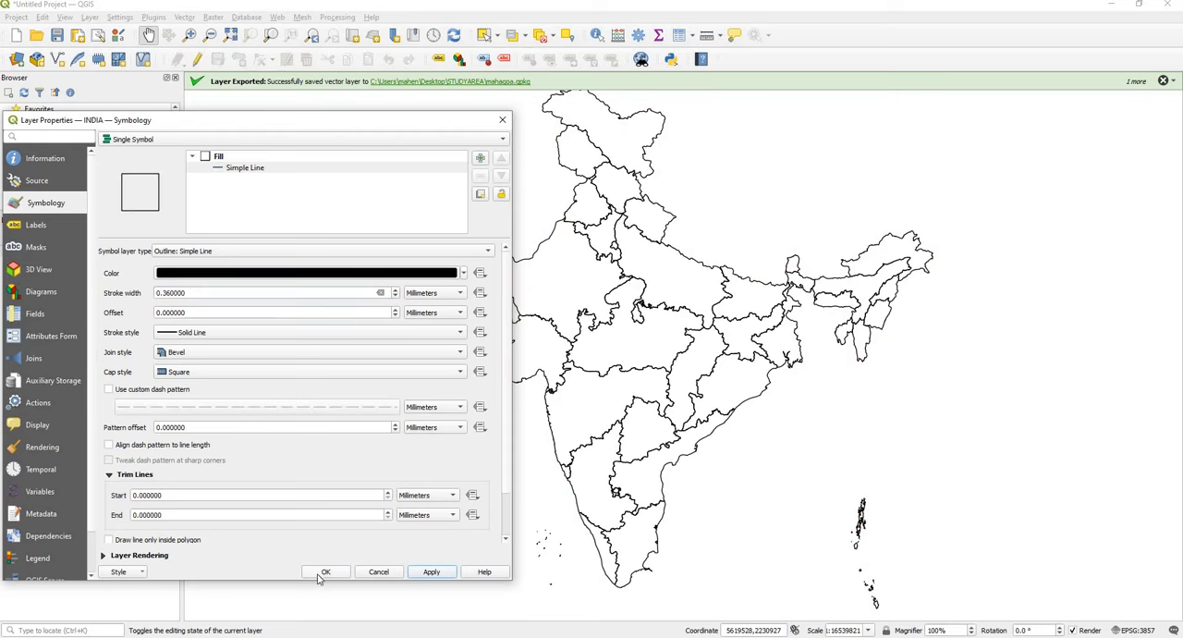
pyautogui.click(321, 574)
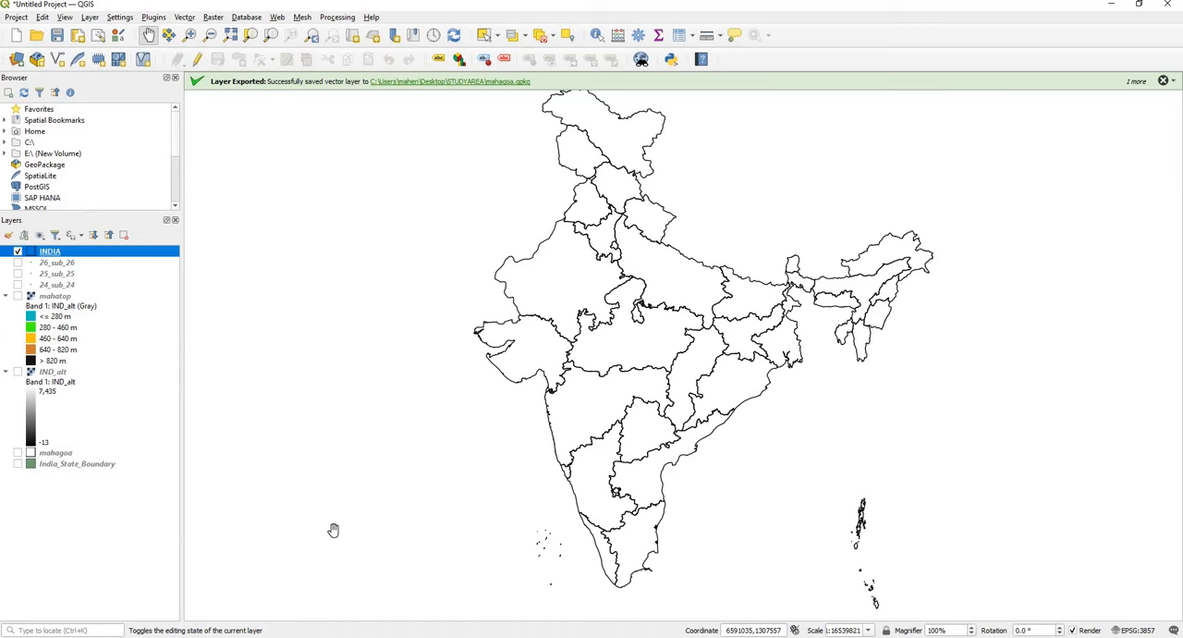
# Step: Hide the INDIA layer and show mahatop, 24_sub_24, 25_sub_25, 26_sub_26 and mahagoa together
pyautogui.click(18, 254)
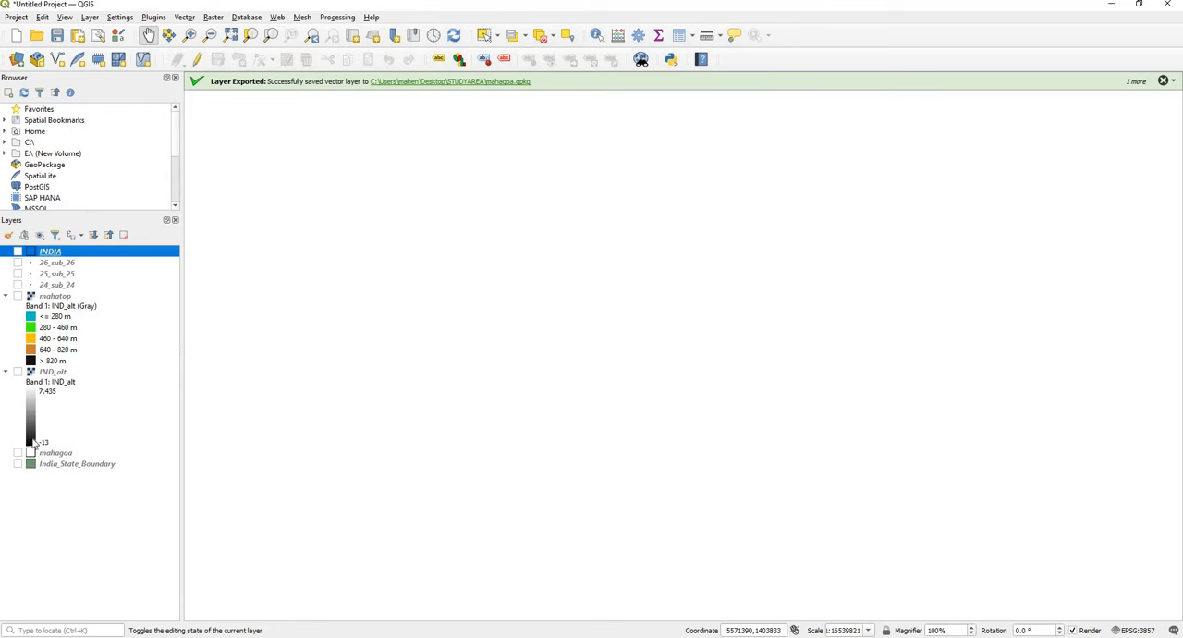
pyautogui.click(17, 296)
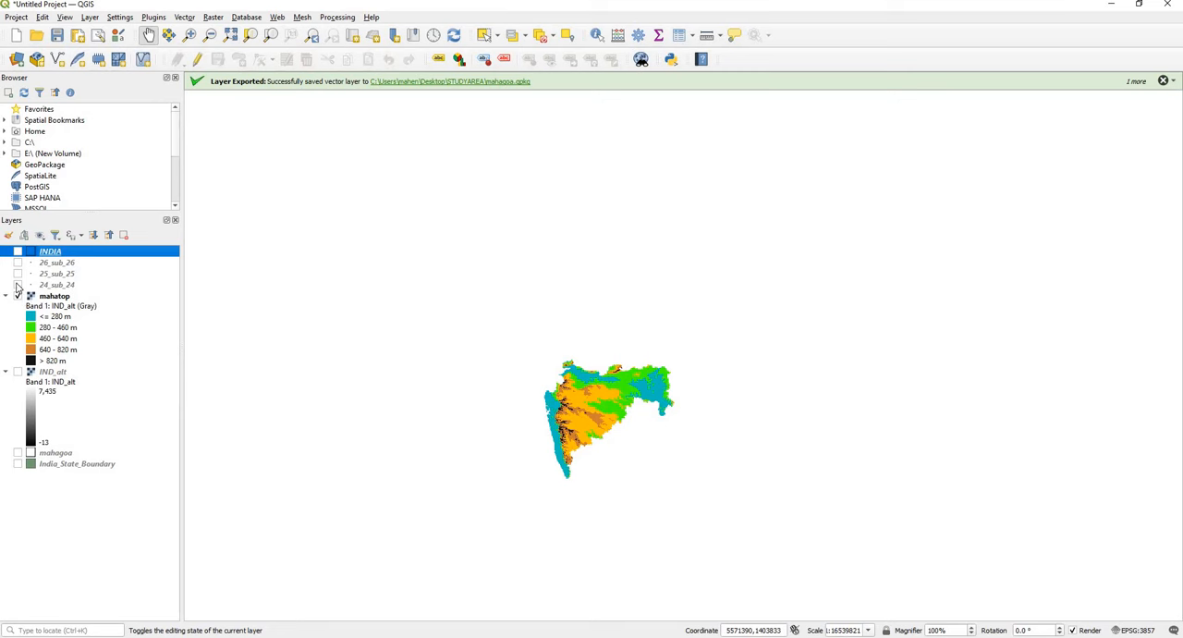
pyautogui.click(17, 285)
pyautogui.click(16, 274)
pyautogui.click(17, 263)
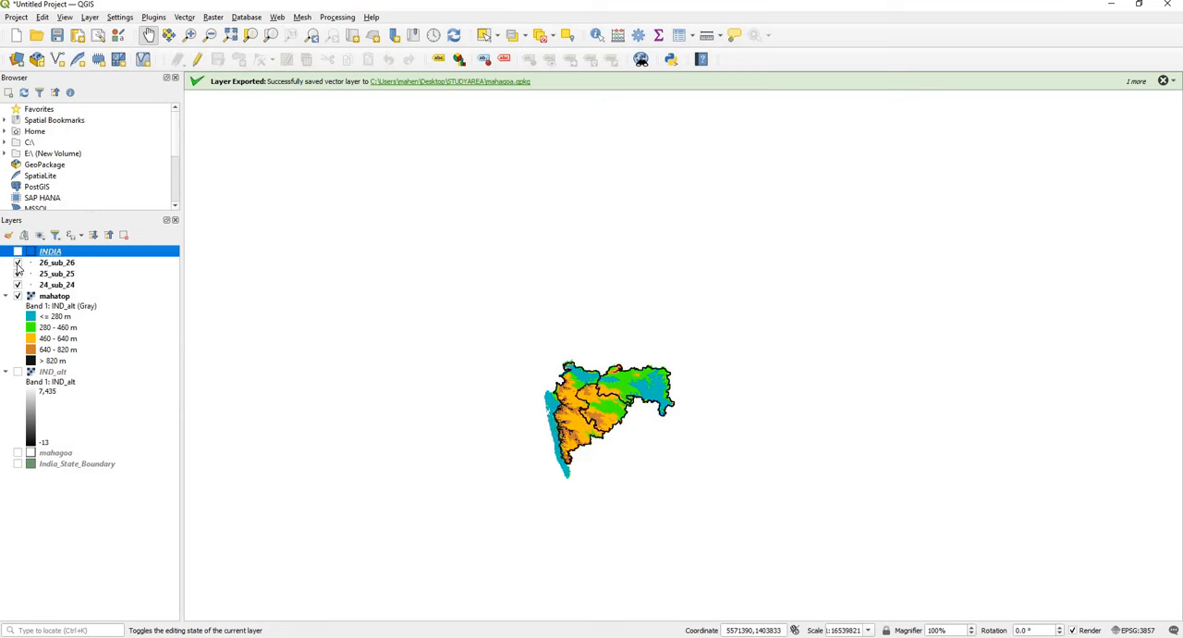
pyautogui.click(18, 453)
pyautogui.scroll(2, 591, 425)
pyautogui.moveTo(597, 324); pyautogui.dragTo(603, 293)
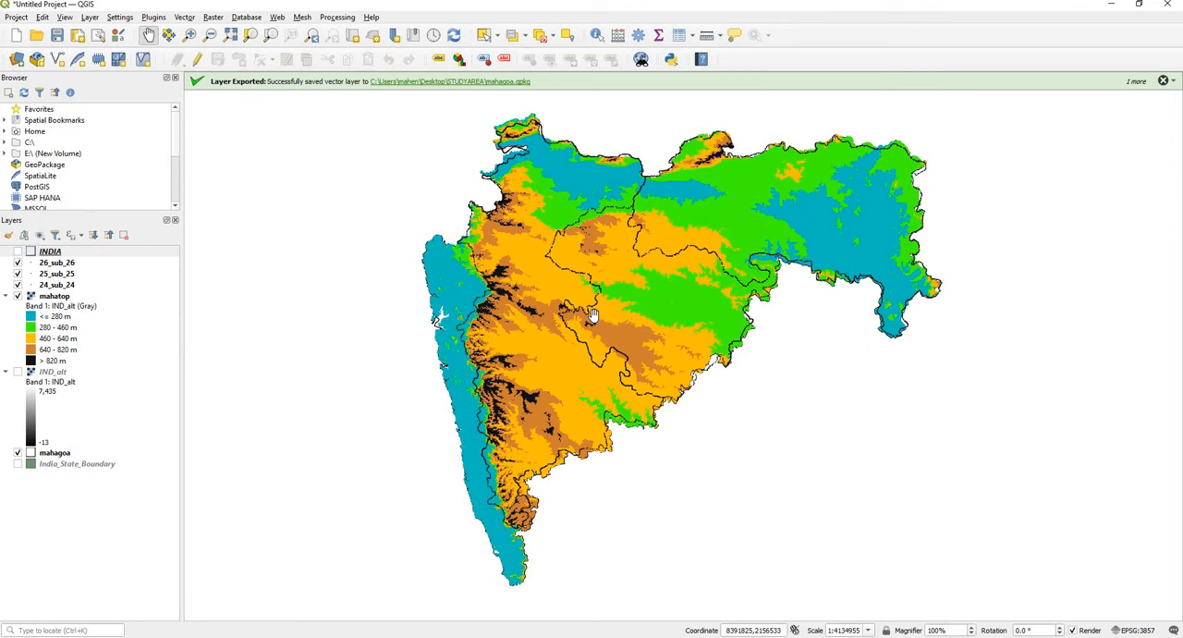
pyautogui.moveTo(599, 324); pyautogui.dragTo(597, 329)
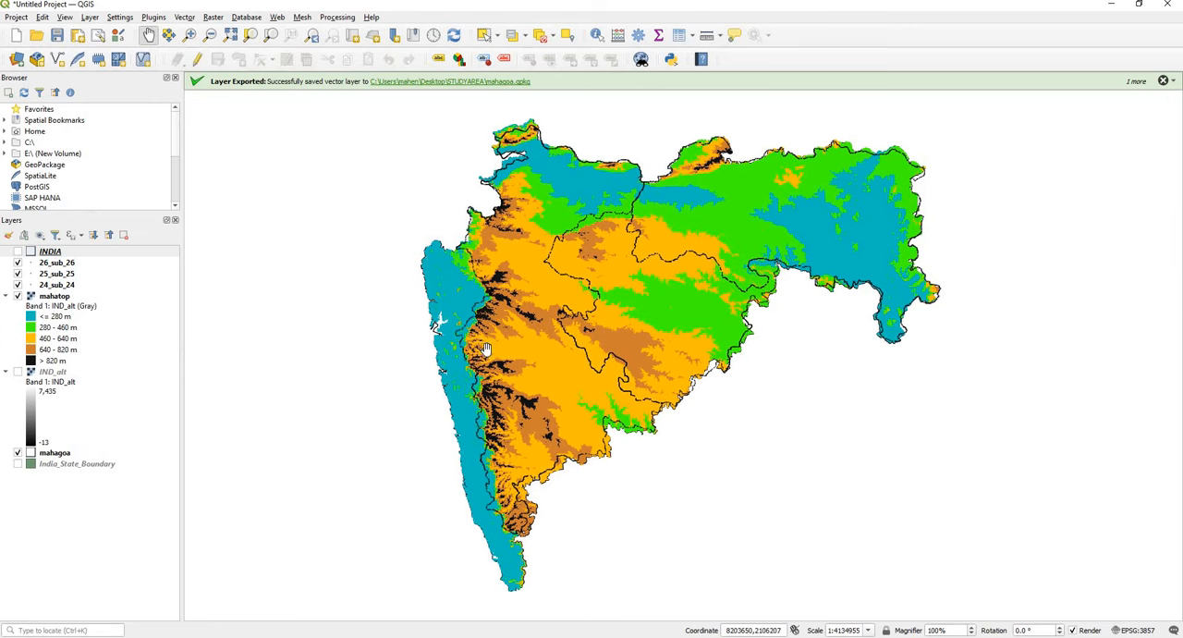
# Step: Create a new print layout titled studyarea and maximize its window
pyautogui.click(16, 17)
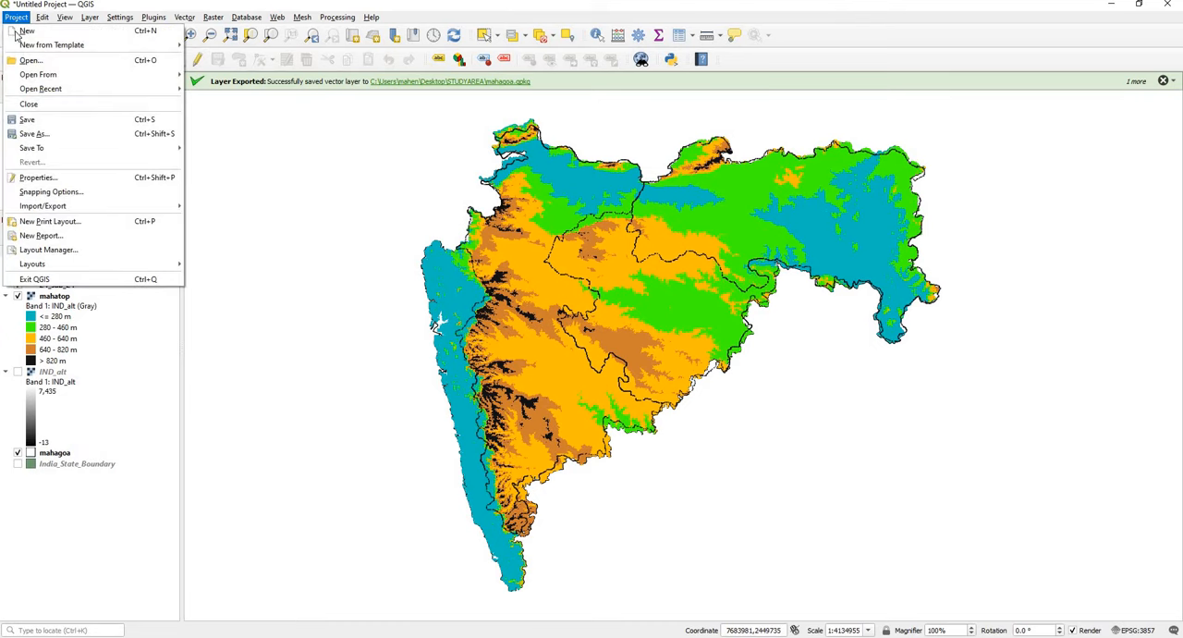
pyautogui.click(66, 228)
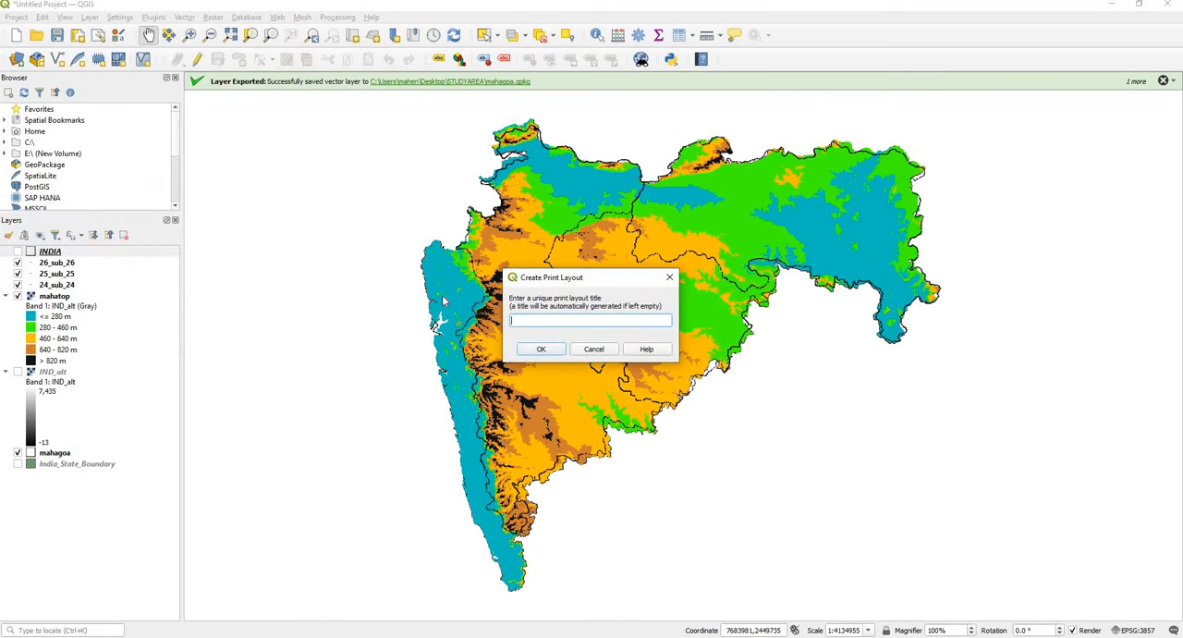
pyautogui.write('stud')
pyautogui.press('BackSpace')
pyautogui.press('BackSpace')
pyautogui.write('dy')
pyautogui.press('BackSpace')
pyautogui.press('BackSpace')
pyautogui.press('BackSpace')
pyautogui.write('tudt')
pyautogui.write('rea')
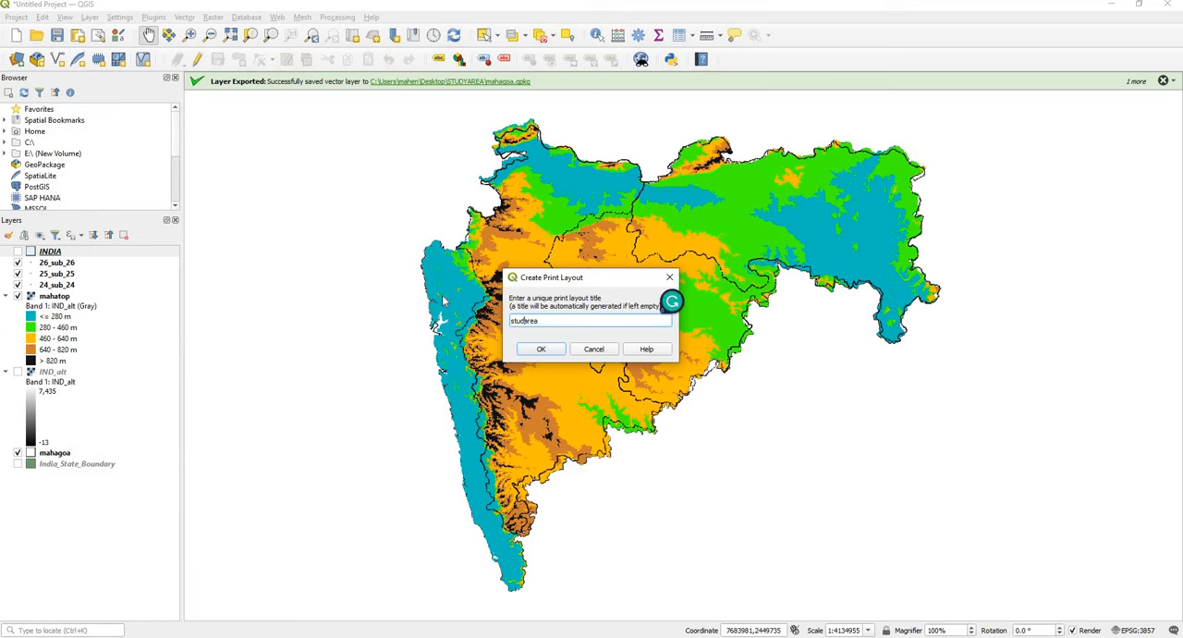
pyautogui.write('y')
pyautogui.click(542, 349)
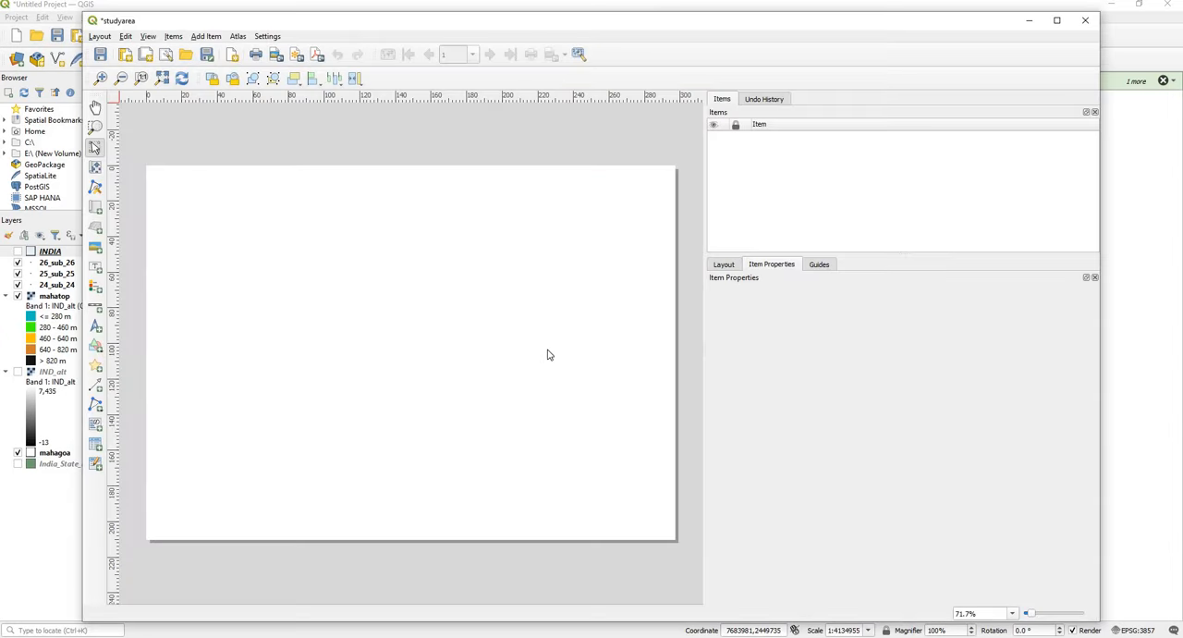
pyautogui.click(1057, 20)
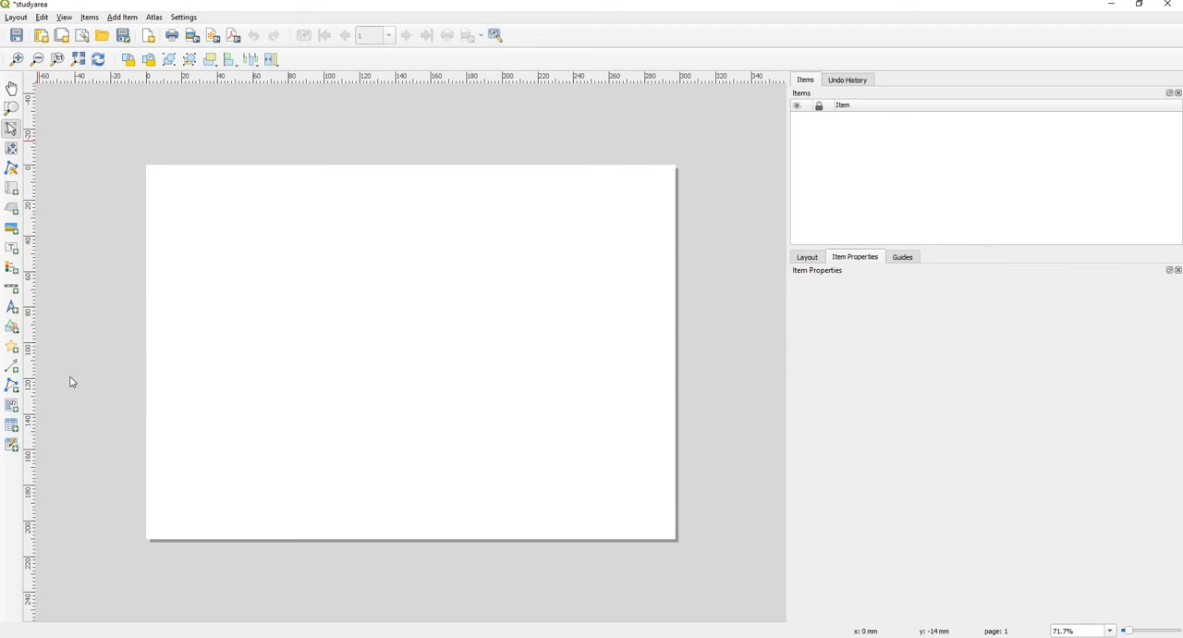
# Step: Set the layout zoom to 95% and add a map about 125 mm wide and 149 mm high in the page's right half
pyautogui.click(1075, 630)
pyautogui.hotkey('ctrl', 'a')
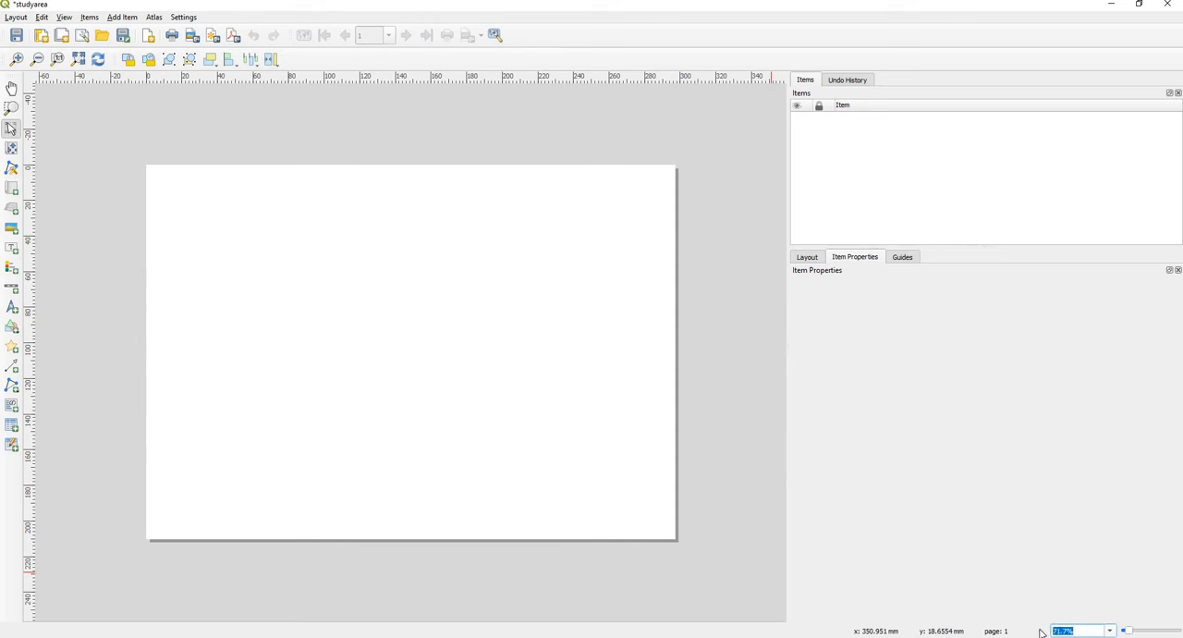
pyautogui.write('95')
pyautogui.press('Return')
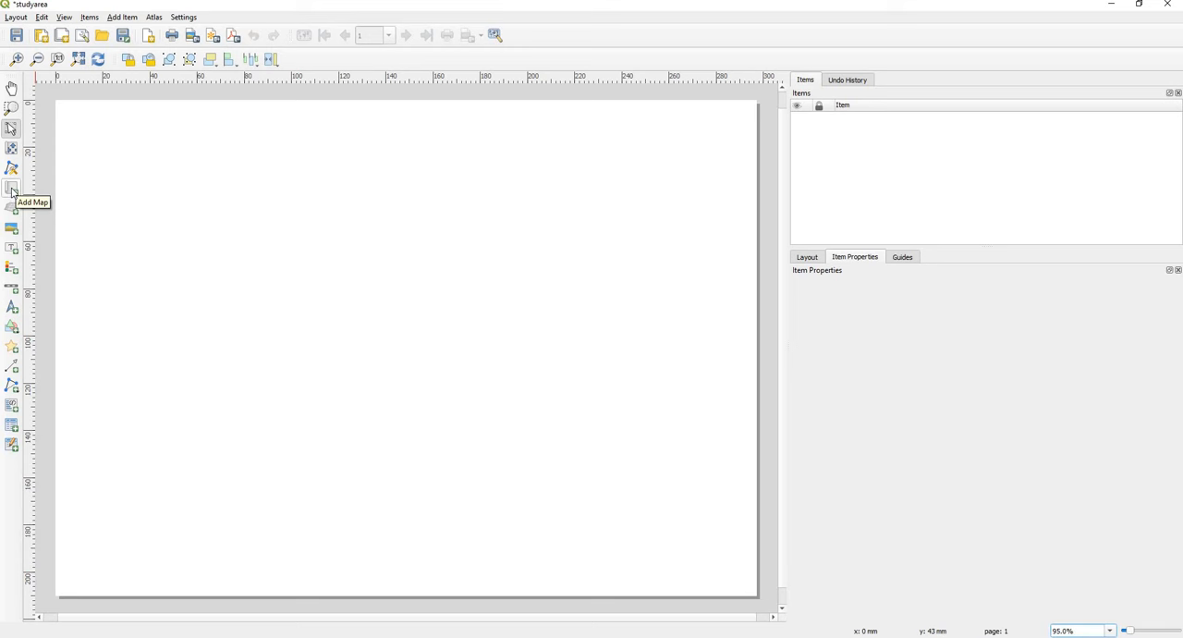
pyautogui.click(12, 190)
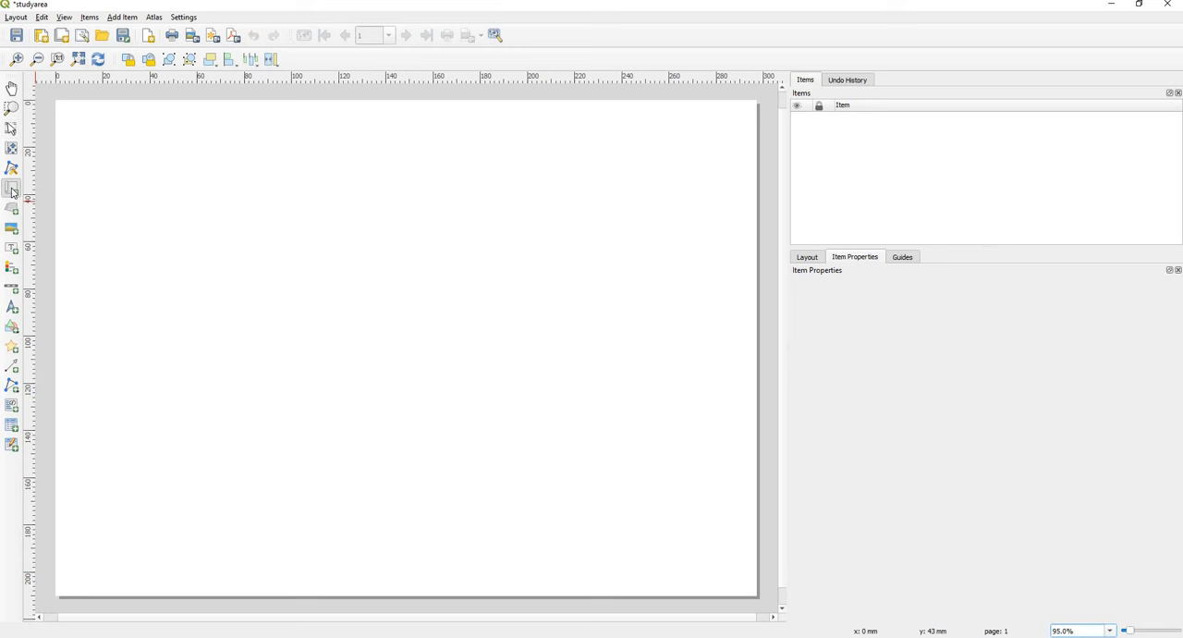
pyautogui.moveTo(449, 191); pyautogui.dragTo(746, 545)
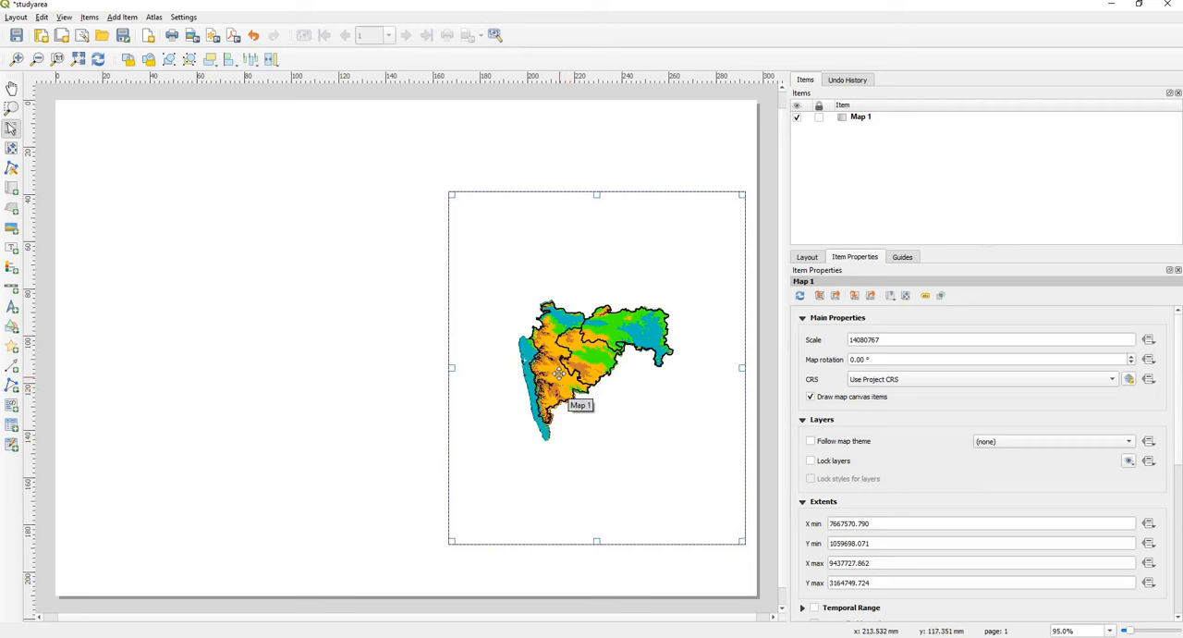
# Step: Move the map frame up and left on the page and enlarge it to about 133 by 153 mm
pyautogui.moveTo(561, 367); pyautogui.dragTo(552, 351)
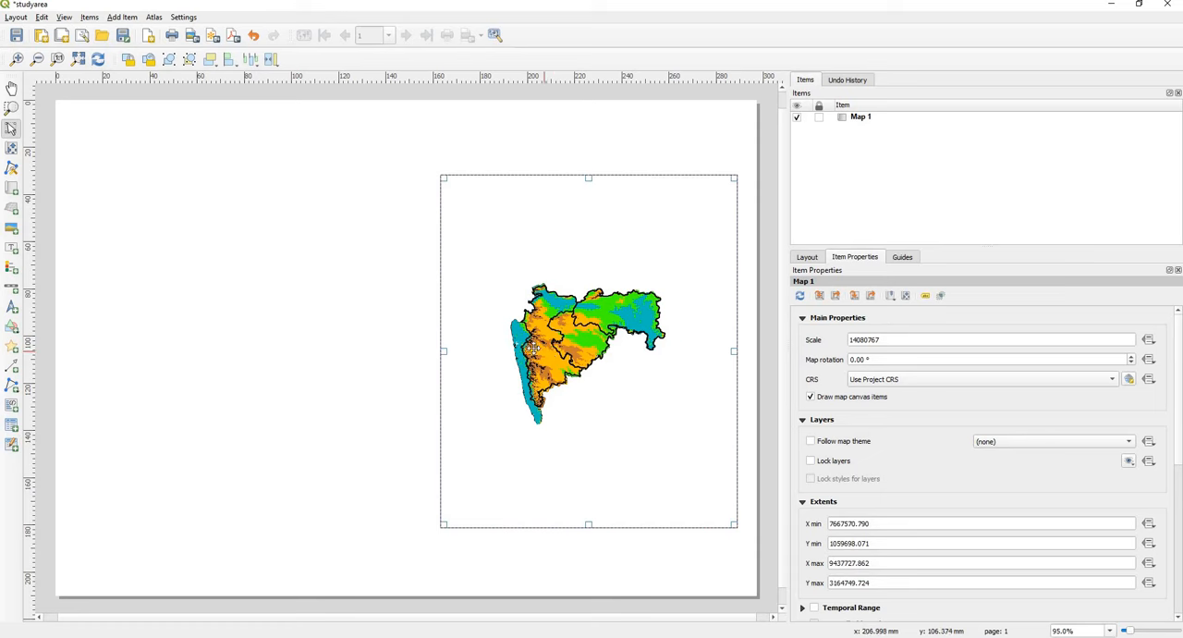
pyautogui.moveTo(444, 178); pyautogui.dragTo(431, 168)
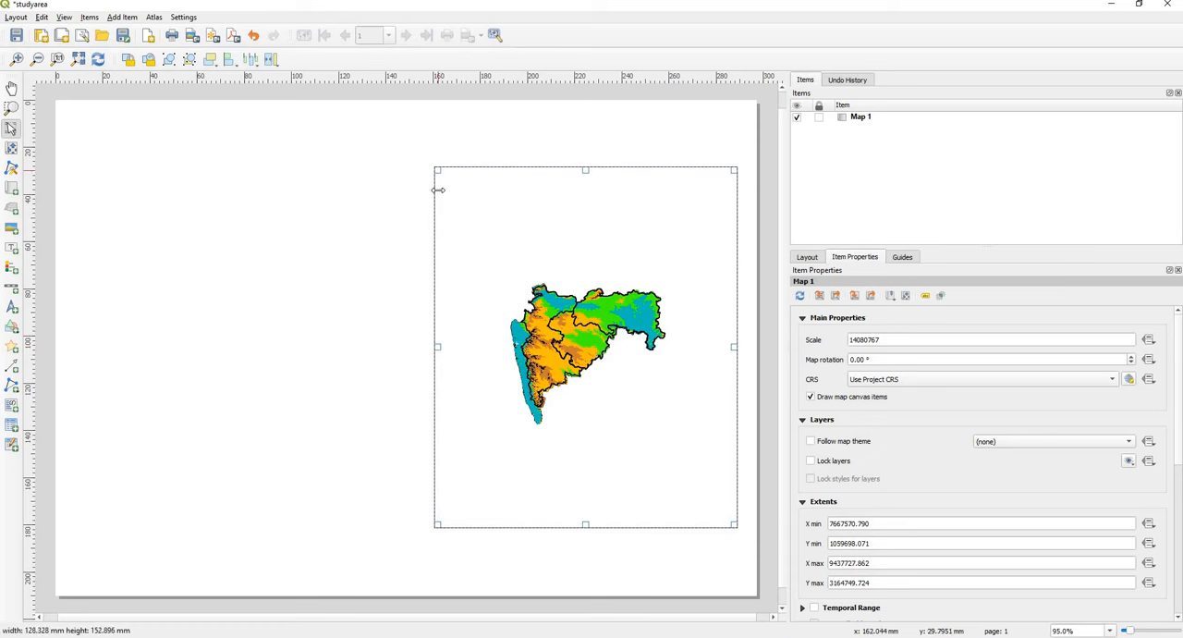
pyautogui.moveTo(431, 346); pyautogui.dragTo(422, 344)
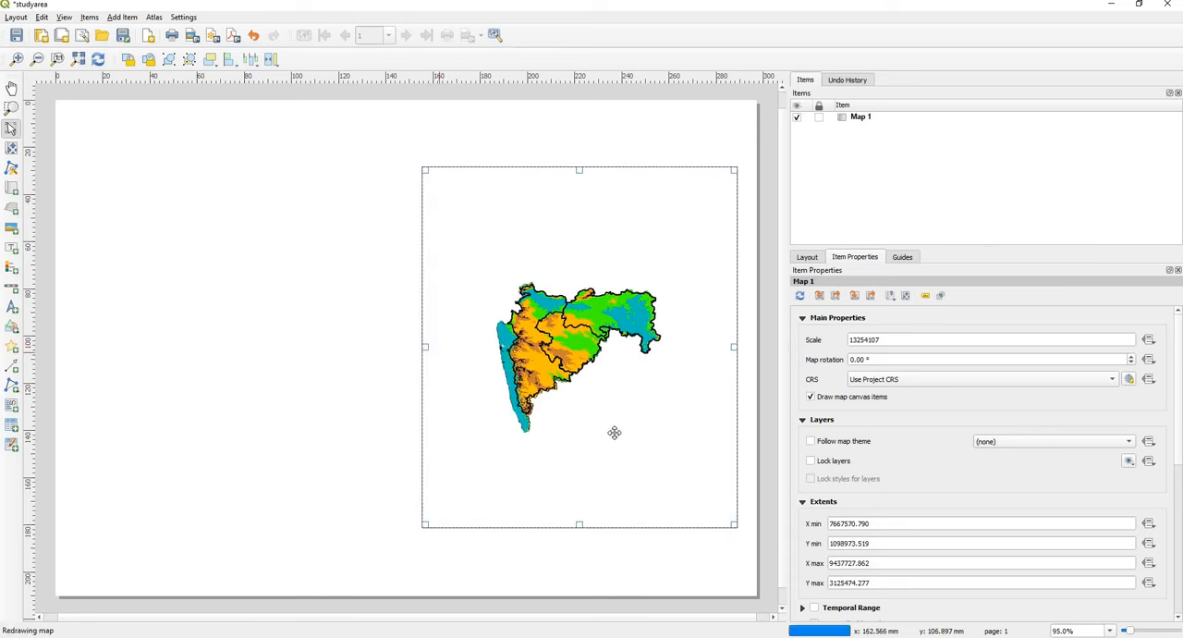
pyautogui.moveTo(620, 435); pyautogui.dragTo(613, 433)
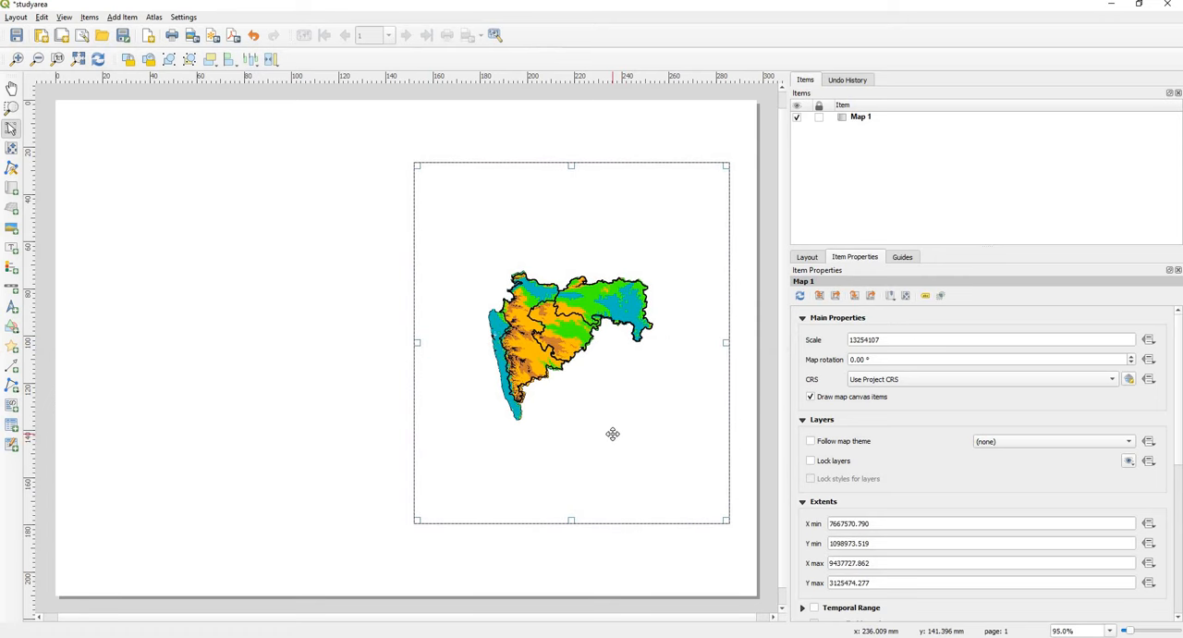
# Step: Rescale the map content to about 1:7028936 and shift it slightly left so the whole study area fits inside the frame
pyautogui.click(11, 149)
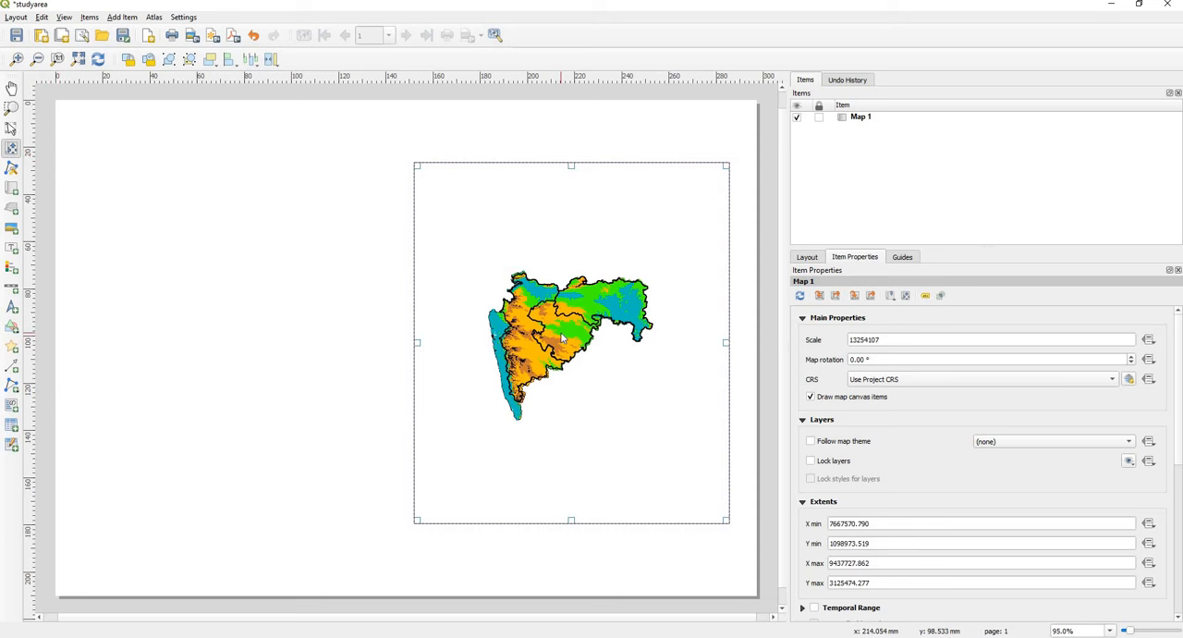
pyautogui.scroll(2, 561, 338)
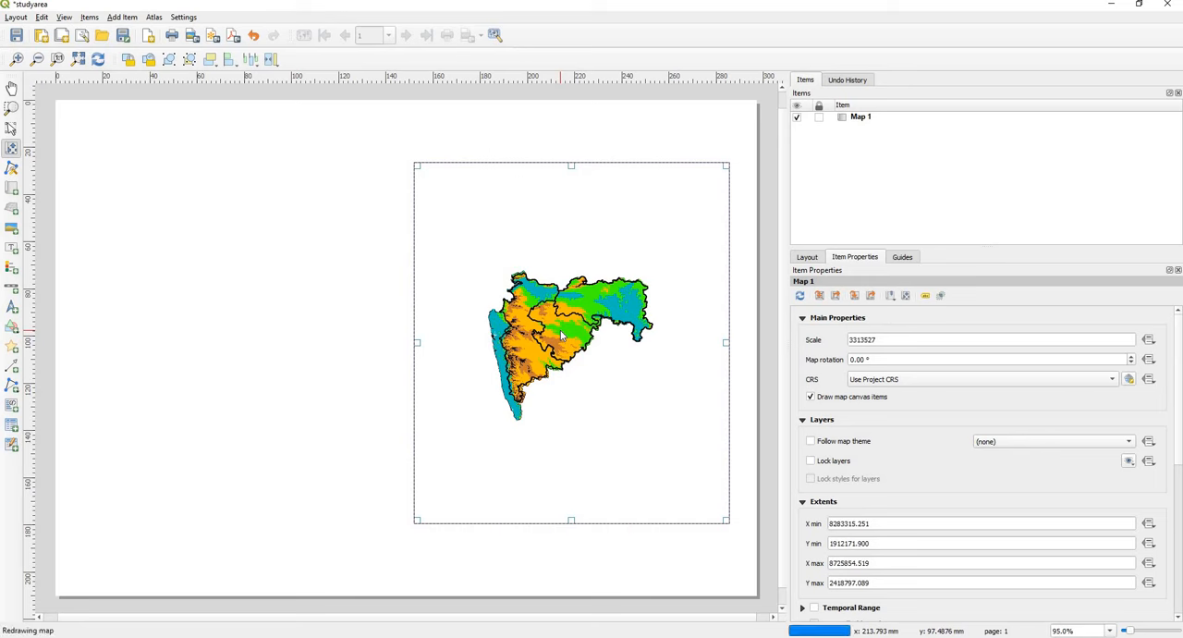
pyautogui.scroll(-1, 560, 332)
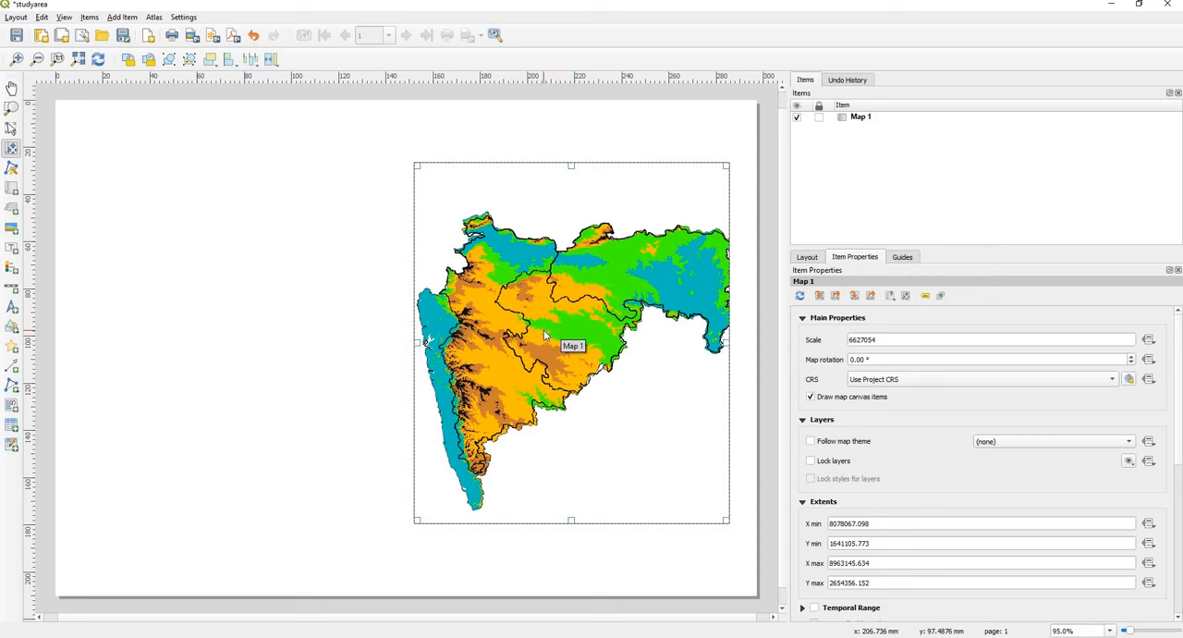
pyautogui.scroll(-1, 545, 335)
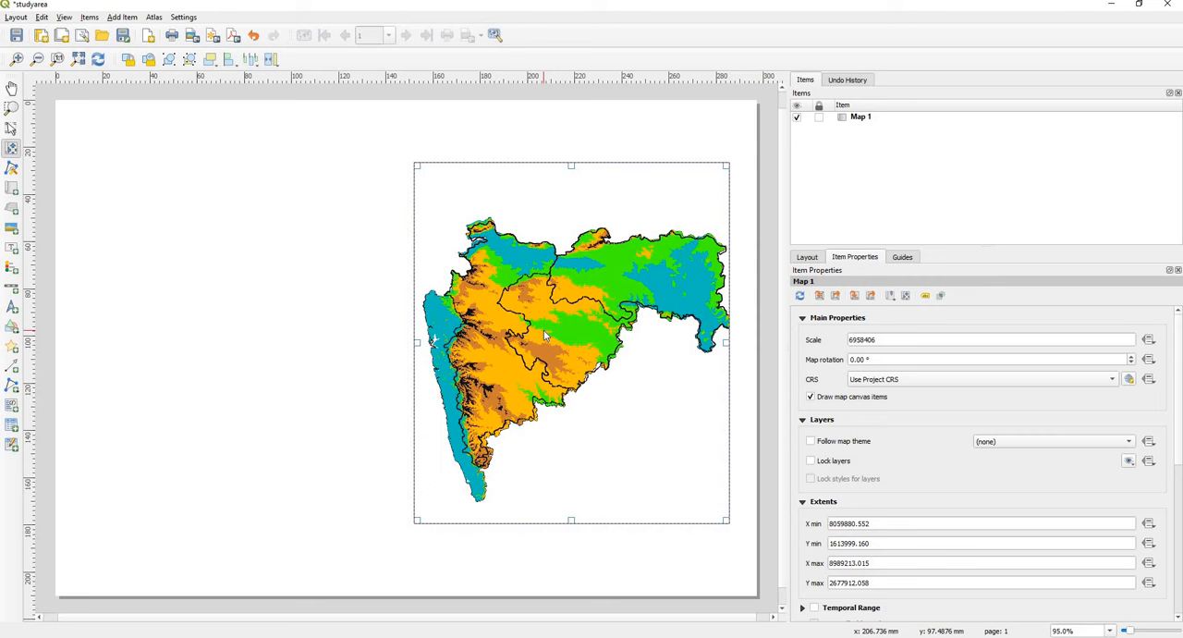
pyautogui.scroll(-1, 546, 336)
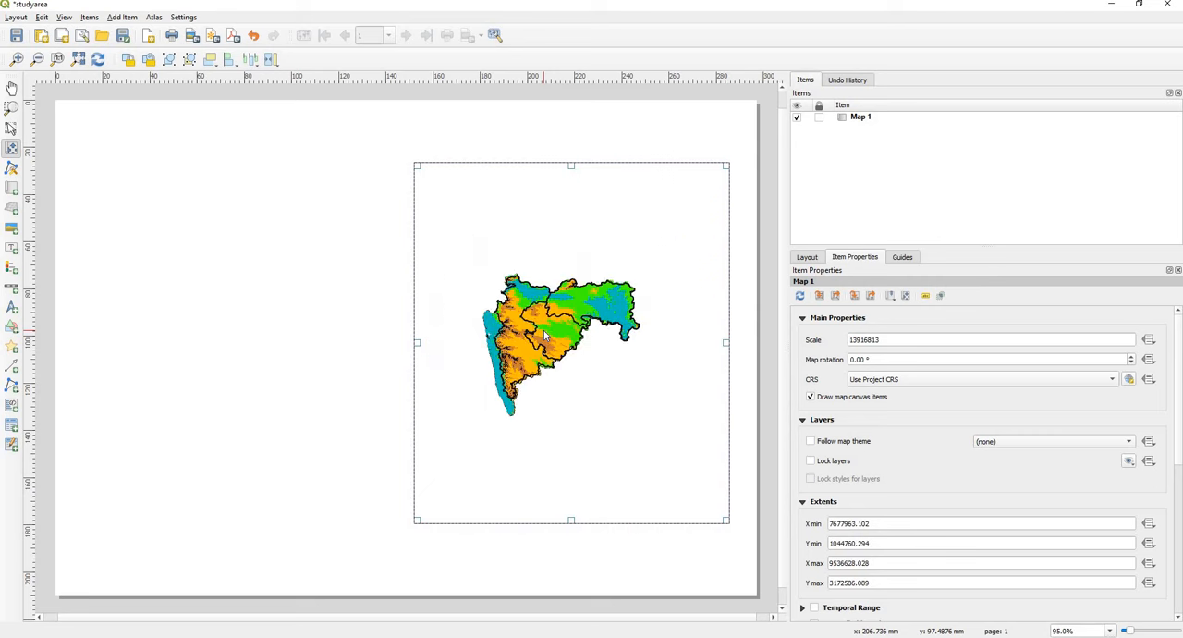
pyautogui.scroll(3, 545, 335)
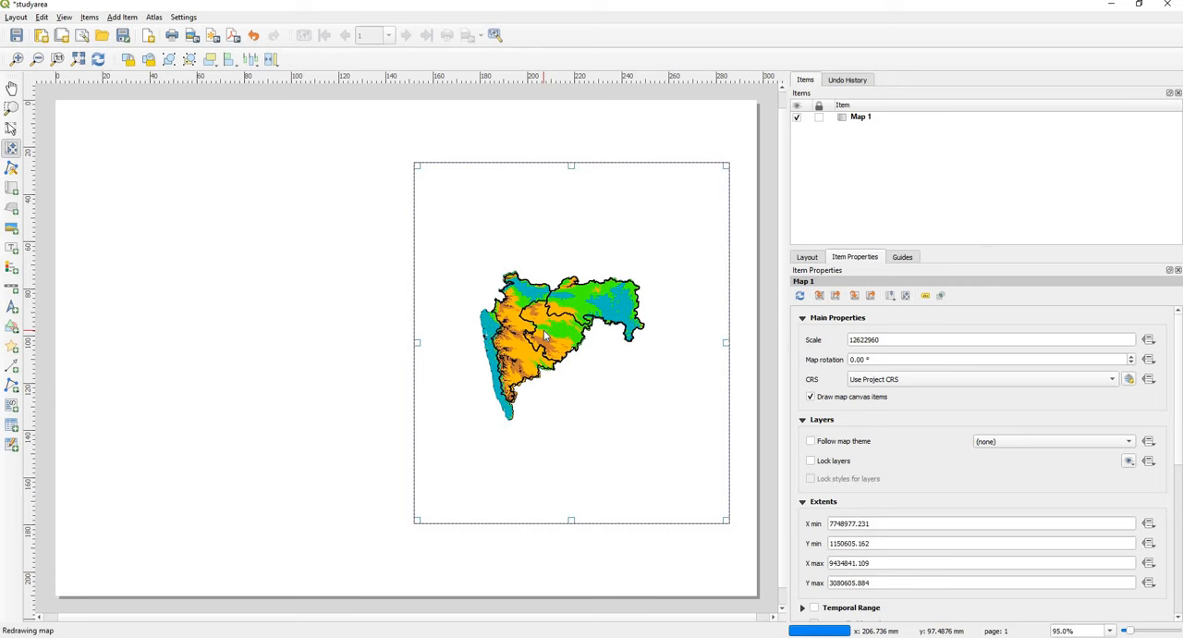
pyautogui.scroll(2, 545, 335)
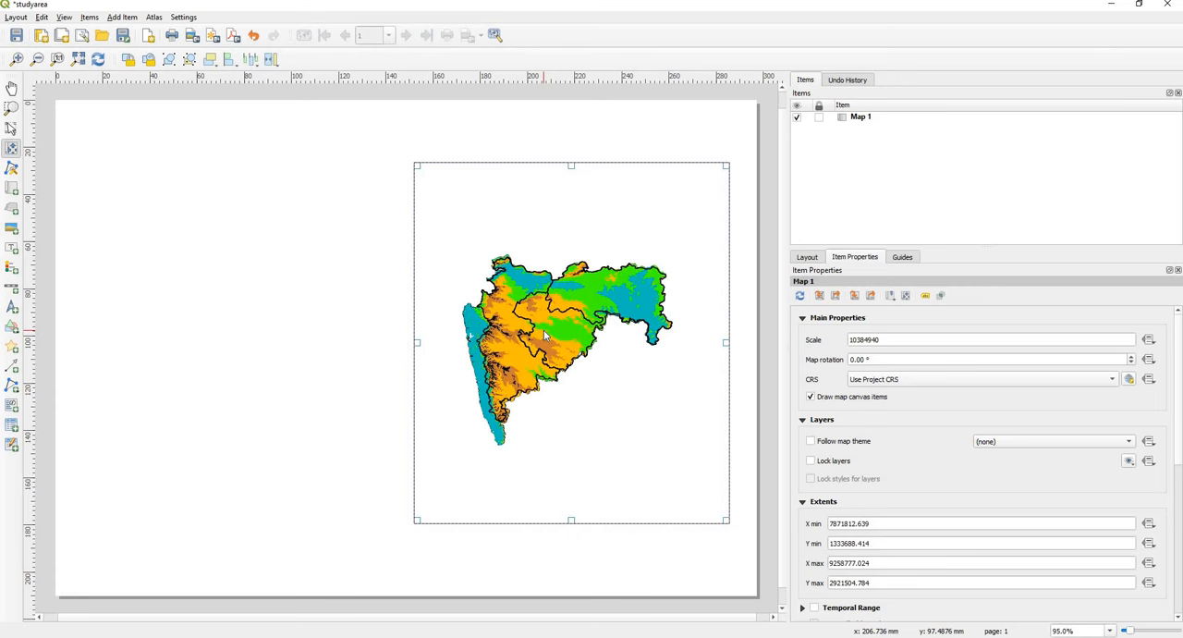
pyautogui.scroll(1, 545, 335)
pyautogui.scroll(1, 545, 335)
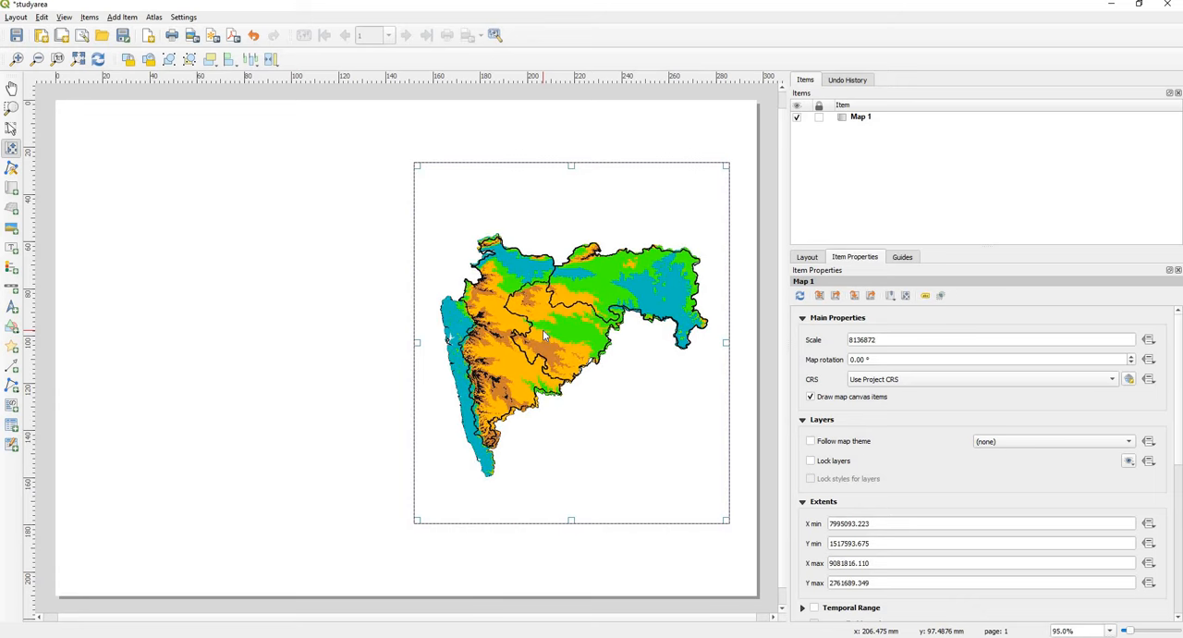
pyautogui.scroll(1, 546, 336)
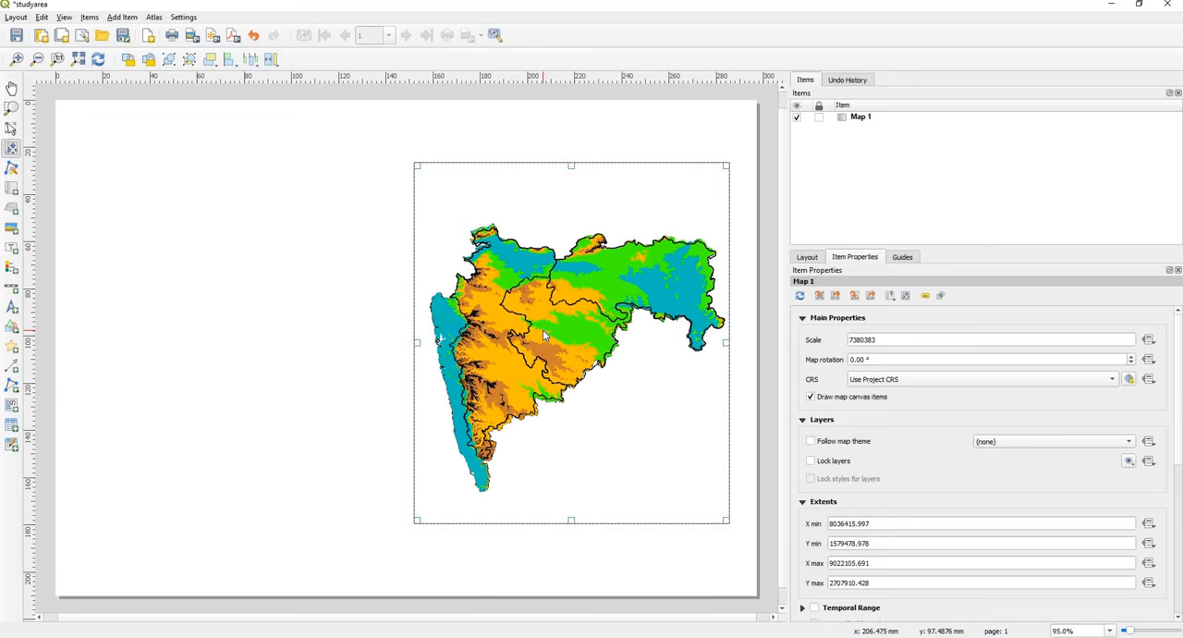
pyautogui.scroll(1, 545, 335)
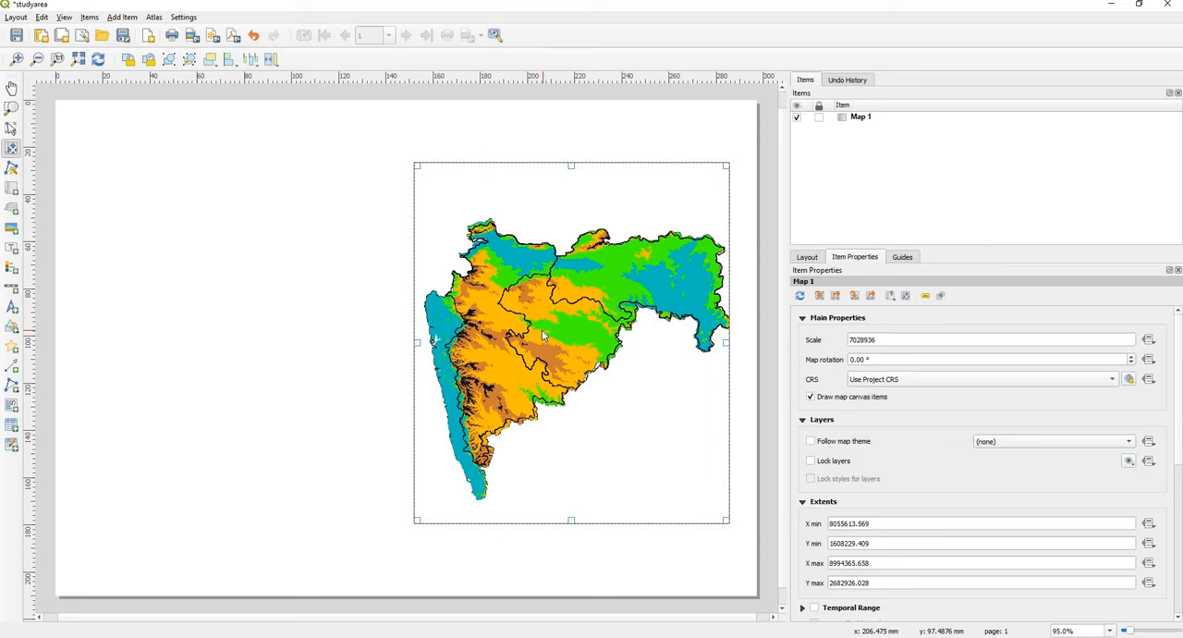
pyautogui.moveTo(542, 335); pyautogui.dragTo(535, 335)
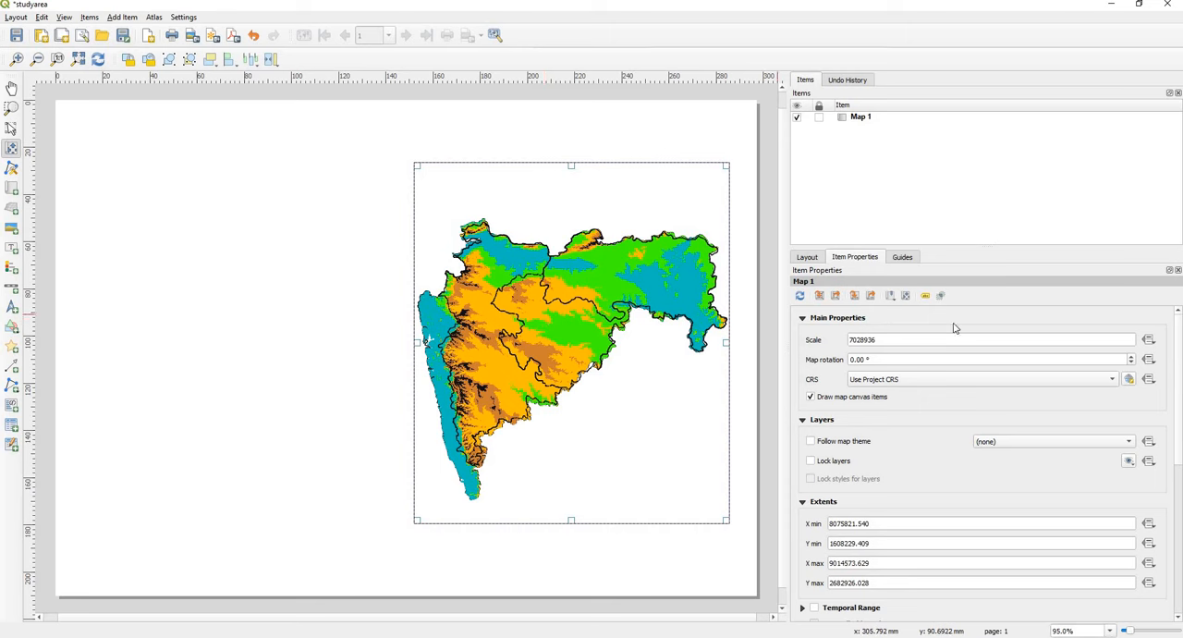
# Step: Add a grid to Map 1 and open that grid's properties
pyautogui.moveTo(1181, 400); pyautogui.dragTo(1180, 502)
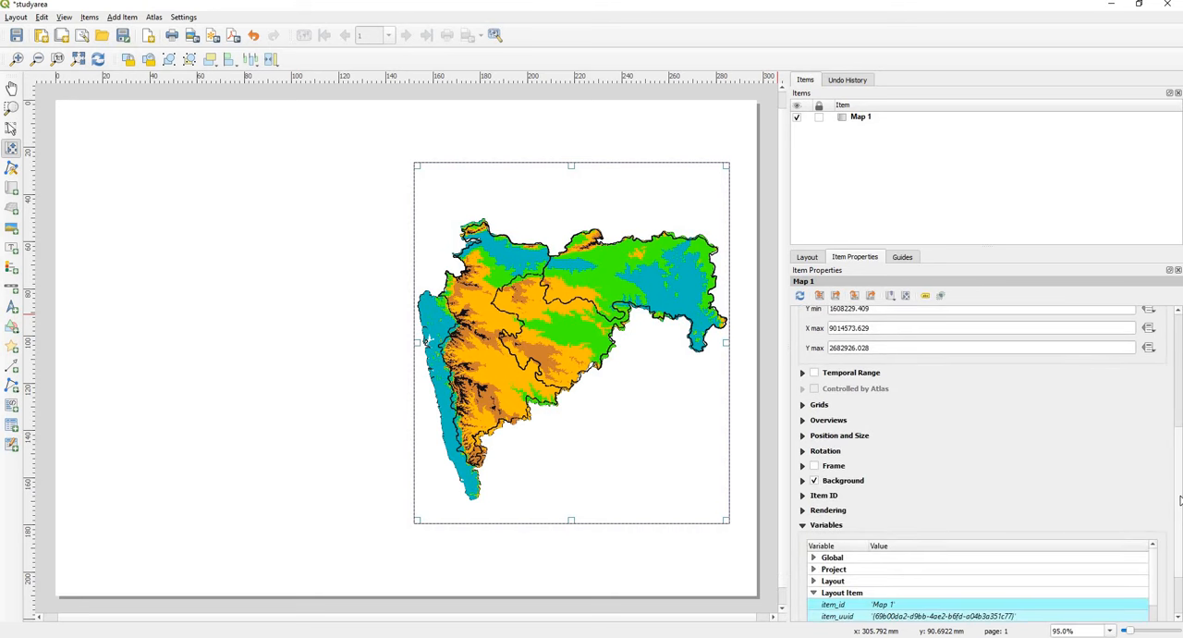
pyautogui.click(802, 405)
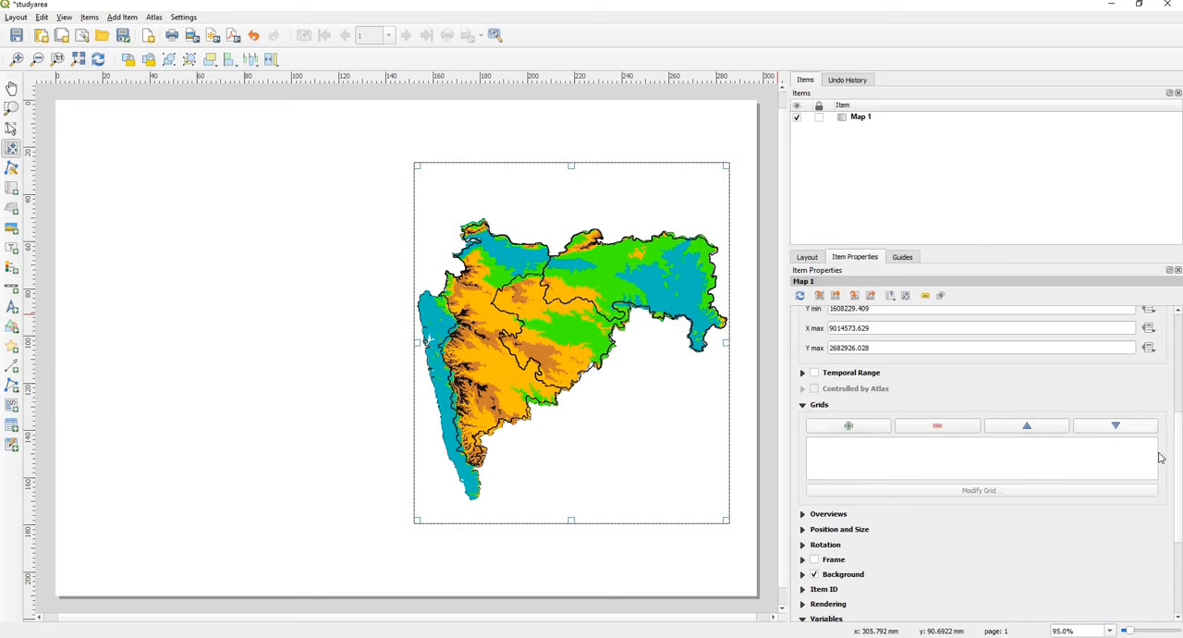
pyautogui.click(850, 427)
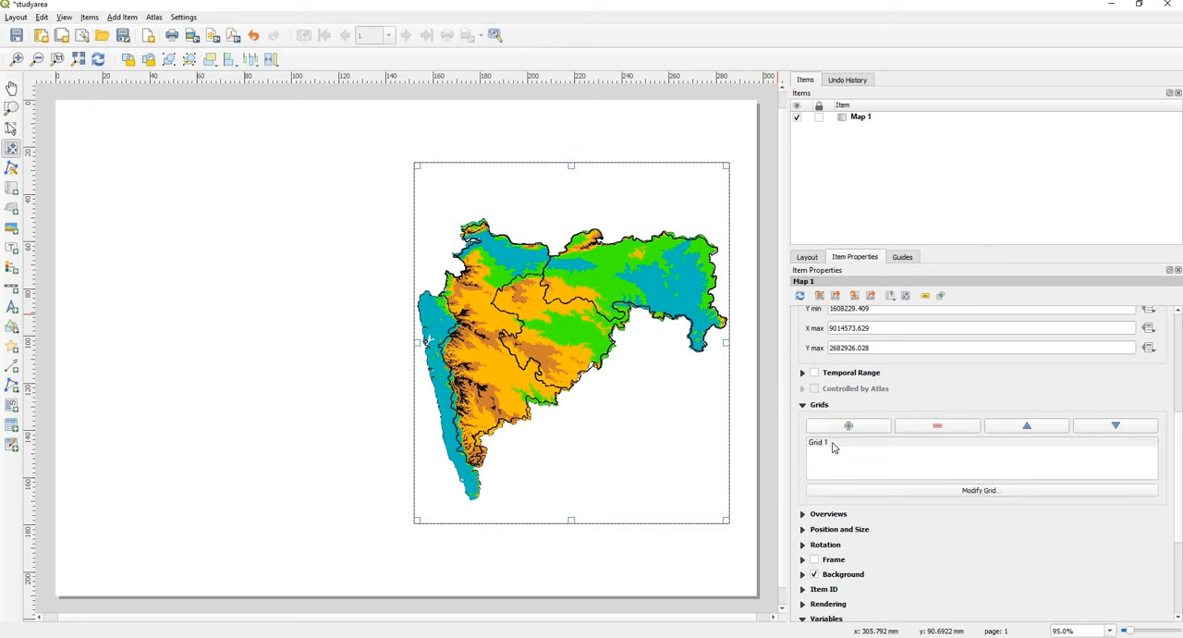
pyautogui.click(833, 446)
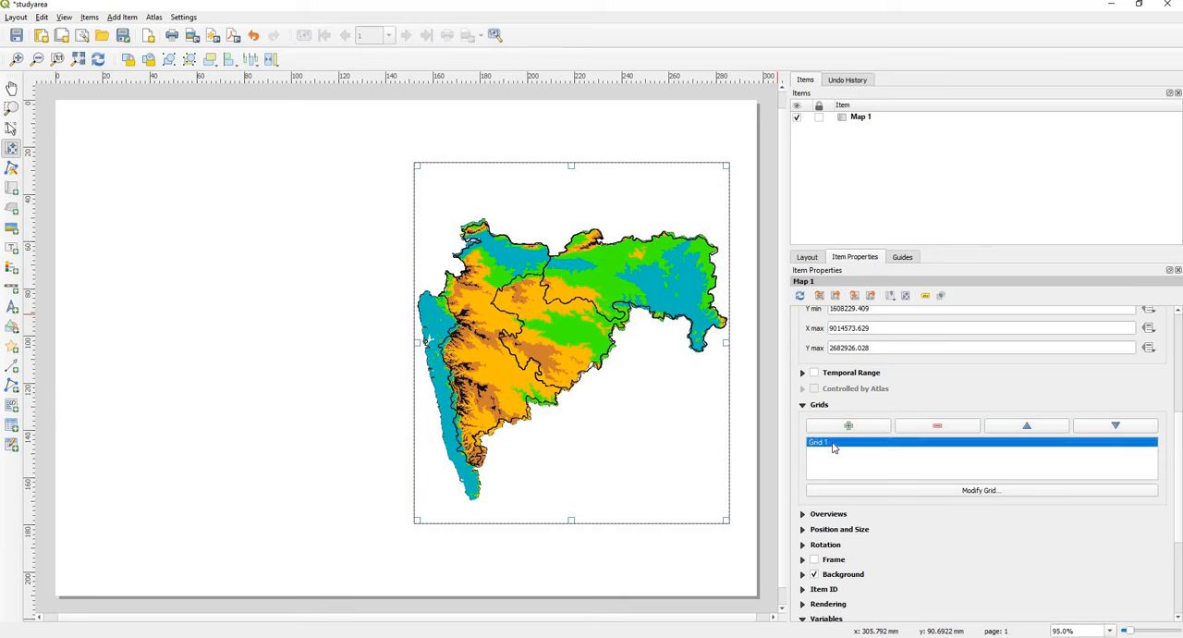
pyautogui.click(988, 492)
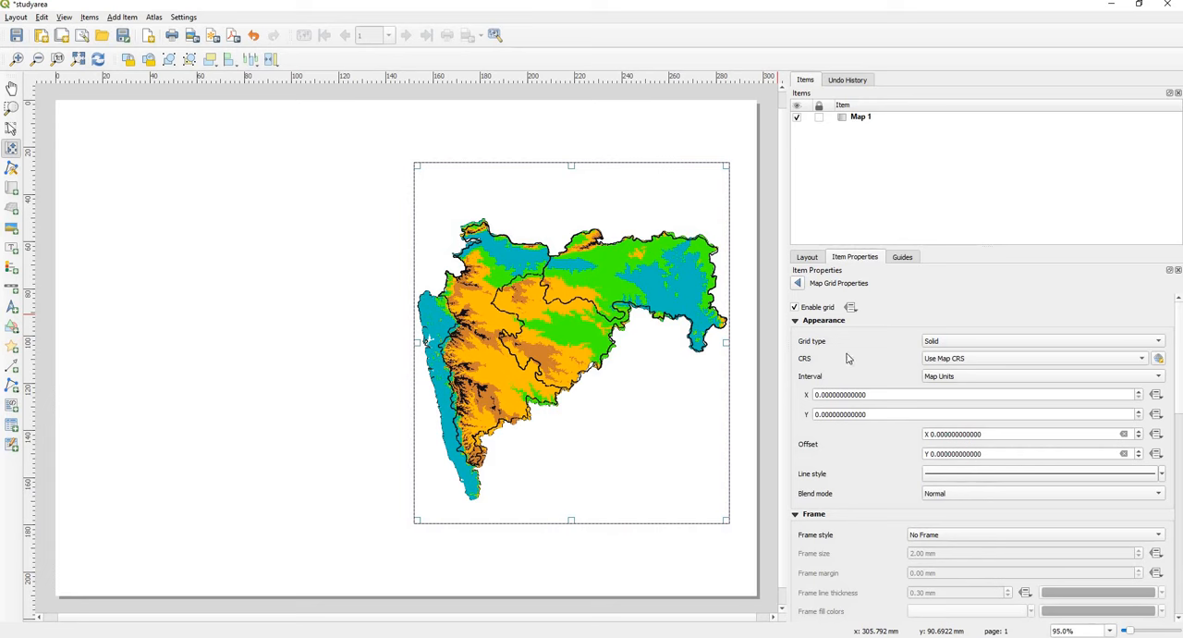
# Step: Set the grid's CRS to EPSG:4326 - WGS 84 with X and Y intervals of 2 map units
pyautogui.click(970, 363)
pyautogui.click(986, 382)
pyautogui.click(817, 395)
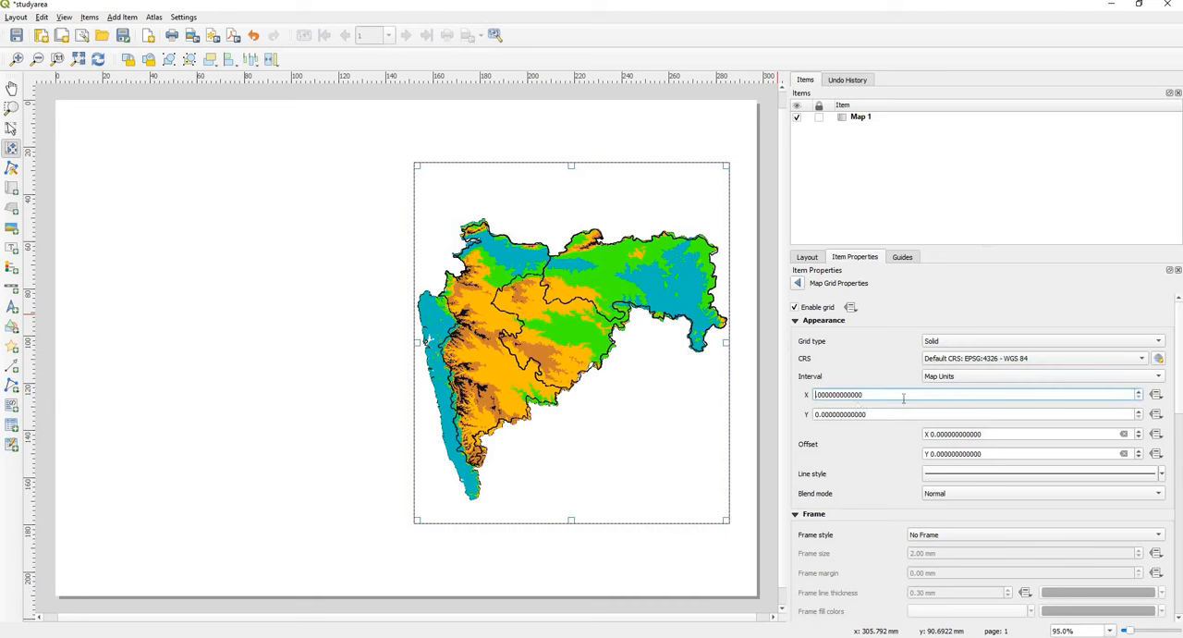
pyautogui.press('Delete')
pyautogui.write('2.')
pyautogui.click(816, 414)
pyautogui.press('Delete')
pyautogui.write('2')
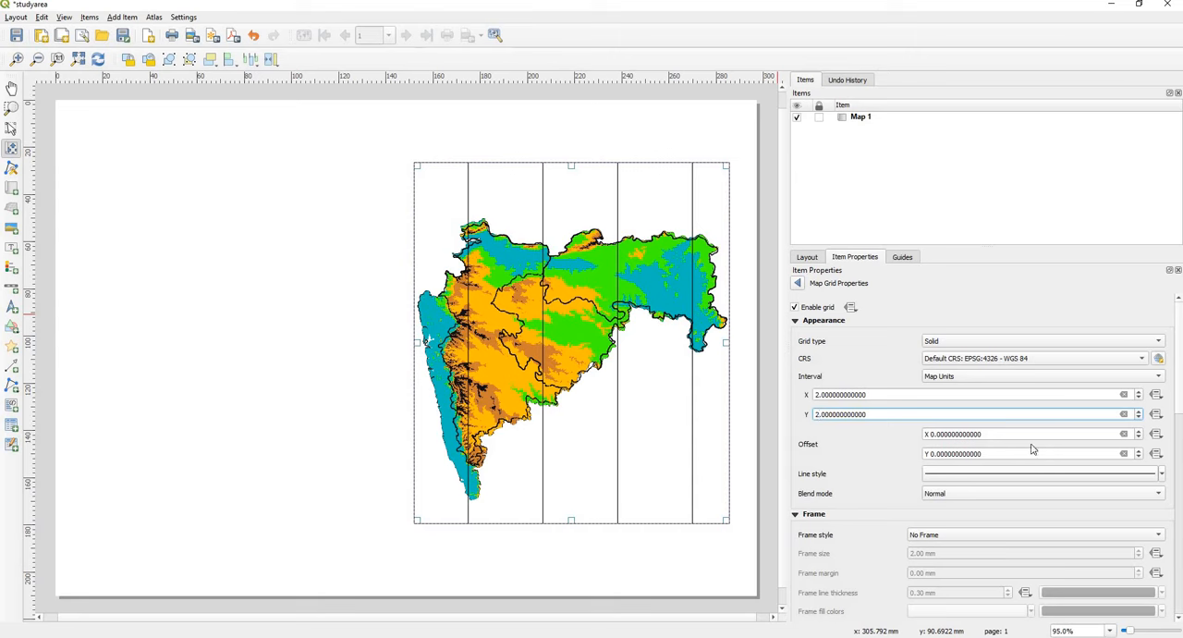
# Step: Make the grid lines invisible by setting the line symbol's opacity to 0%
pyautogui.moveTo(1179, 405); pyautogui.dragTo(1178, 491)
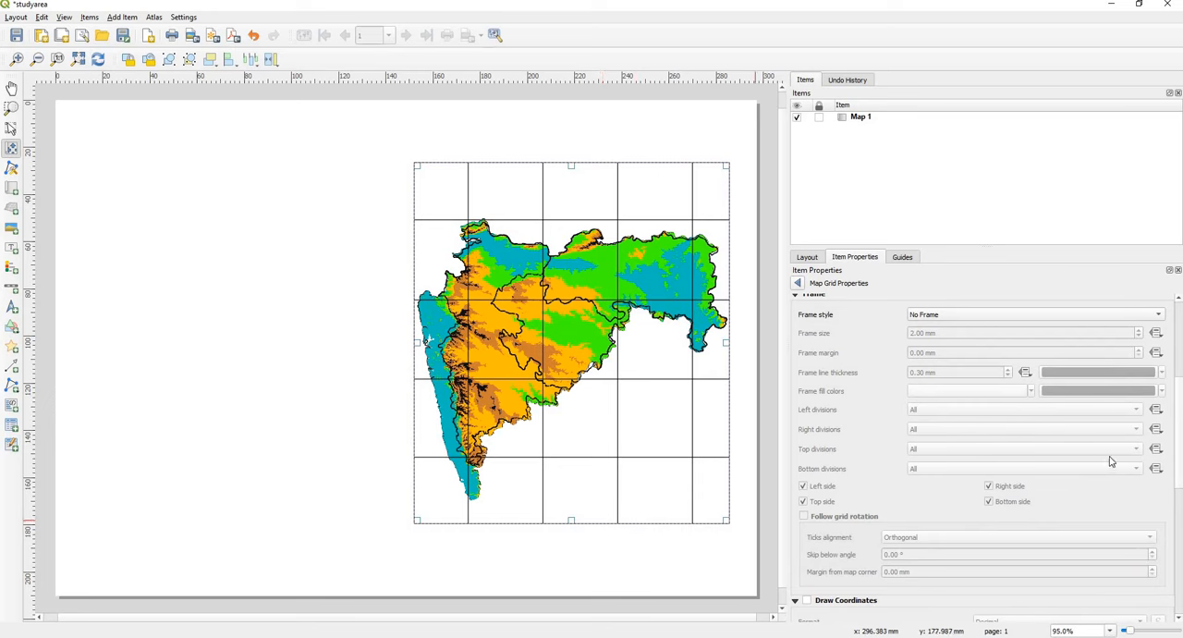
pyautogui.moveTo(1177, 467); pyautogui.dragTo(1177, 445)
pyautogui.scroll(2, 1178, 445)
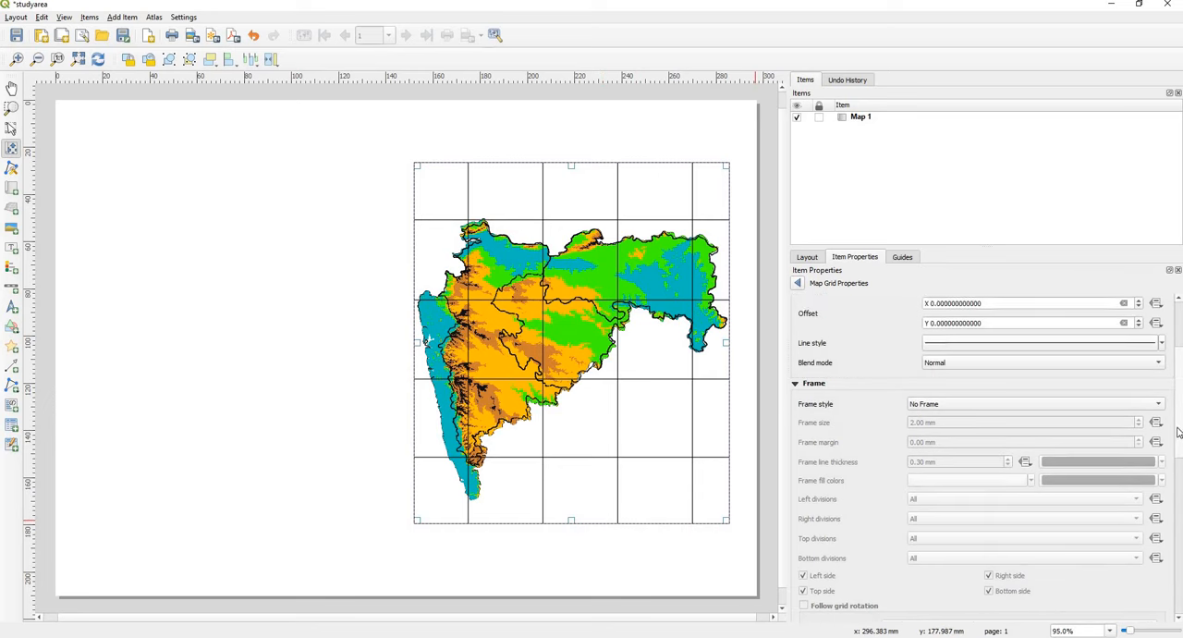
pyautogui.click(1144, 357)
pyautogui.moveTo(1147, 412); pyautogui.dragTo(1064, 413)
pyautogui.write('0')
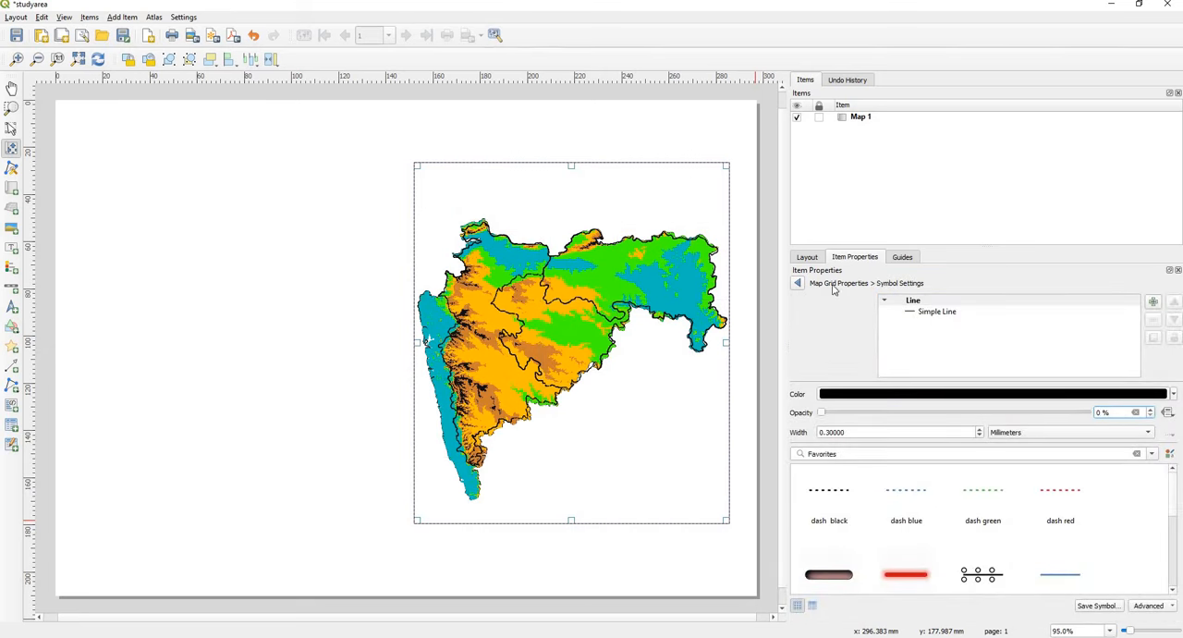
pyautogui.click(798, 285)
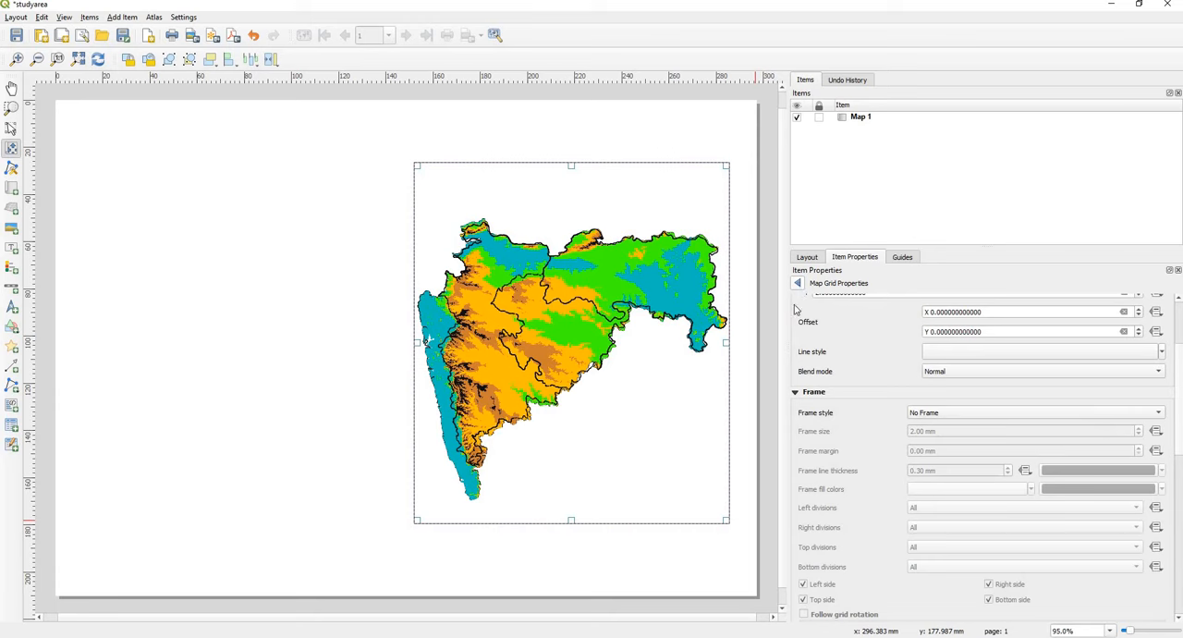
# Step: Give the map grid a Zebra (Nautical) frame style
pyautogui.scroll(-3, 1179, 381)
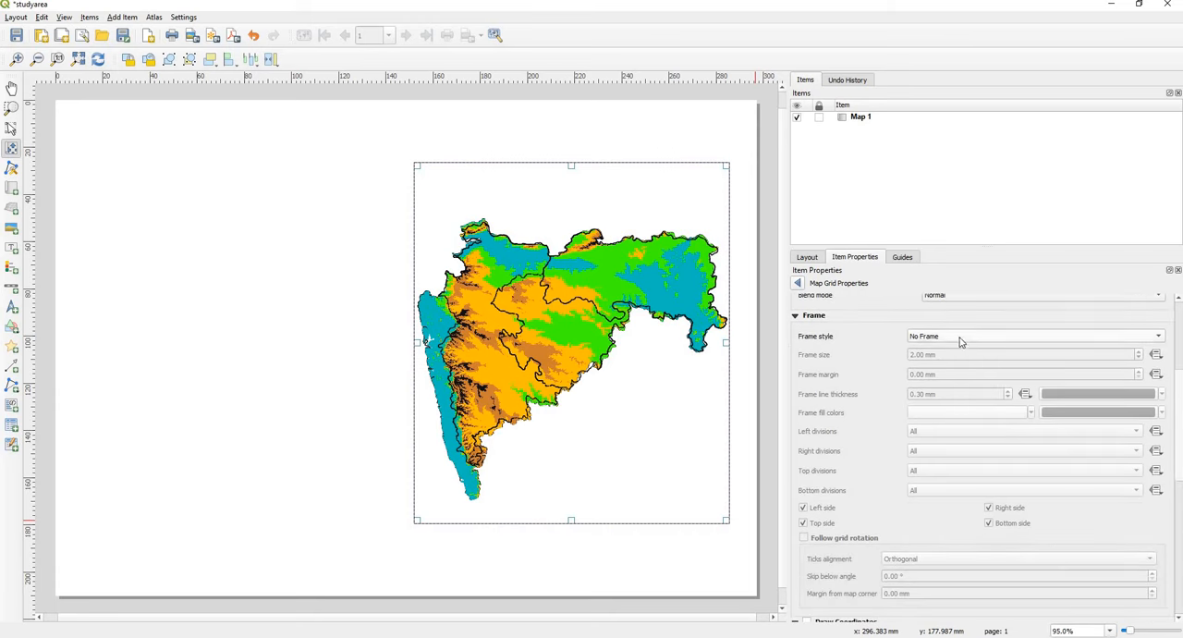
pyautogui.click(960, 340)
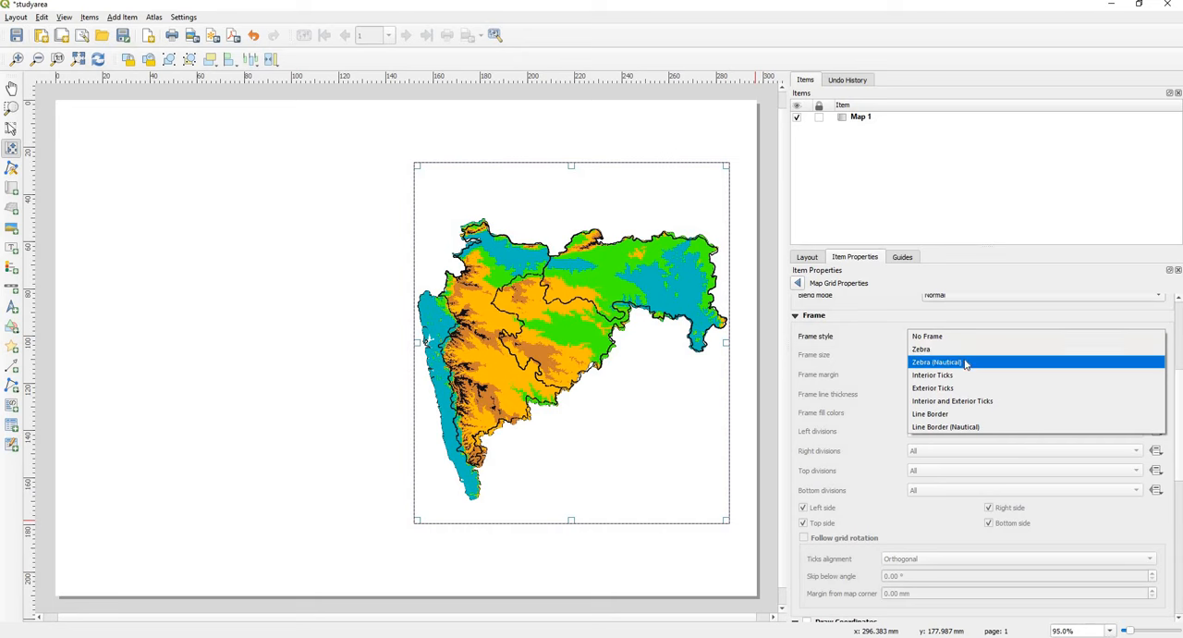
pyautogui.click(966, 362)
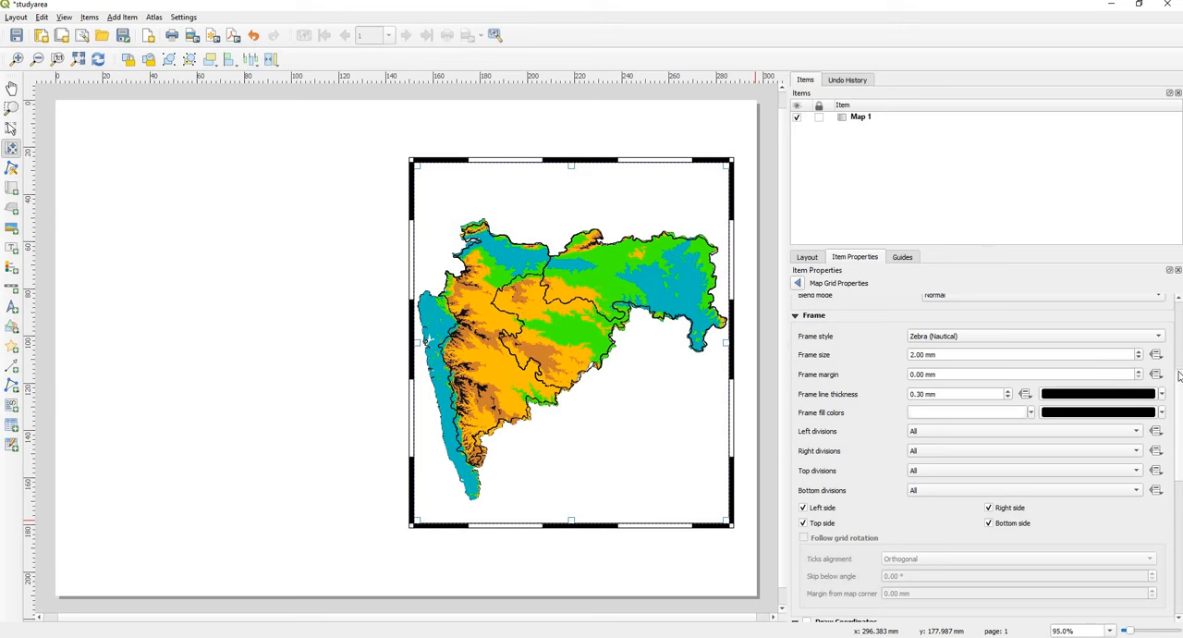
# Step: Enable coordinate labels on the grid and set their format to Decimal with Suffix
pyautogui.moveTo(1174, 422); pyautogui.dragTo(1165, 514)
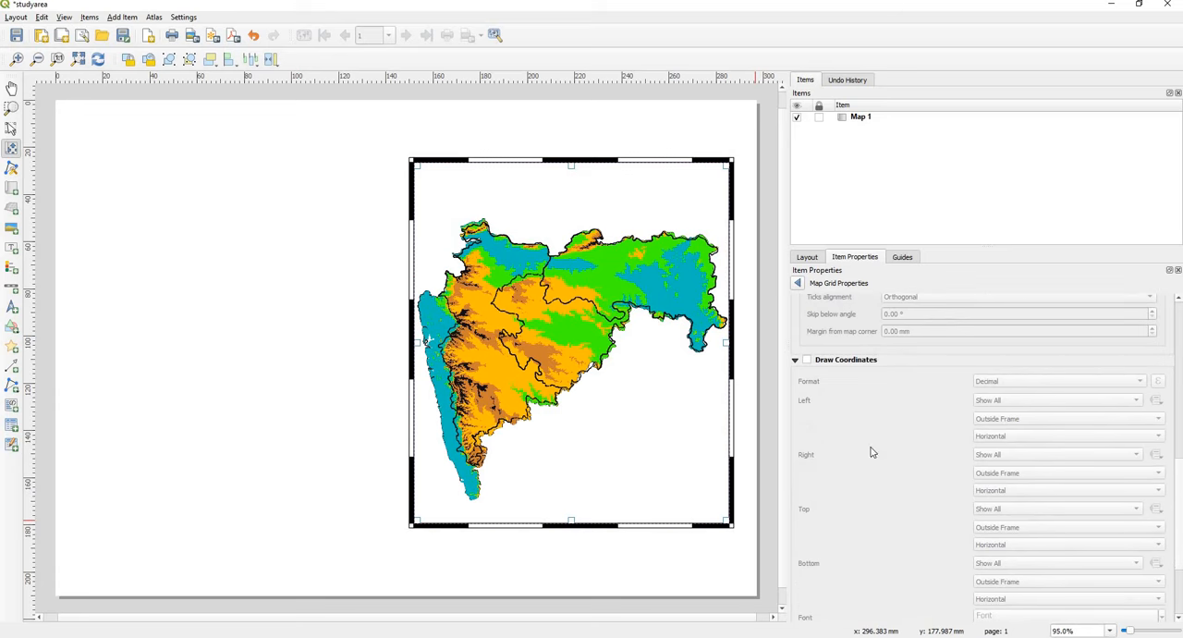
pyautogui.click(809, 360)
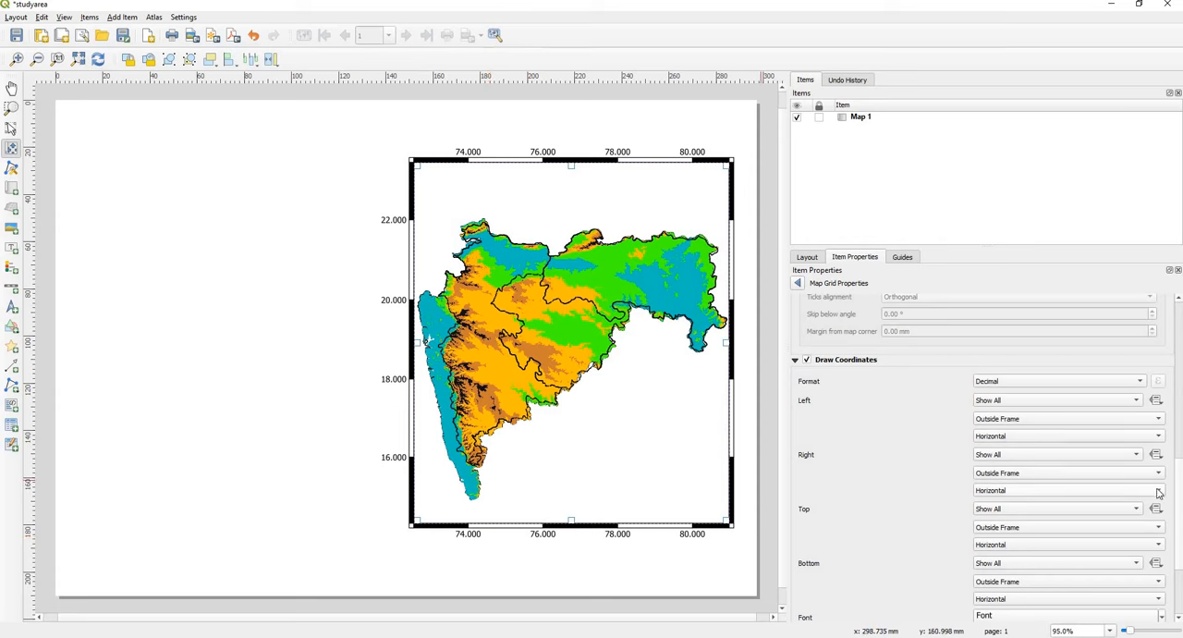
pyautogui.scroll(-3, 1178, 493)
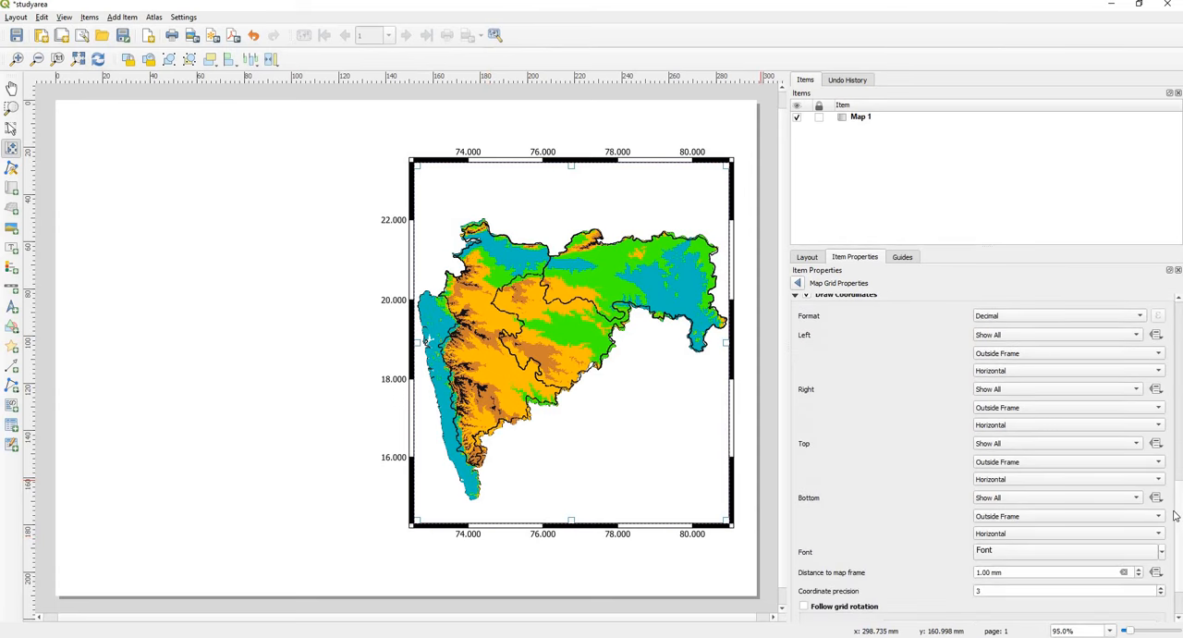
pyautogui.click(1036, 322)
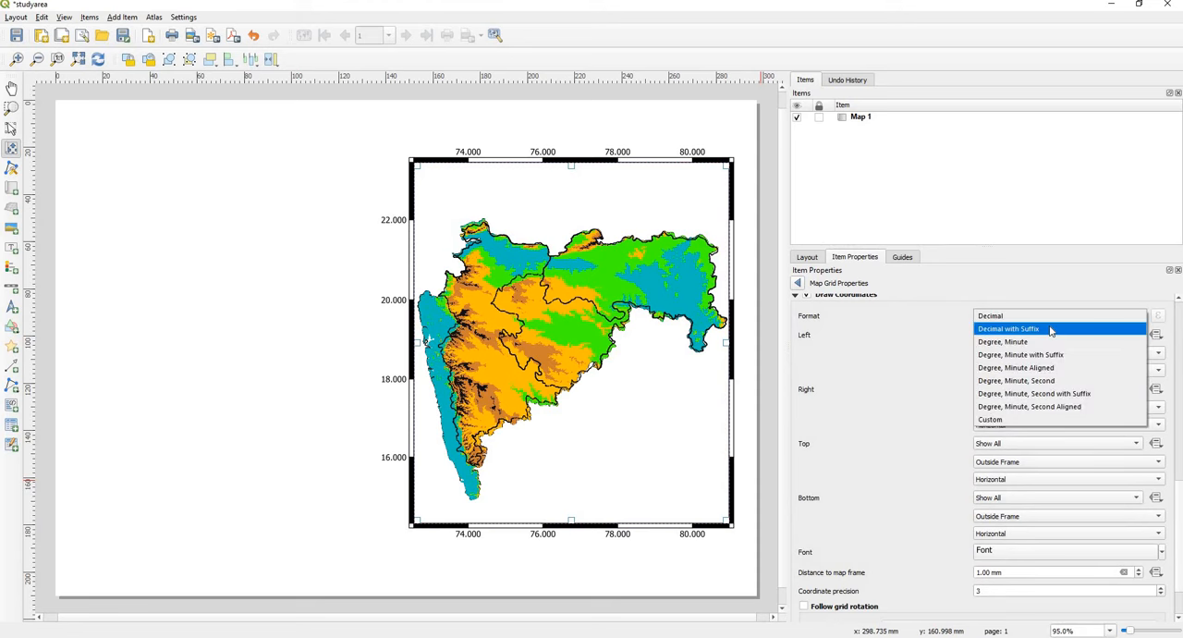
pyautogui.click(1051, 329)
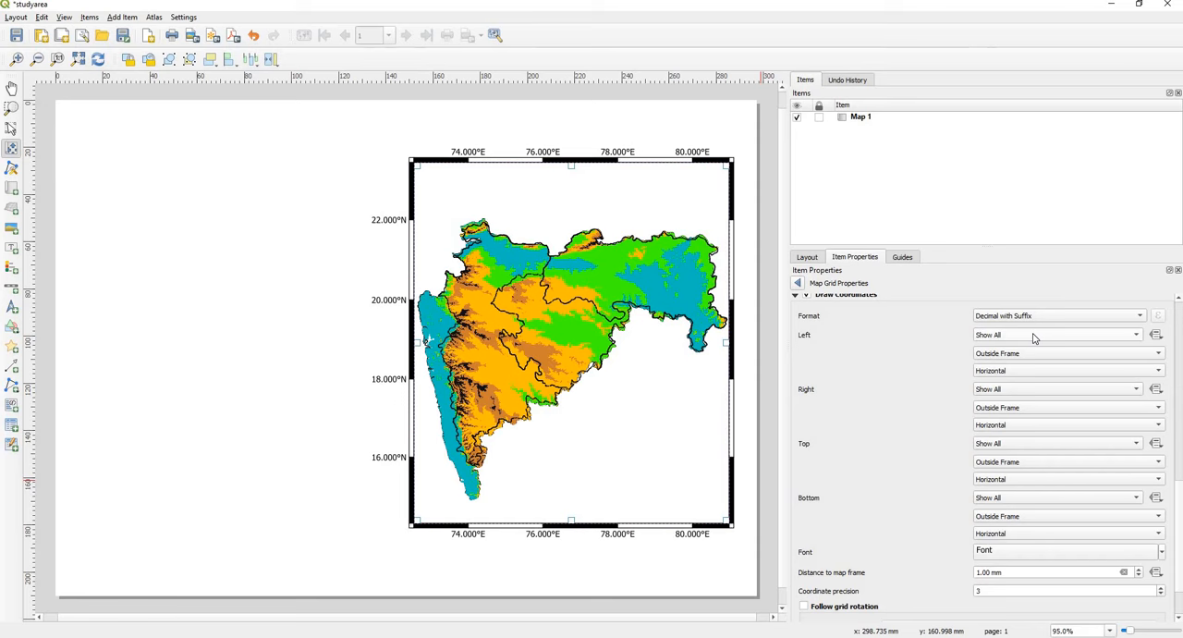
# Step: Disable the grid coordinate labels along the map's top and right sides
pyautogui.click(989, 446)
pyautogui.click(1008, 485)
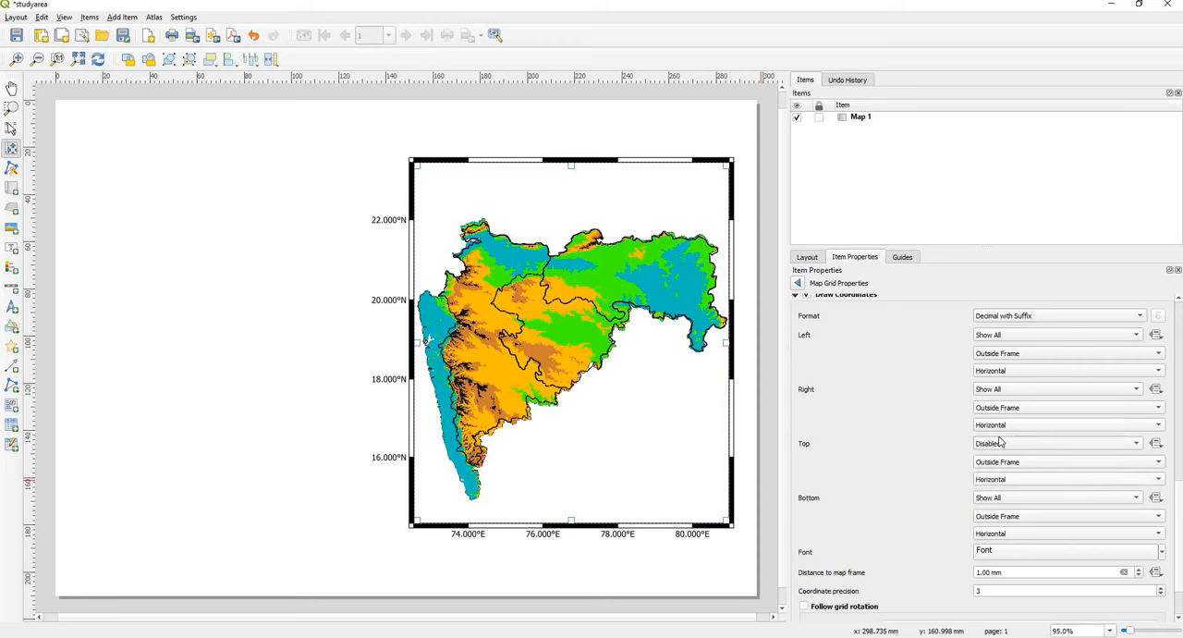
pyautogui.click(1002, 392)
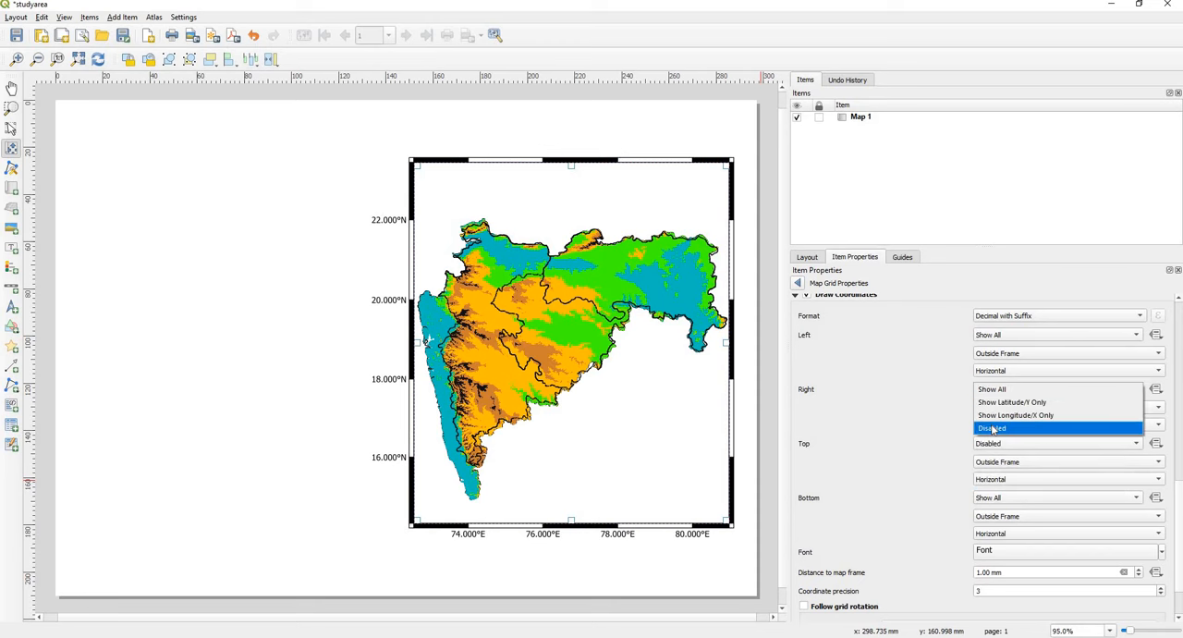
pyautogui.click(993, 429)
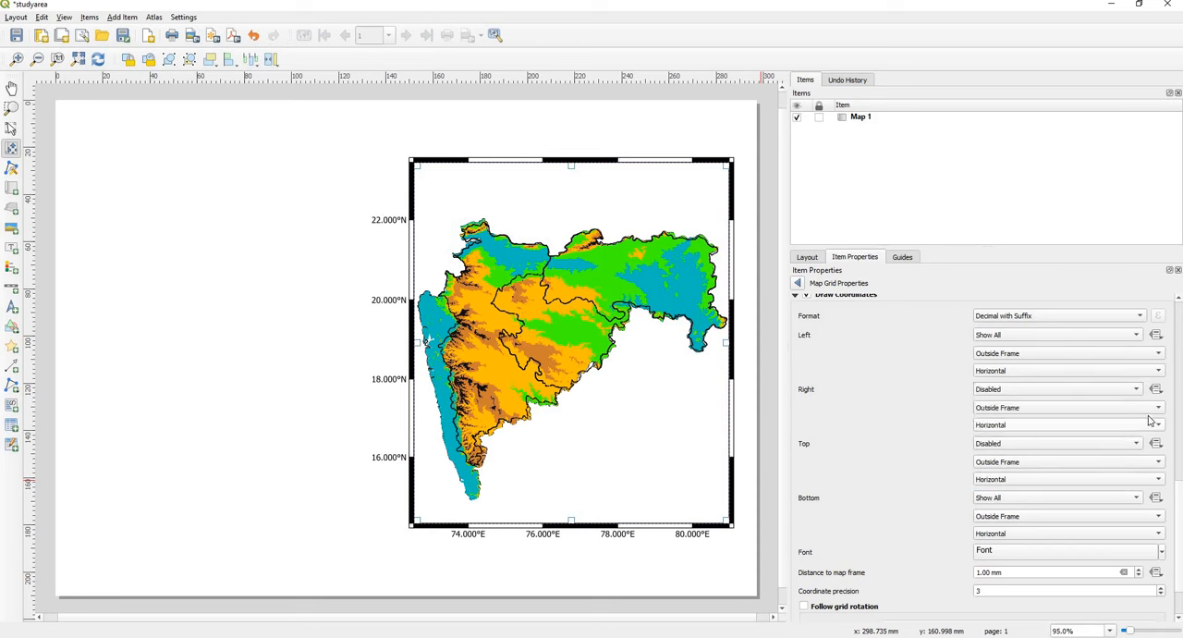
# Step: Set the grid's coordinate precision to 0 decimal places
pyautogui.click(1179, 468)
pyautogui.moveTo(1180, 472); pyautogui.dragTo(1177, 593)
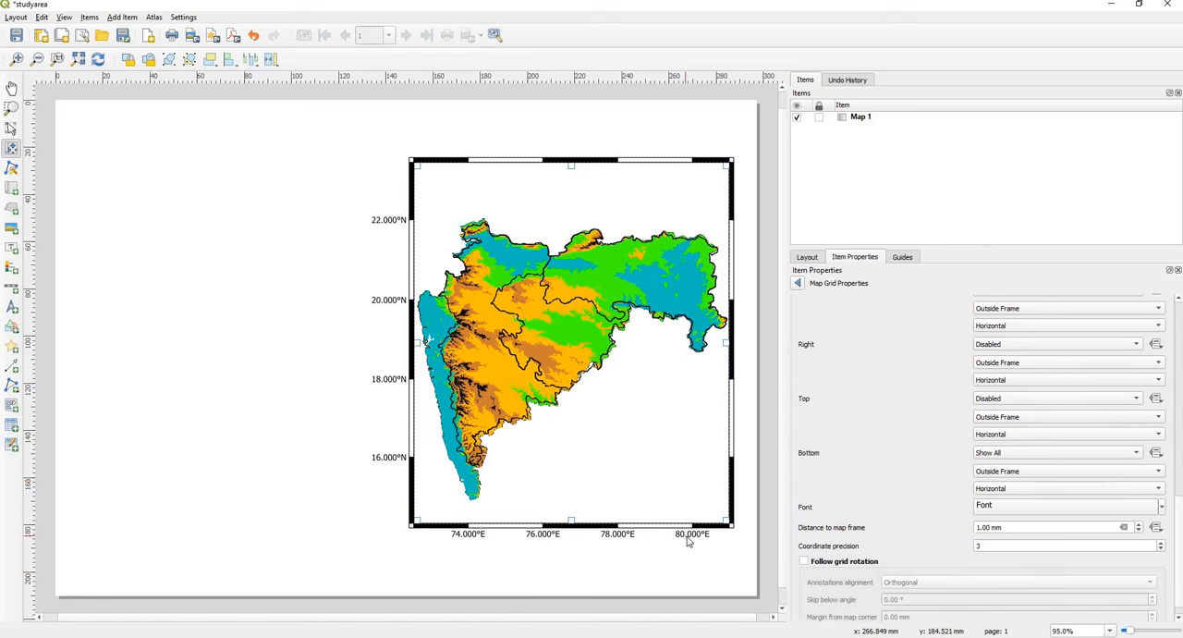
pyautogui.doubleClick(976, 546)
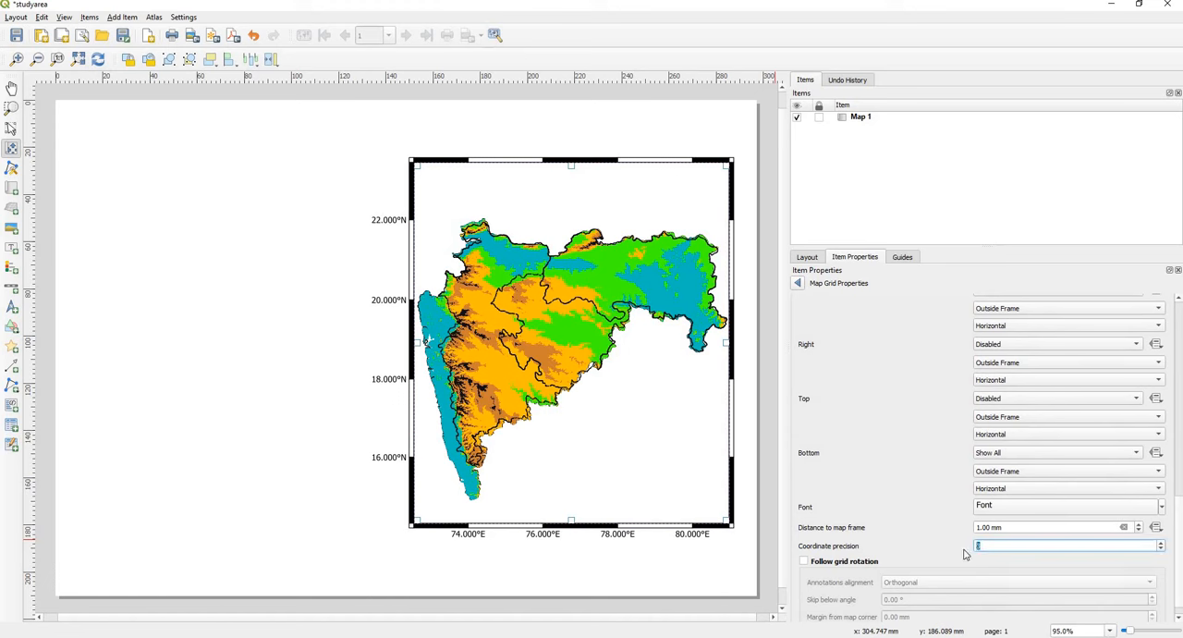
pyautogui.write('0')
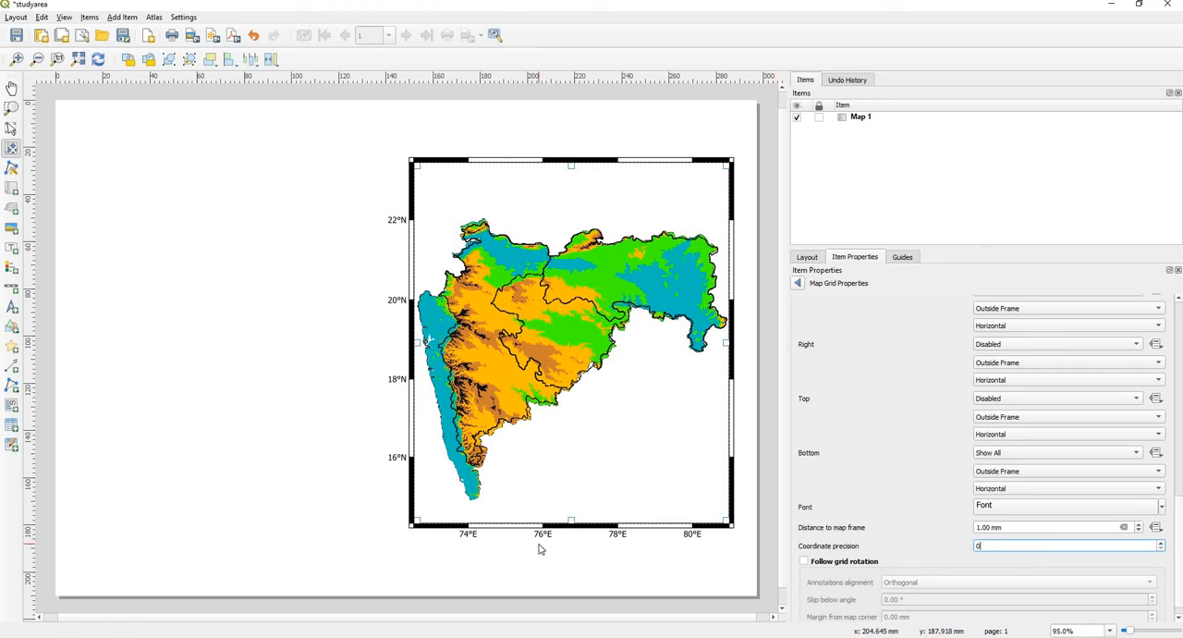
# Step: Change the grid annotation font to Times New Roman in Bold style
pyautogui.click(999, 508)
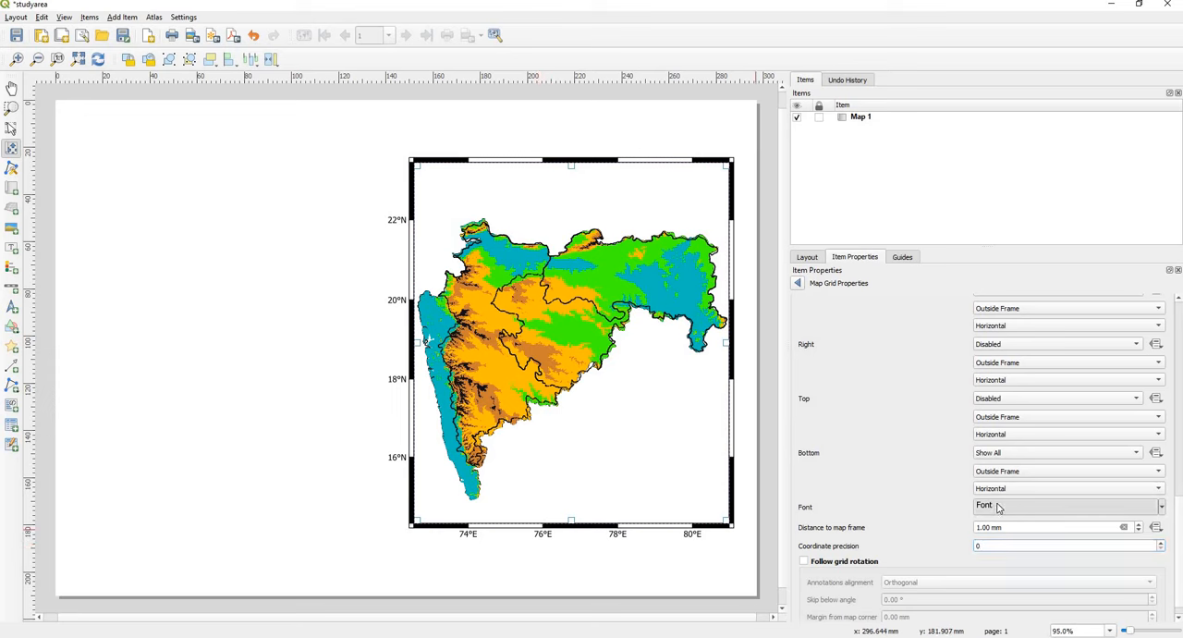
pyautogui.click(797, 282)
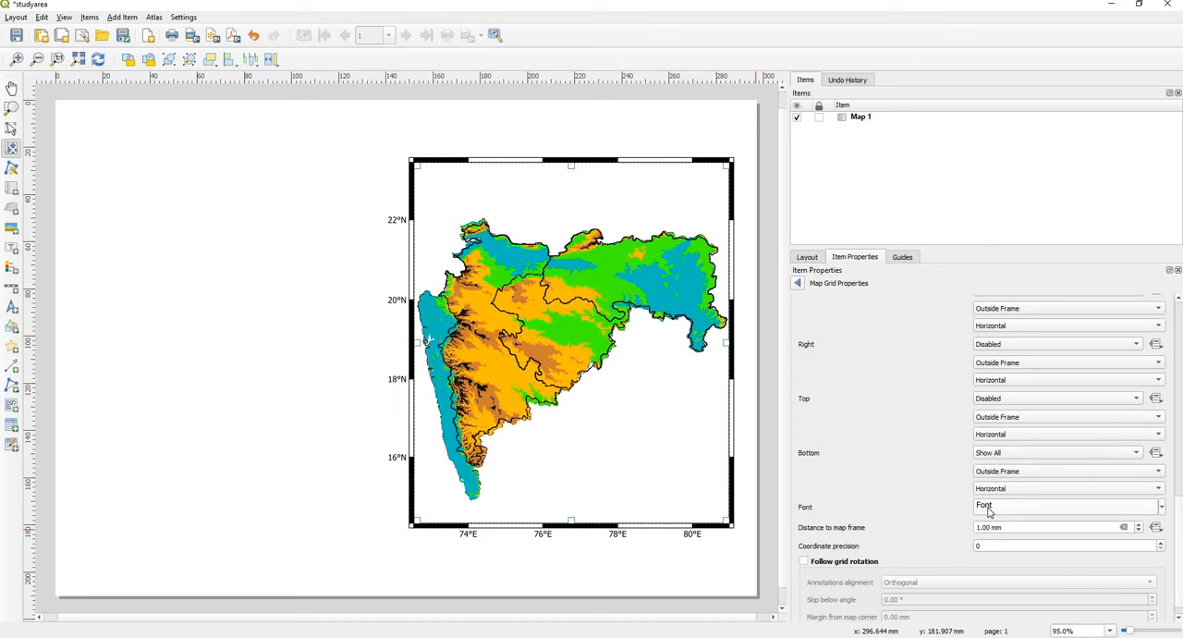
pyautogui.click(988, 509)
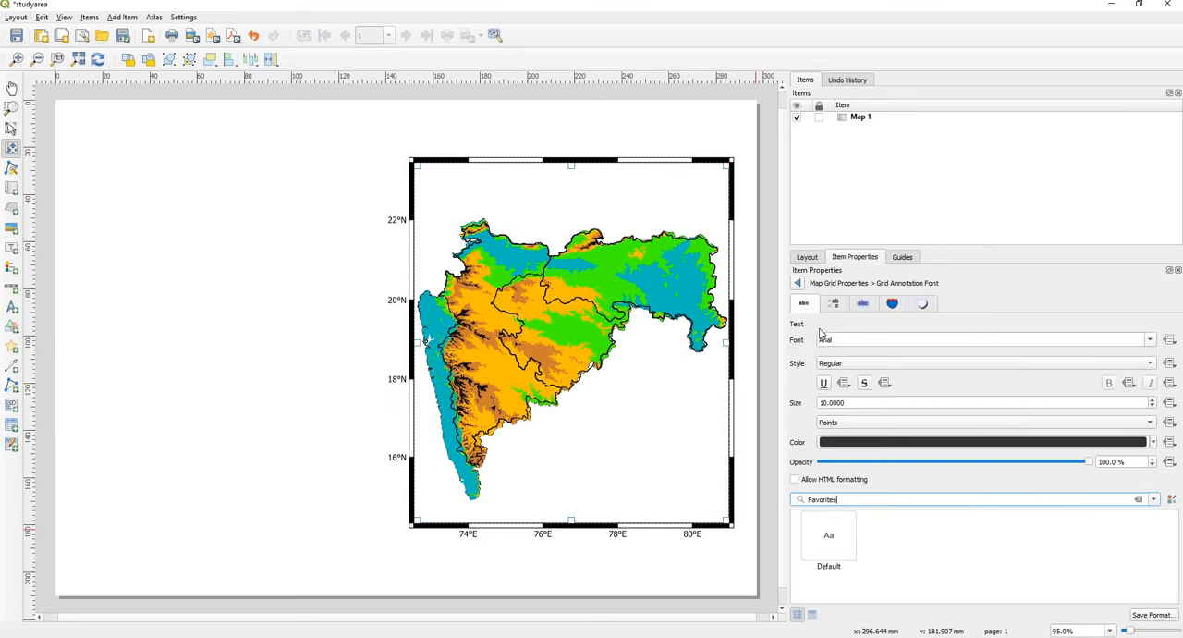
pyautogui.click(843, 339)
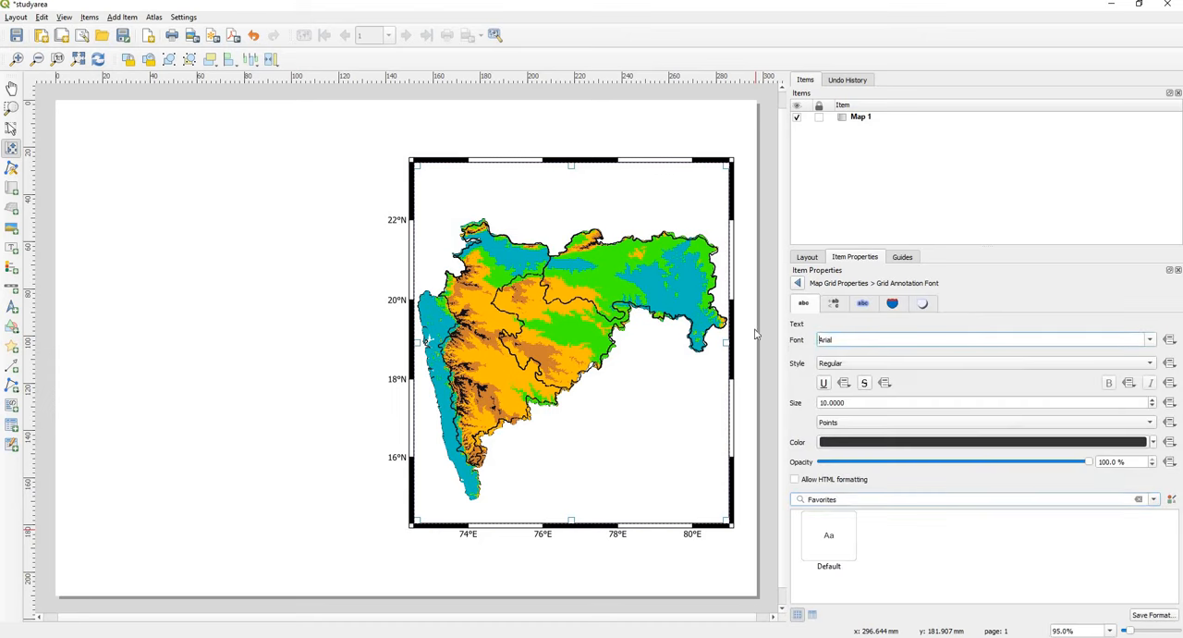
pyautogui.hotkey('ctrl', 'a')
pyautogui.write('tim')
pyautogui.press('Return')
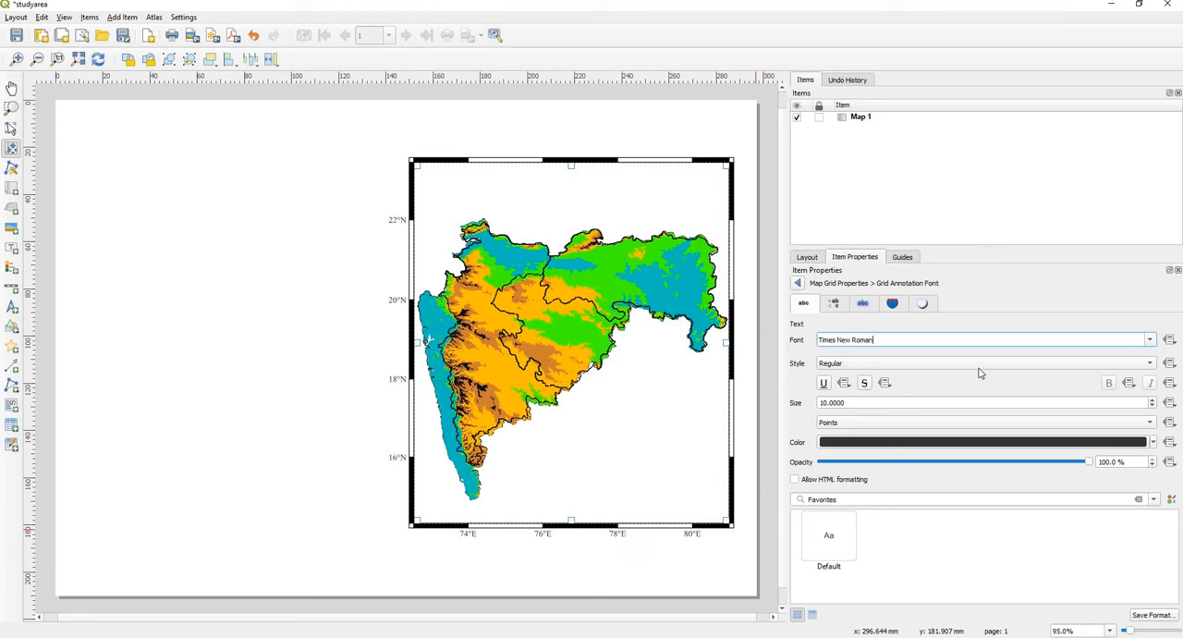
pyautogui.click(1023, 368)
pyautogui.click(932, 377)
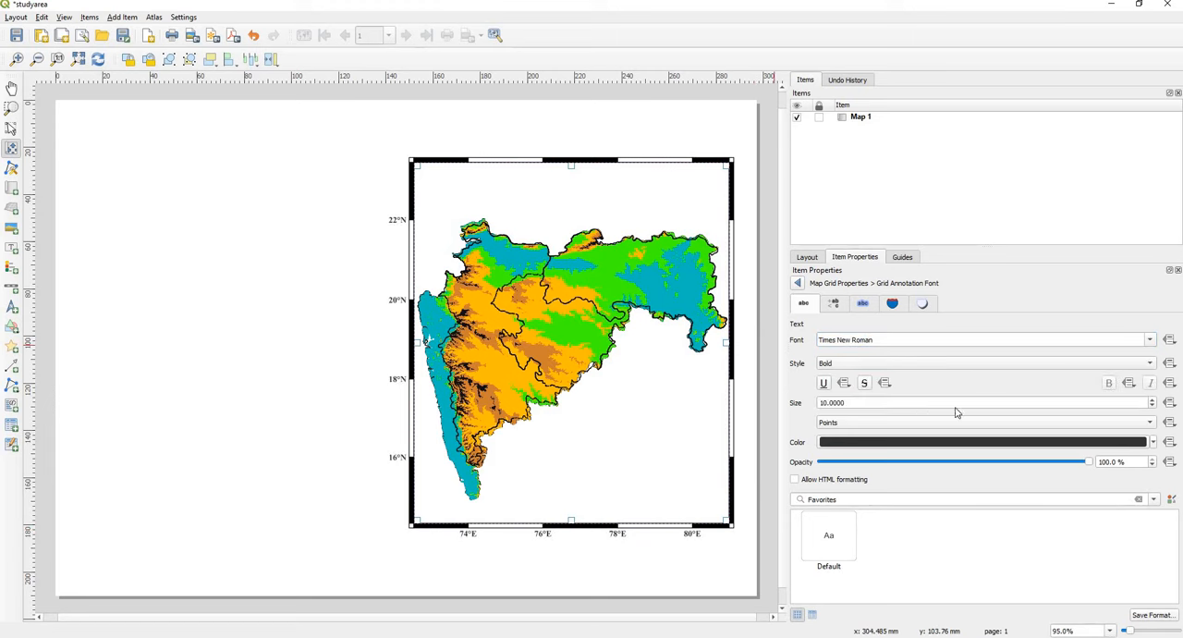
# Step: Set the grid annotation font size to 13 points and return to the map grid properties
pyautogui.click(1152, 401)
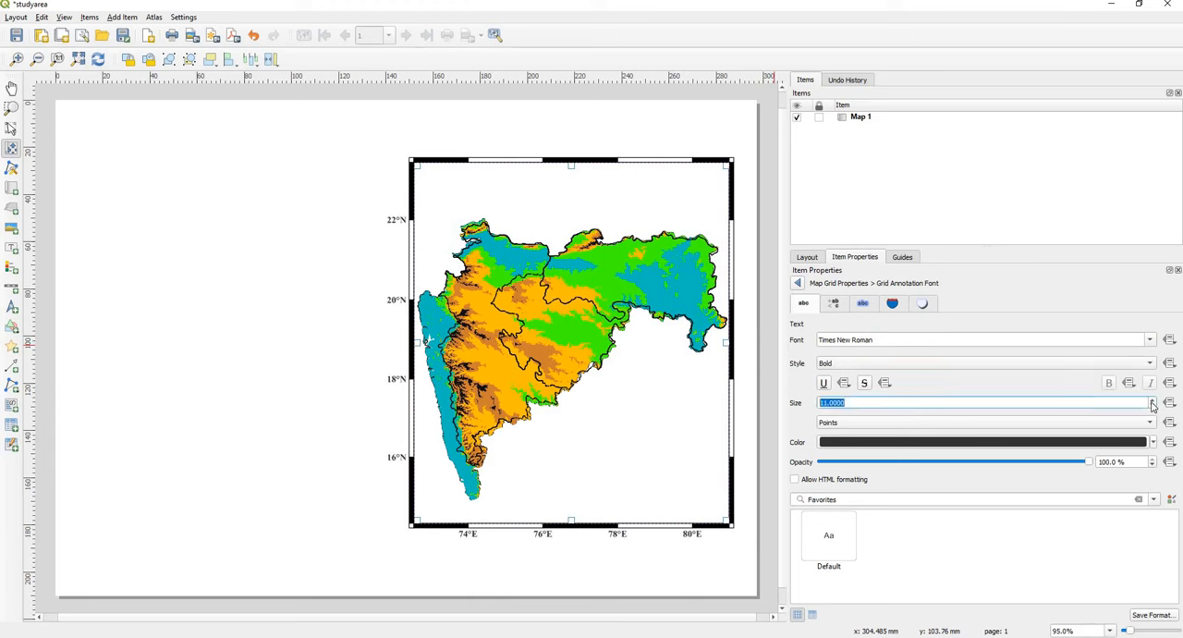
pyautogui.click(1152, 401)
pyautogui.click(1152, 401)
pyautogui.click(1152, 401)
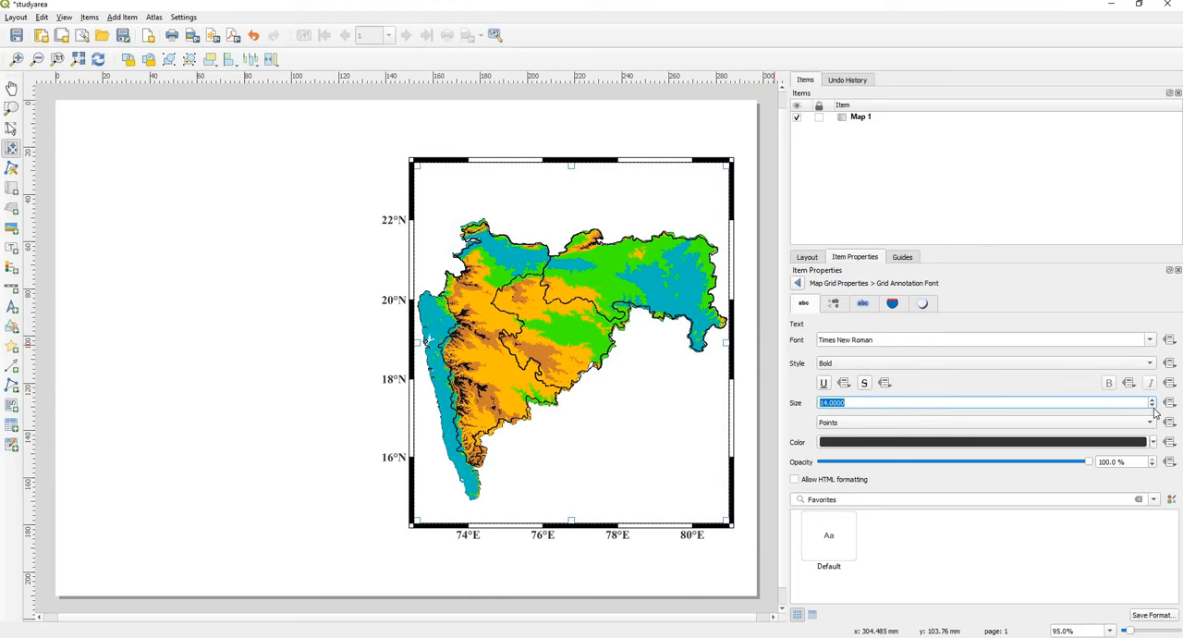
pyautogui.click(1153, 406)
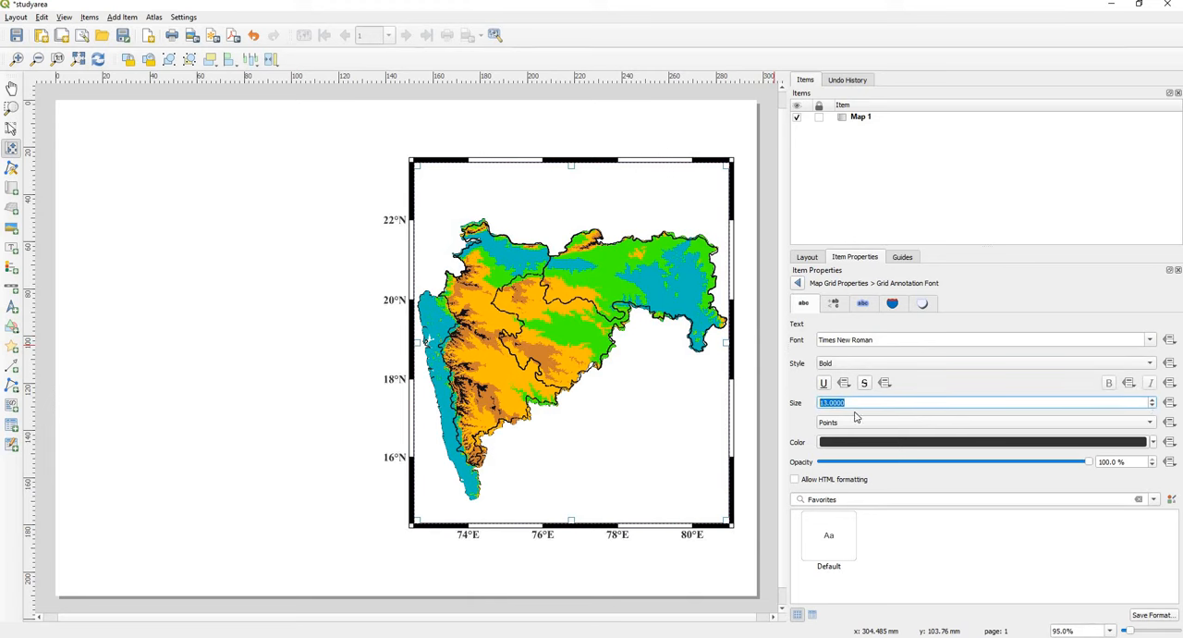
pyautogui.click(798, 283)
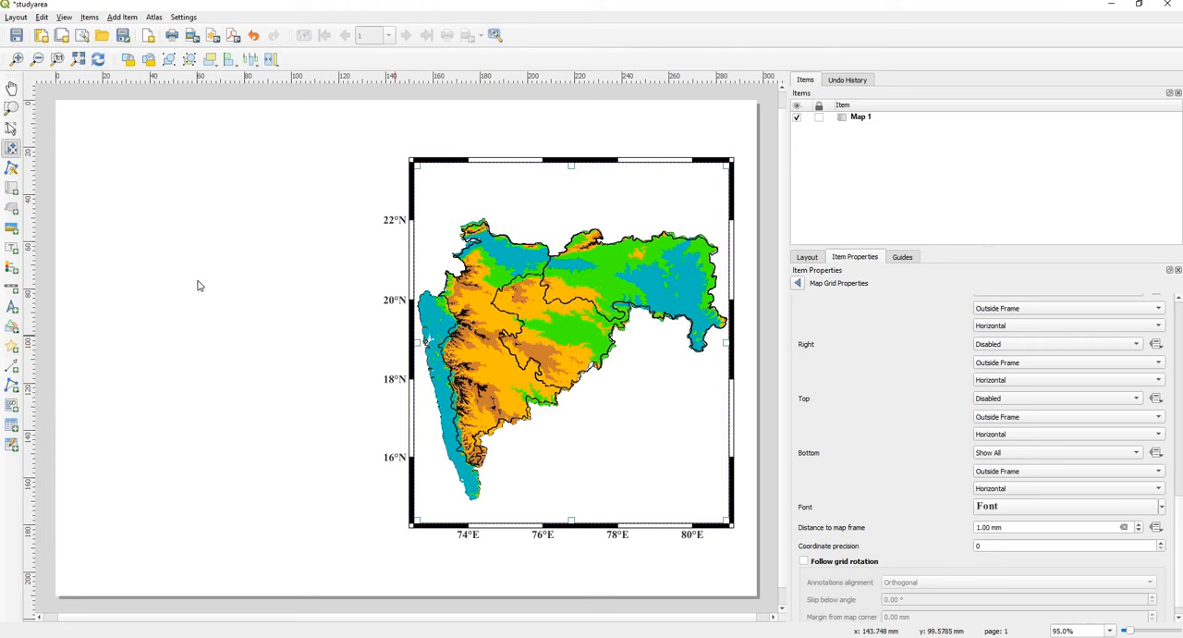
# Step: Add a legend over the map's lower-right area and move it up slightly
pyautogui.click(11, 268)
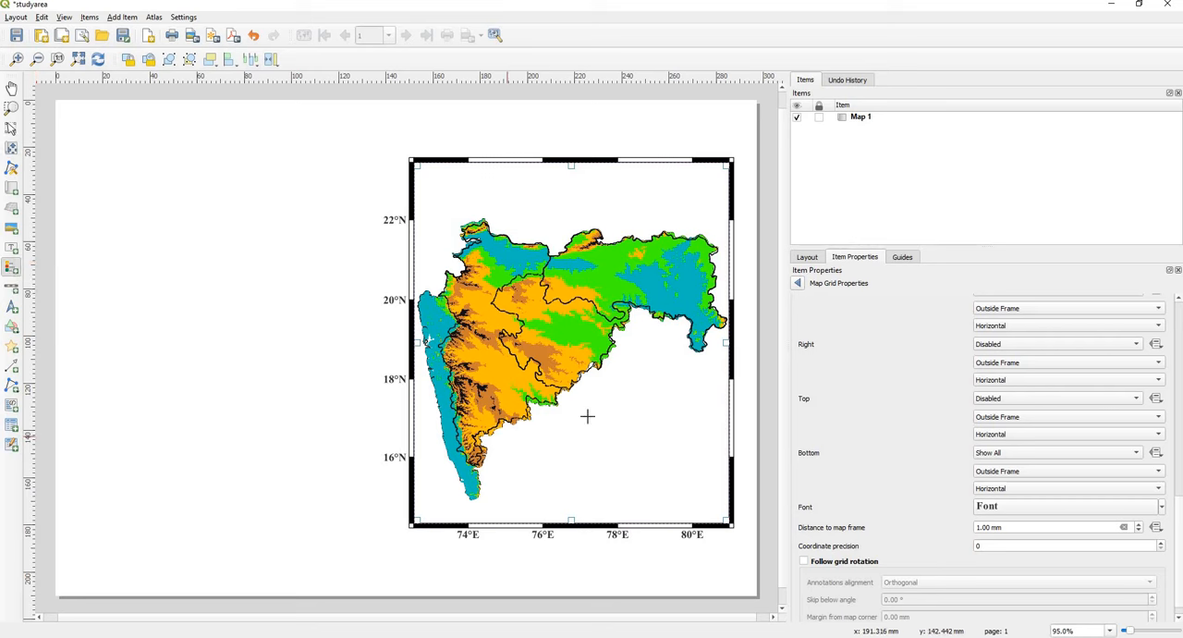
pyautogui.moveTo(588, 394); pyautogui.dragTo(708, 511)
pyautogui.press('v')
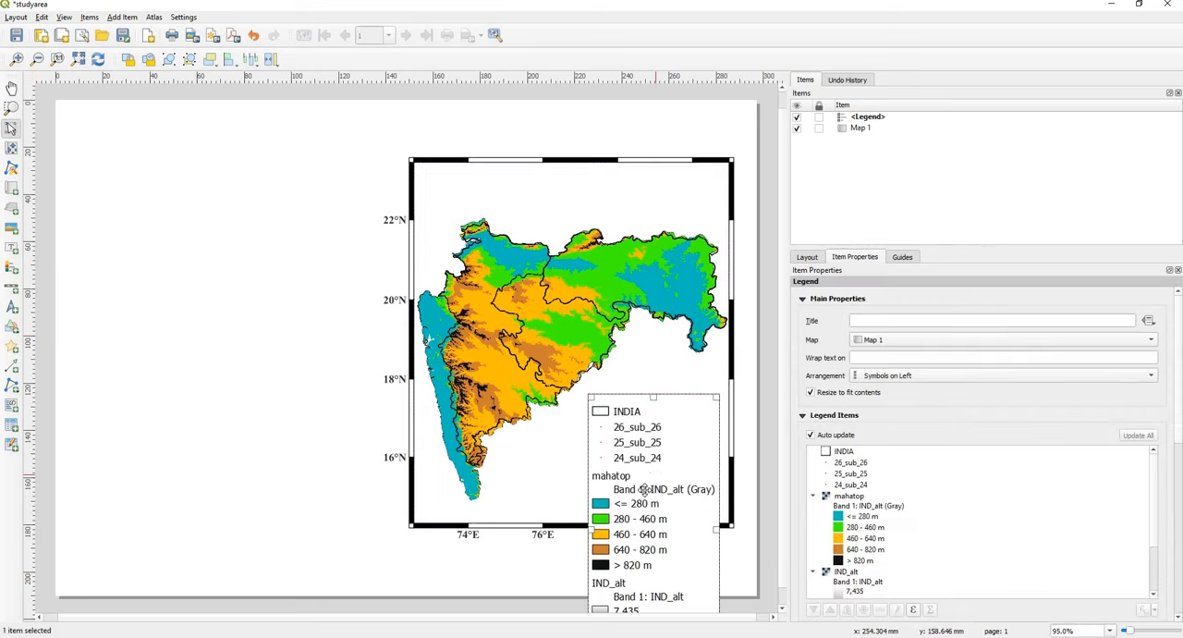
pyautogui.moveTo(651, 492); pyautogui.dragTo(650, 443)
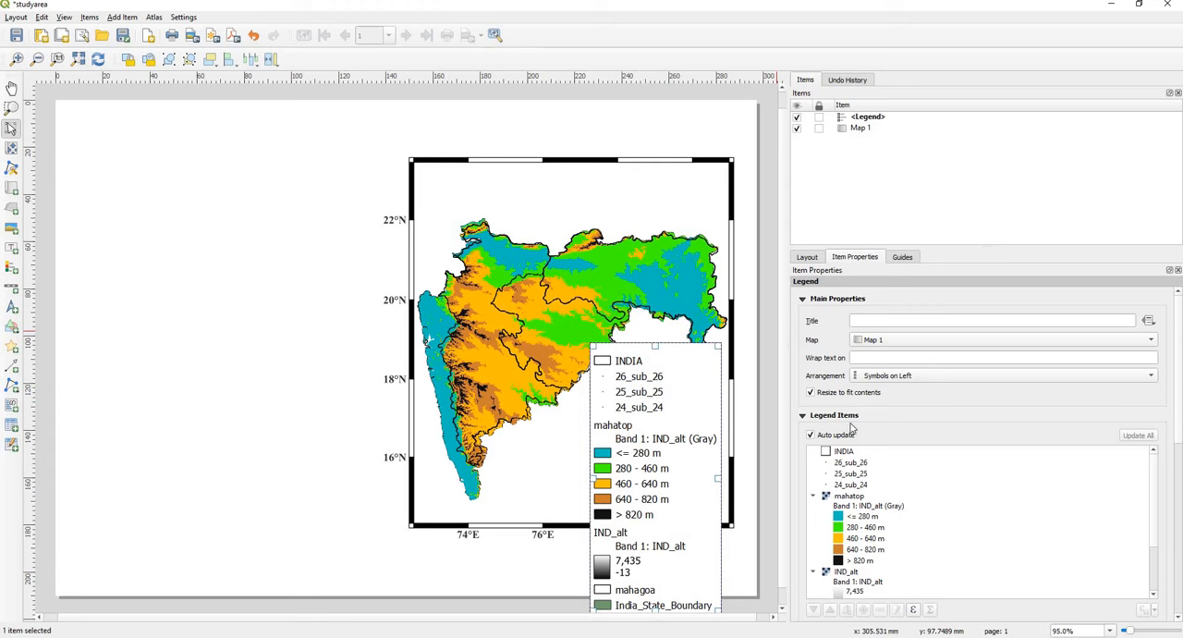
# Step: Turn off the legend's auto update and remove the 24_sub_24, 25_sub_25, 26_sub_26 and INDIA entries
pyautogui.click(810, 435)
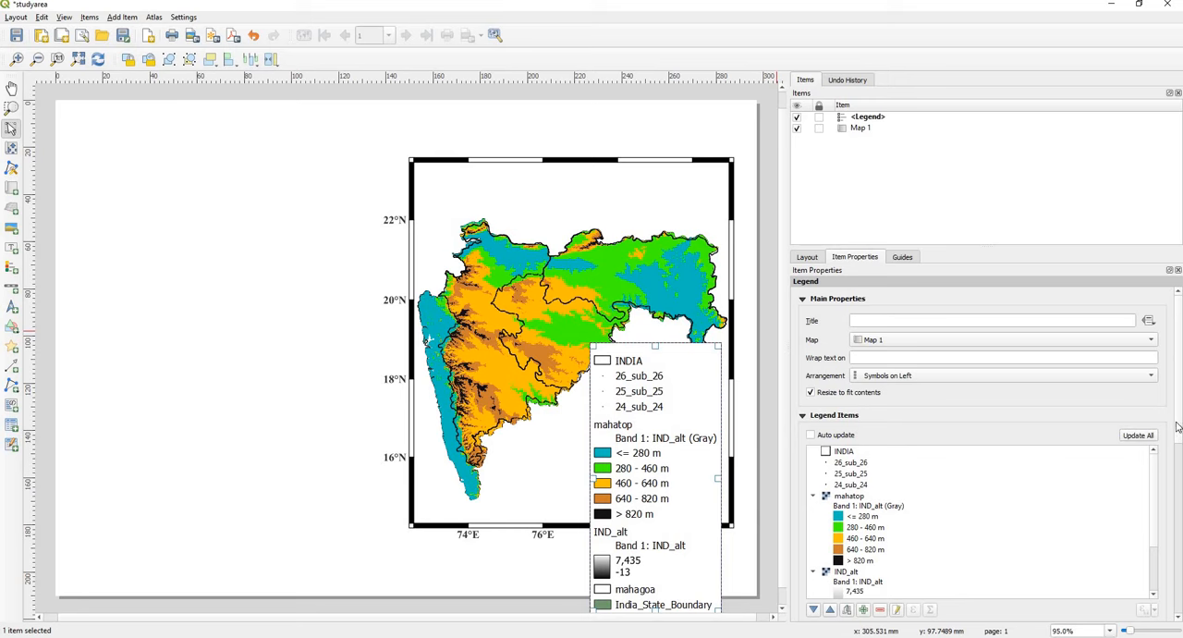
pyautogui.scroll(-3, 1178, 433)
pyautogui.scroll(1, 1151, 462)
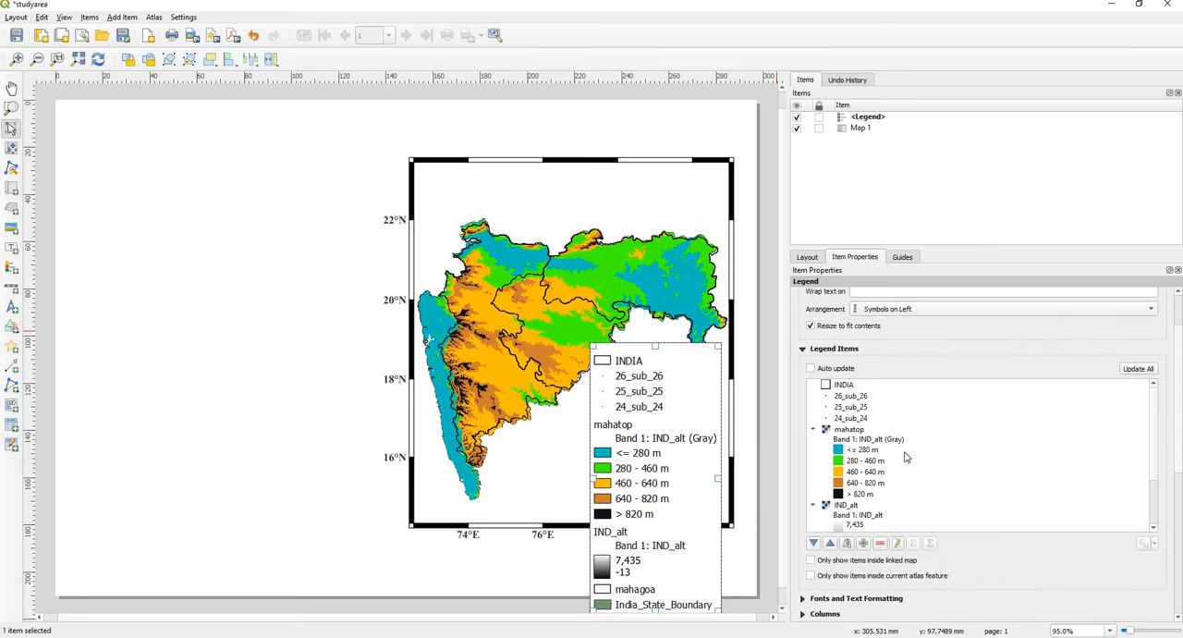
pyautogui.click(852, 419)
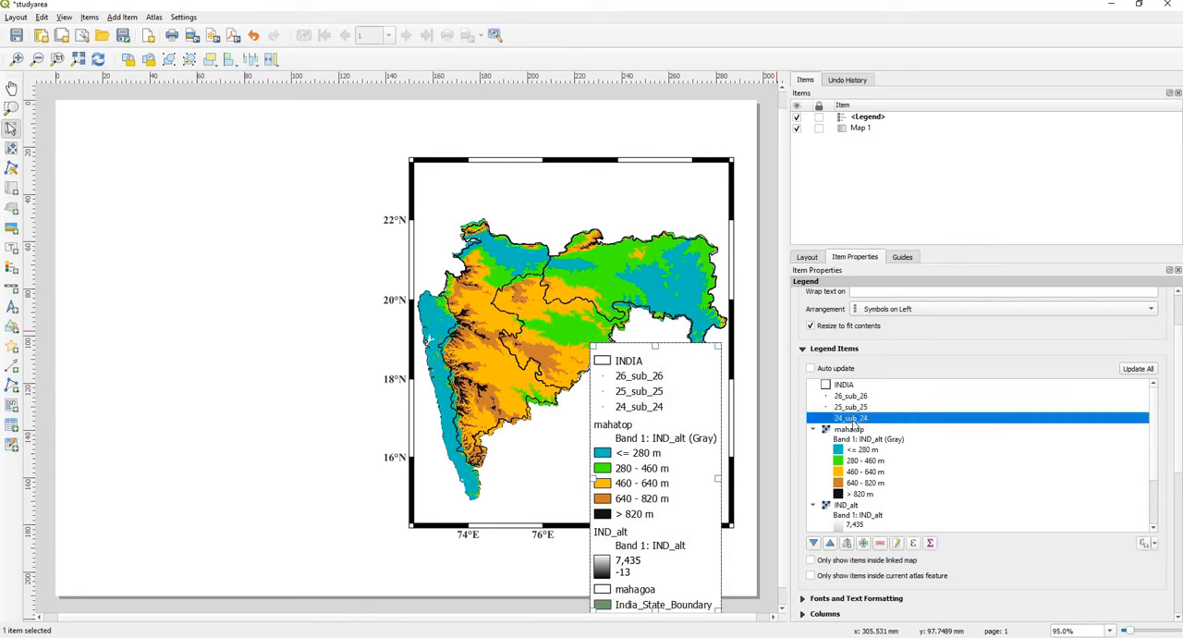
pyautogui.click(880, 544)
pyautogui.click(852, 407)
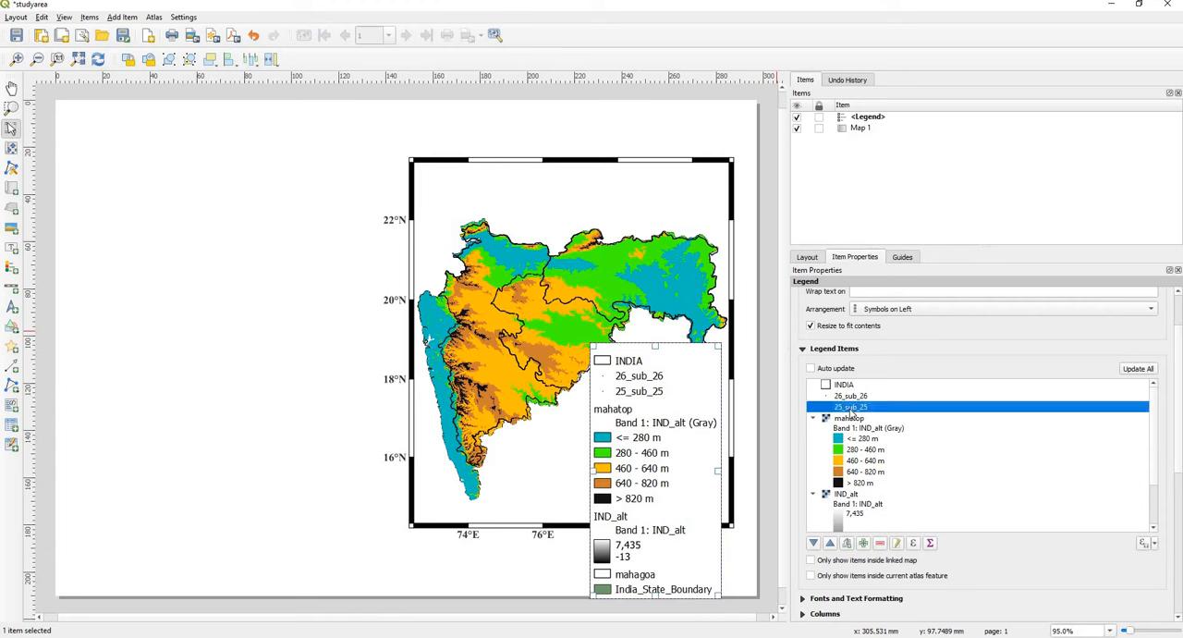
pyautogui.keyDown('ctrl'); pyautogui.click(852, 397); pyautogui.keyUp('ctrl')
pyautogui.keyDown('ctrl'); pyautogui.click(852, 386); pyautogui.keyUp('ctrl')
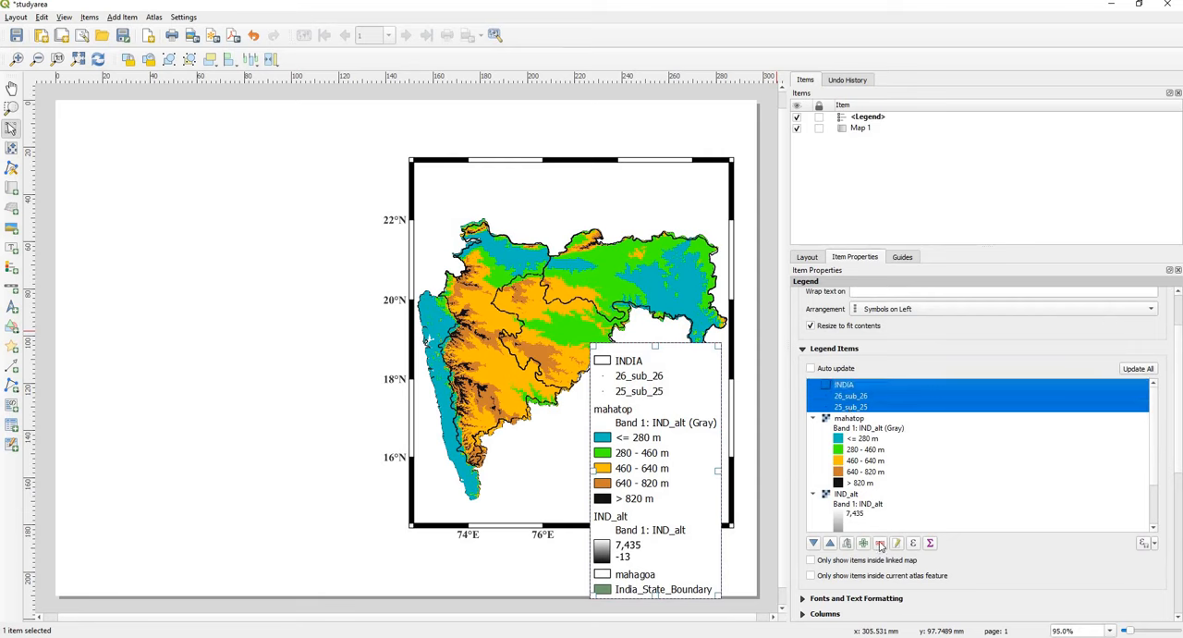
pyautogui.click(879, 544)
# Step: Remove the IND_alt, mahagoa and India_State_Boundary entries and the band label under mahatop from the legend
pyautogui.click(845, 464)
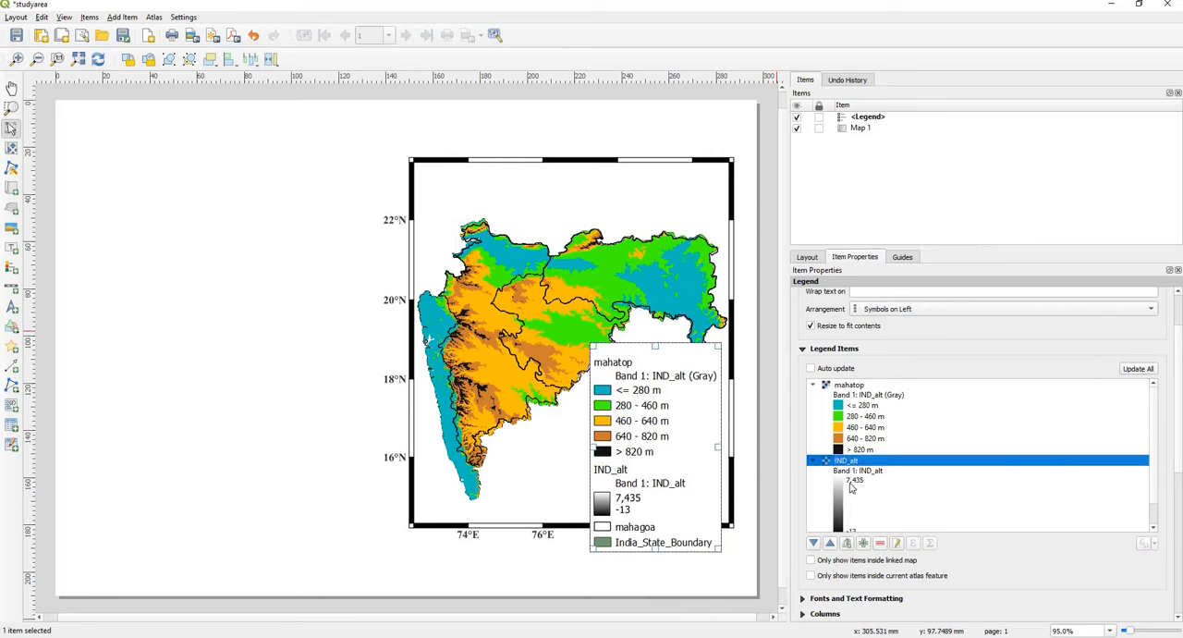
pyautogui.click(879, 544)
pyautogui.click(845, 464)
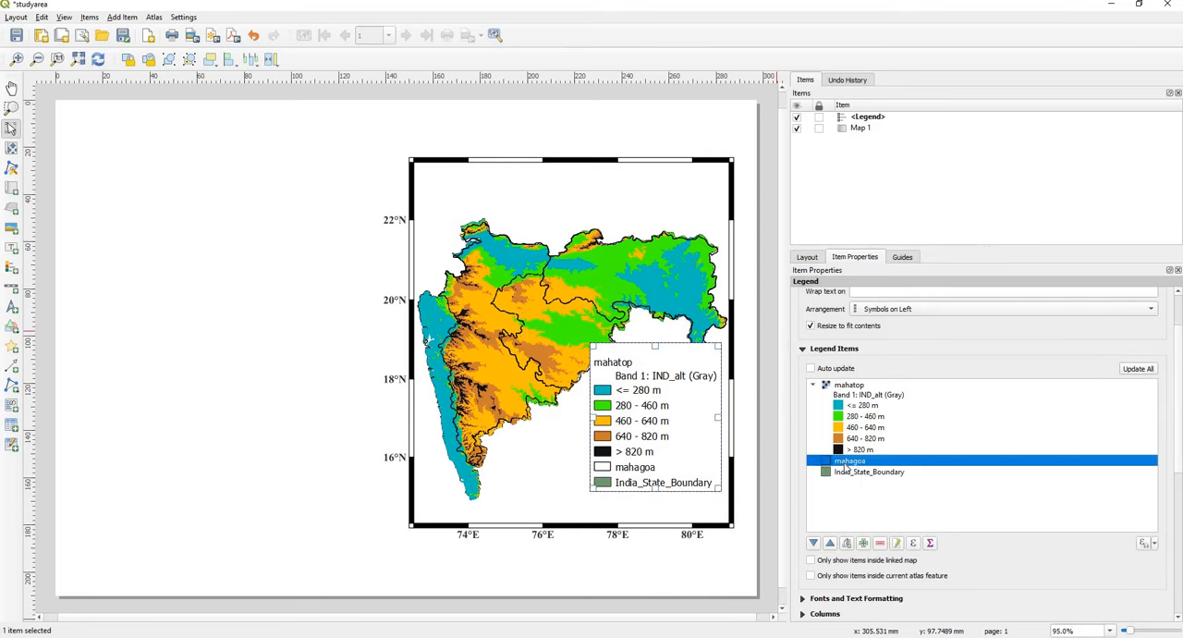
pyautogui.click(845, 471)
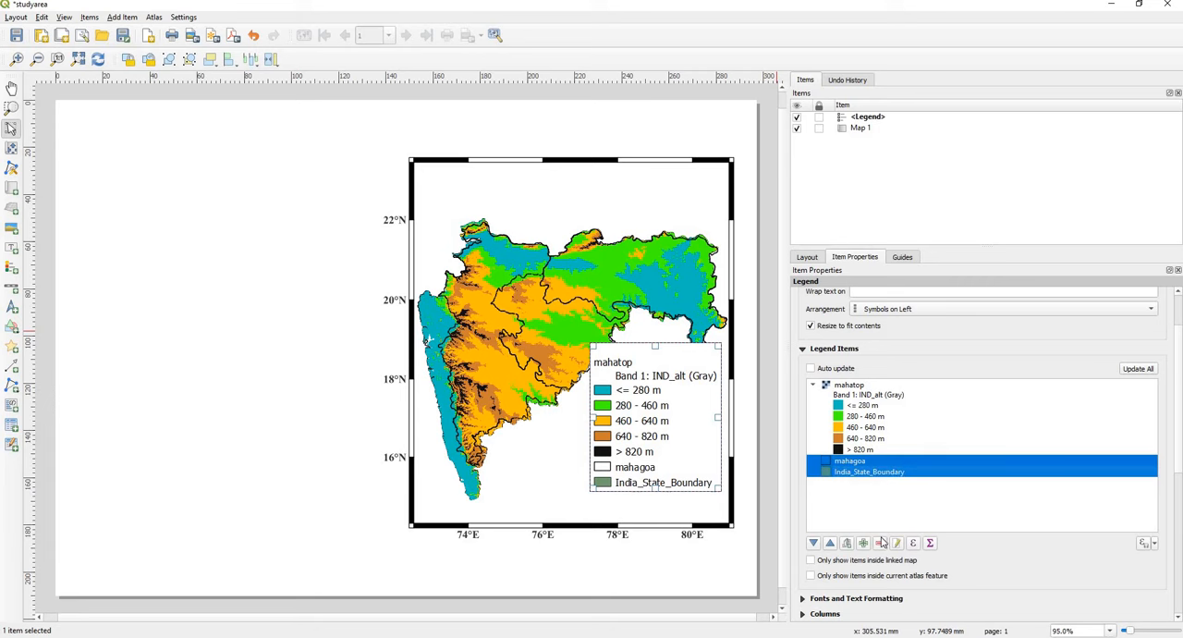
pyautogui.click(874, 490)
pyautogui.click(859, 395)
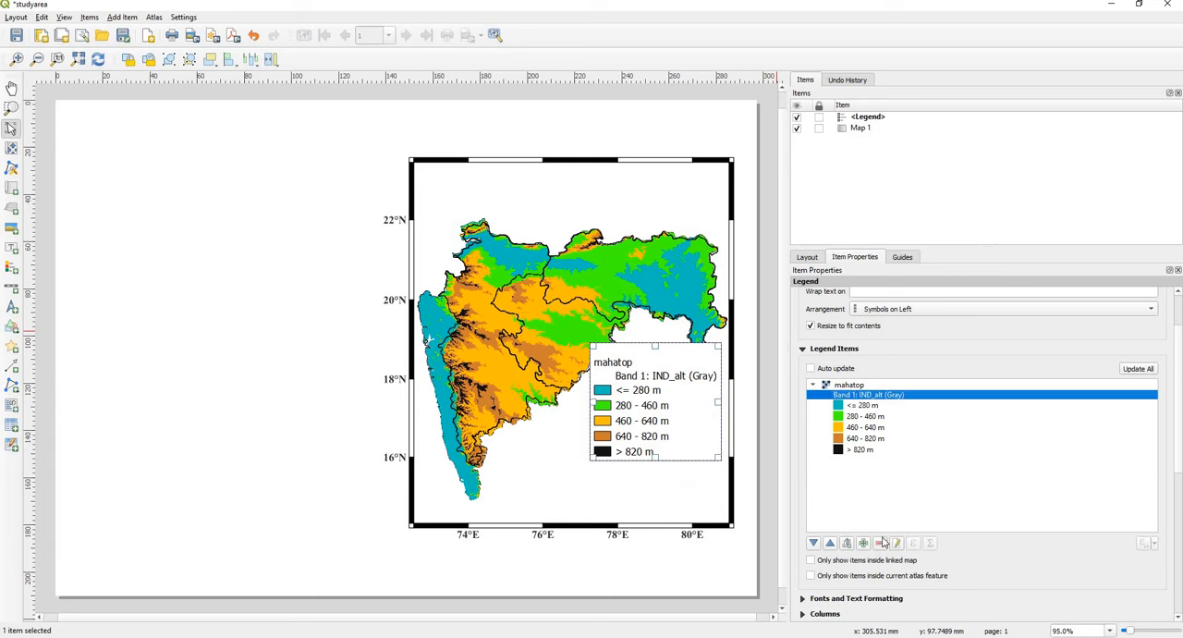
pyautogui.click(881, 543)
# Step: Hide the mahatop heading in the legend and move the legend into the map's lower-right corner
pyautogui.click(851, 387)
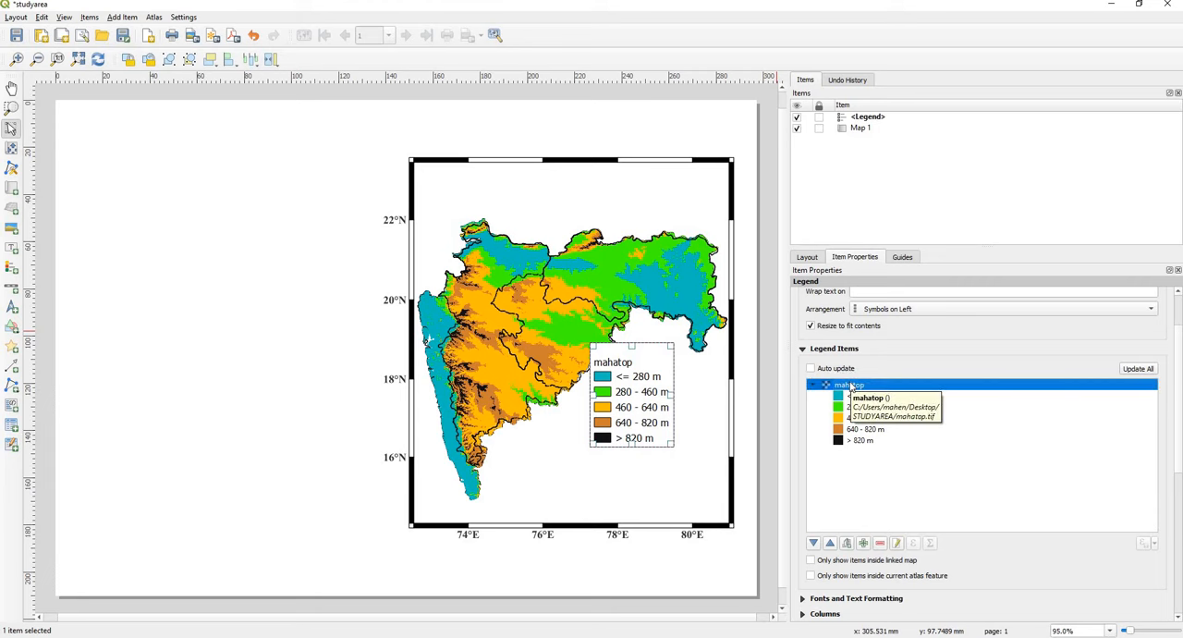
pyautogui.rightClick(849, 384)
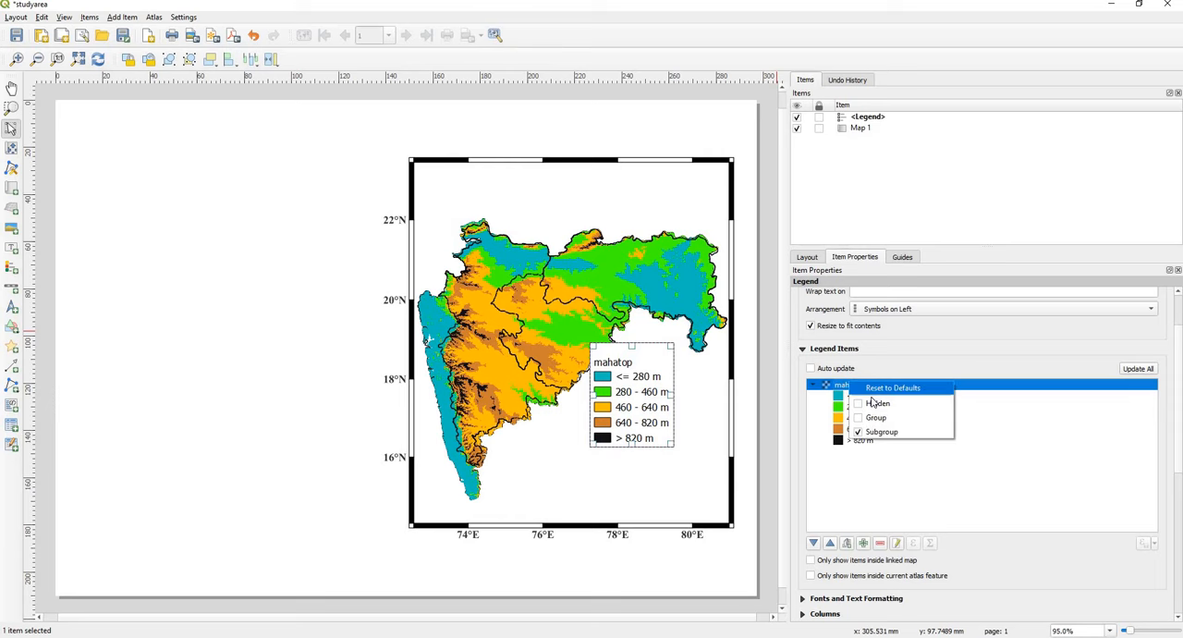
pyautogui.click(874, 405)
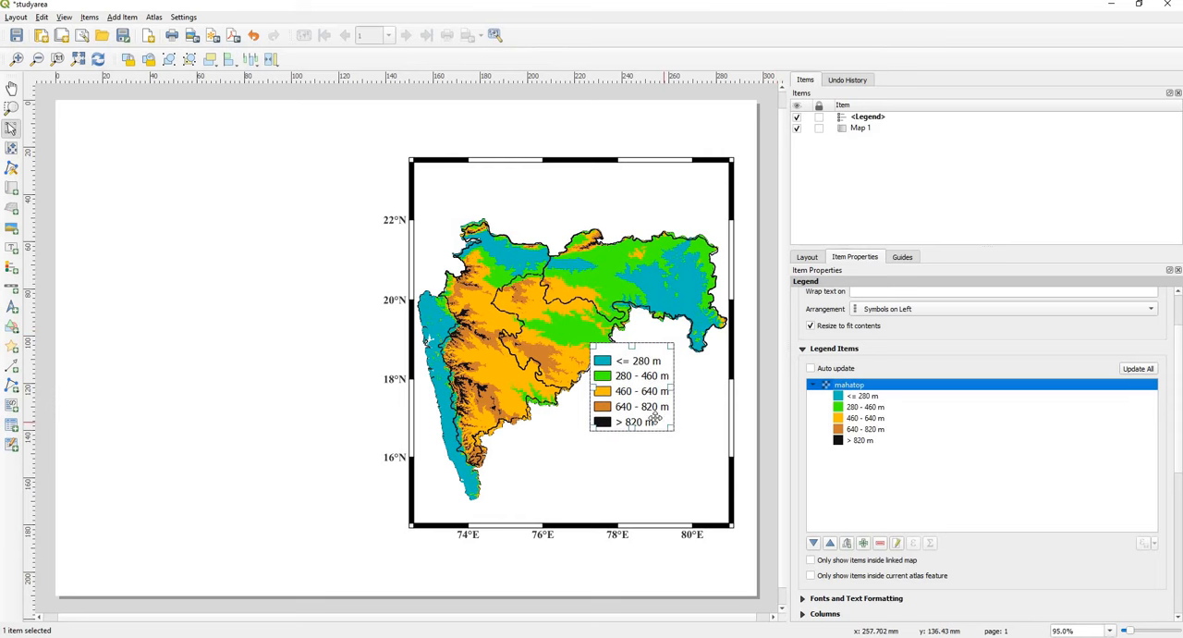
pyautogui.moveTo(629, 391); pyautogui.dragTo(661, 460)
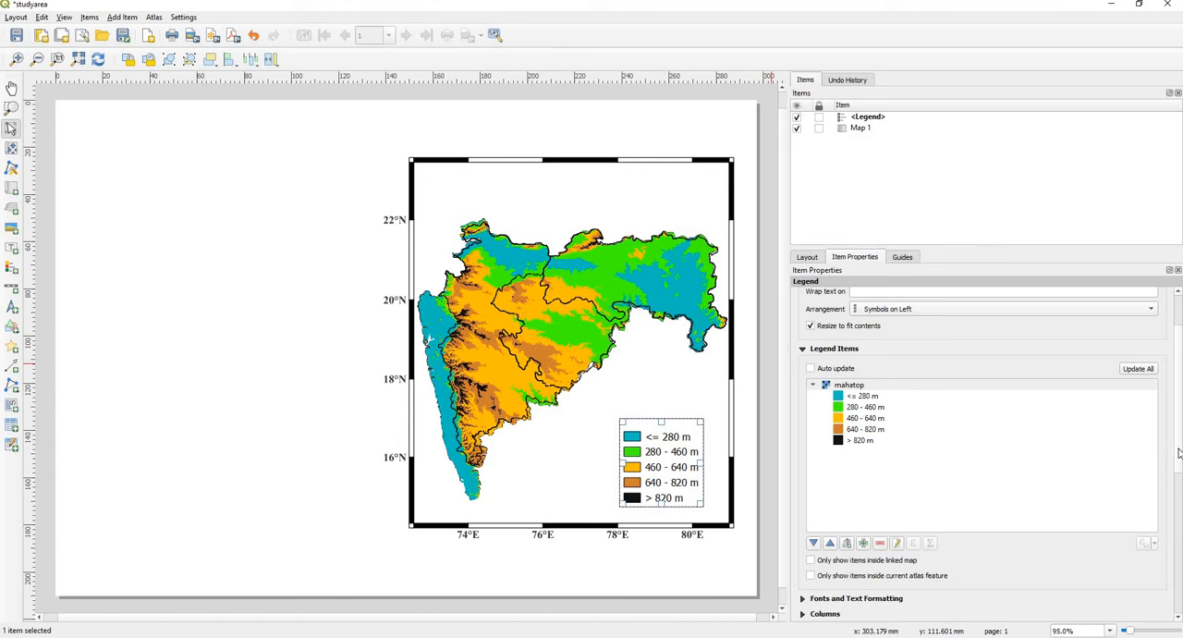
# Step: Set the legend title to "Elevation (meter)"
pyautogui.scroll(3, 1180, 450)
pyautogui.click(892, 321)
pyautogui.write('Elevation')
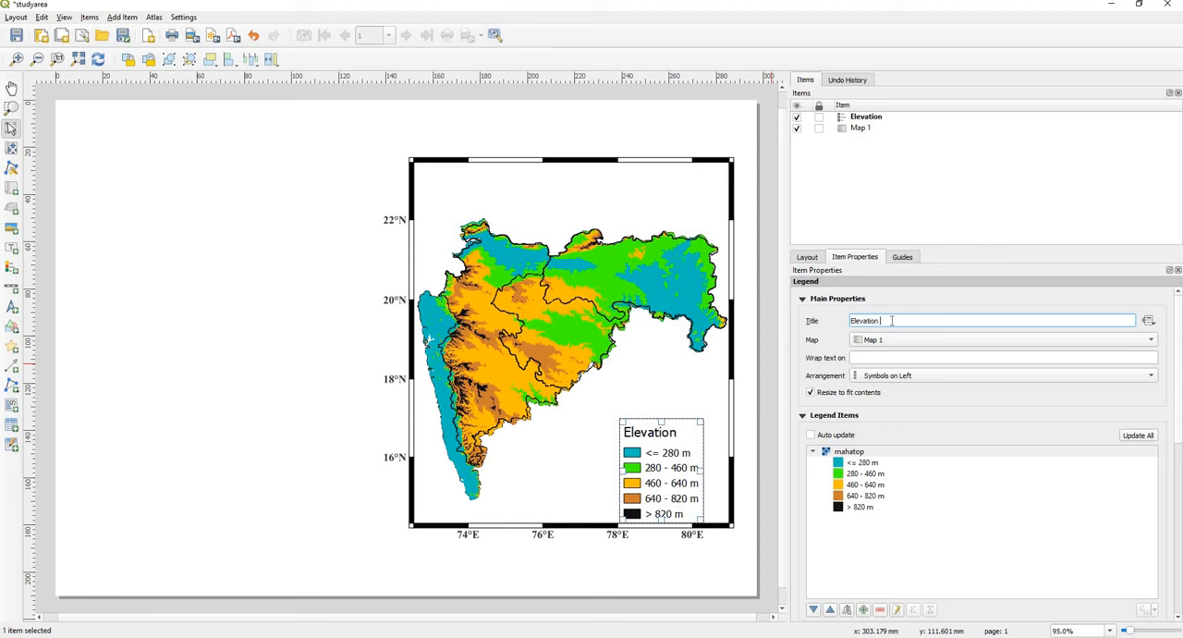
pyautogui.write(' (meter')
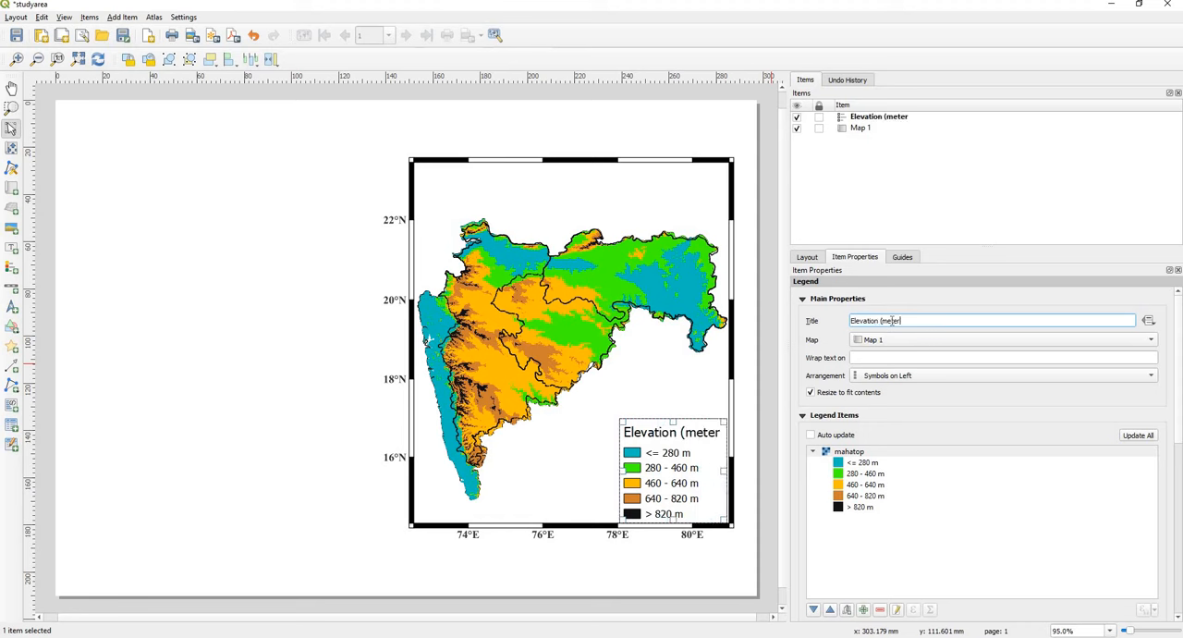
pyautogui.write(')')
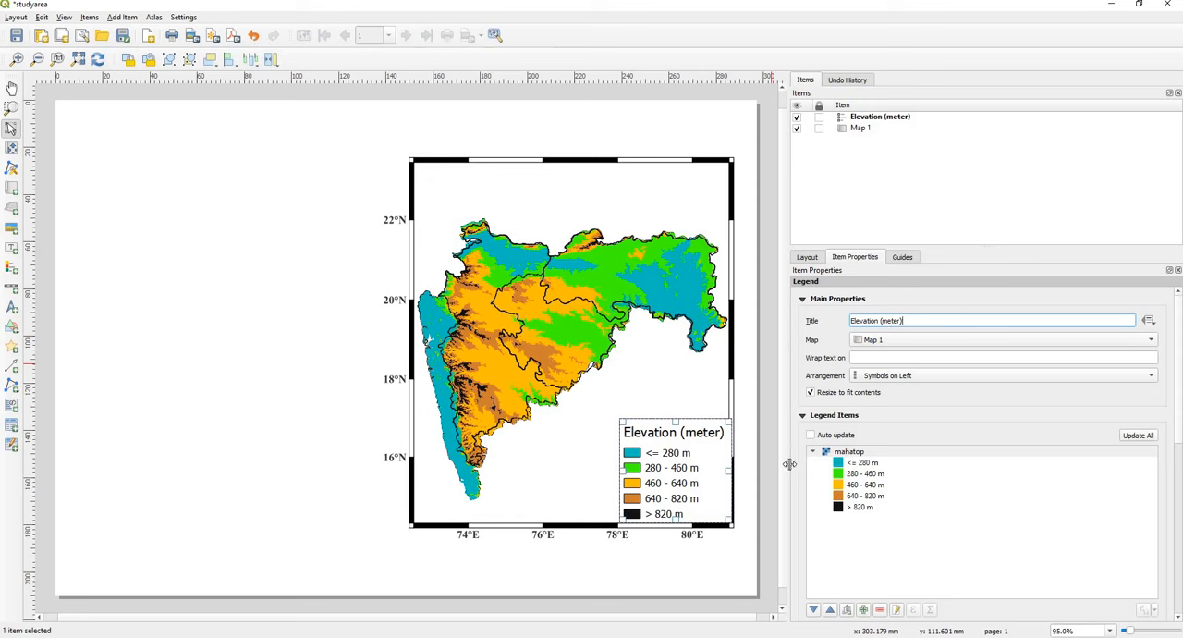
# Step: Format the legend title in Times New Roman Bold, size 14, and align it to the center
pyautogui.moveTo(1177, 423); pyautogui.dragTo(1164, 529)
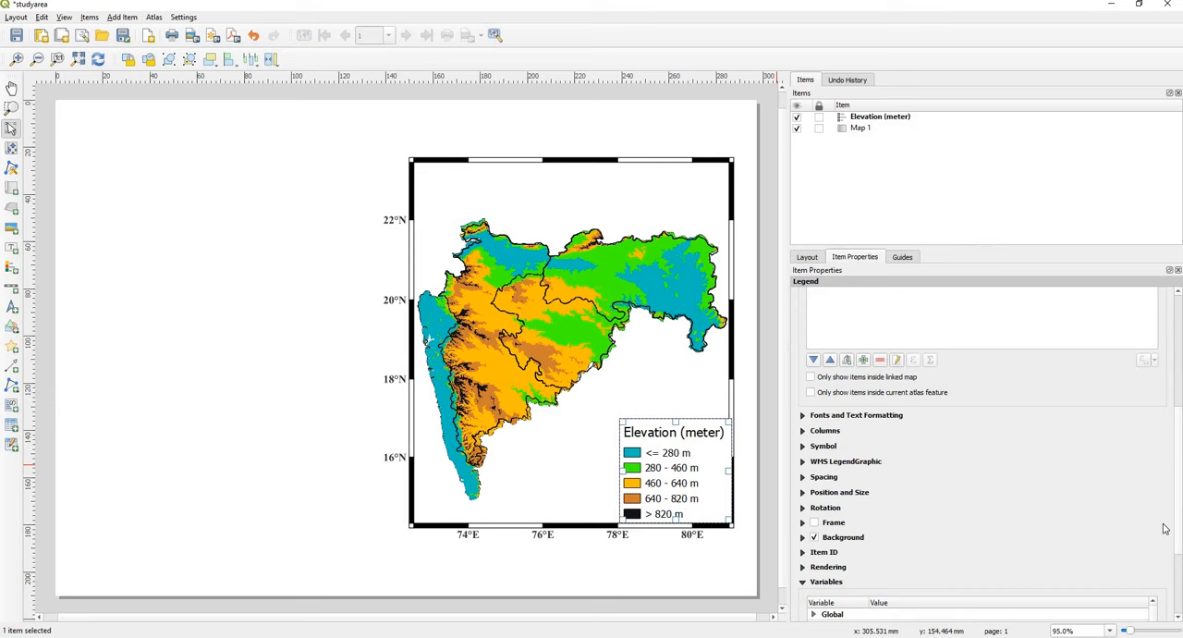
pyautogui.click(802, 415)
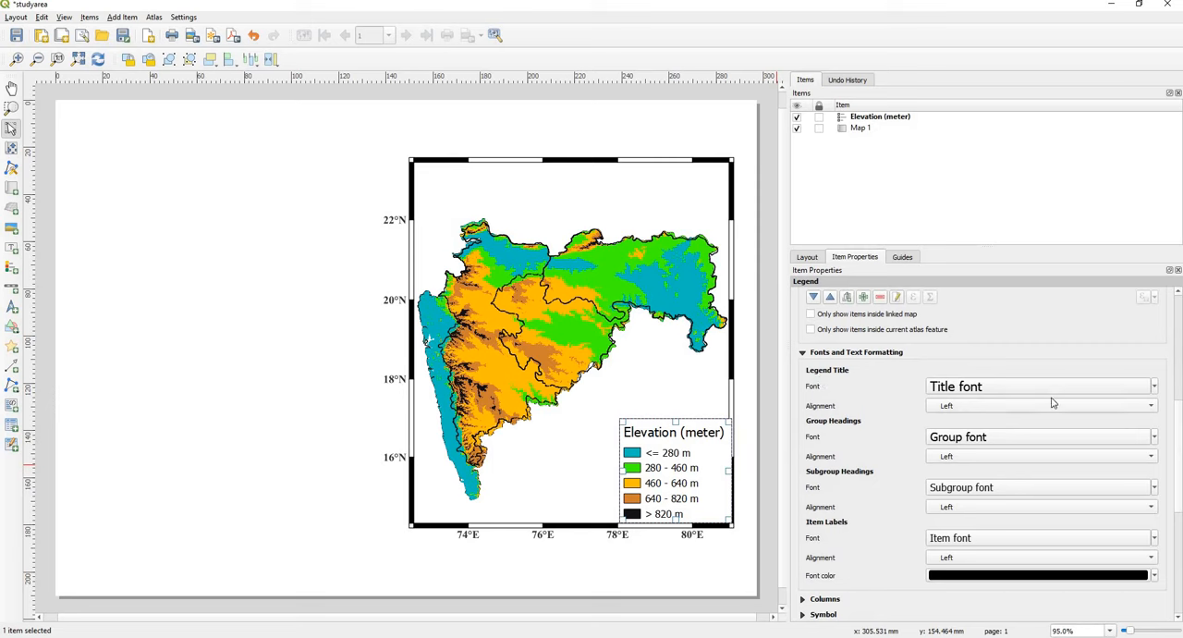
pyautogui.click(945, 392)
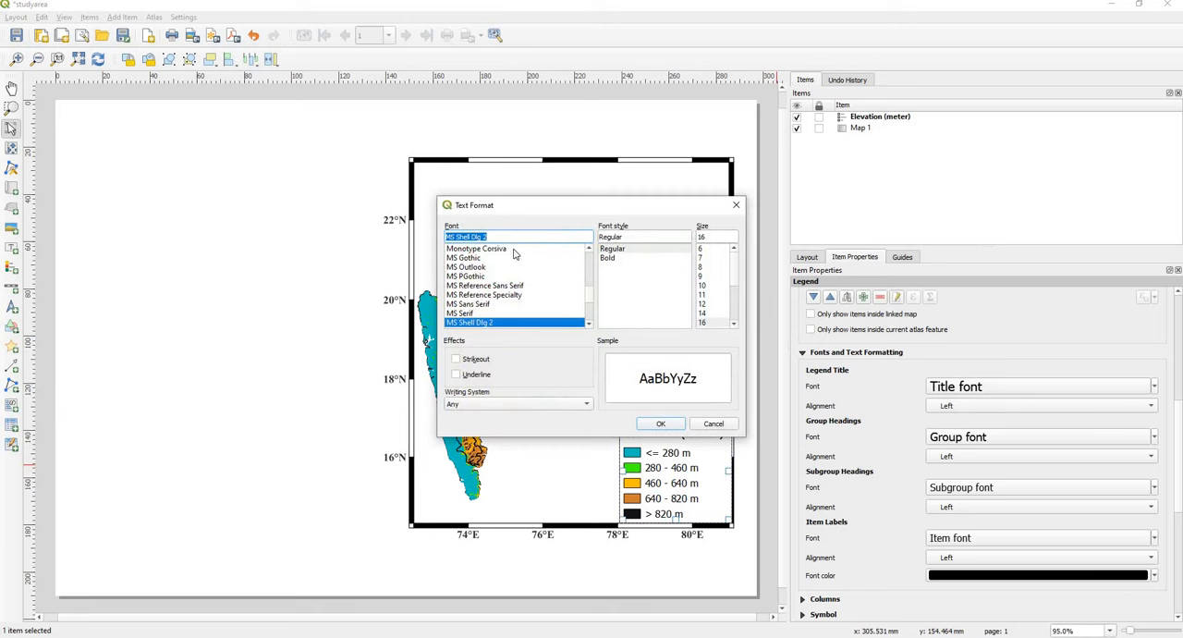
pyautogui.write('ti')
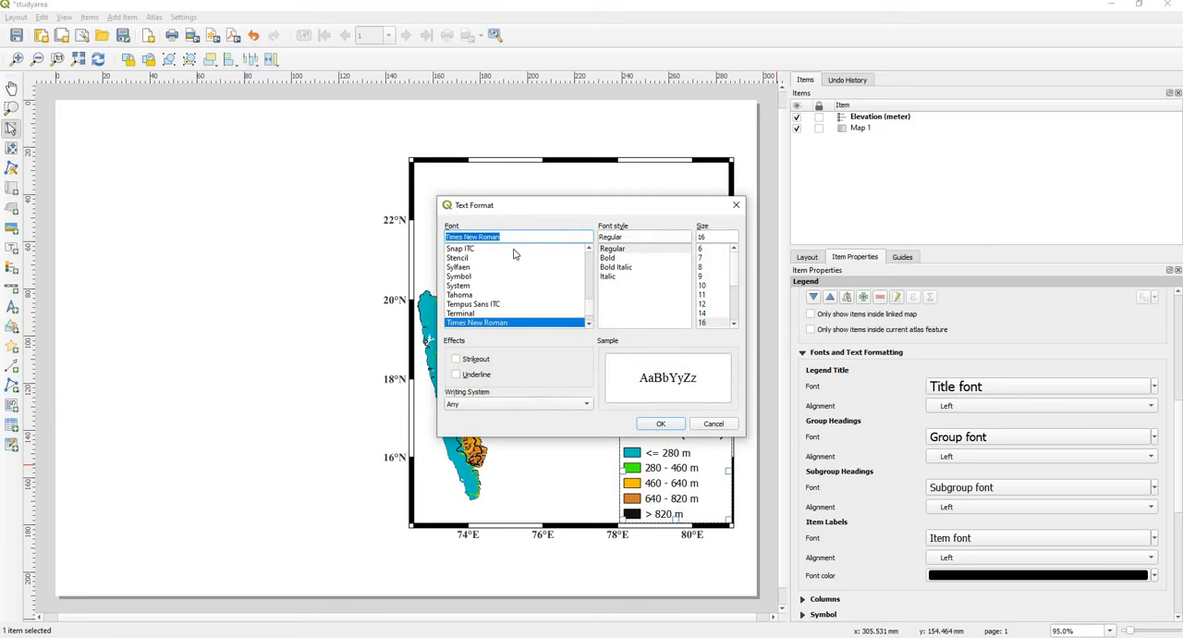
pyautogui.click(617, 258)
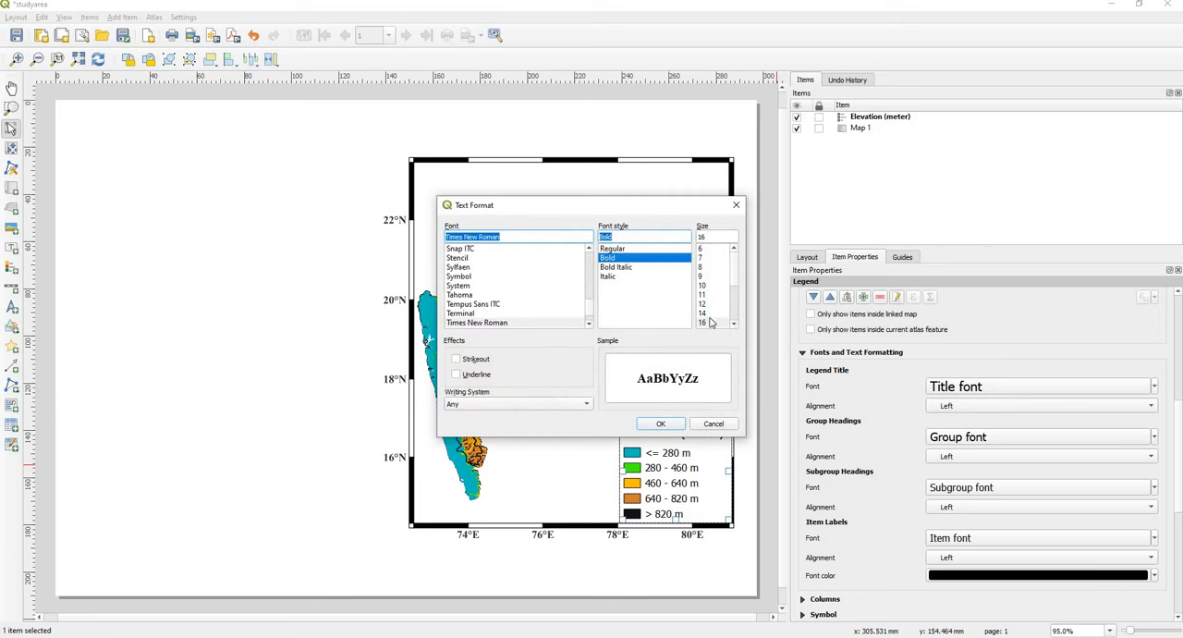
pyautogui.click(706, 313)
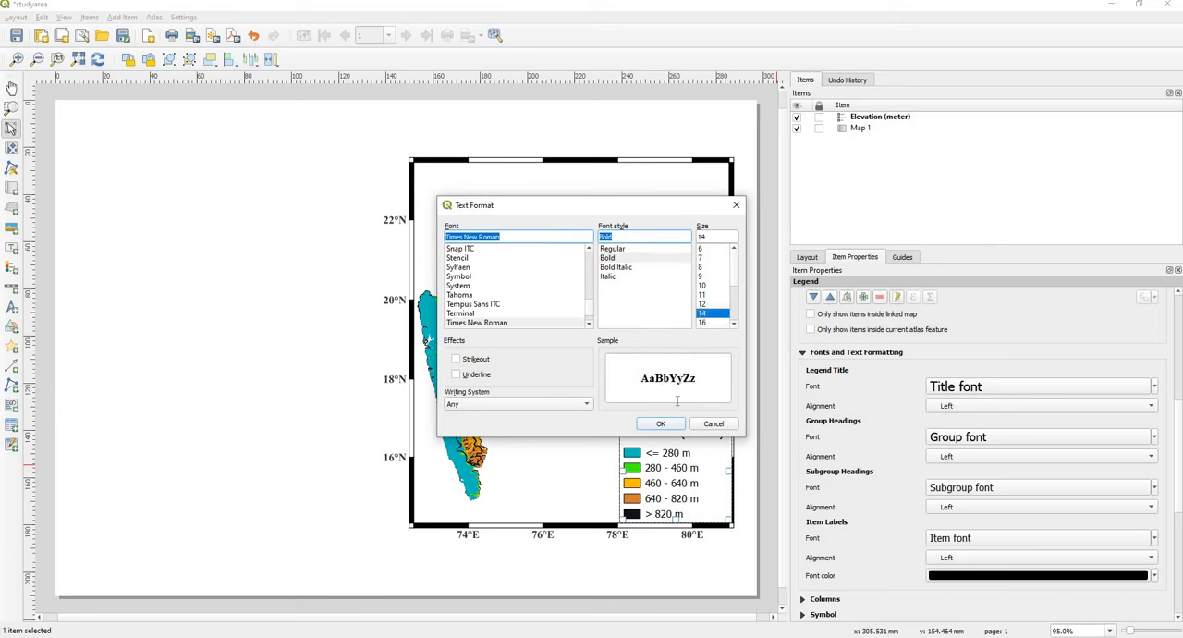
pyautogui.click(661, 423)
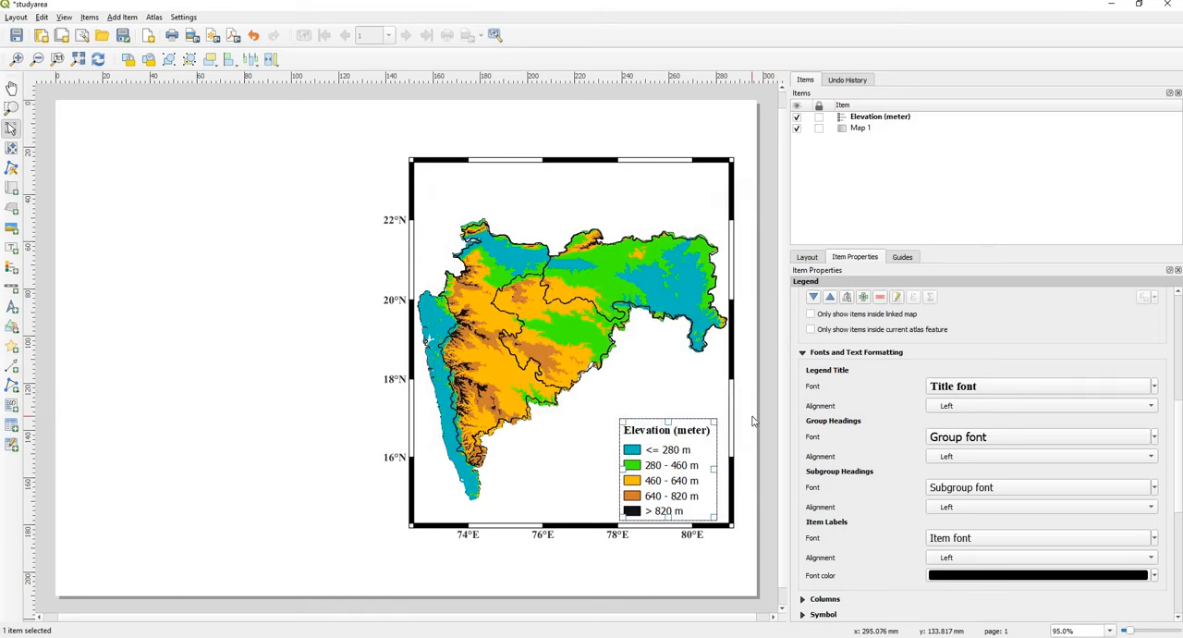
pyautogui.click(968, 408)
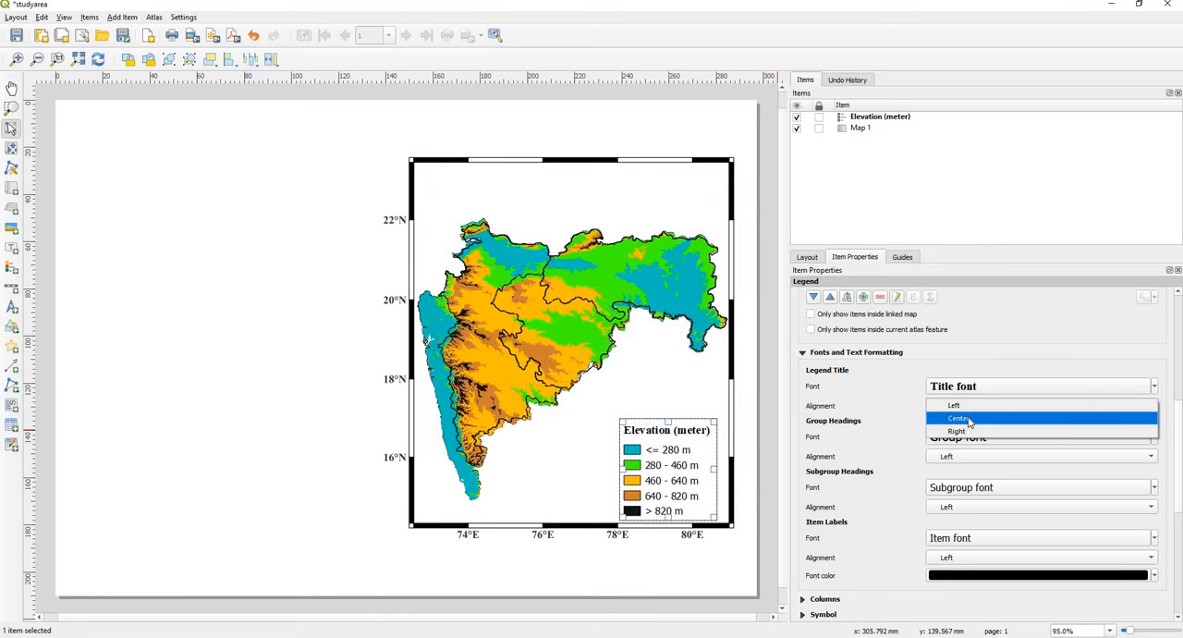
pyautogui.click(969, 422)
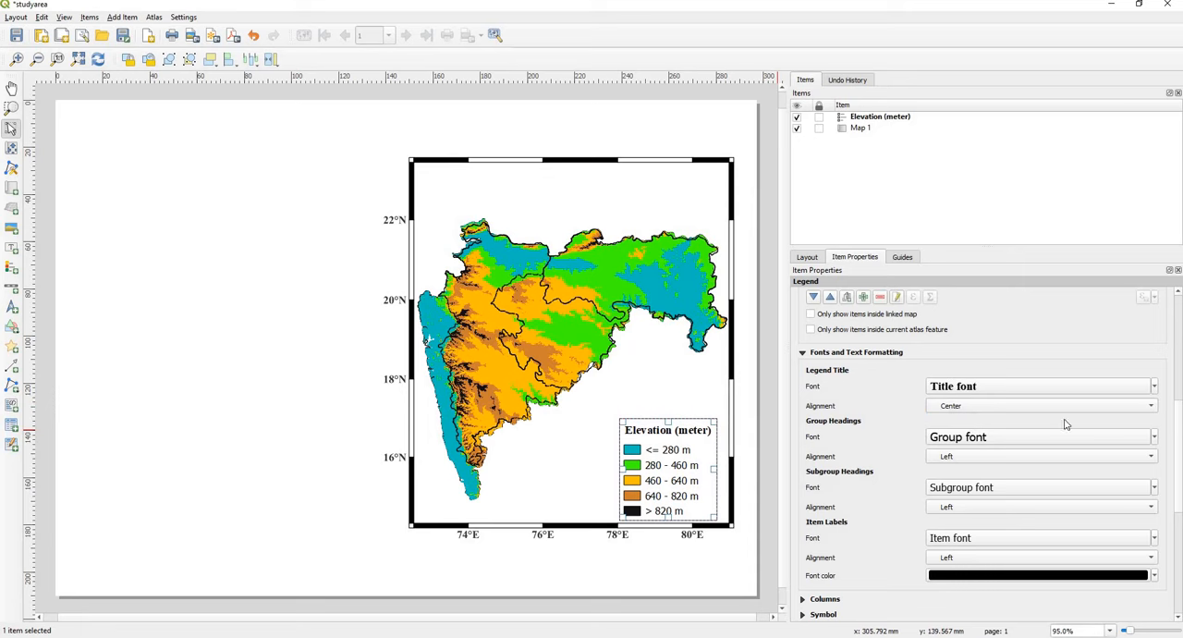
# Step: Format the legend item labels in Times New Roman Bold, size 14, and align them to the center
pyautogui.click(1179, 392)
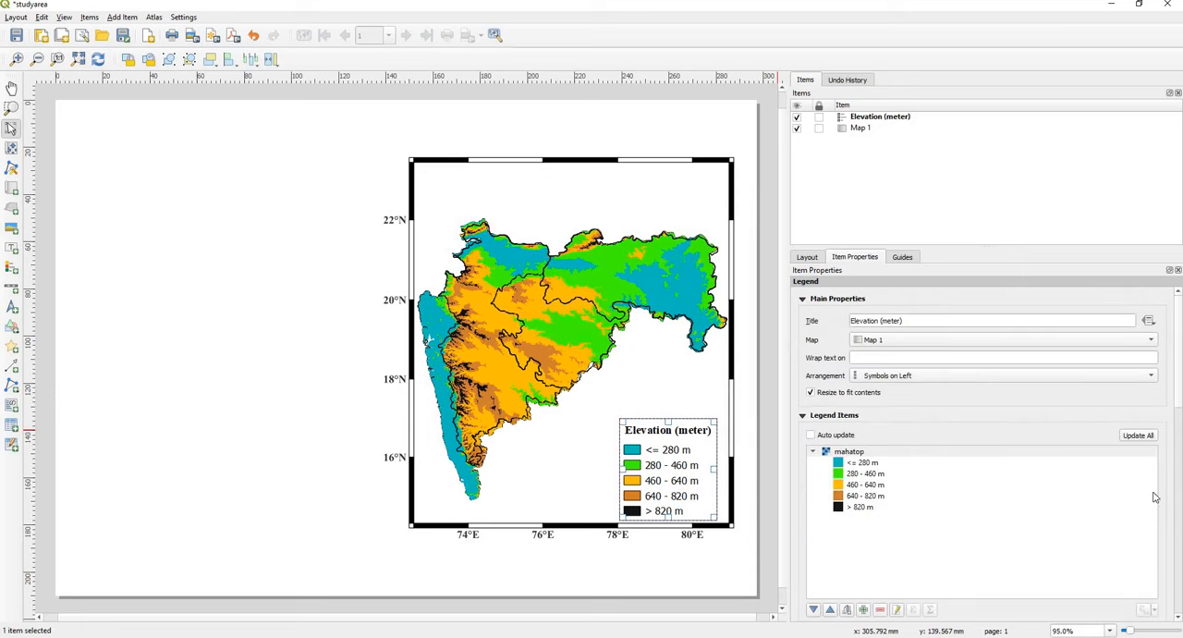
pyautogui.scroll(-8, 823, 441)
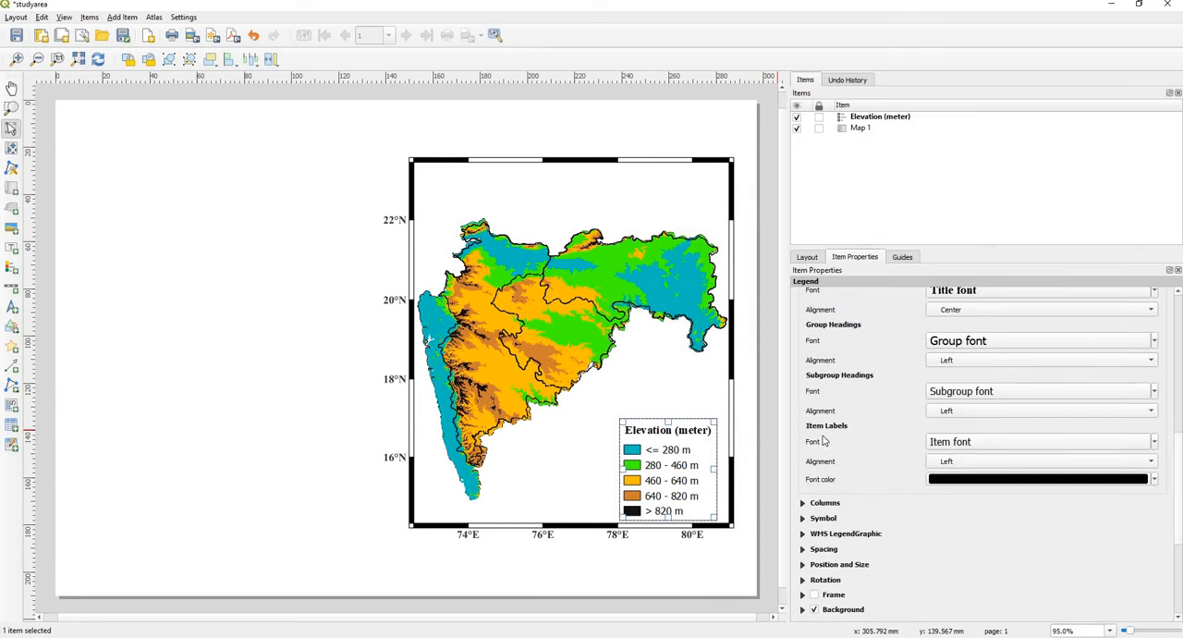
pyautogui.click(977, 444)
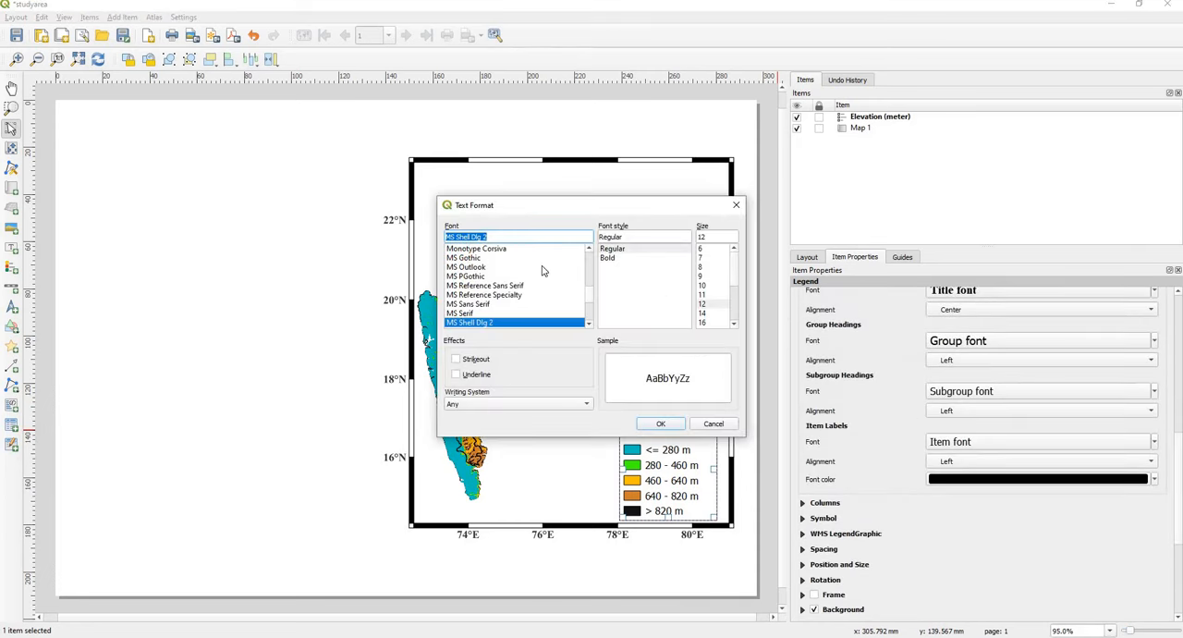
pyautogui.write('ti')
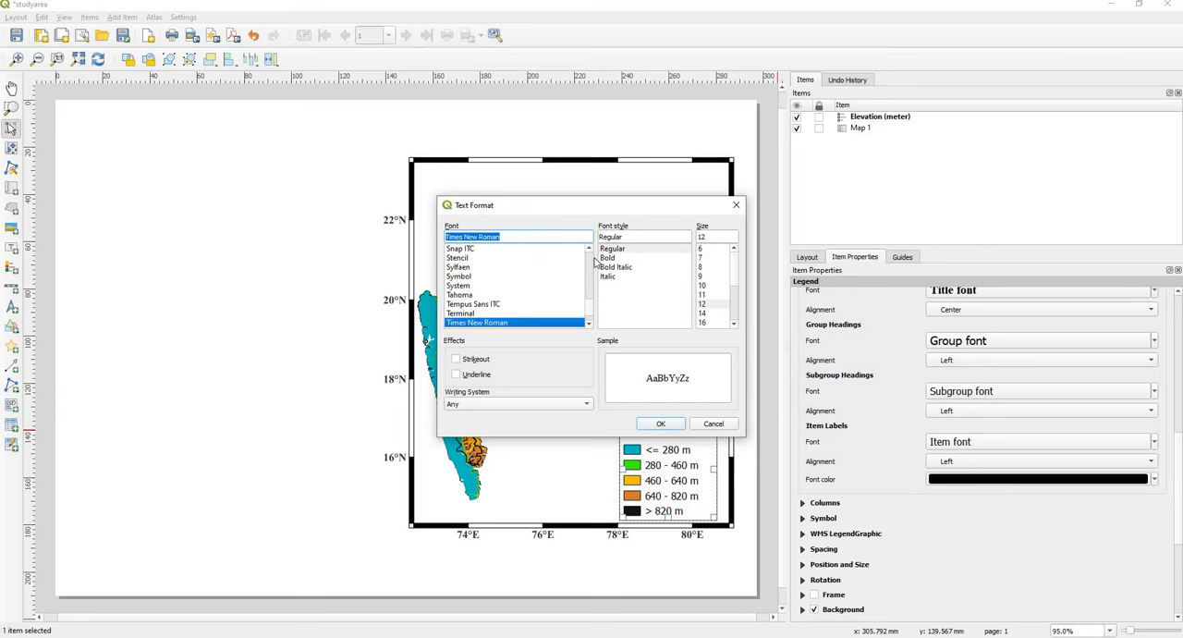
pyautogui.click(606, 258)
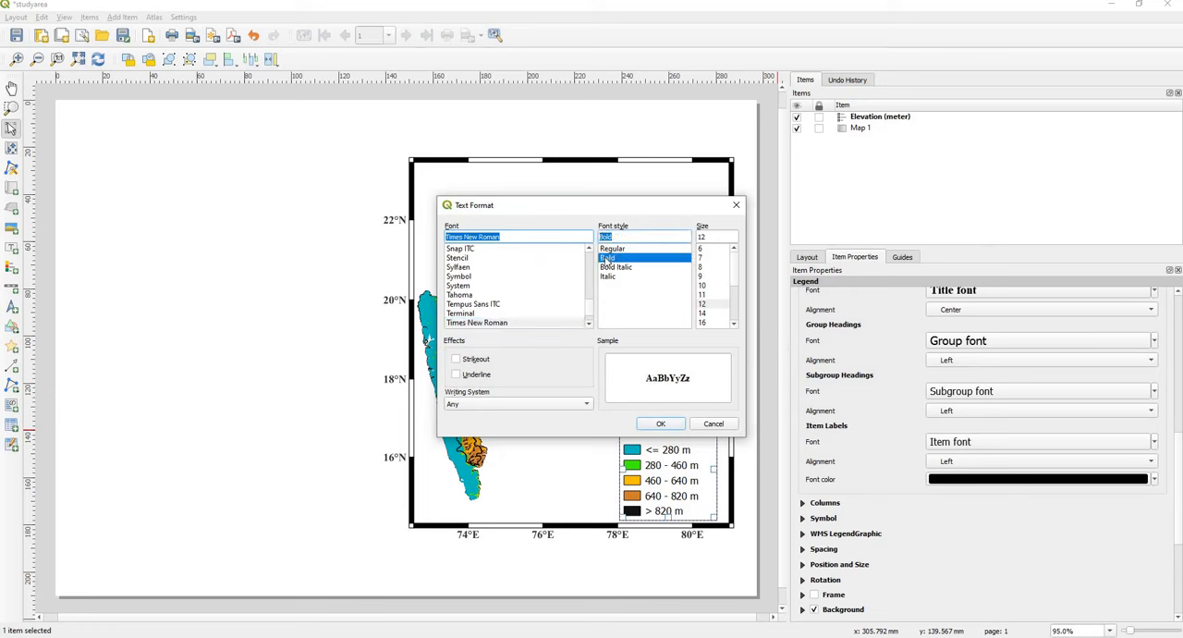
pyautogui.click(704, 315)
pyautogui.click(664, 423)
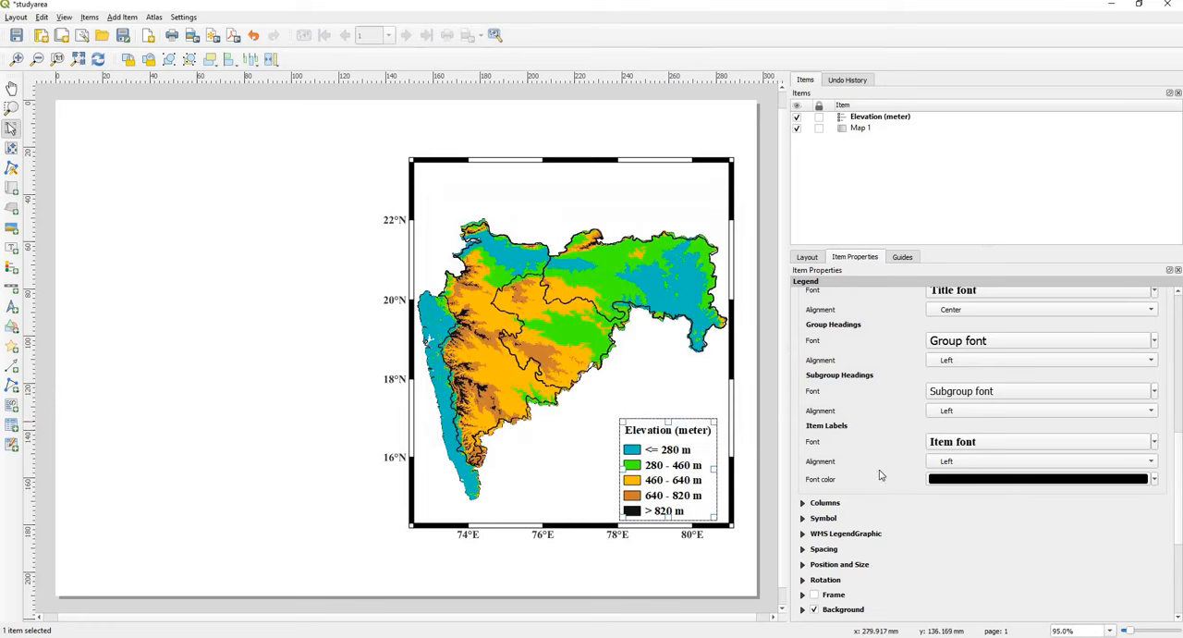
pyautogui.click(947, 462)
pyautogui.click(957, 474)
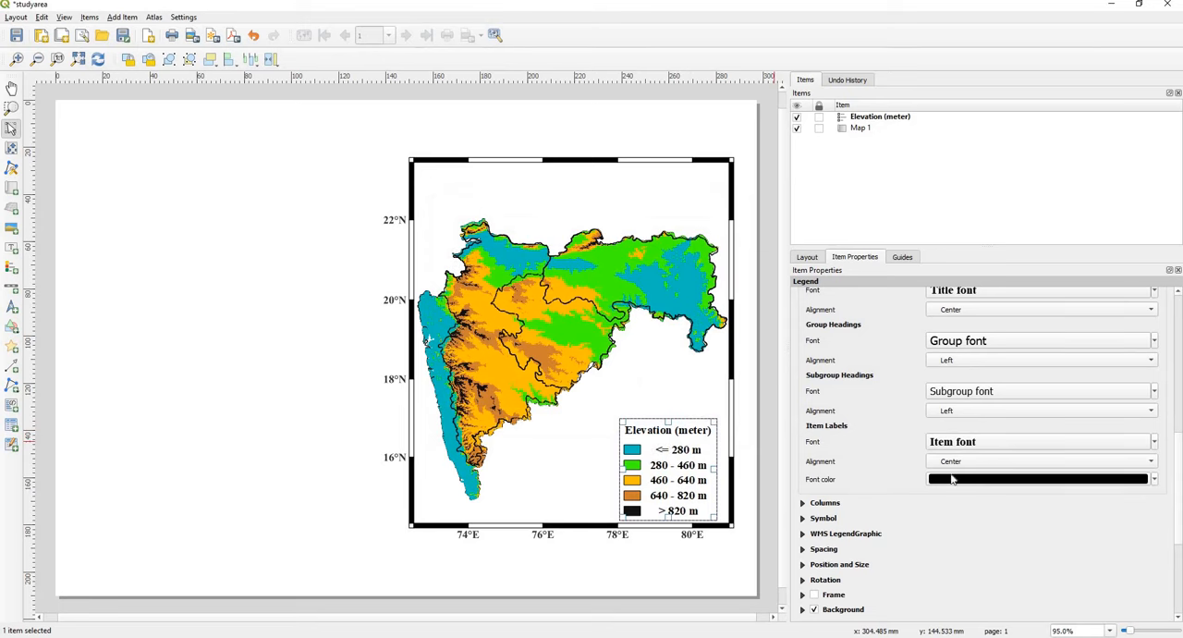
# Step: Nudge the legend slightly up and to the right inside the map frame, and deselect it
pyautogui.click(647, 576)
pyautogui.moveTo(666, 468); pyautogui.dragTo(679, 459)
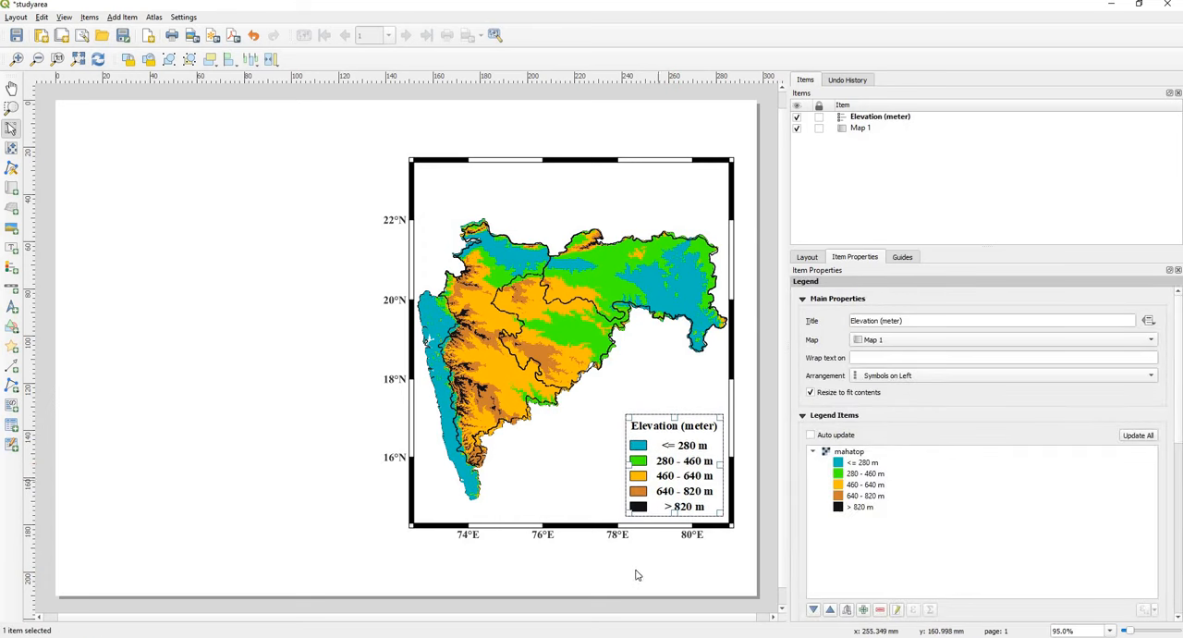
pyautogui.click(611, 597)
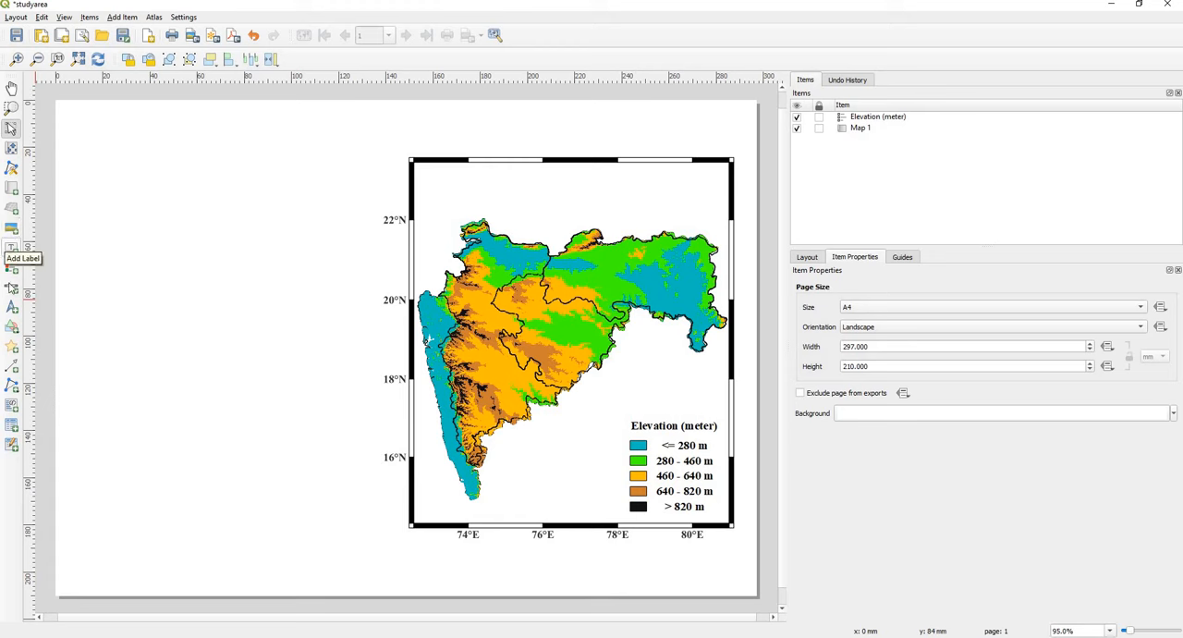
# Step: Add a scale bar for Map 1 inside the map frame, beside the elevation legend, and deselect it
pyautogui.click(11, 294)
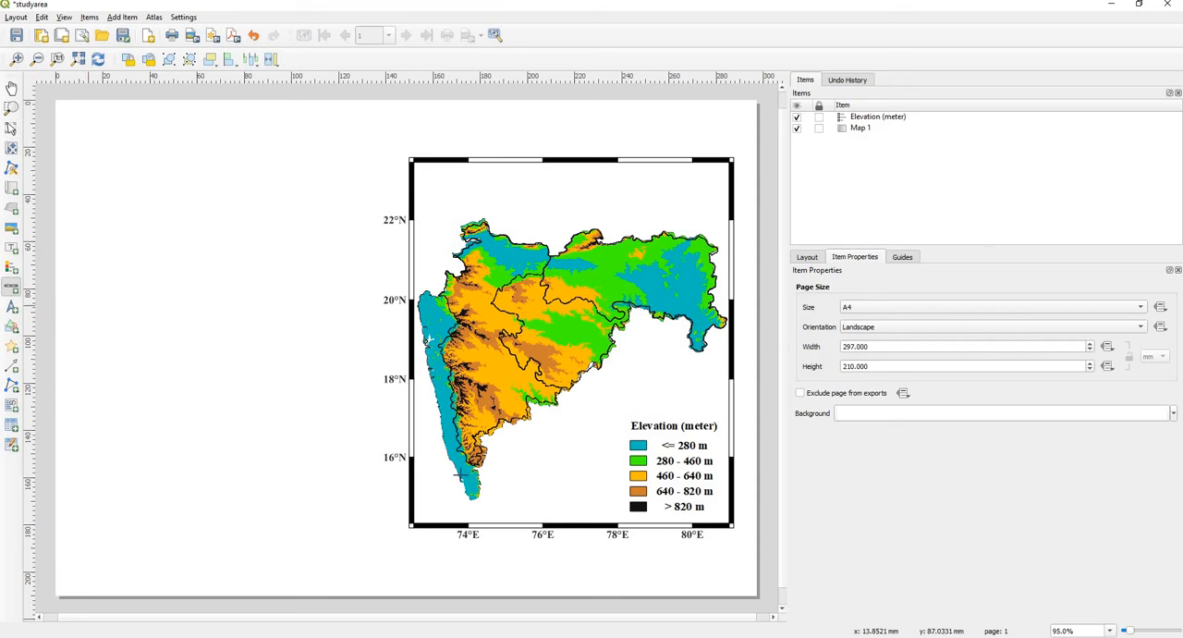
pyautogui.moveTo(515, 487); pyautogui.dragTo(551, 474)
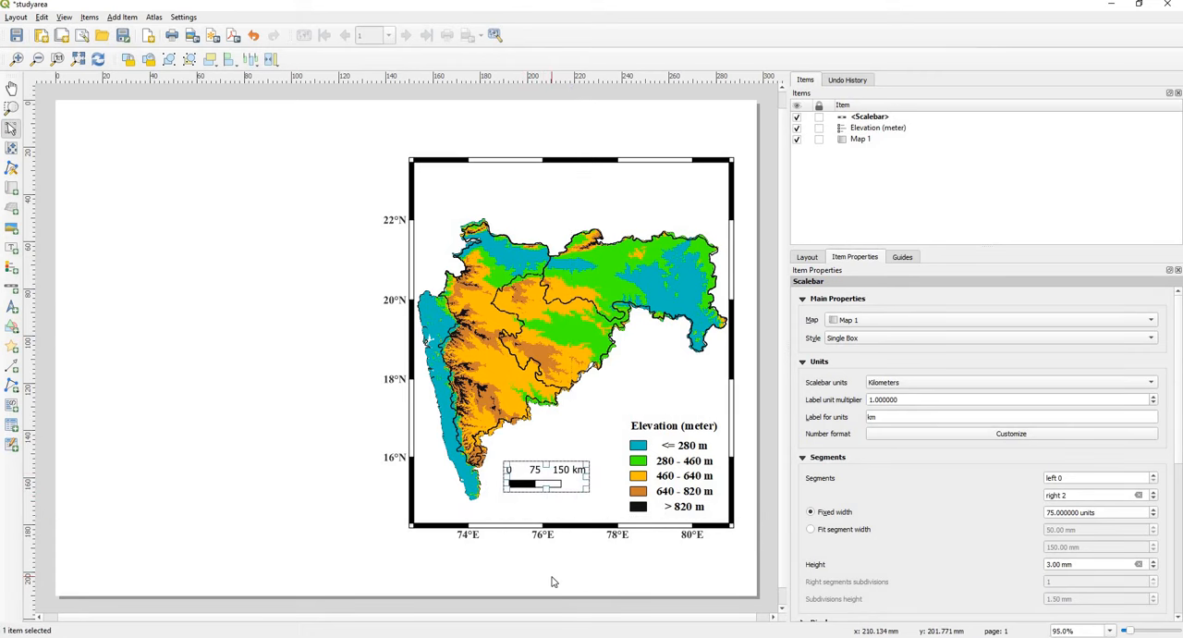
pyautogui.click(552, 580)
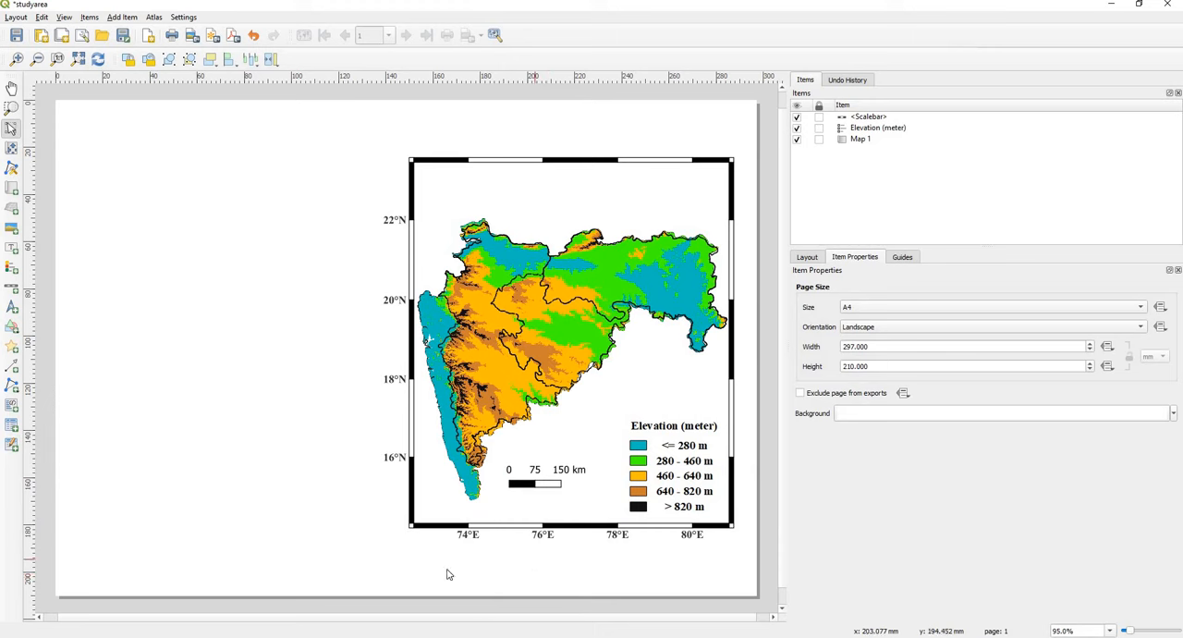
# Step: Add a north arrow in the blank area near the map frame's upper-right corner
pyautogui.click(13, 309)
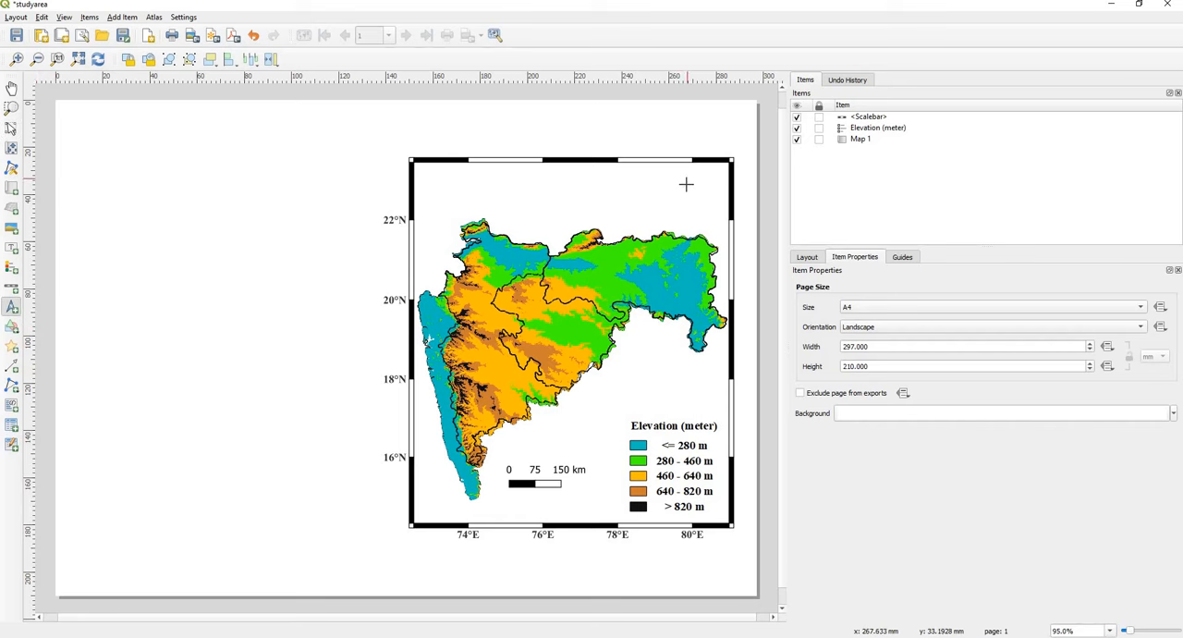
pyautogui.moveTo(686, 194); pyautogui.dragTo(700, 219)
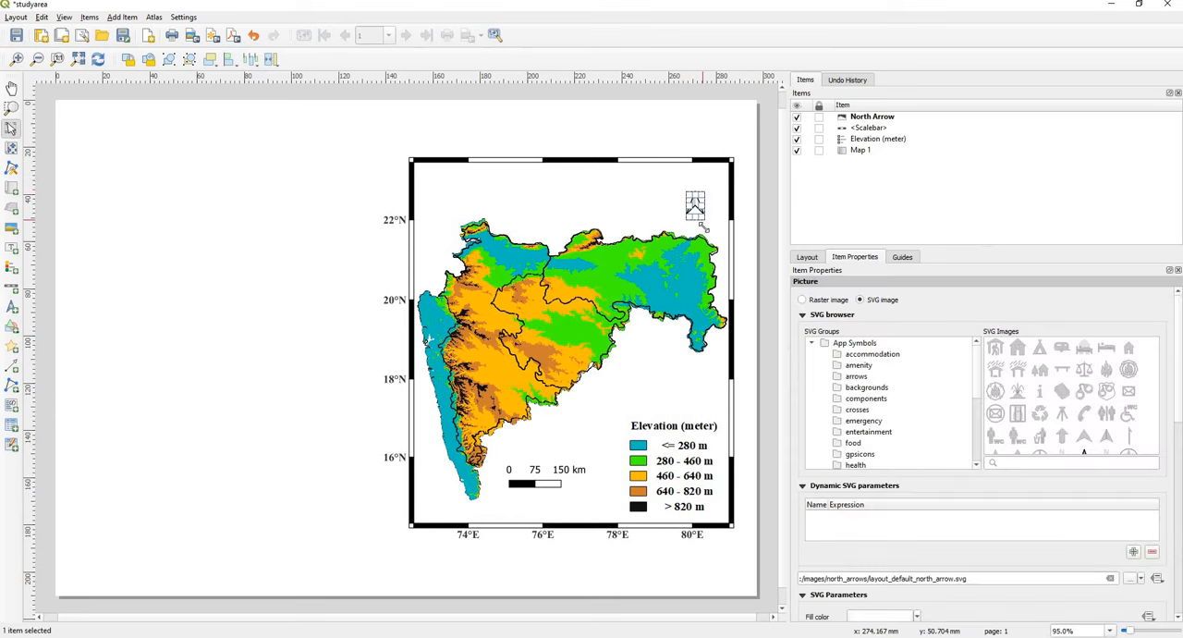
pyautogui.click(735, 275)
# Step: Shrink the north arrow slightly, nudge it within the blank corner of the map frame, and deselect it
pyautogui.click(694, 211)
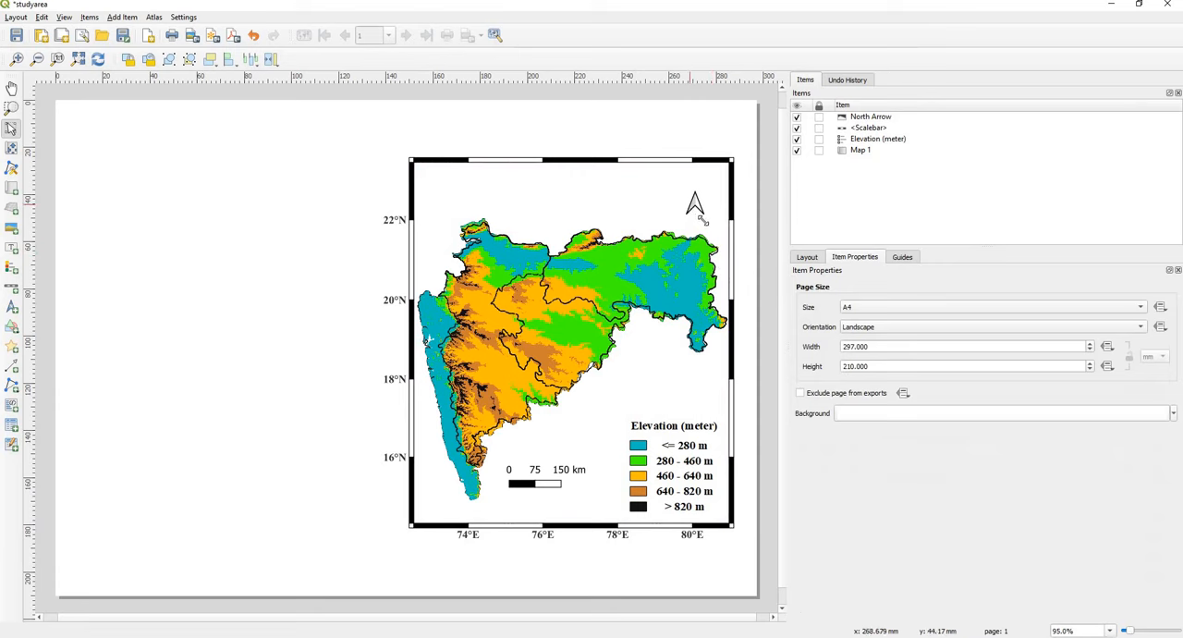
pyautogui.moveTo(705, 215); pyautogui.dragTo(700, 212)
pyautogui.click(746, 280)
pyautogui.click(694, 205)
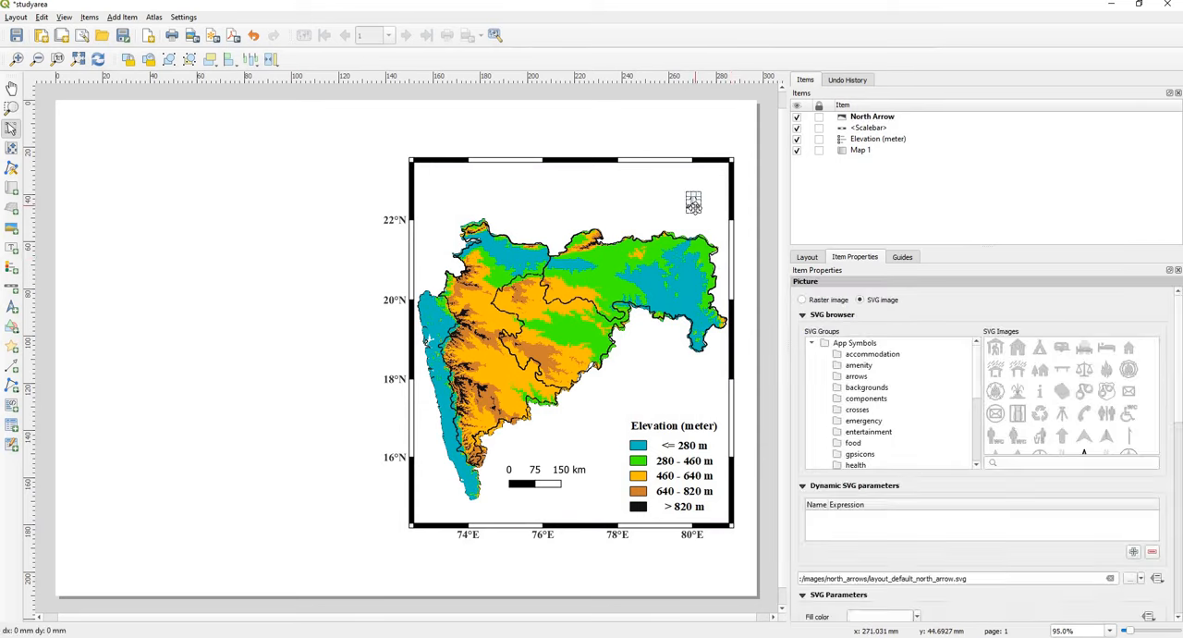
pyautogui.moveTo(695, 204); pyautogui.dragTo(696, 208)
pyautogui.click(647, 552)
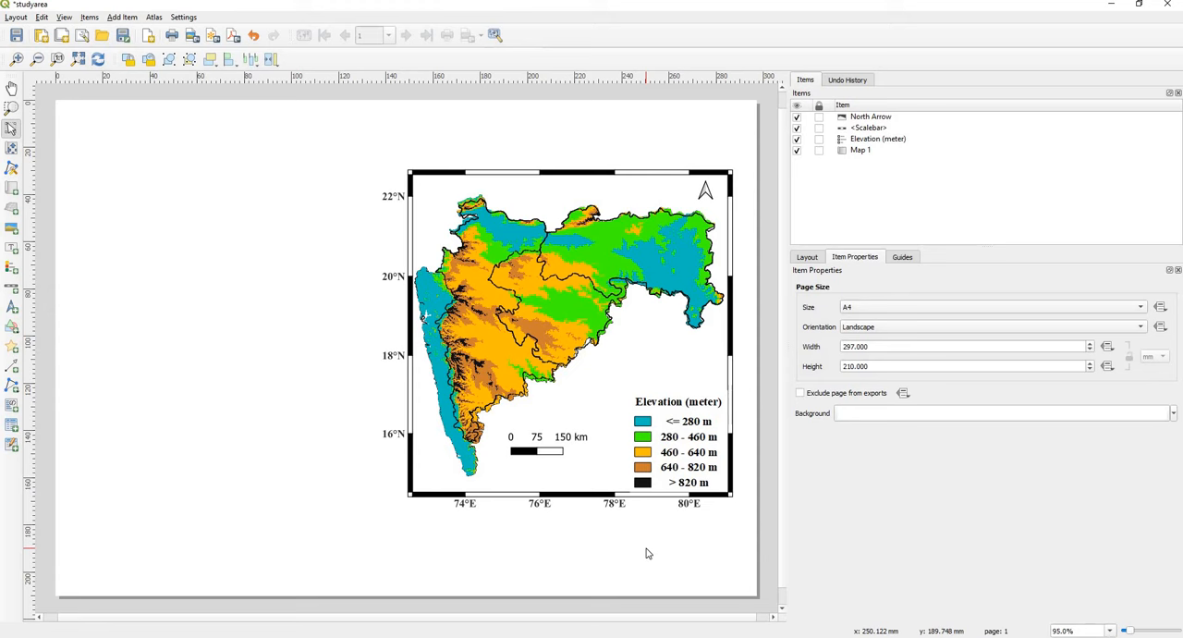
# Step: Add a label reading "Vidharbha" over the northeastern region of the map
pyautogui.click(11, 247)
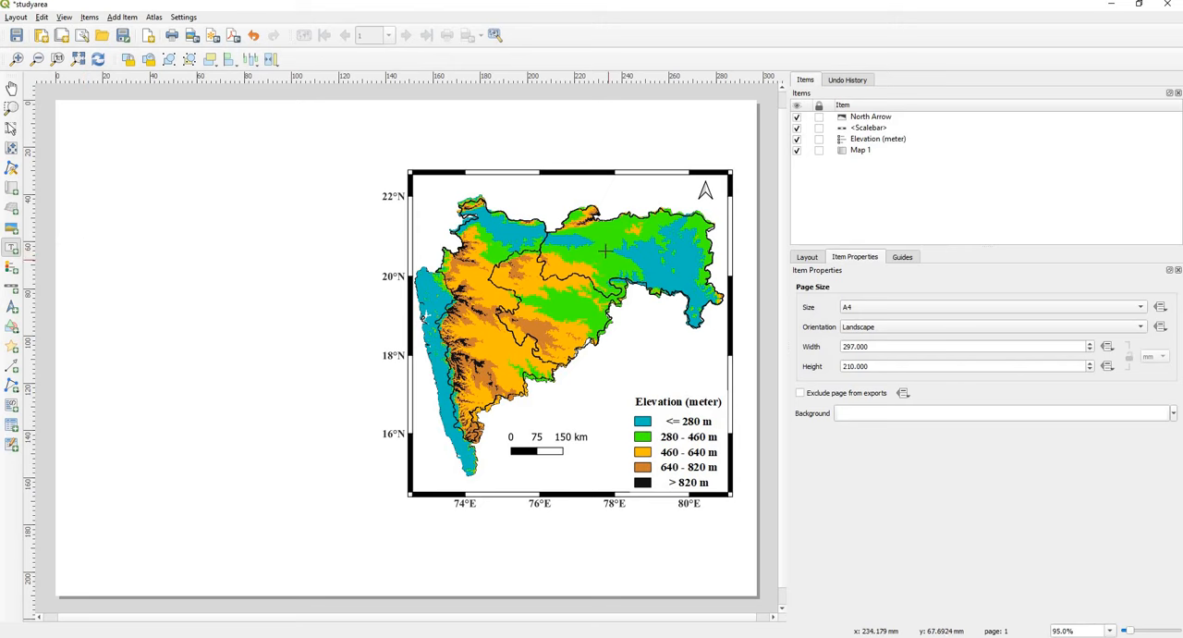
pyautogui.moveTo(591, 233); pyautogui.dragTo(692, 264)
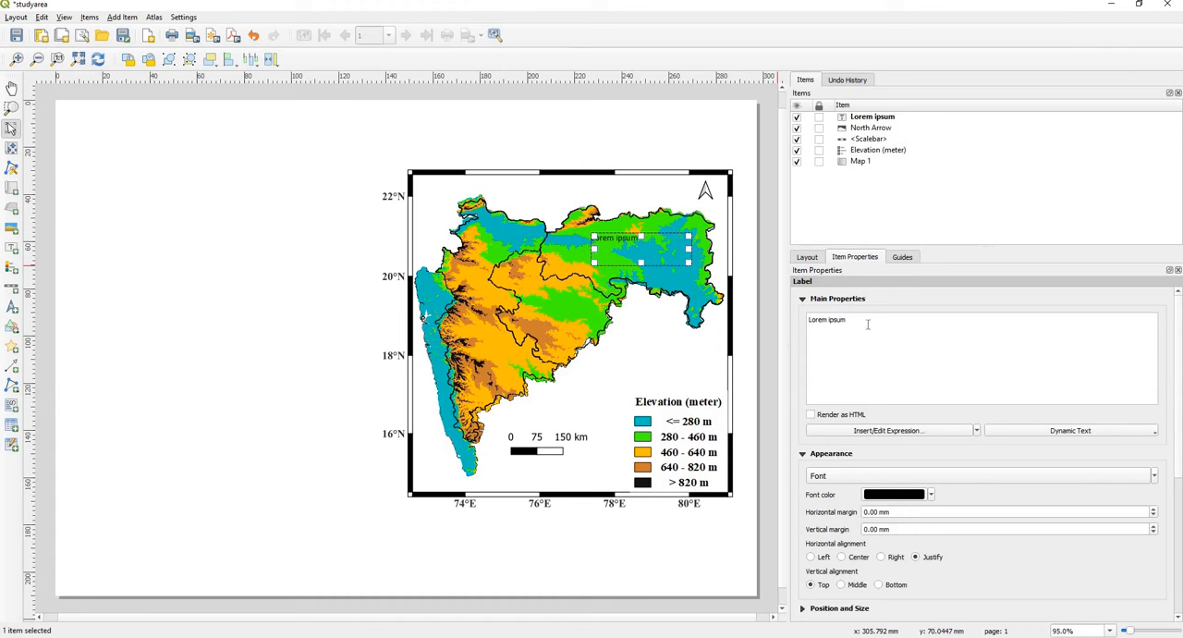
pyautogui.moveTo(859, 325); pyautogui.dragTo(776, 318)
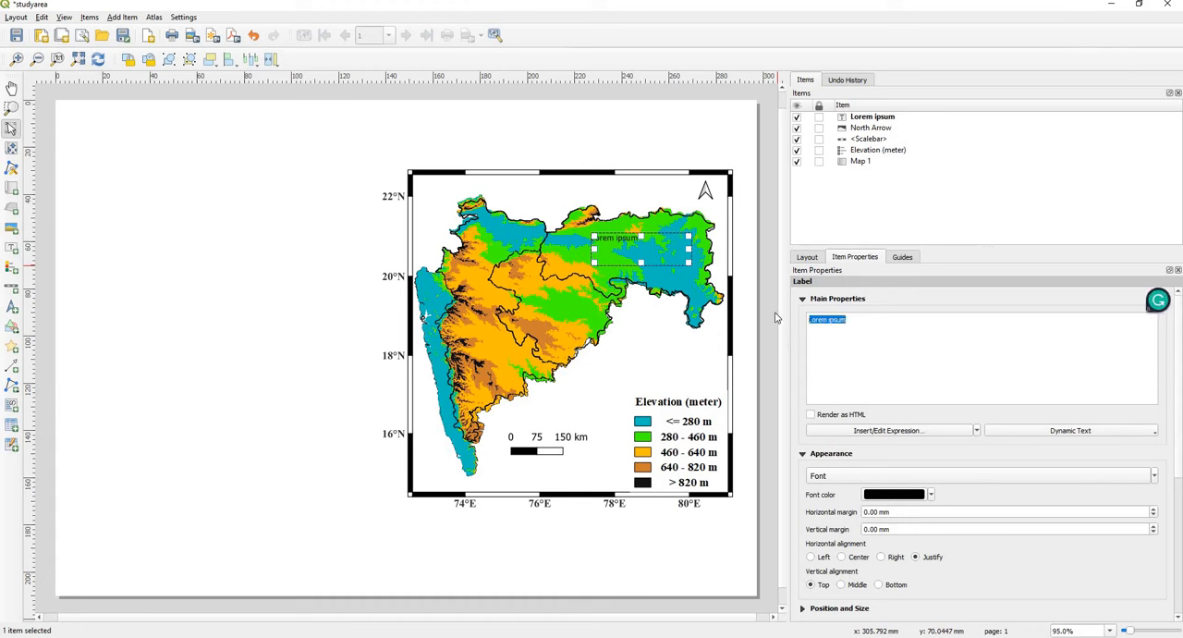
pyautogui.write("'")
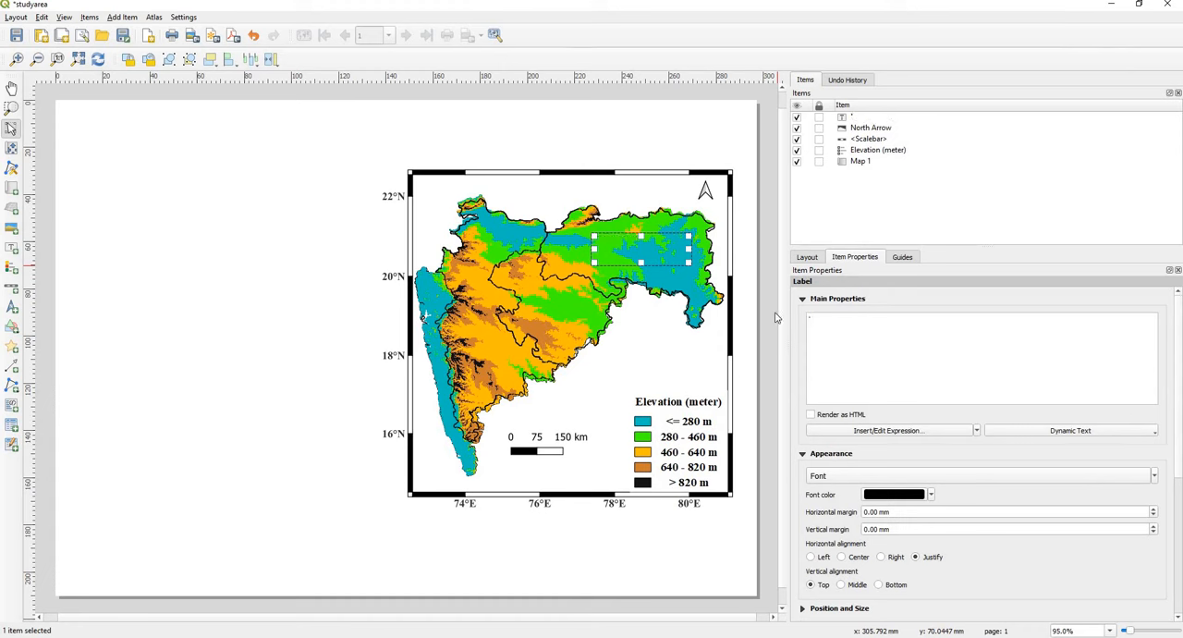
pyautogui.press('BackSpace')
pyautogui.write('Vidharbha')
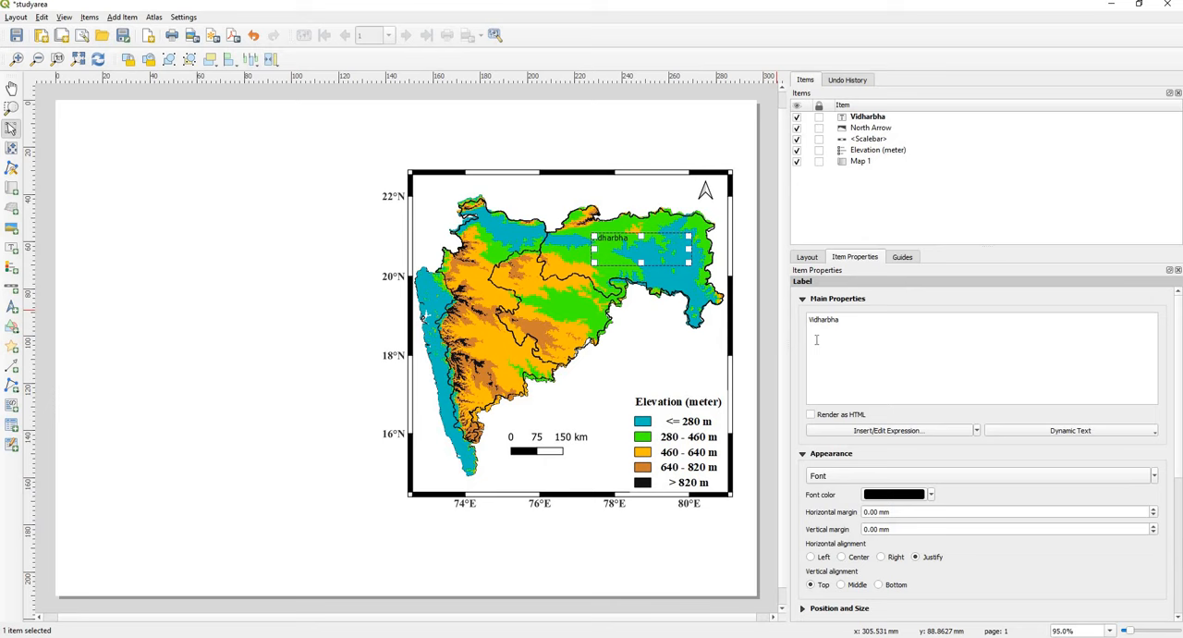
# Step: Format the Vidharbha label in Times New Roman Bold, size 14, and shift it slightly down and to the right over its region
pyautogui.click(852, 474)
pyautogui.press('Down')
pyautogui.press('Down')
pyautogui.press('Down')
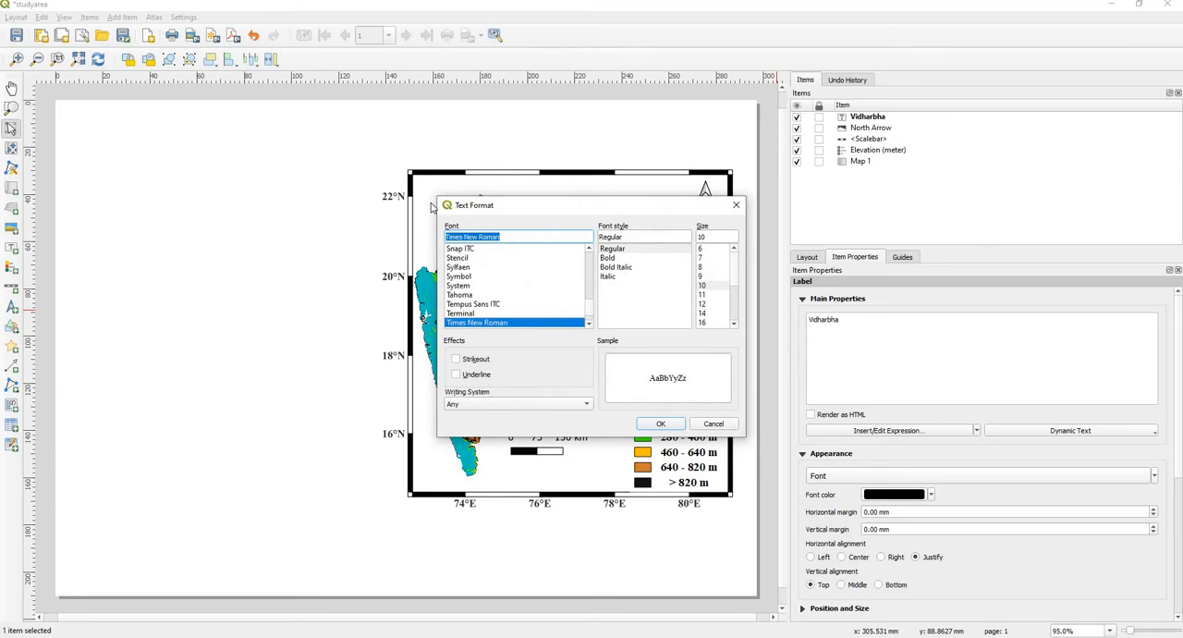
pyautogui.click(611, 258)
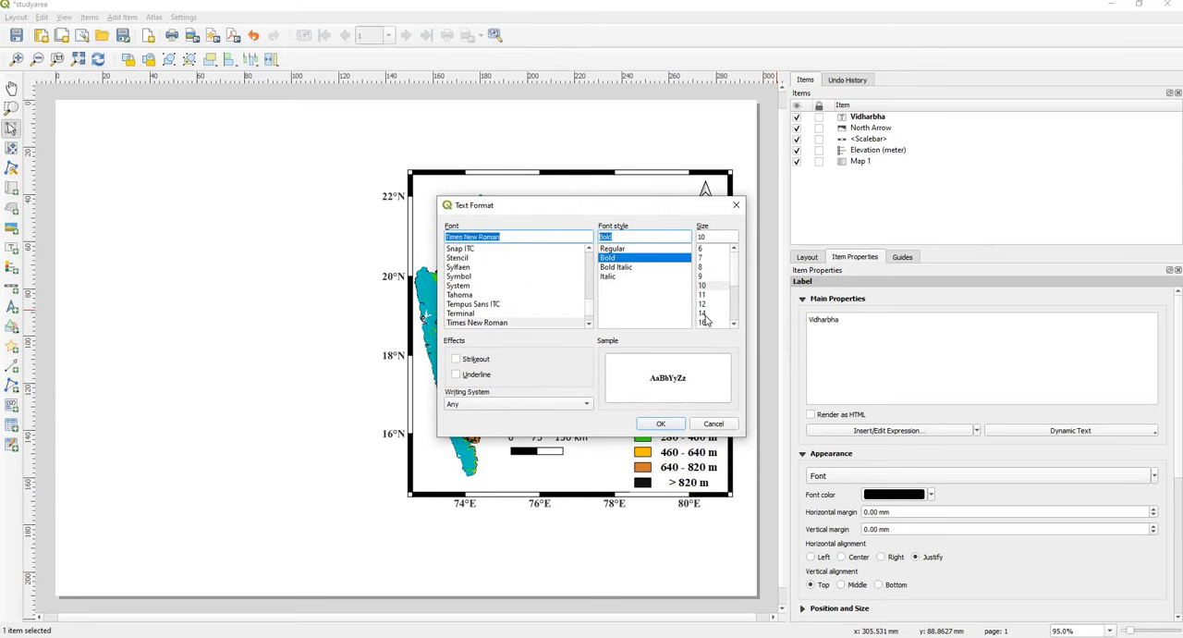
pyautogui.click(669, 425)
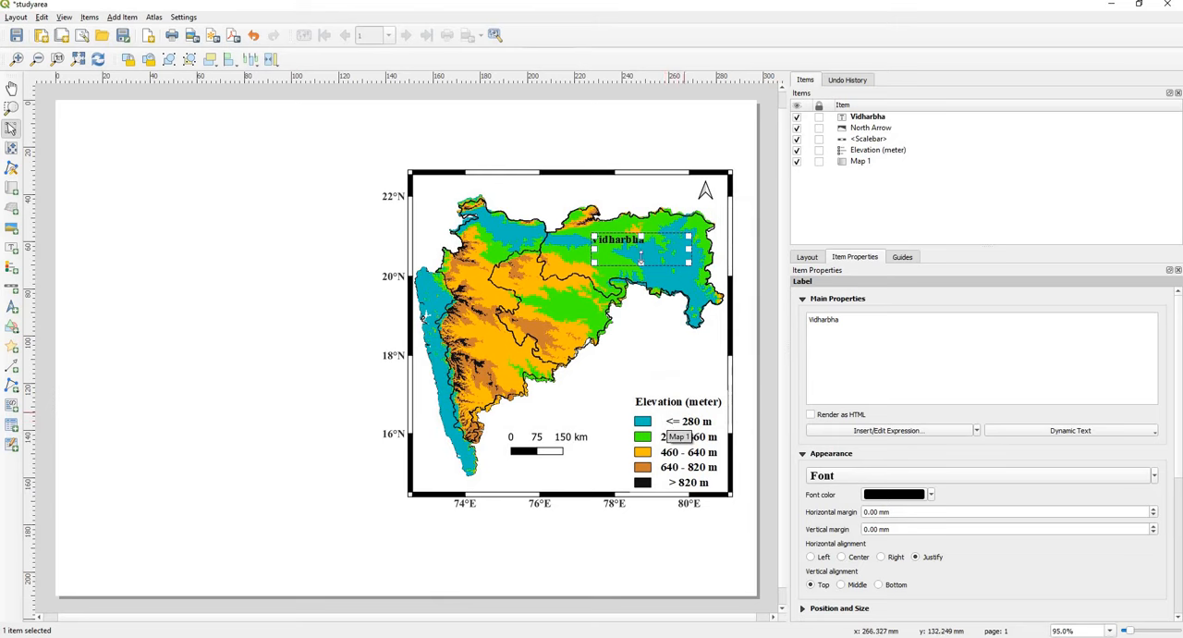
pyautogui.moveTo(624, 248); pyautogui.dragTo(636, 260)
pyautogui.click(325, 303)
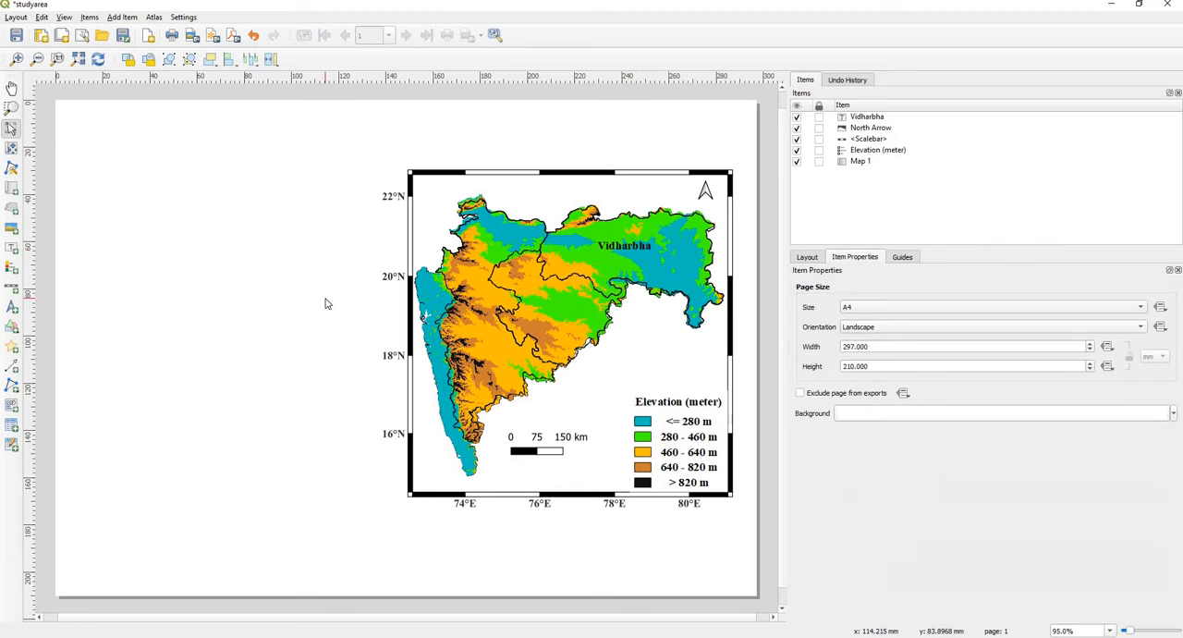
# Step: Add a label reading "Marathawada" over the region south of Vidharbha
pyautogui.click(12, 248)
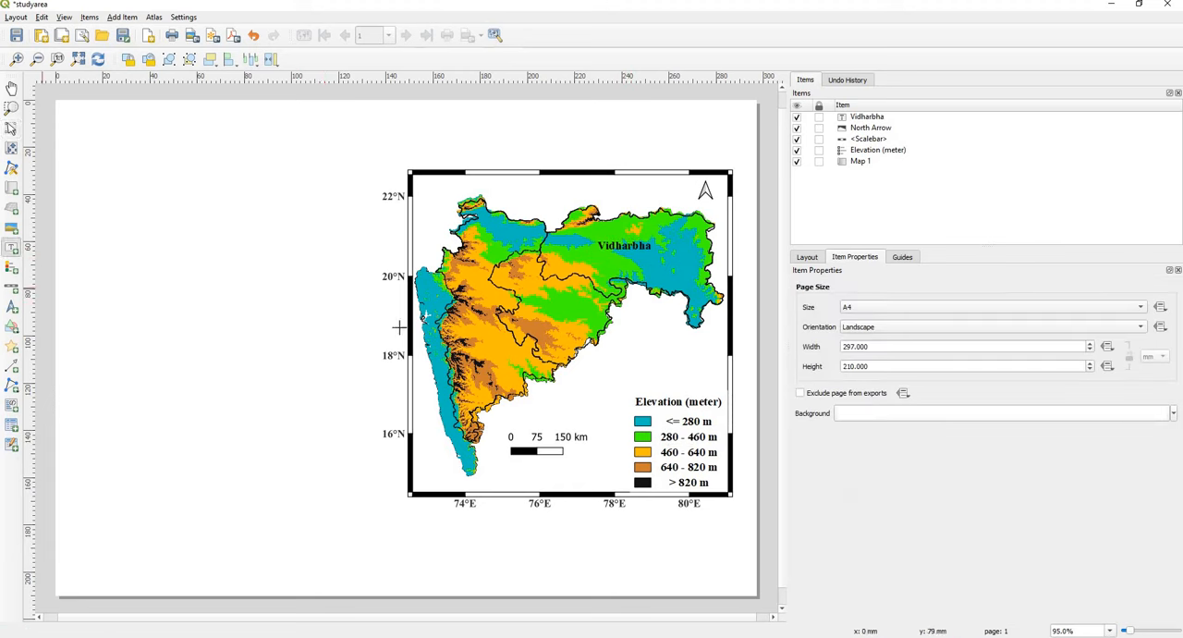
pyautogui.moveTo(522, 294)
pyautogui.mouseDown()
pyautogui.moveTo(555, 322)
pyautogui.moveTo(618, 326)
pyautogui.mouseUp()
pyautogui.hotkey('ctrl', 'a')
pyautogui.write('Maratha')
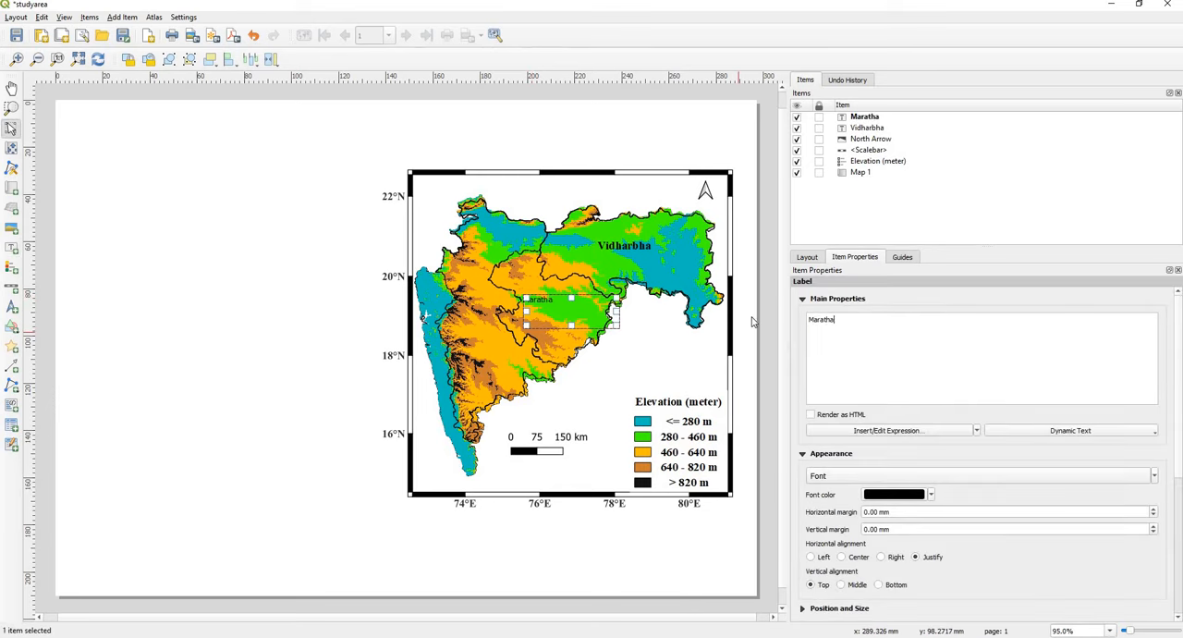
pyautogui.write('wada')
pyautogui.press('BackSpace')
pyautogui.write('da')
# Step: Format the Marathawada label in Times New Roman Bold, size 14, and deselect it
pyautogui.click(940, 477)
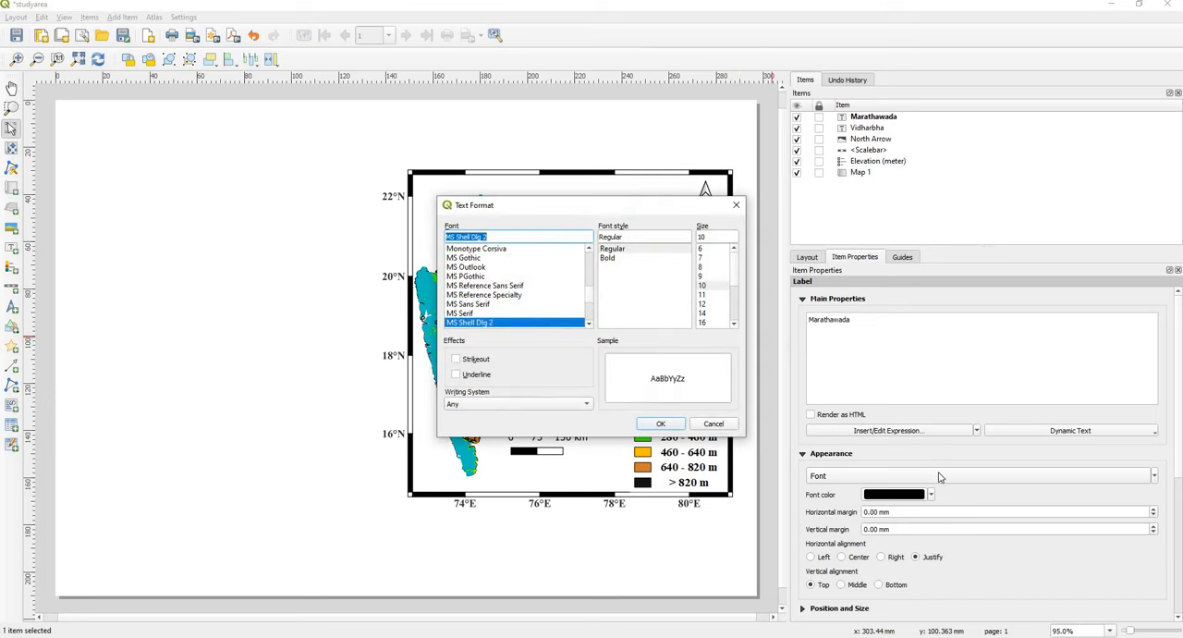
pyautogui.click(607, 258)
pyautogui.click(701, 312)
pyautogui.click(661, 423)
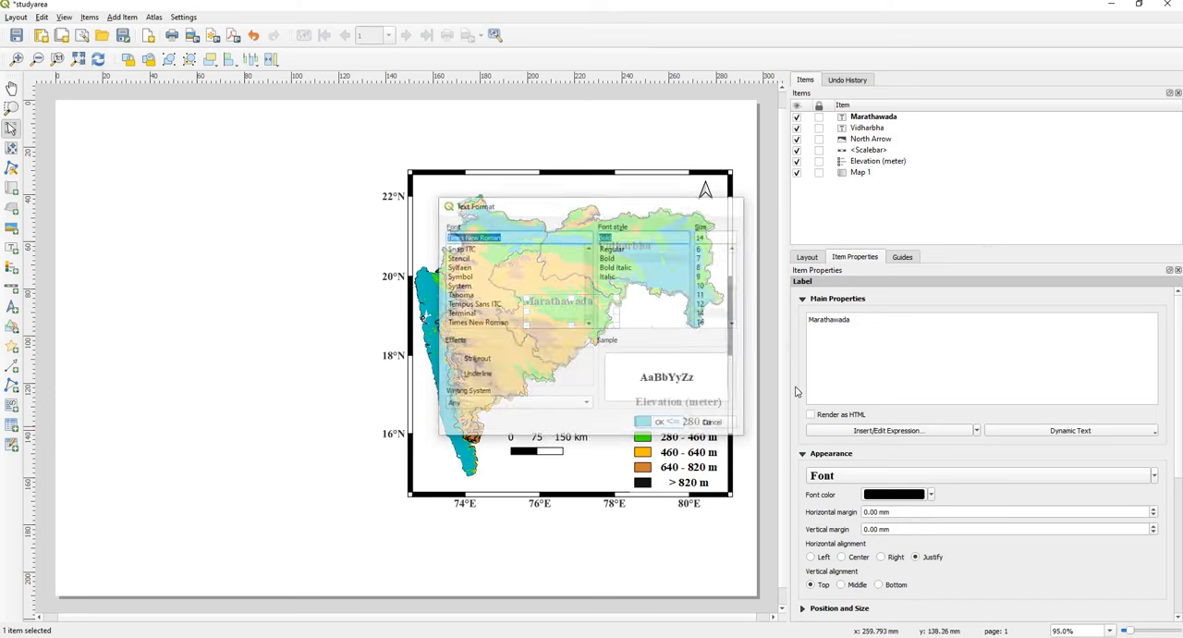
pyautogui.click(334, 326)
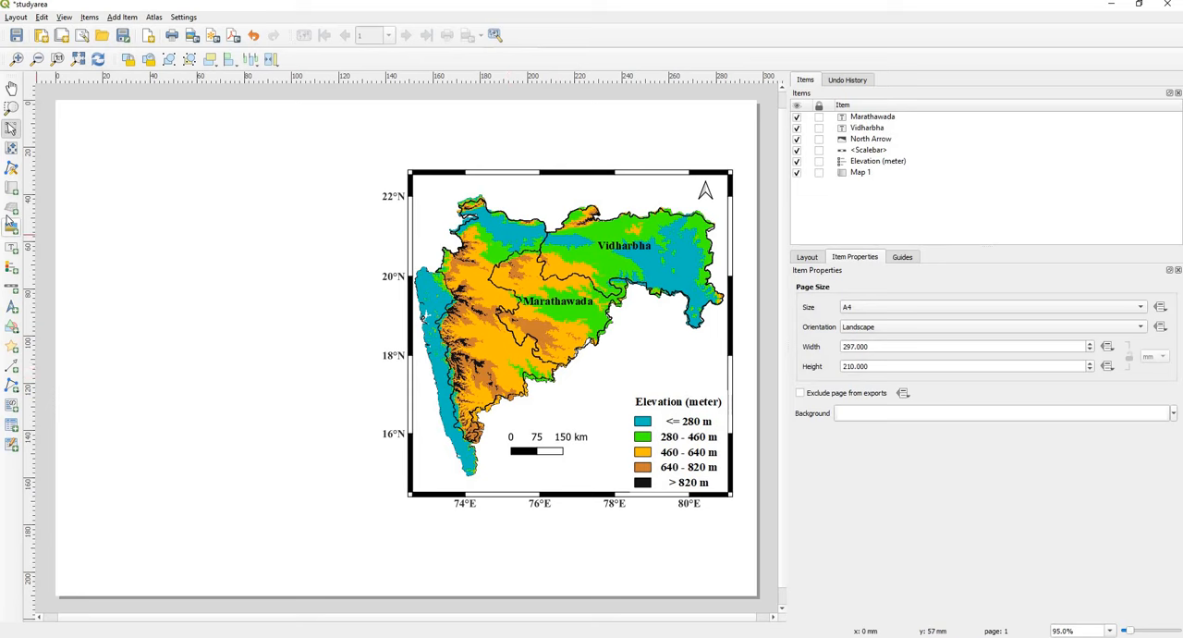
# Step: Add a label reading "Madhya Maharashtra" across the map below Marathawada
pyautogui.click(11, 247)
pyautogui.moveTo(449, 339); pyautogui.dragTo(659, 362)
pyautogui.hotkey('ctrl', 'a')
pyautogui.write('Ma')
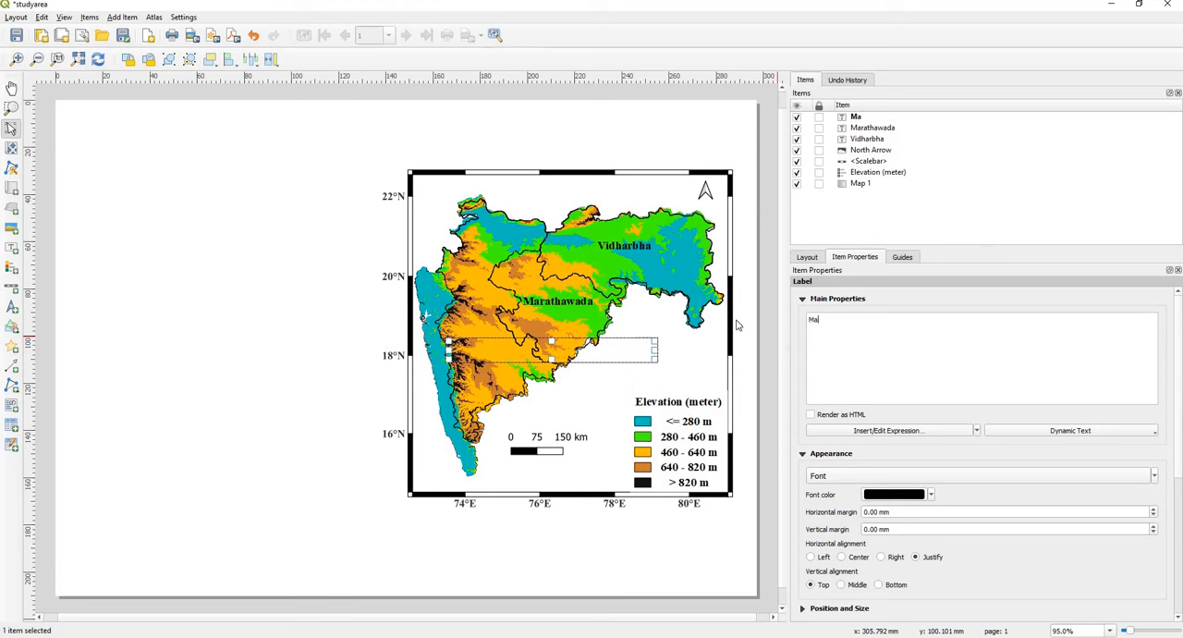
pyautogui.write('dhya Maharashtra')
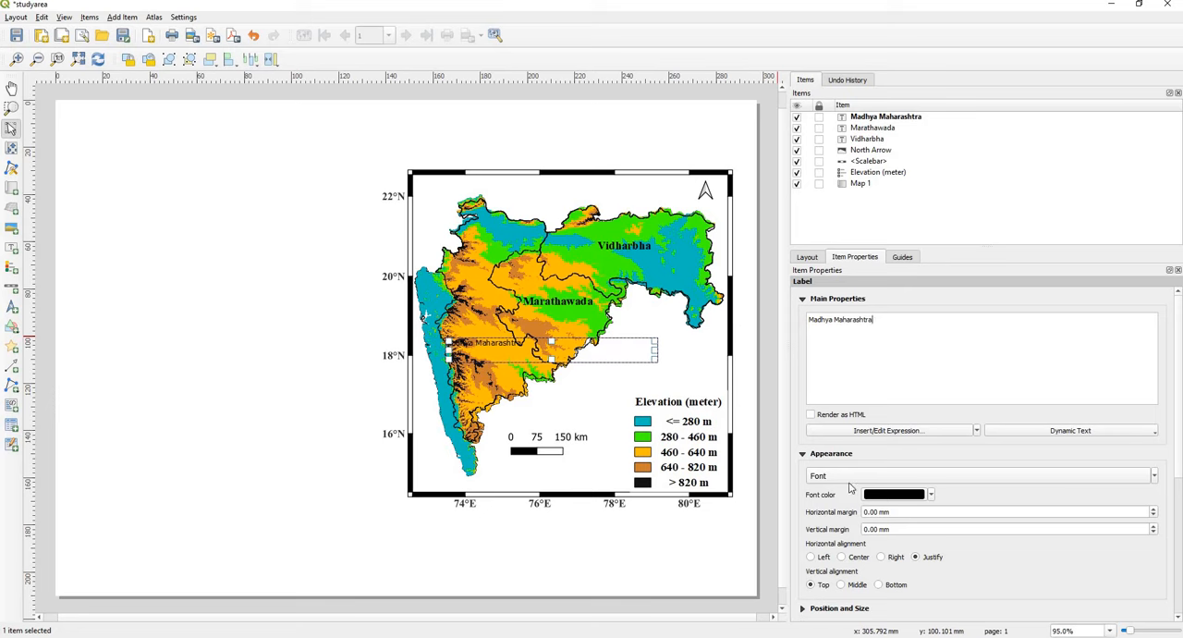
# Step: Format the Madhya Maharashtra label in Times New Roman Bold, size 14, then narrow its box and move it up over the western region
pyautogui.click(844, 475)
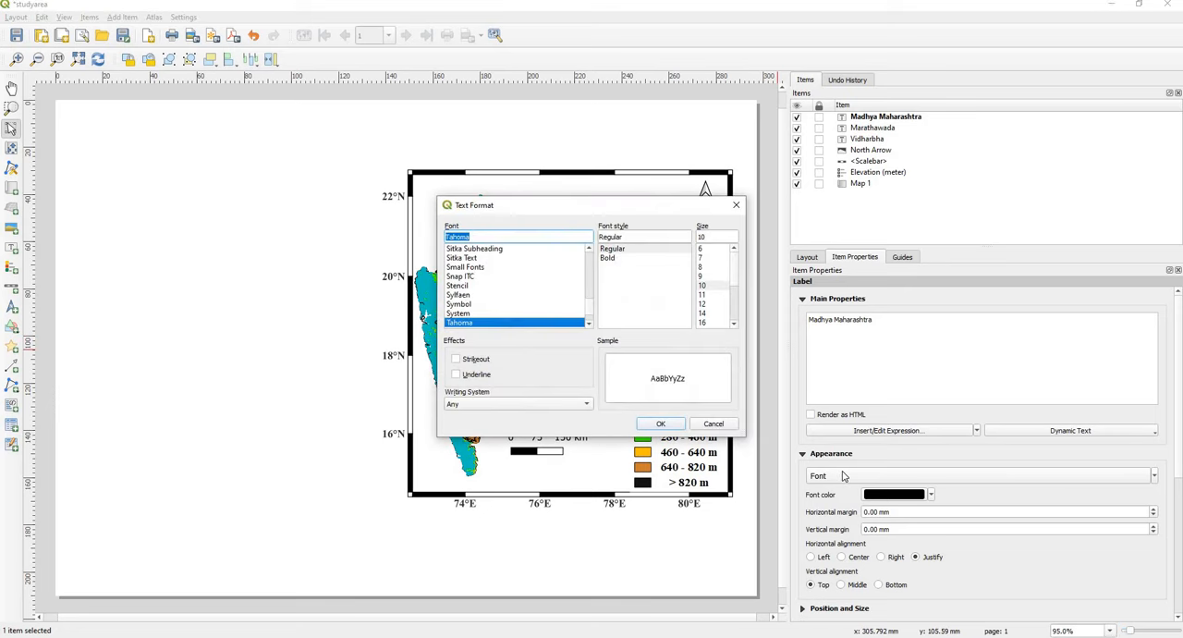
pyautogui.write('ti')
pyautogui.click(610, 258)
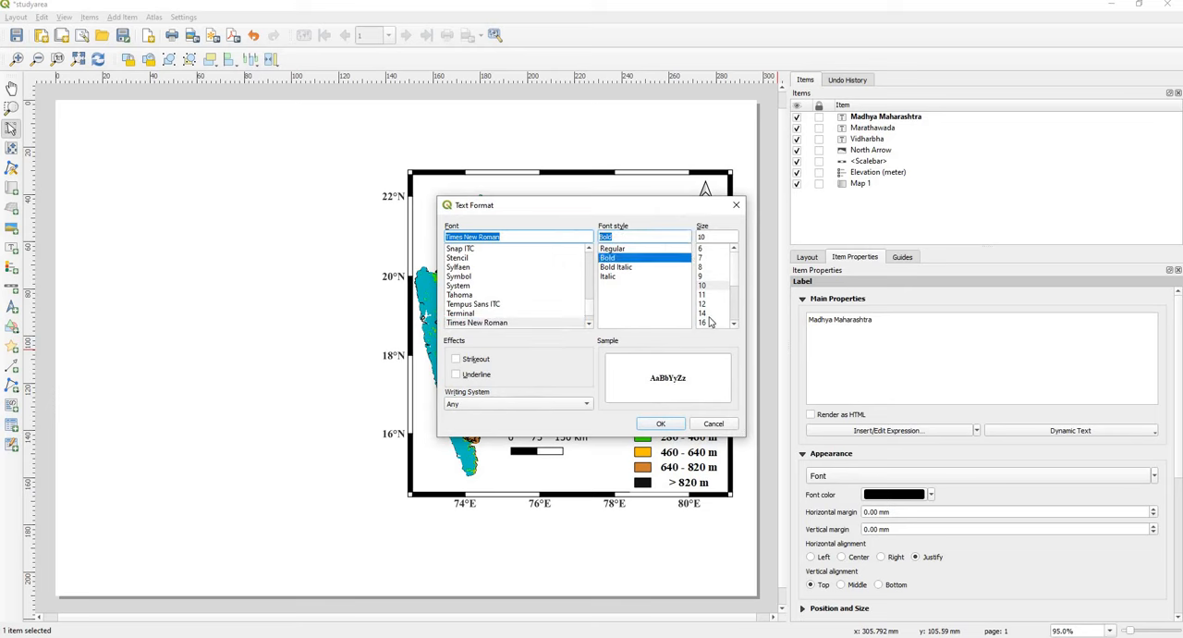
pyautogui.click(712, 313)
pyautogui.click(674, 428)
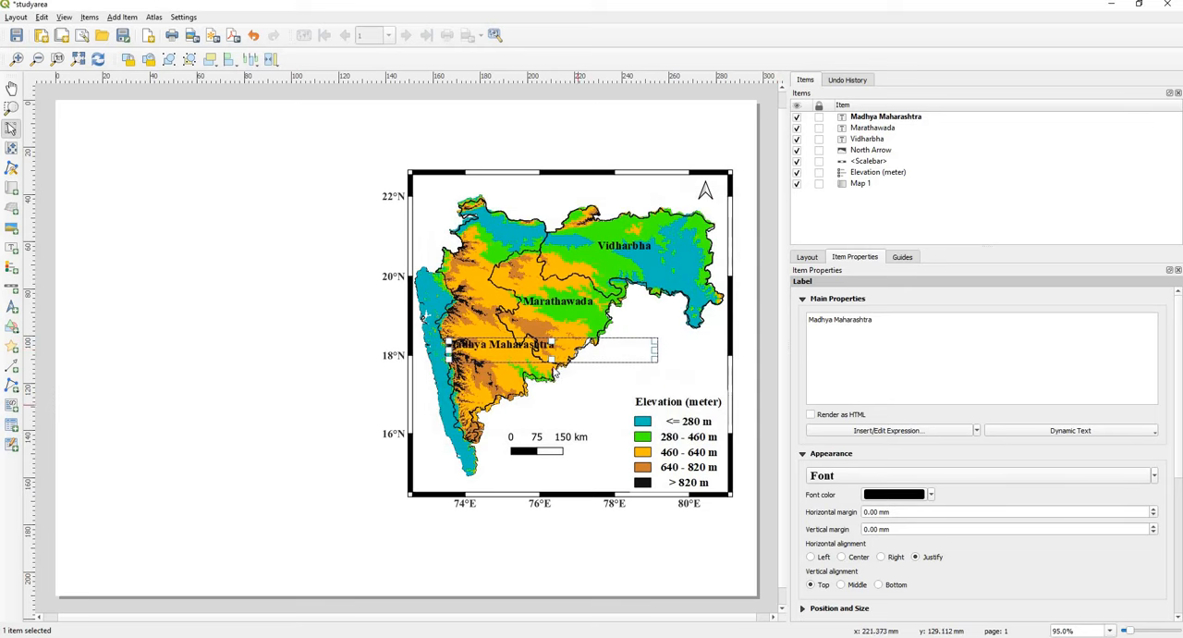
pyautogui.moveTo(653, 354); pyautogui.dragTo(482, 326)
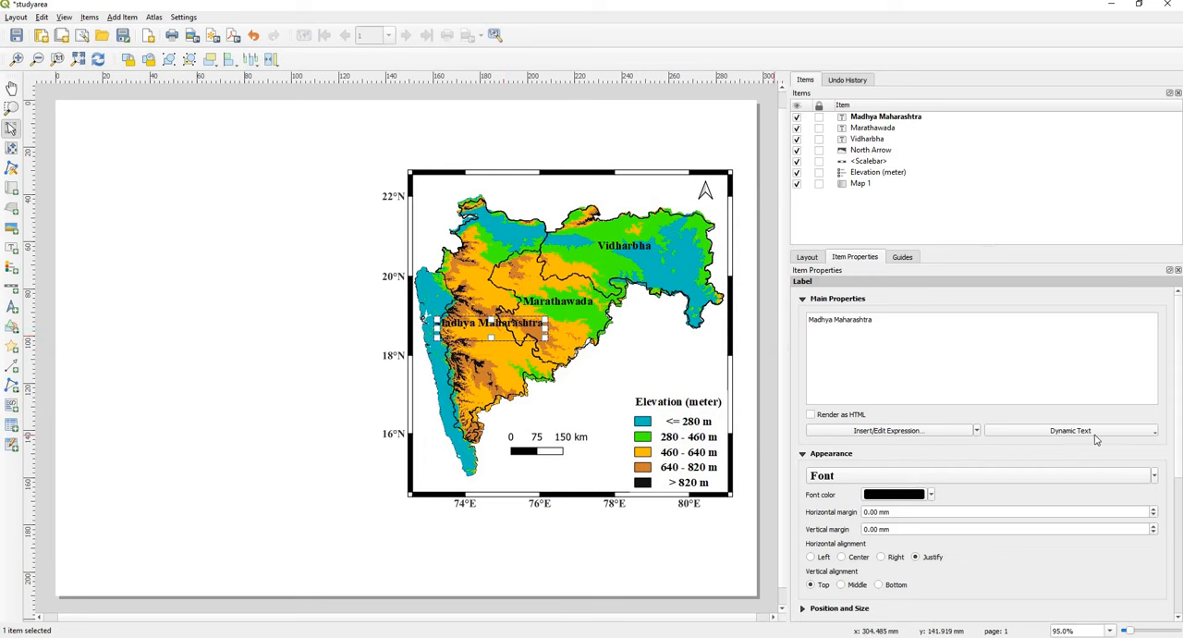
# Step: Rotate the Madhya Maharashtra label to 75 degrees, shift it slightly west within its region, and deselect it
pyautogui.scroll(-1, 1174, 469)
pyautogui.scroll(-5, 1174, 469)
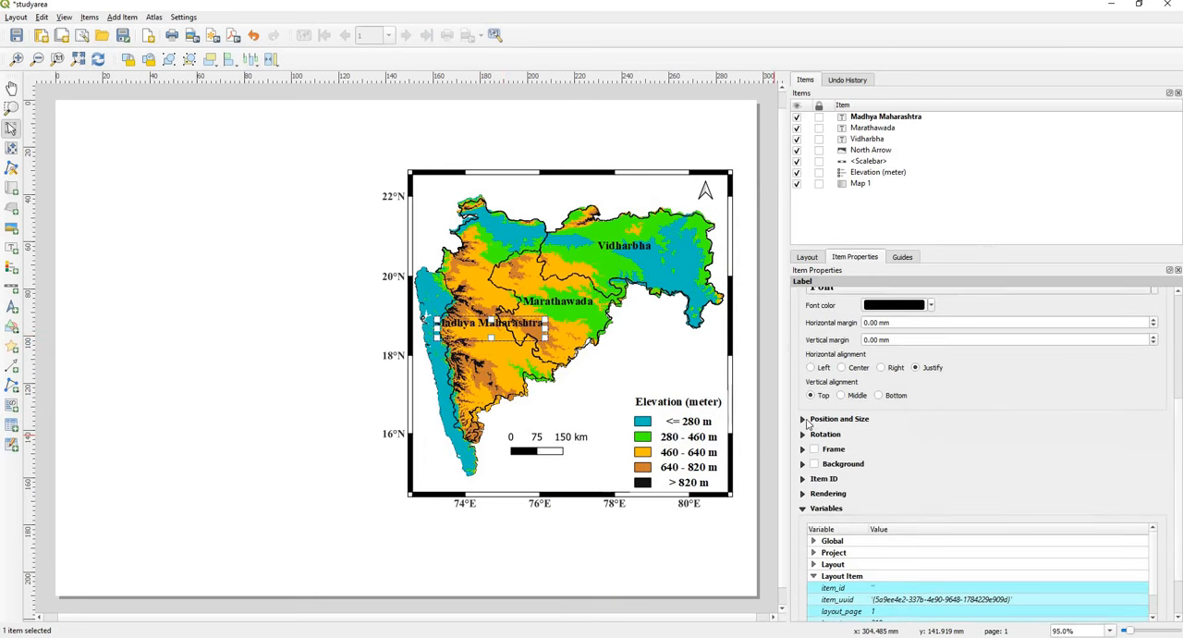
pyautogui.click(802, 419)
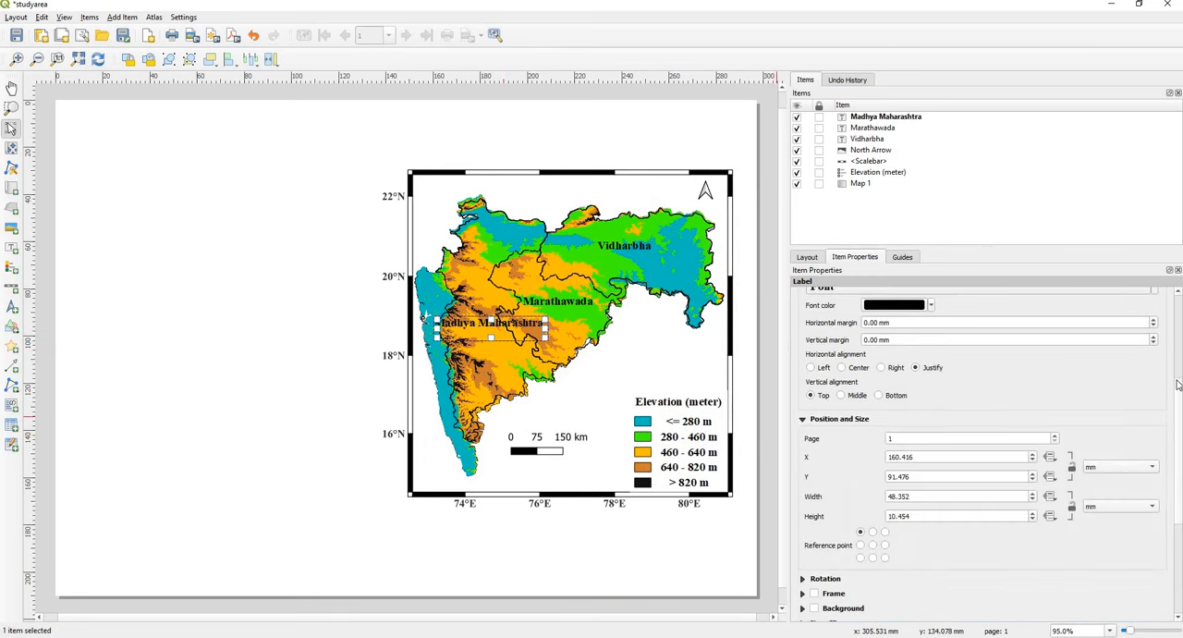
pyautogui.scroll(-4, 1180, 433)
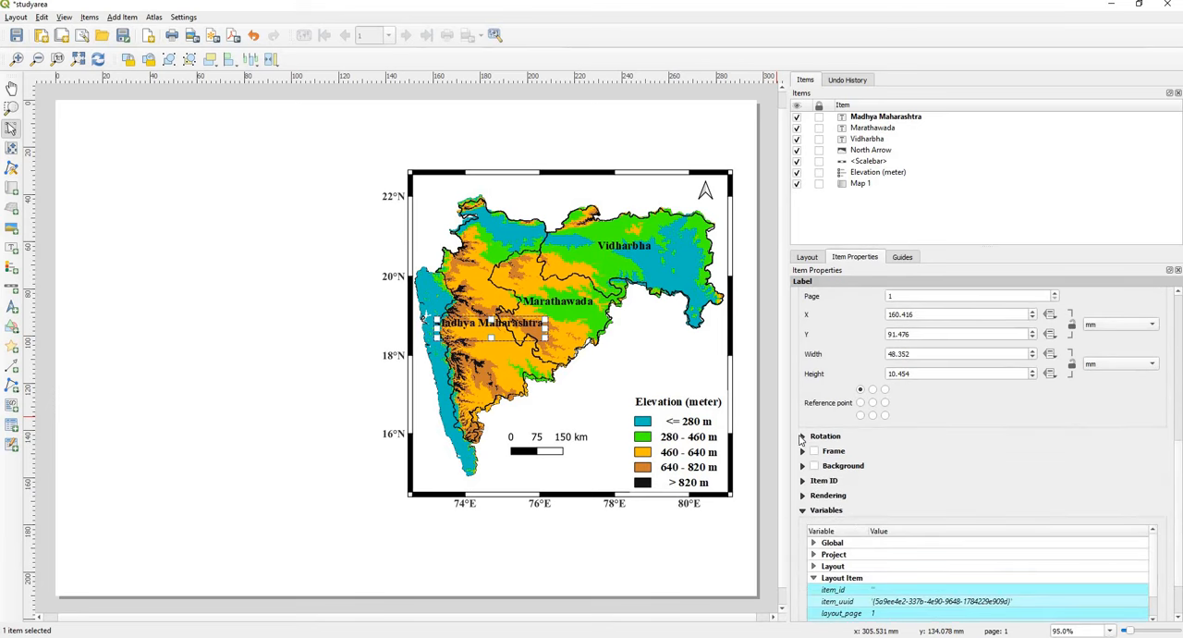
pyautogui.click(801, 437)
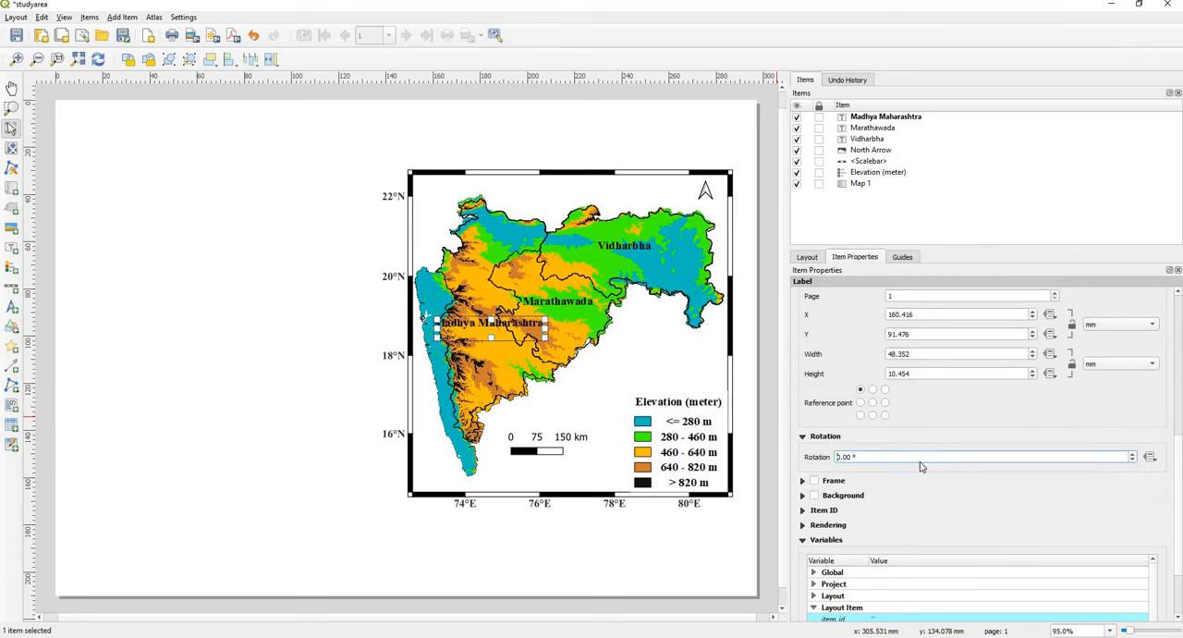
pyautogui.write('9')
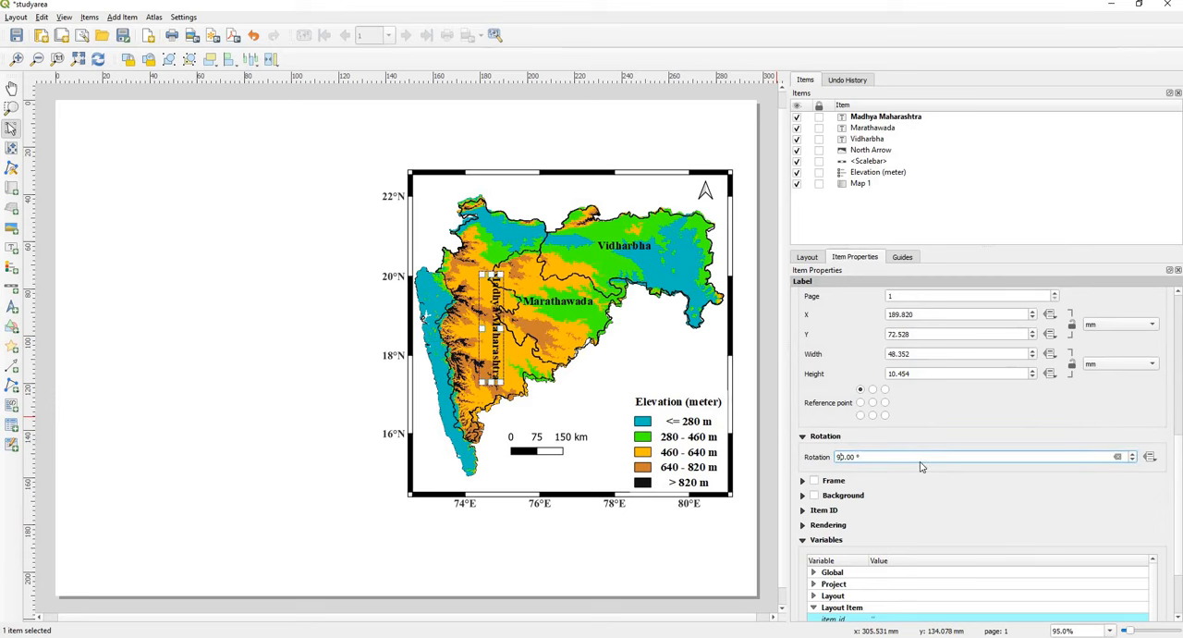
pyautogui.click(1132, 460)
pyautogui.click(1132, 461)
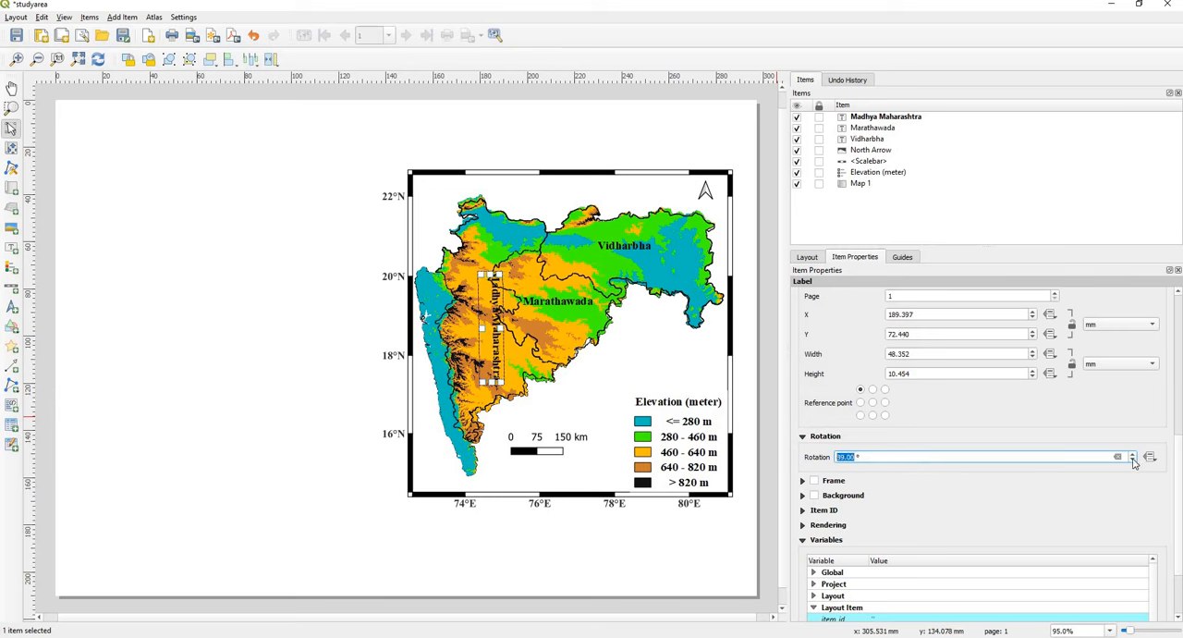
pyautogui.click(1132, 460)
pyautogui.click(1133, 460)
pyautogui.click(1133, 461)
pyautogui.click(1132, 460)
pyautogui.click(1133, 459)
pyautogui.click(1134, 459)
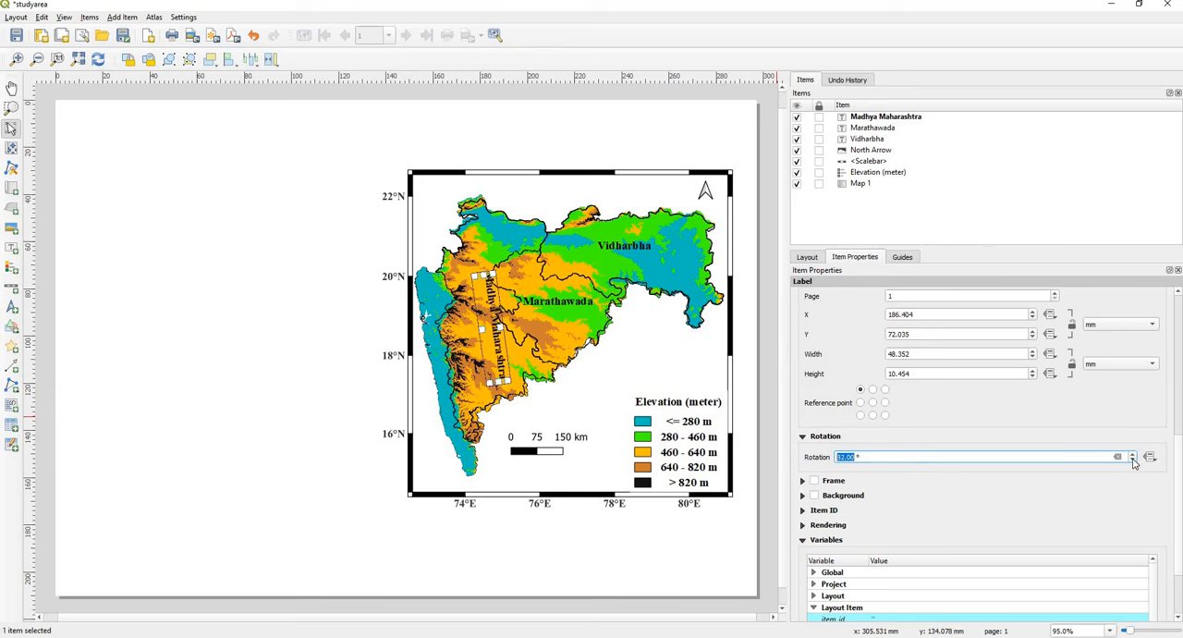
pyautogui.click(1133, 459)
pyautogui.click(1133, 459)
pyautogui.click(1133, 460)
pyautogui.click(1133, 460)
pyautogui.click(1134, 459)
pyautogui.click(1134, 459)
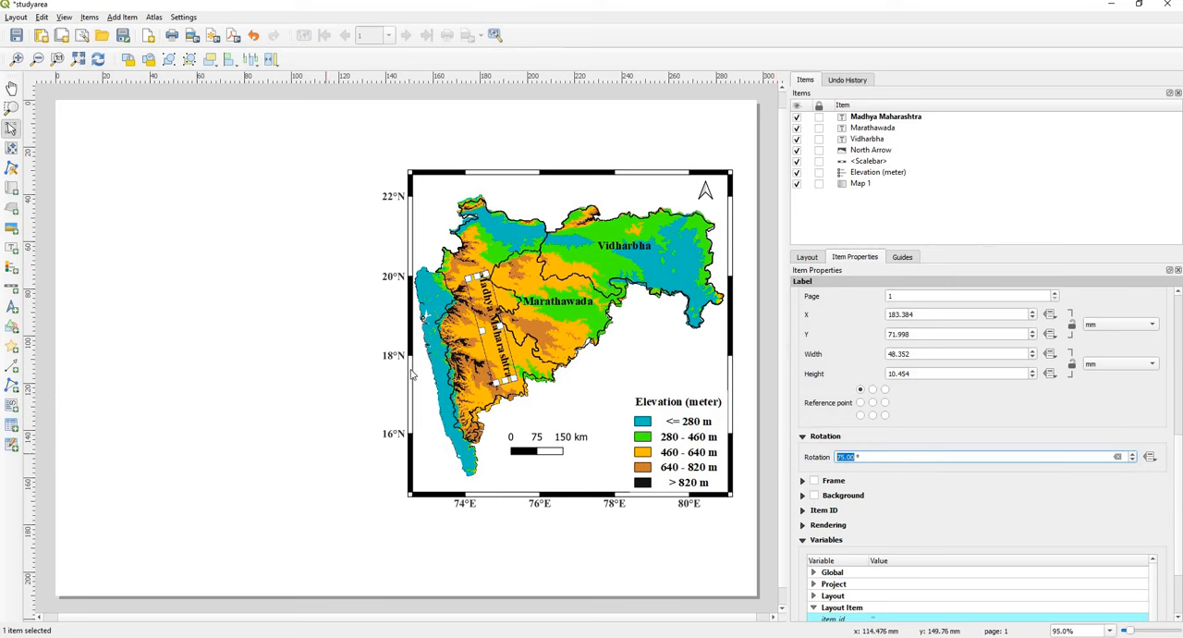
pyautogui.moveTo(496, 335); pyautogui.dragTo(491, 337)
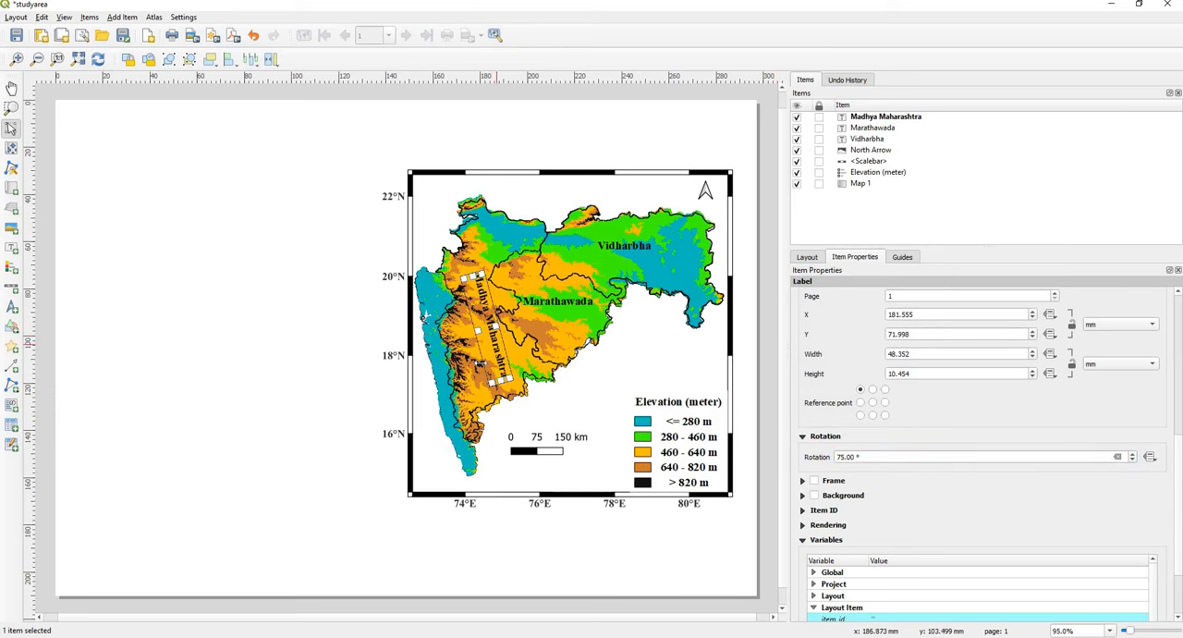
pyautogui.click(306, 446)
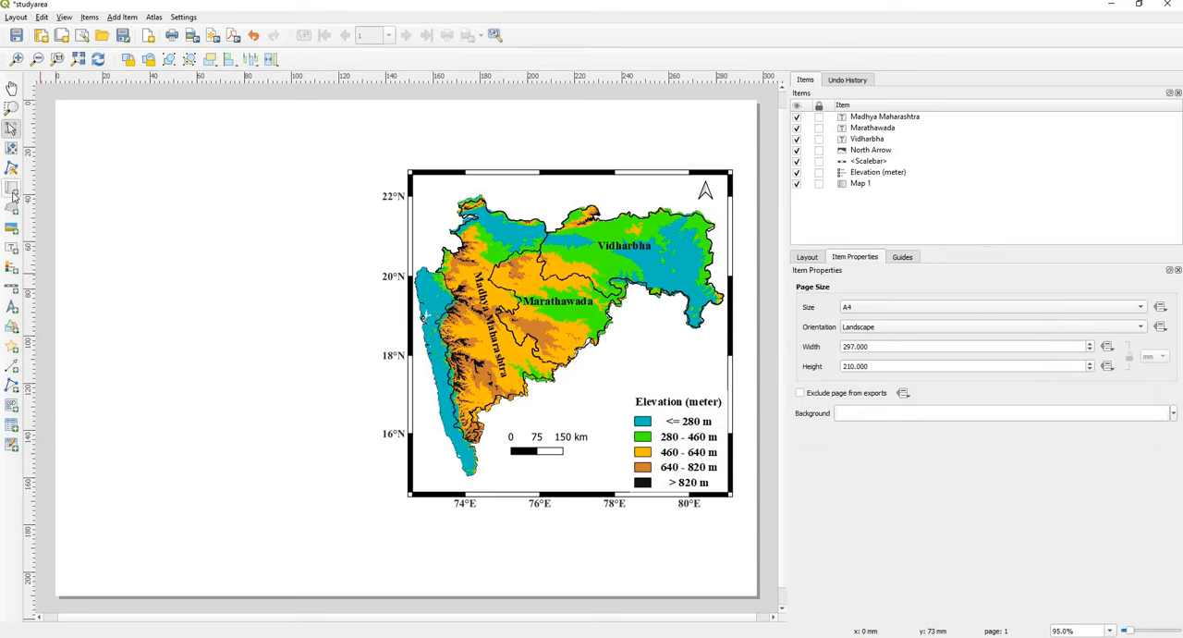
# Step: Add a label reading "Konkan and Goa" across the map below Marathawada, starting at the western coast
pyautogui.click(11, 248)
pyautogui.moveTo(424, 319); pyautogui.dragTo(598, 340)
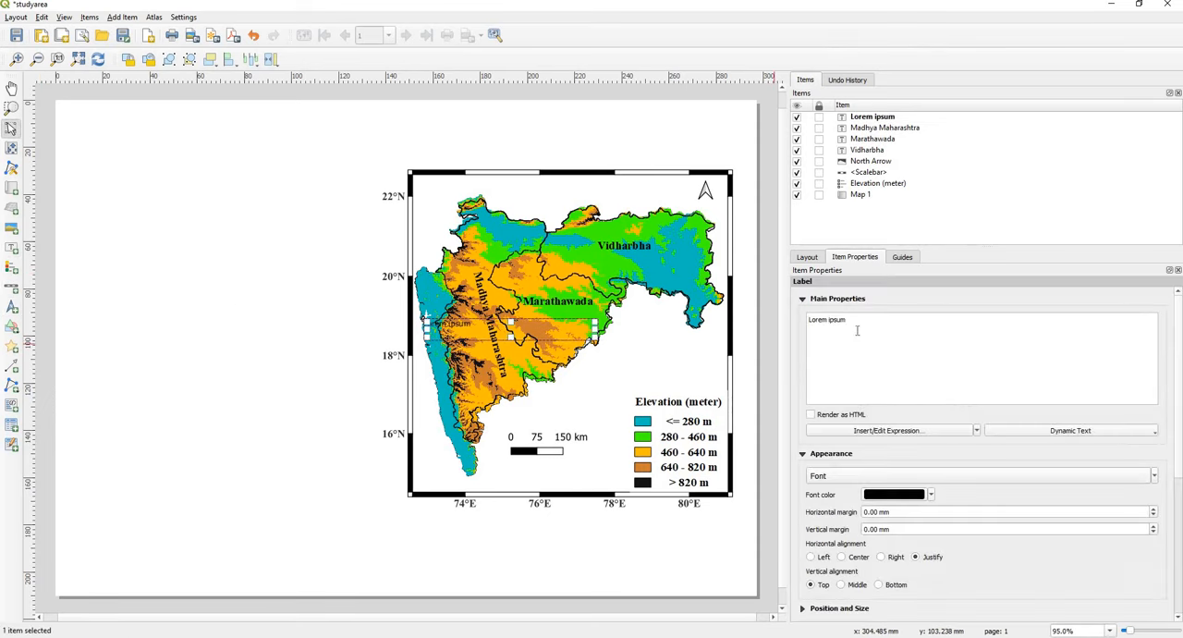
pyautogui.hotkey('ctrl', 'a')
pyautogui.write('Konkan and G')
# Step: Format the Konkan and Goa label in Times New Roman Bold, size 14, and narrow its box around the text
pyautogui.click(938, 478)
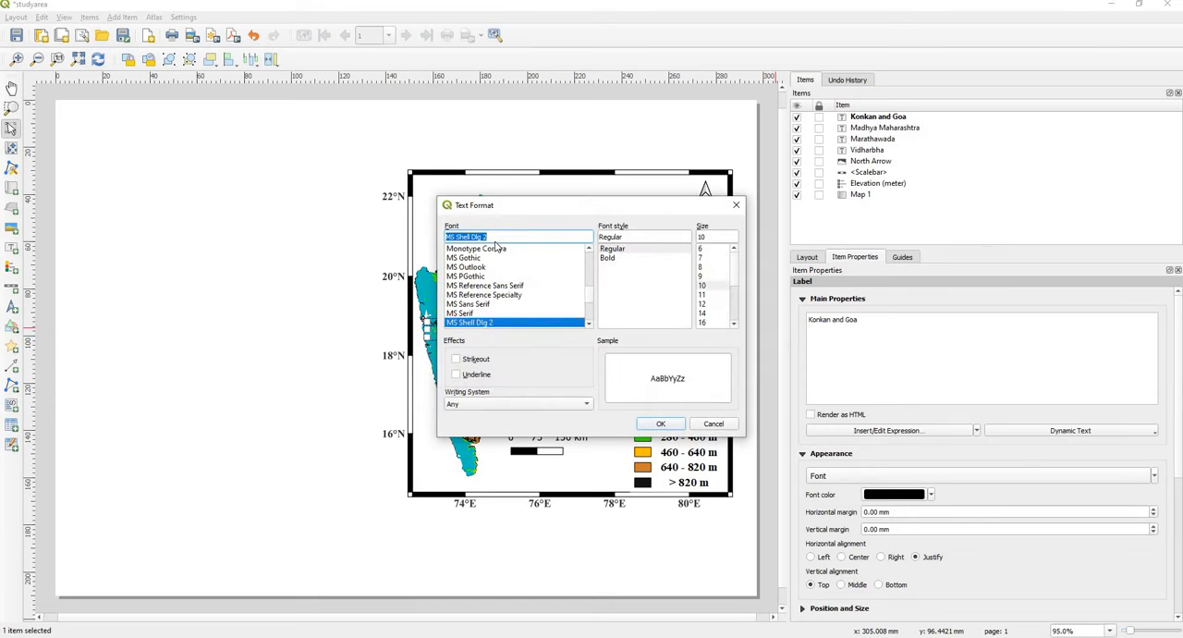
pyautogui.write('ti')
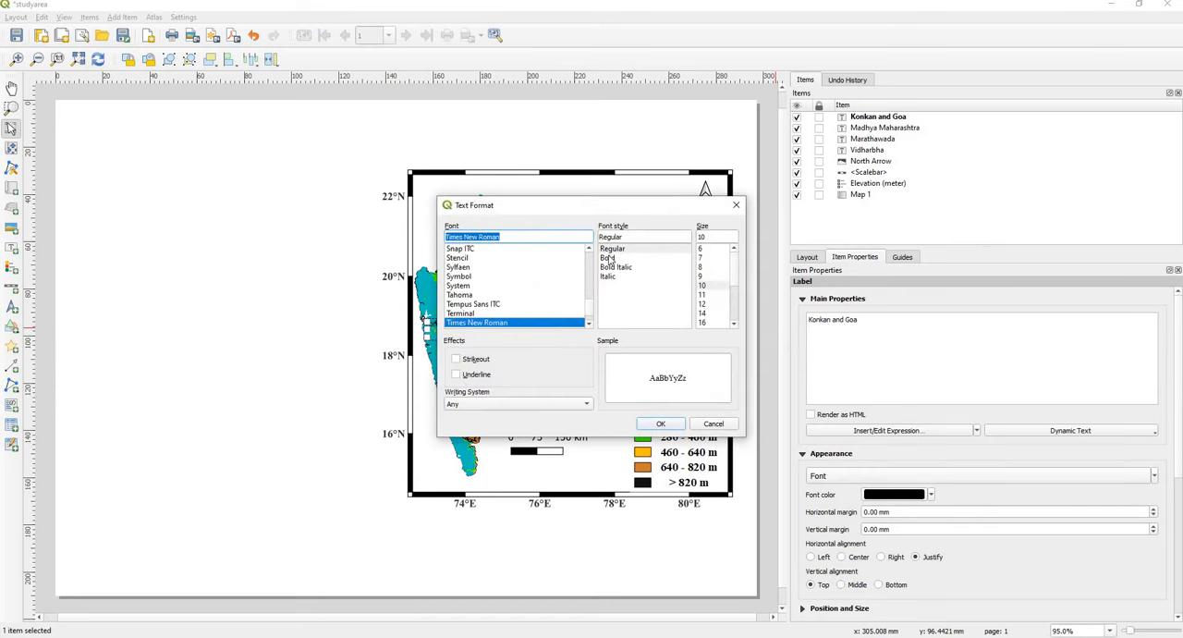
pyautogui.click(608, 258)
pyautogui.click(710, 314)
pyautogui.click(661, 425)
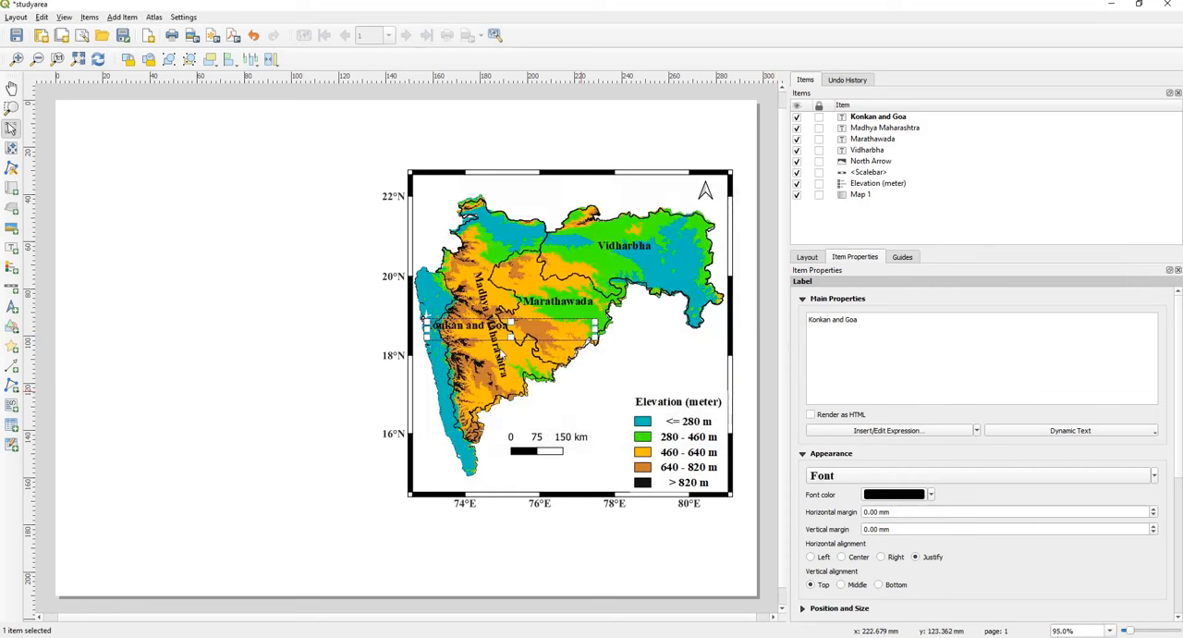
pyautogui.moveTo(595, 335); pyautogui.dragTo(522, 334)
# Step: Rotate the Konkan and Goa label to 79 degrees and move it onto the western coastal strip
pyautogui.moveTo(1179, 392); pyautogui.dragTo(1180, 502)
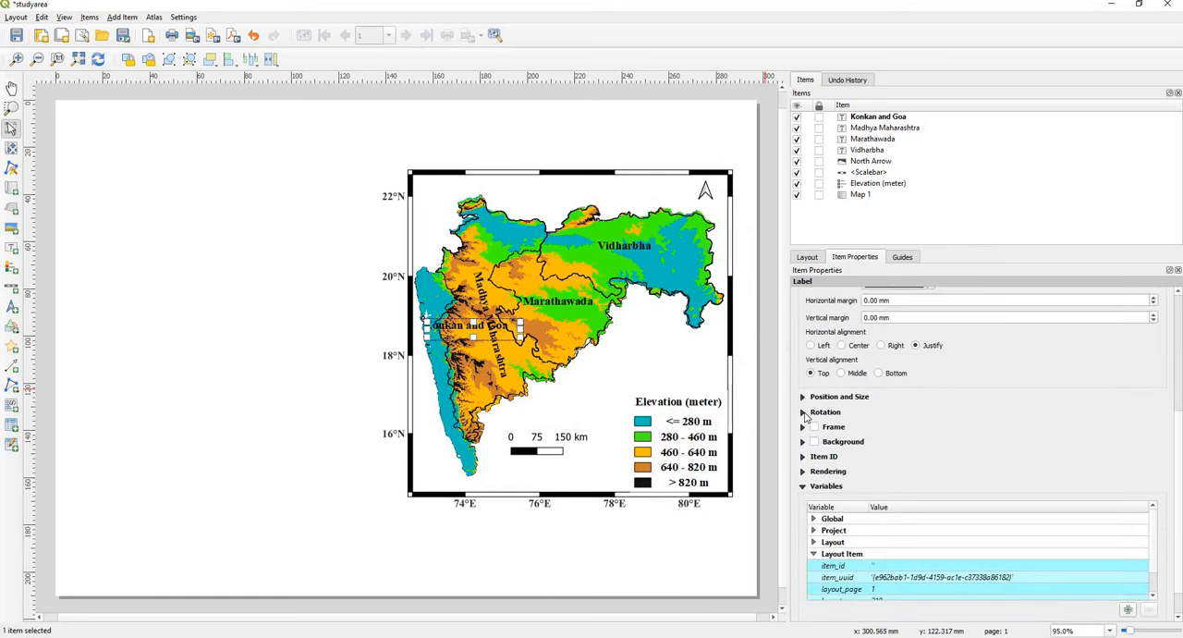
pyautogui.click(803, 412)
pyautogui.click(839, 433)
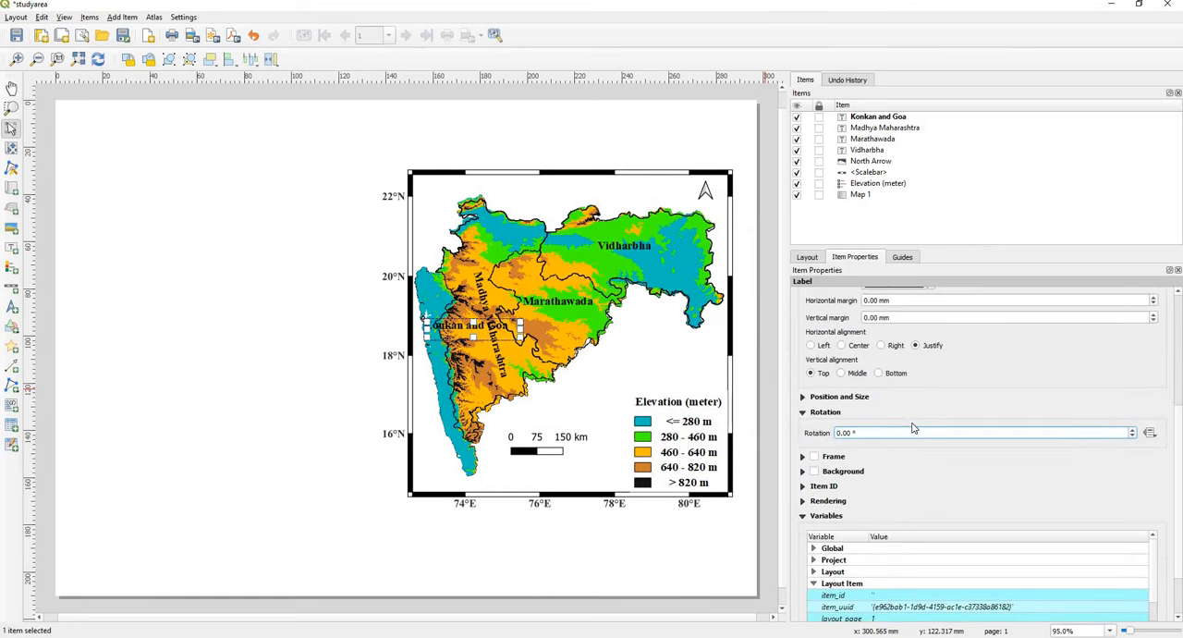
pyautogui.write('9')
pyautogui.click(1133, 436)
pyautogui.click(1134, 437)
pyautogui.click(1133, 436)
pyautogui.click(1133, 437)
pyautogui.click(1133, 436)
pyautogui.click(1133, 436)
pyautogui.click(1133, 437)
pyautogui.click(1134, 436)
pyautogui.click(1133, 435)
pyautogui.click(1134, 435)
pyautogui.click(1134, 435)
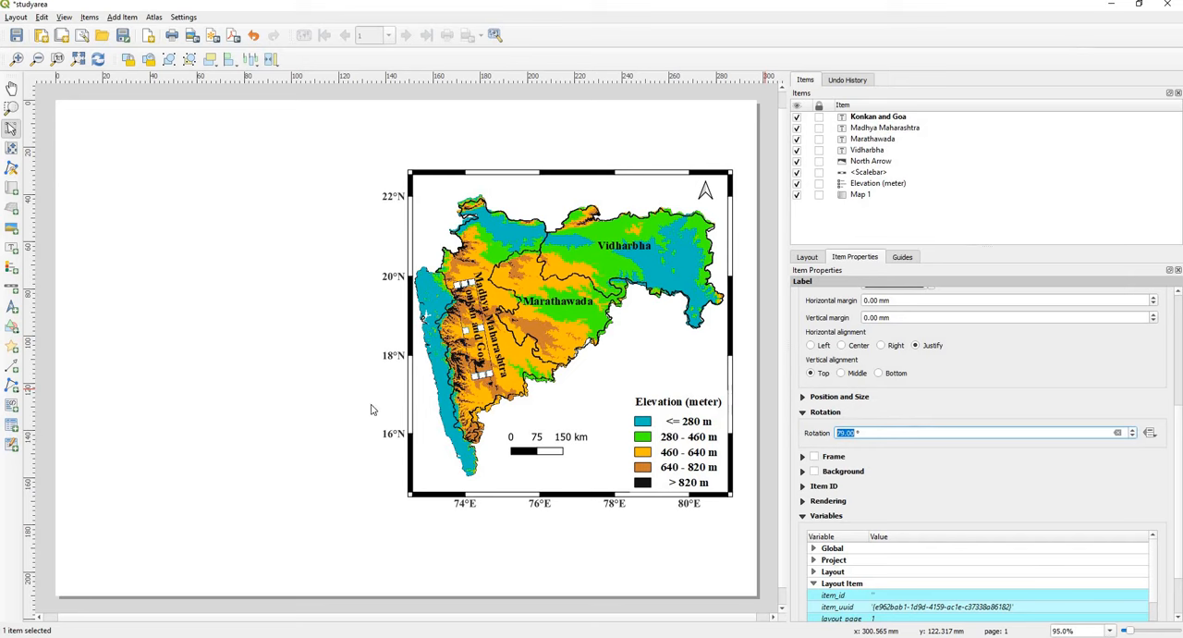
pyautogui.moveTo(471, 327); pyautogui.dragTo(440, 378)
# Step: Try a rotation of 83 degrees on the Konkan and Goa label and shift it slightly west
pyautogui.click(1133, 430)
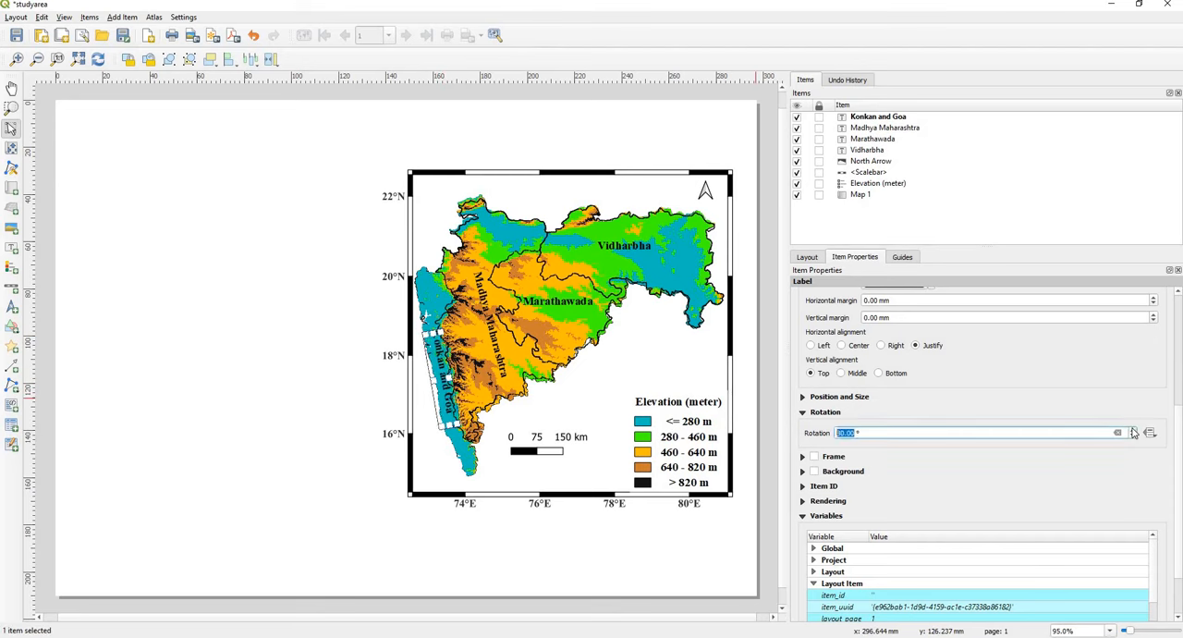
pyautogui.click(1132, 430)
pyautogui.click(1132, 430)
pyautogui.click(1132, 430)
pyautogui.moveTo(441, 355); pyautogui.dragTo(436, 356)
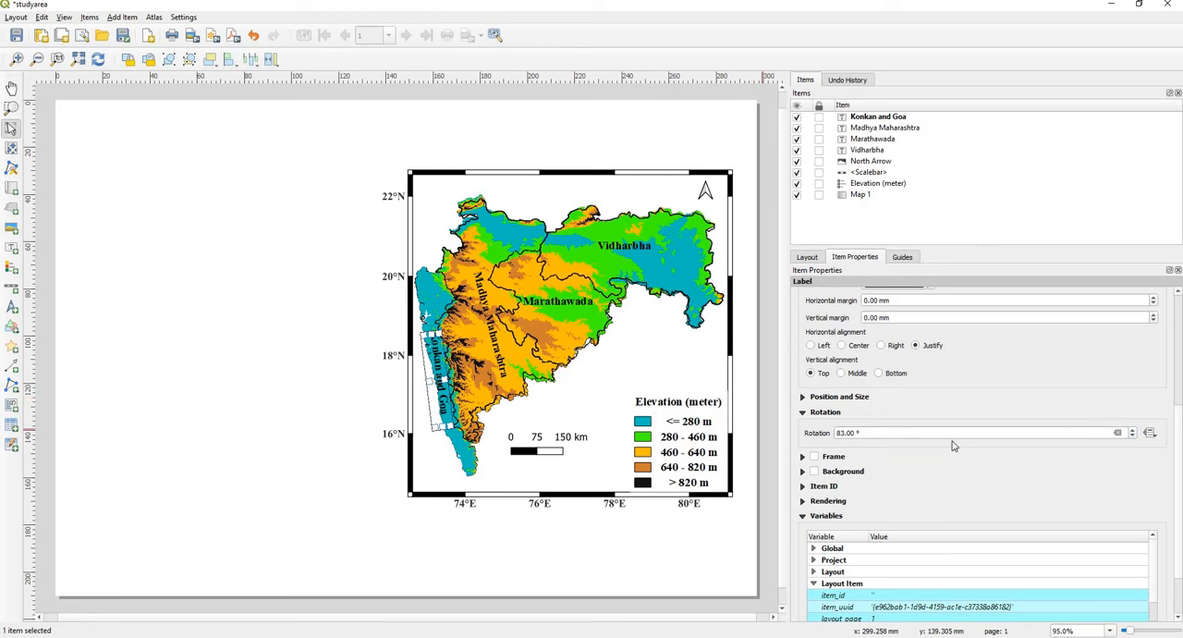
# Step: Set the Konkan and Goa label's rotation to 79 degrees, fine-tune its position inside the coastal strip, and deselect it
pyautogui.click(1134, 436)
pyautogui.click(1134, 435)
pyautogui.click(1134, 435)
pyautogui.click(1133, 436)
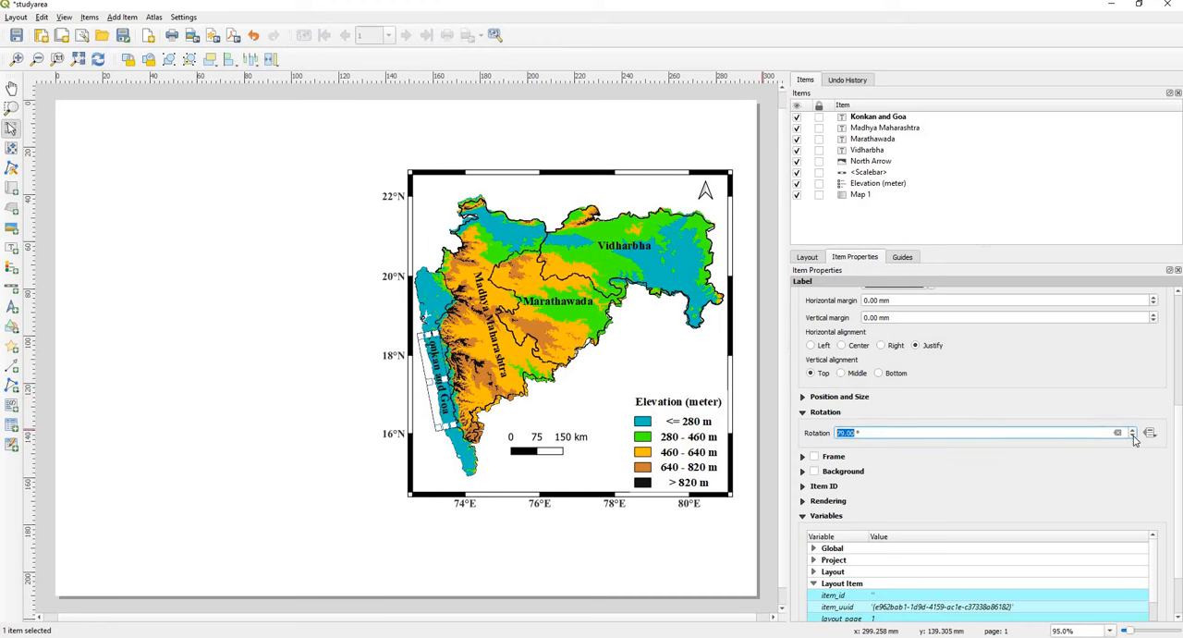
pyautogui.press('Right')
pyautogui.moveTo(435, 359); pyautogui.dragTo(436, 359)
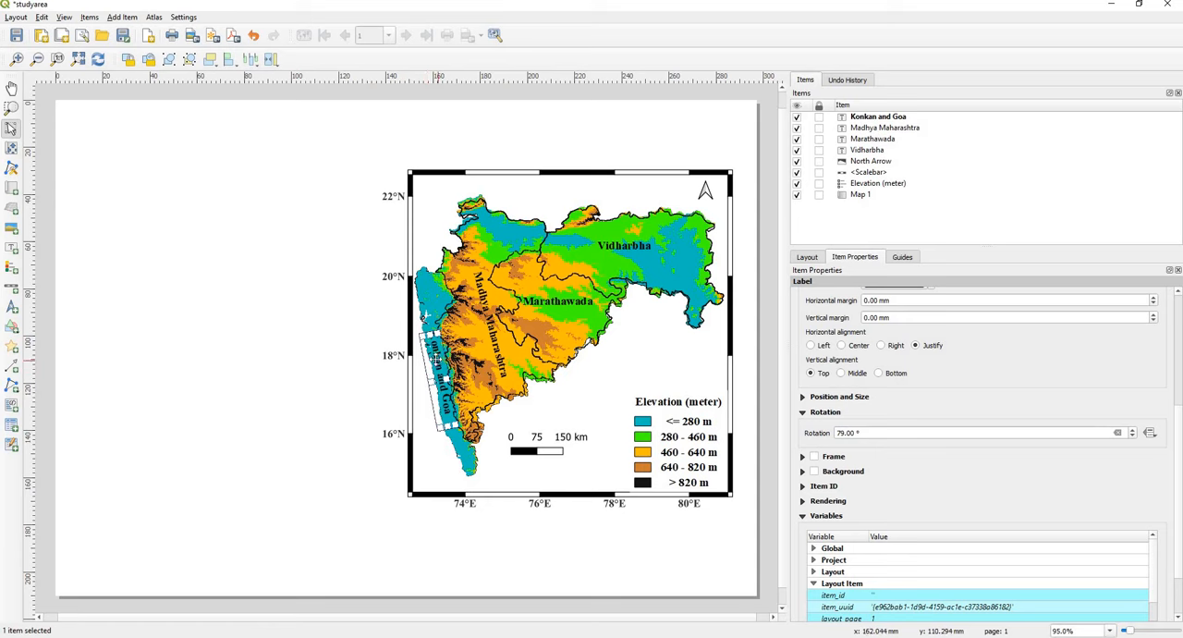
pyautogui.moveTo(435, 359); pyautogui.dragTo(436, 355)
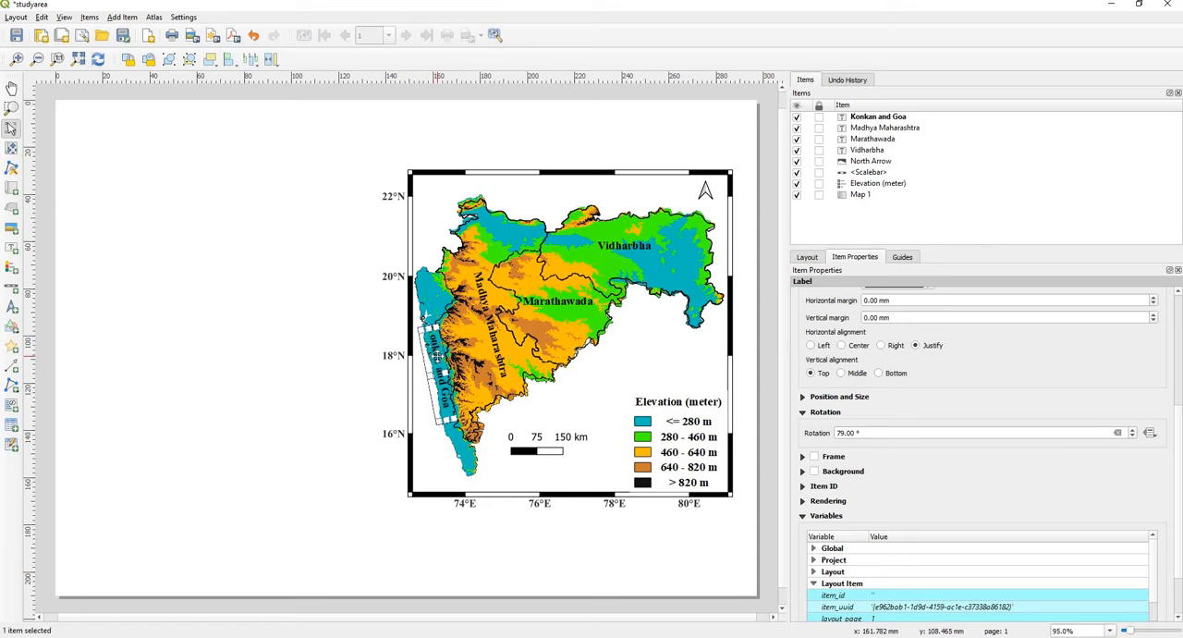
pyautogui.click(349, 393)
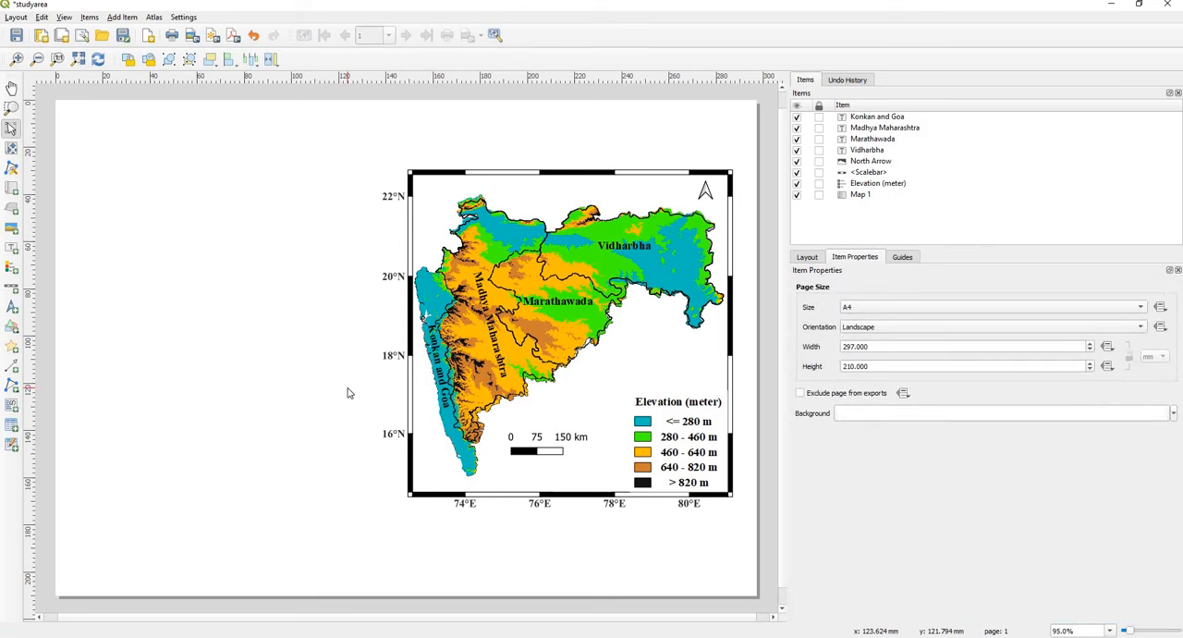
# Step: Add a title label reading "MAHARASHTRA AND GOA" inside the map frame, above the mapped area
pyautogui.click(11, 247)
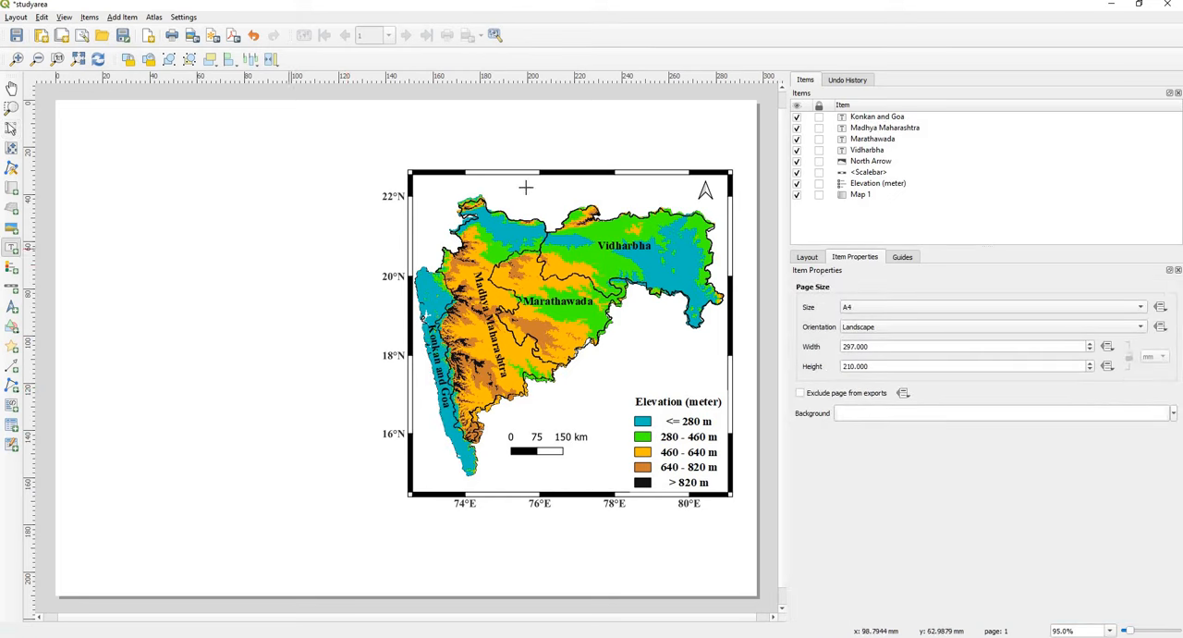
pyautogui.moveTo(487, 182); pyautogui.dragTo(648, 193)
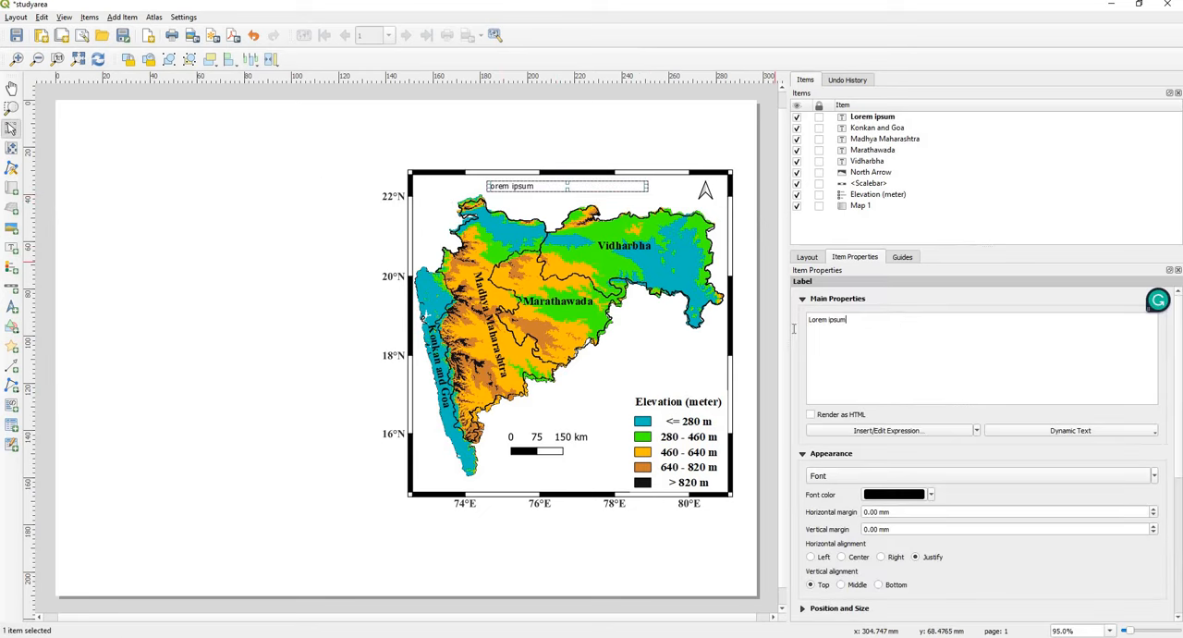
pyautogui.hotkey('ctrl', 'a')
pyautogui.write('M')
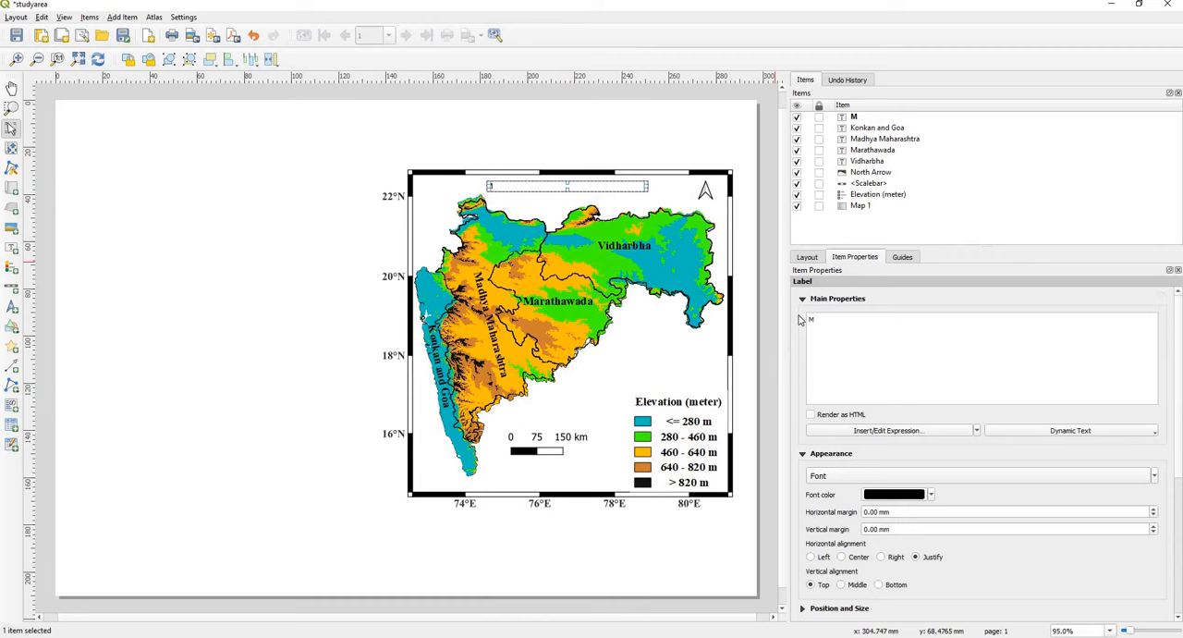
pyautogui.press('BackSpace')
pyautogui.press('BackSpace')
pyautogui.write('AHA')
pyautogui.write('HARASHT')
pyautogui.write('RA AND GAO')
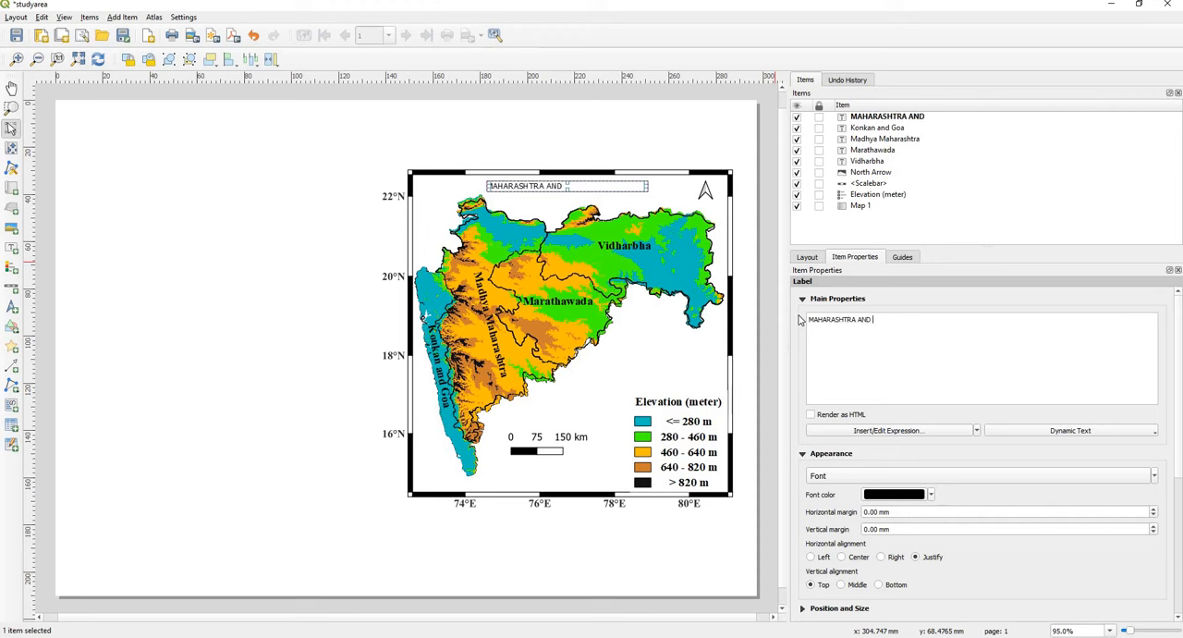
pyautogui.press('BackSpace')
pyautogui.press('BackSpace')
pyautogui.write('OA')
# Step: Format the MAHARASHTRA AND GOA title in Times New Roman Bold, size 14, and deselect it
pyautogui.click(879, 477)
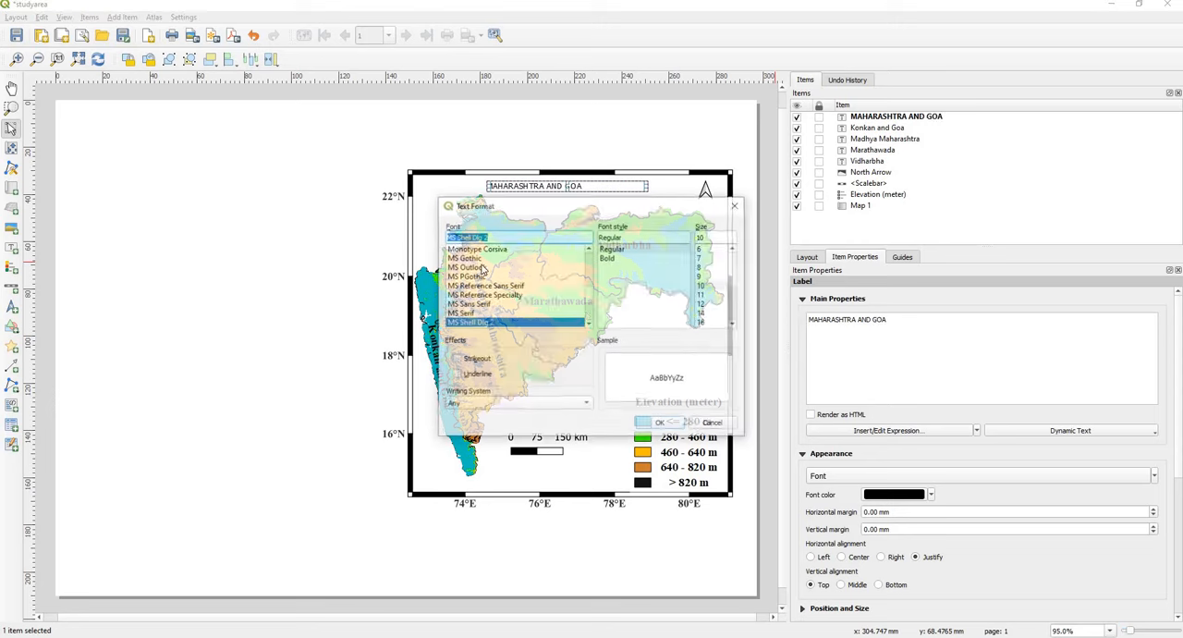
pyautogui.write('ti')
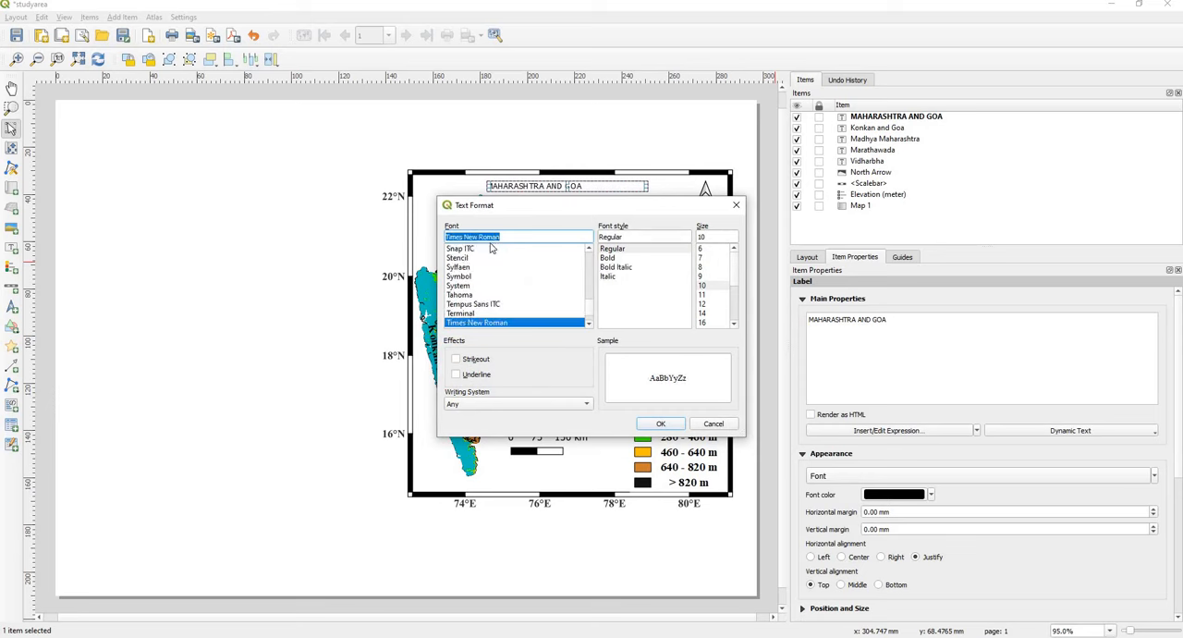
pyautogui.click(615, 259)
pyautogui.click(703, 322)
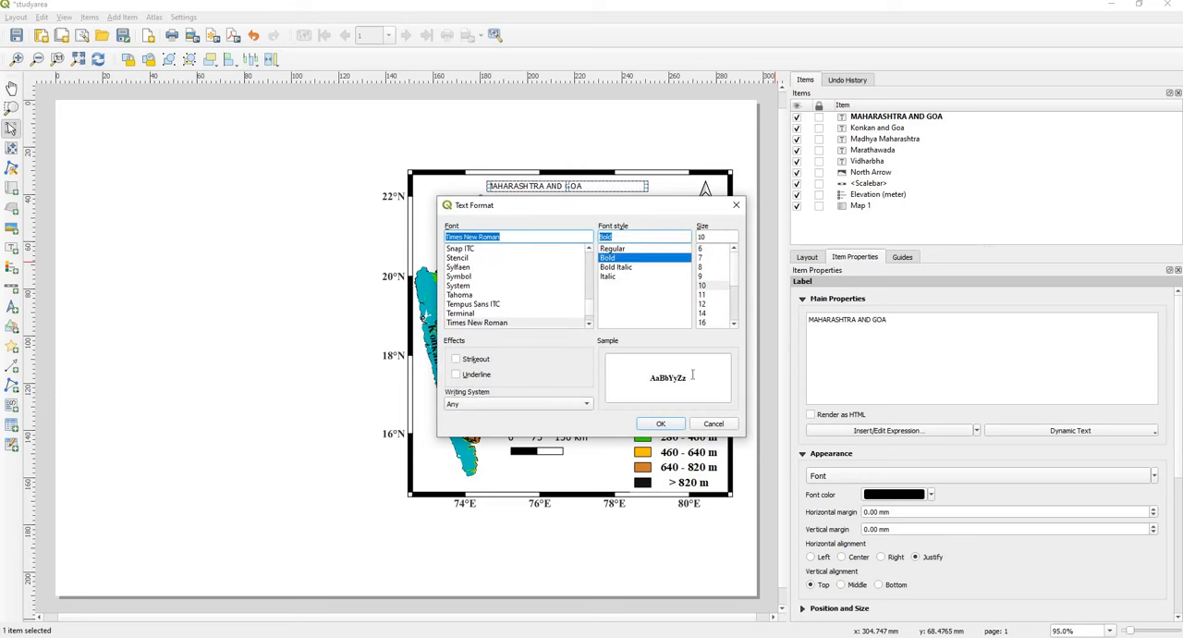
pyautogui.click(660, 424)
pyautogui.click(297, 257)
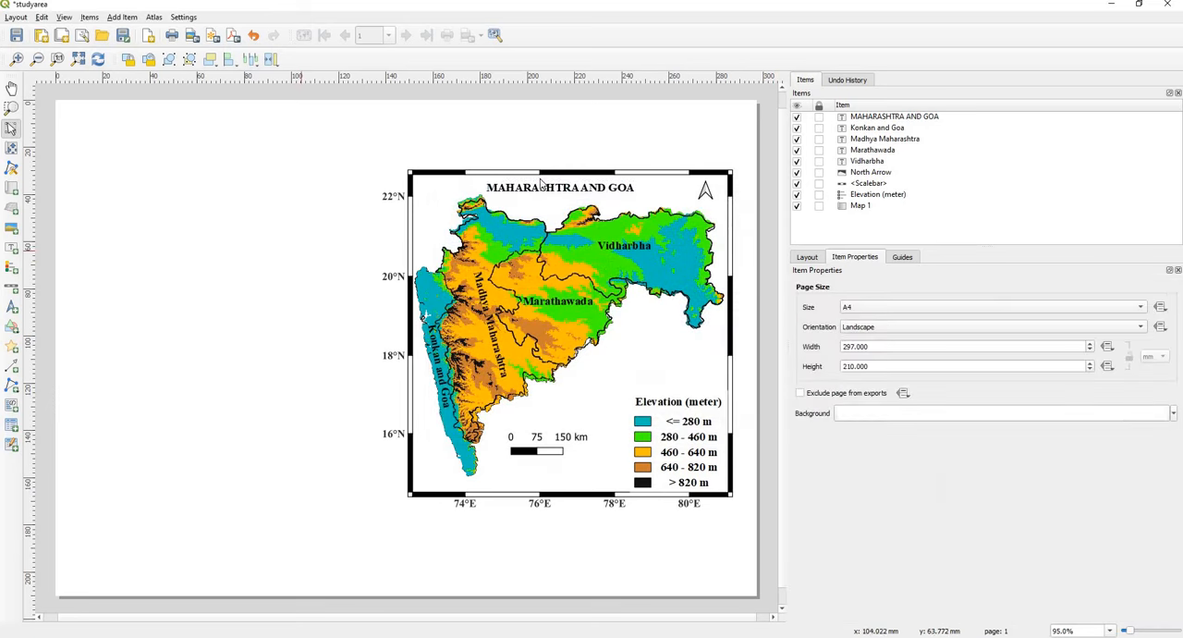
# Step: Move the MAHARASHTRA AND GOA title slightly higher beneath the map's upper frame edge and deselect it
pyautogui.moveTo(552, 186); pyautogui.dragTo(553, 181)
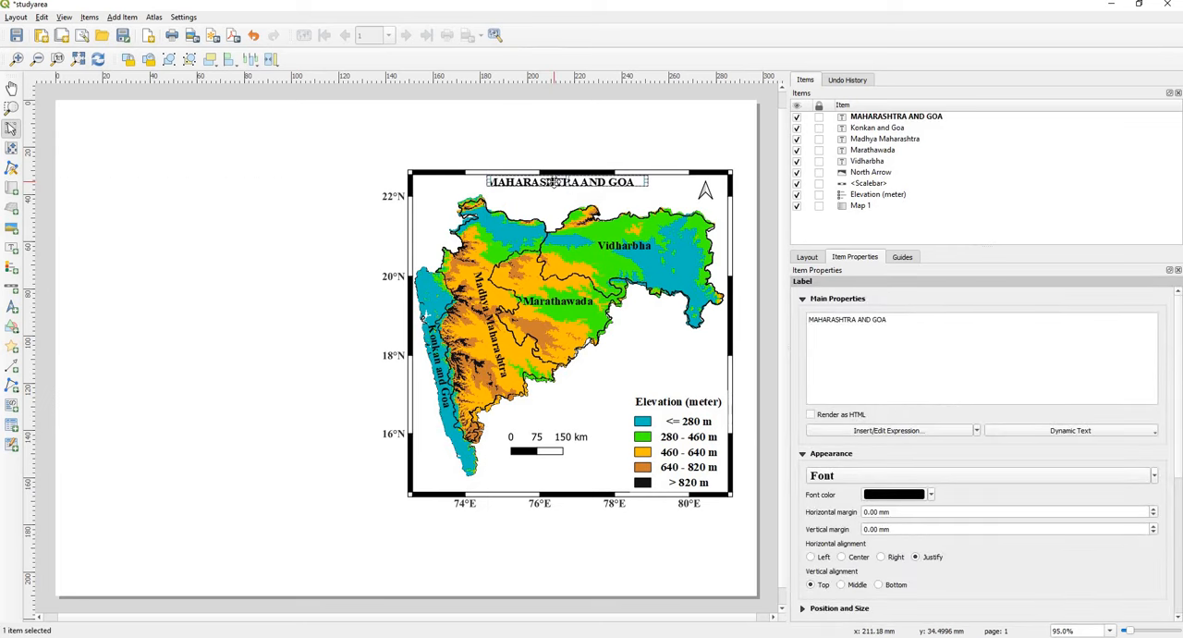
pyautogui.press('Down')
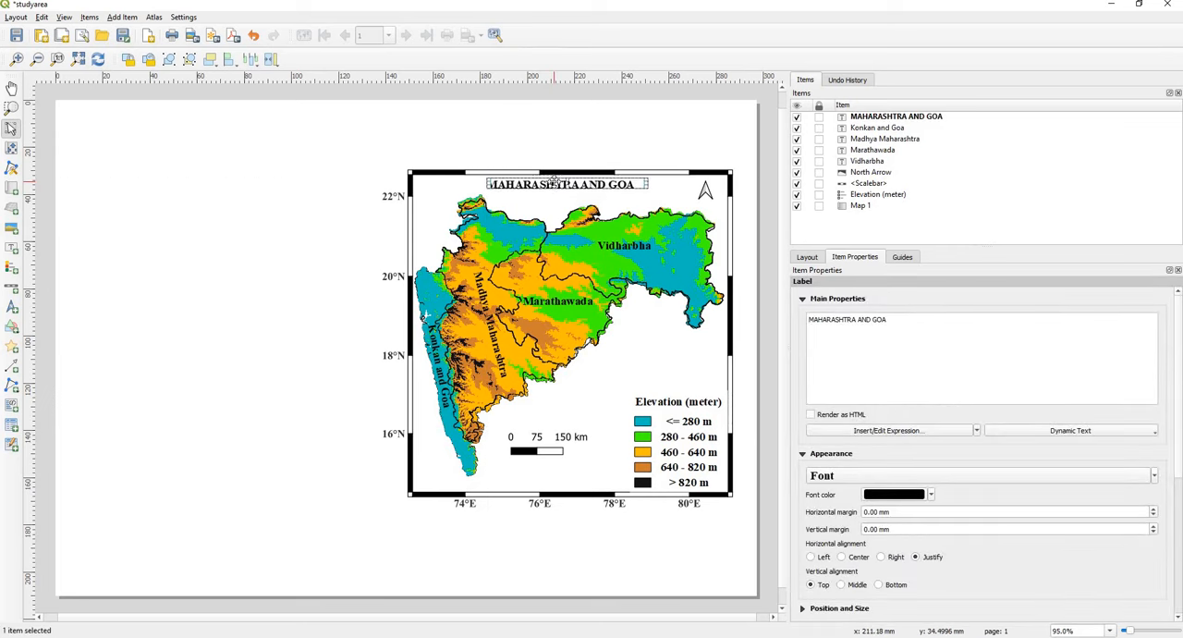
pyautogui.click(244, 296)
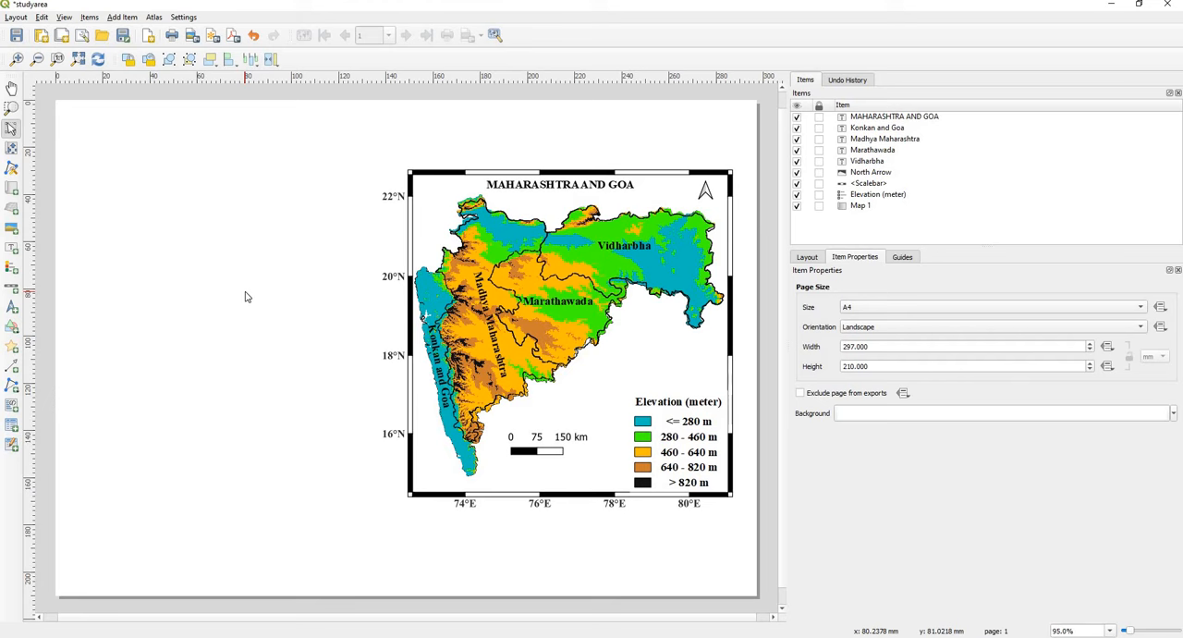
# Step: Lock the layers and the layer styles of the Maharashtra-Goa elevation map in the layout
pyautogui.click(597, 460)
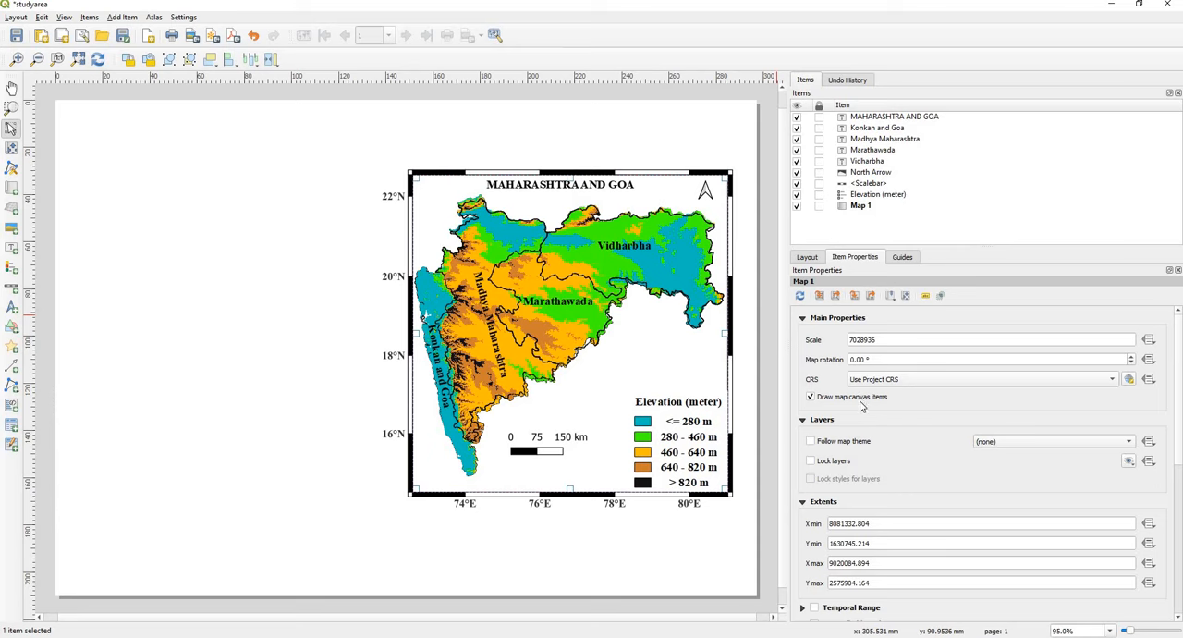
pyautogui.click(811, 461)
pyautogui.click(811, 479)
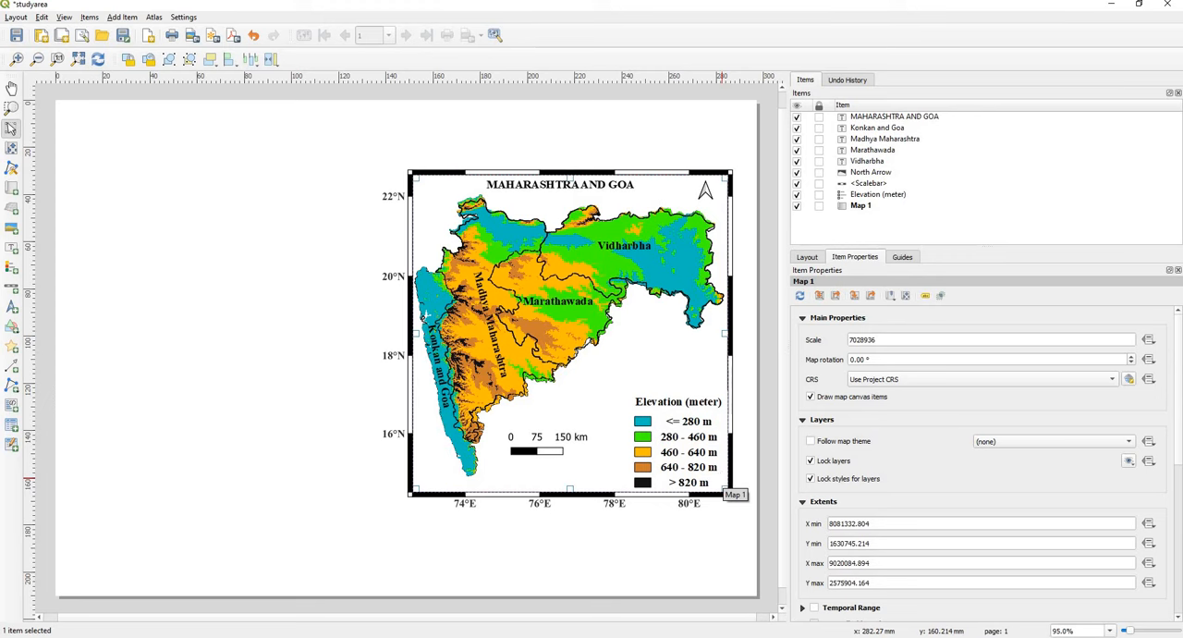
# Step: Switch to the main QGIS project window and hide the mahagoa, mahatop, 24_sub_24, 25_sub_25 and 26_sub_26 layers
pyautogui.moveTo(436, 629)
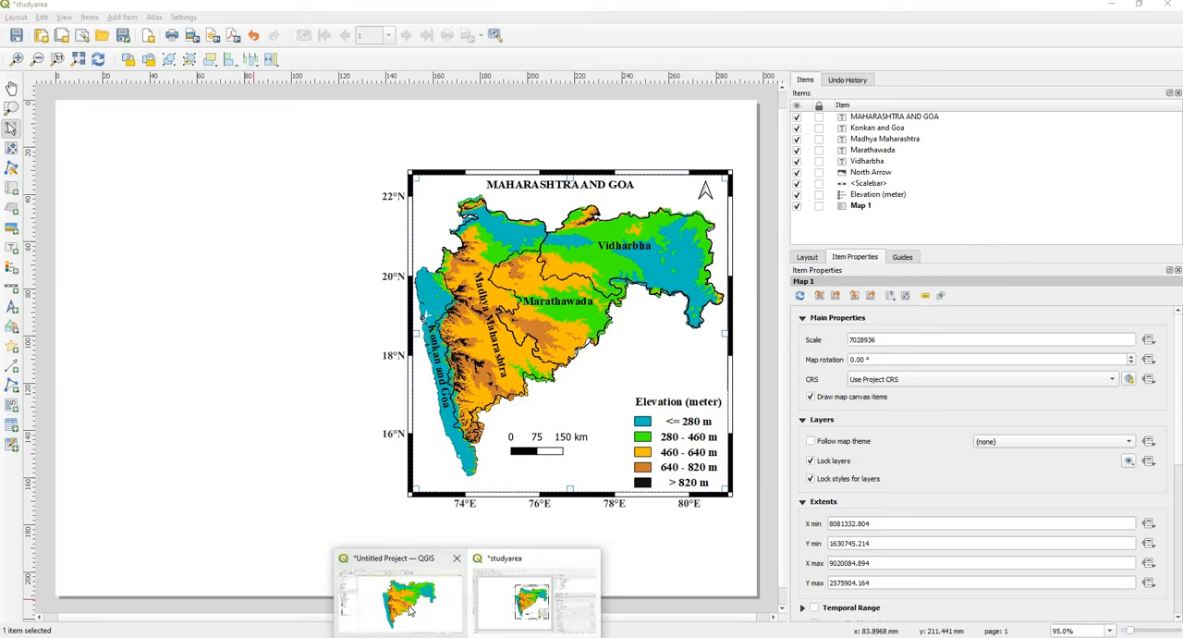
pyautogui.click(416, 610)
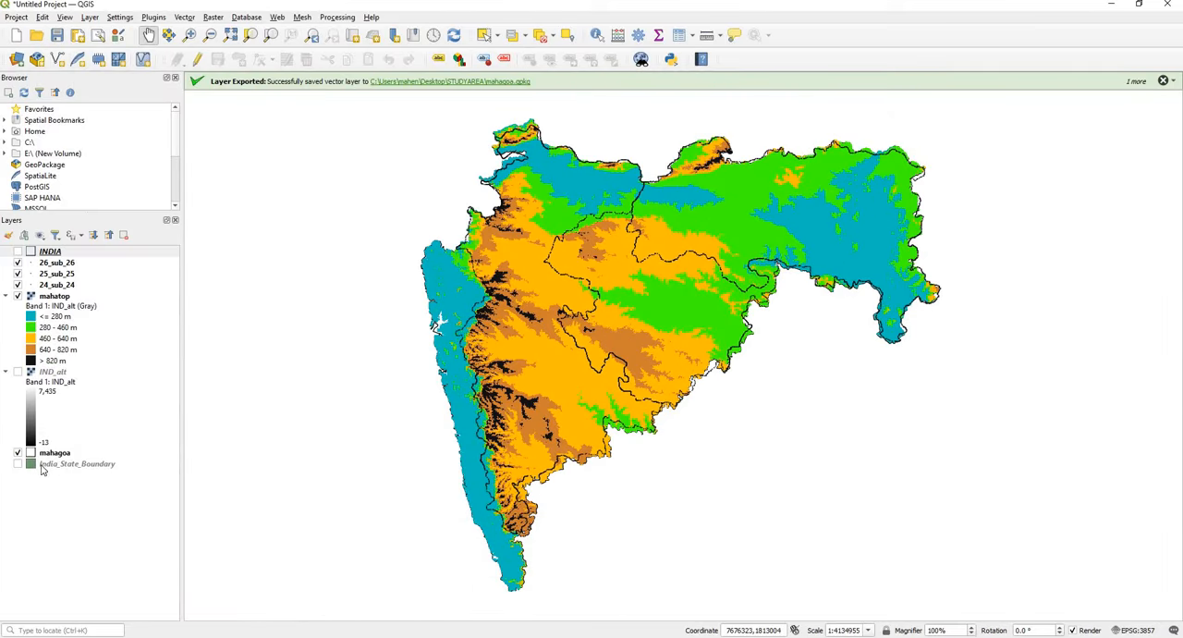
pyautogui.click(17, 453)
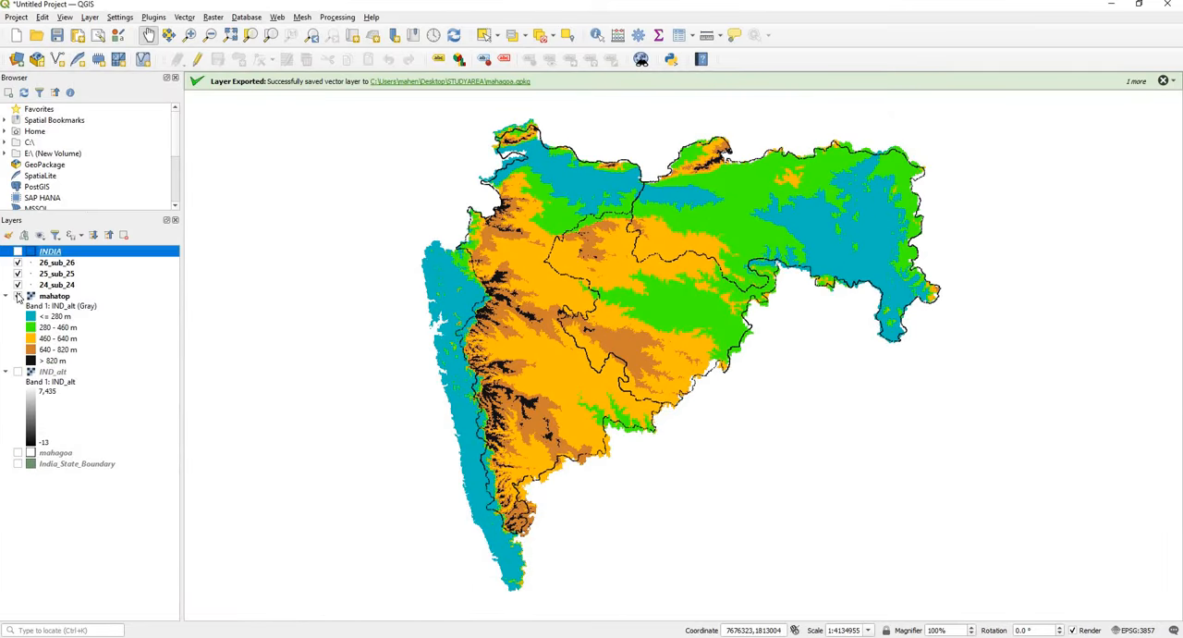
pyautogui.click(17, 296)
pyautogui.click(17, 285)
pyautogui.click(17, 273)
pyautogui.click(17, 263)
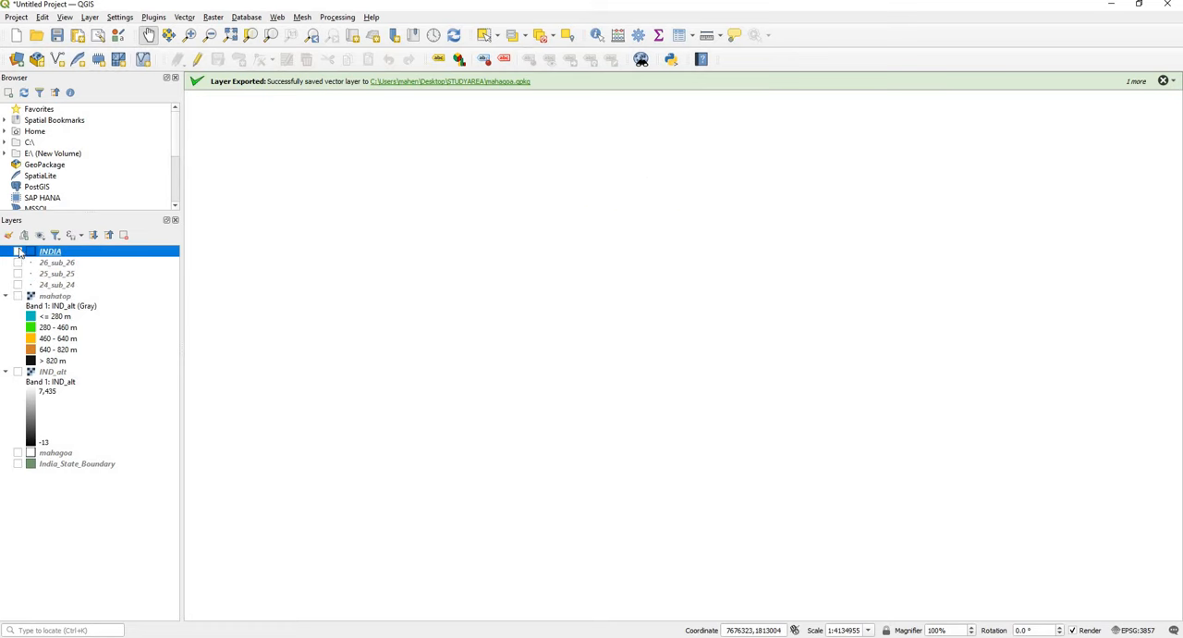
# Step: Show the INDIA and mahatop layers with the whole country fitted in the map canvas
pyautogui.click(18, 251)
pyautogui.scroll(-2, 637, 347)
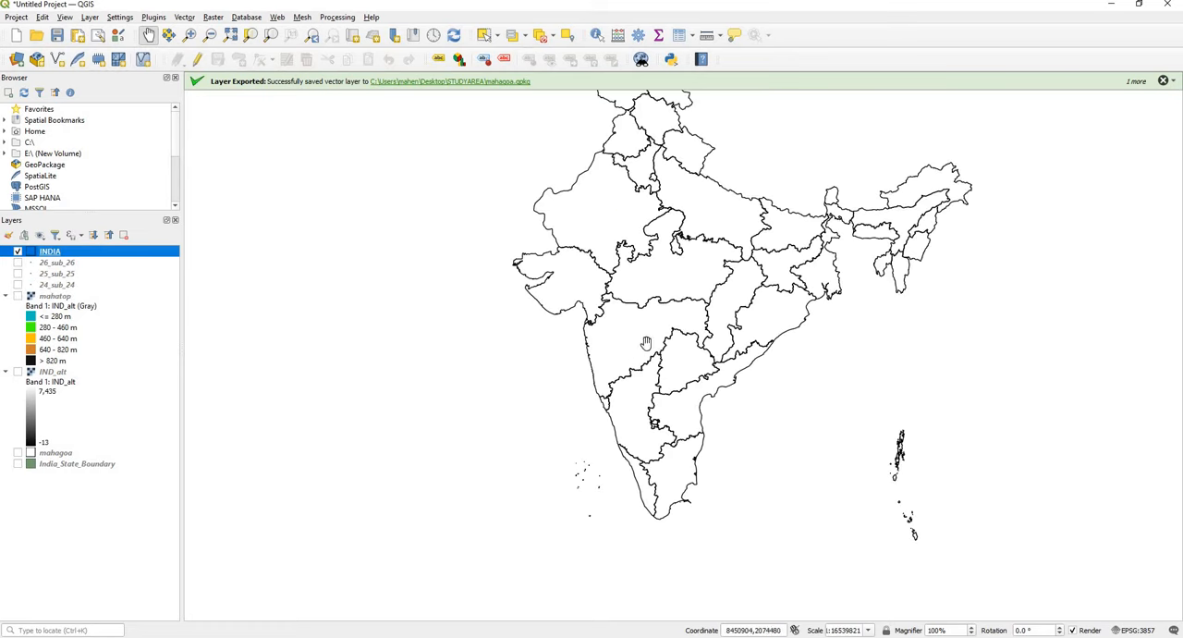
pyautogui.moveTo(640, 346); pyautogui.dragTo(595, 404)
pyautogui.scroll(-1, 620, 382)
pyautogui.scroll(1, 619, 381)
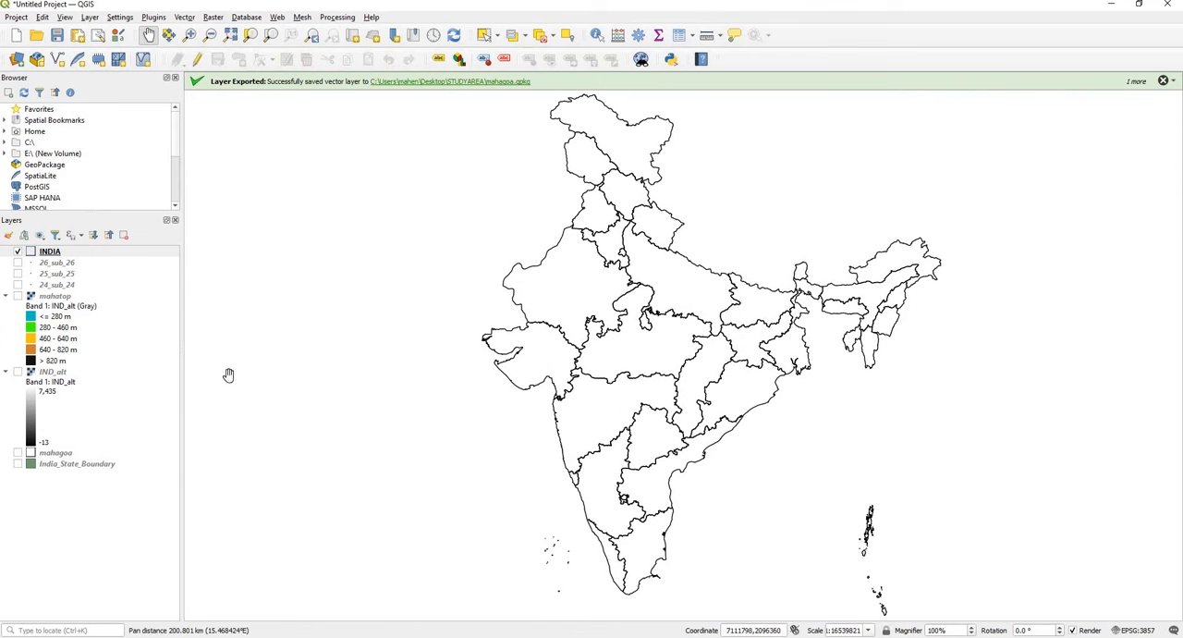
pyautogui.click(18, 296)
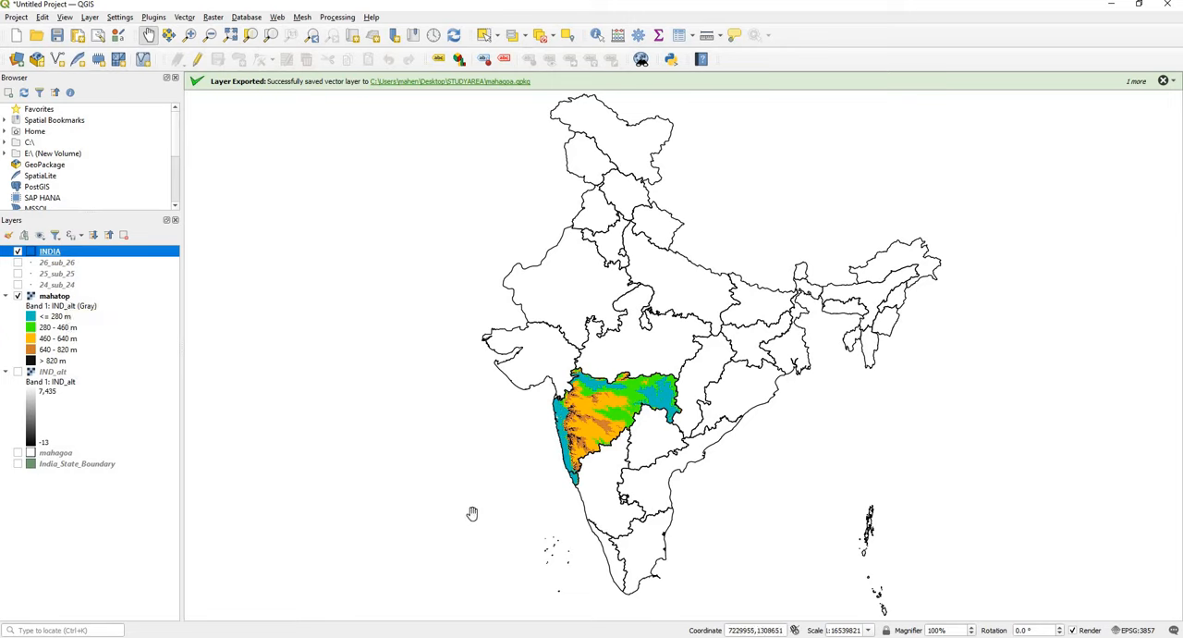
# Step: Switch back to the studyarea layout and add a second map in the blank area beside the elevation map
pyautogui.click(469, 636)
pyautogui.click(522, 596)
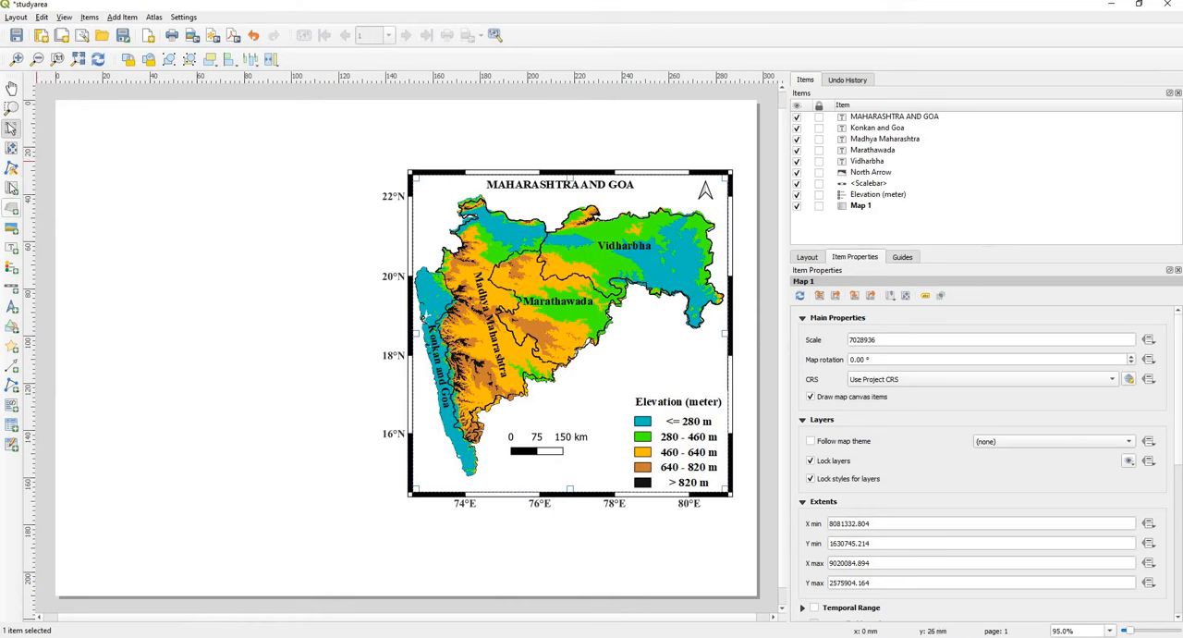
pyautogui.click(12, 189)
pyautogui.moveTo(87, 191); pyautogui.dragTo(346, 479)
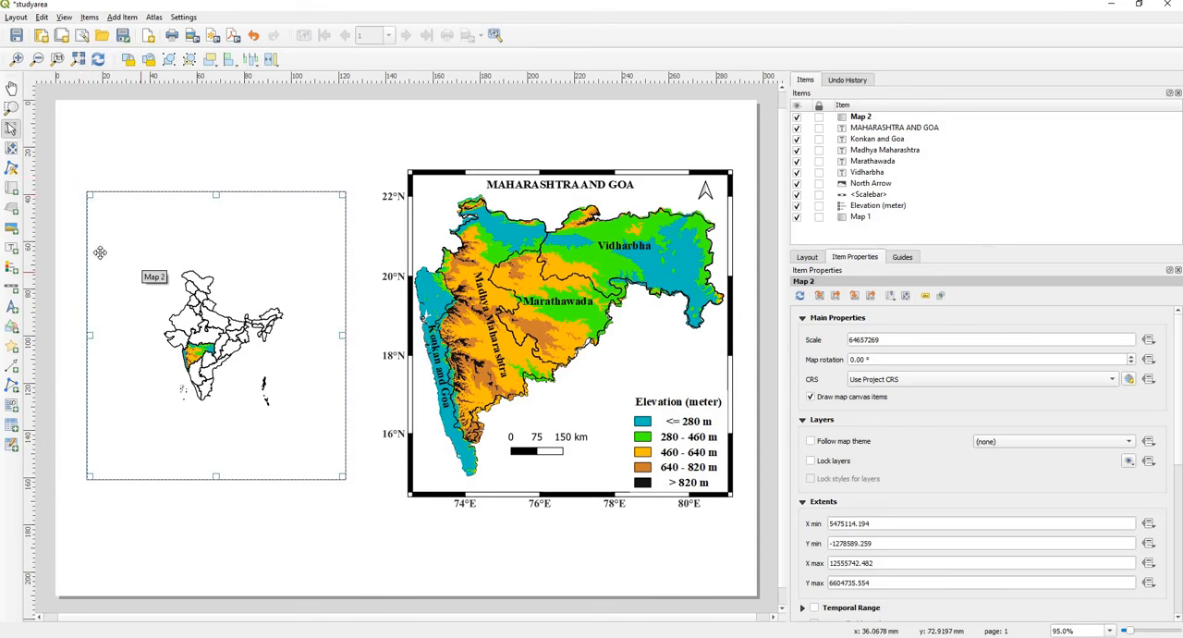
# Step: Enlarge the new map's content to scale 32656315 and shift it so all of India fits inside the frame
pyautogui.click(11, 148)
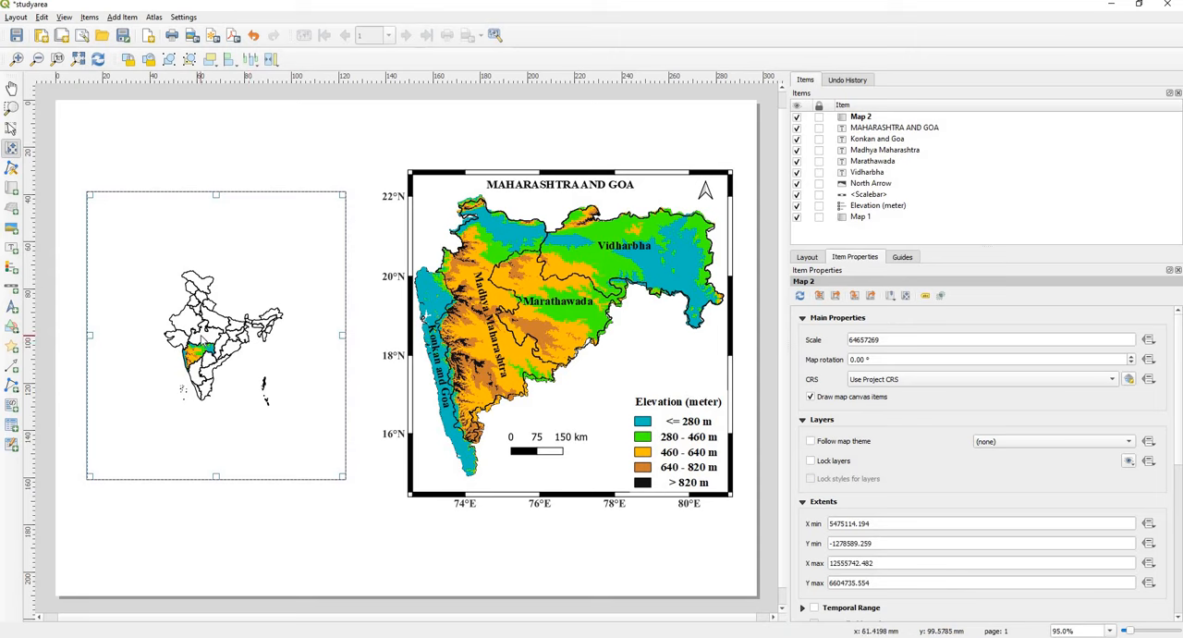
pyautogui.scroll(2, 202, 337)
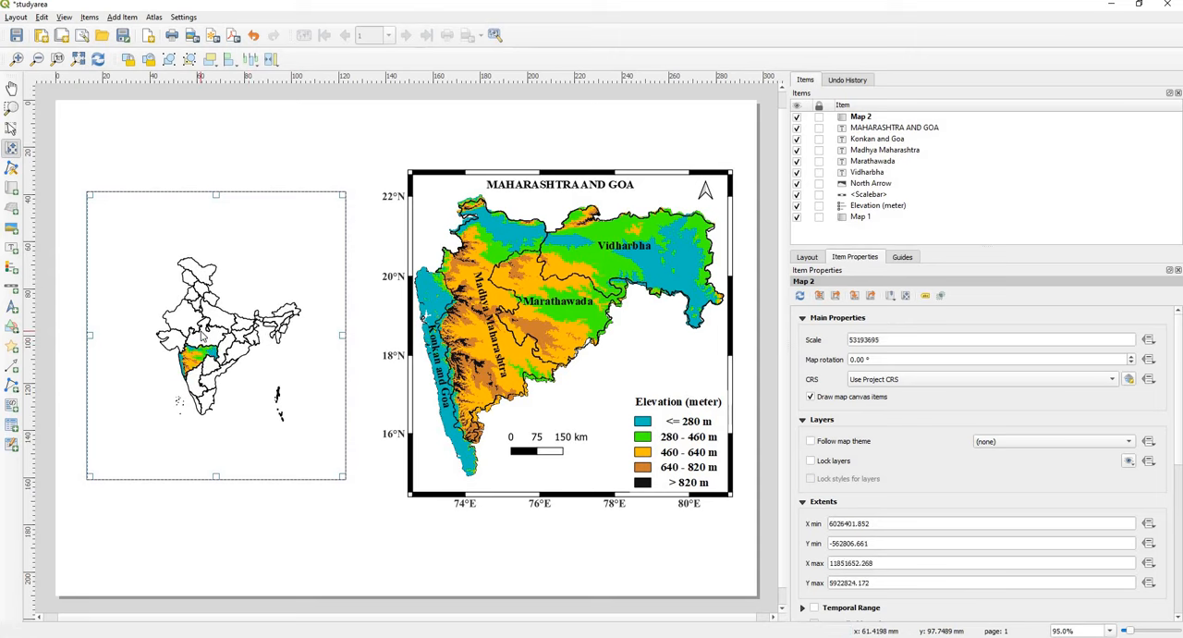
pyautogui.scroll(1, 203, 340)
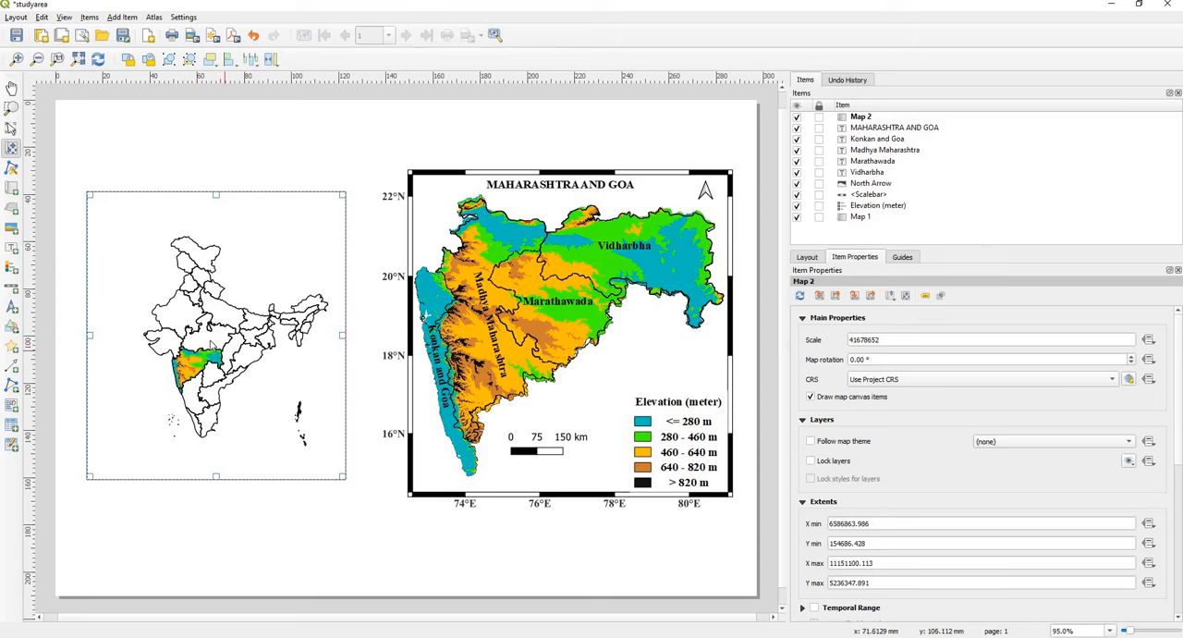
pyautogui.scroll(2, 203, 339)
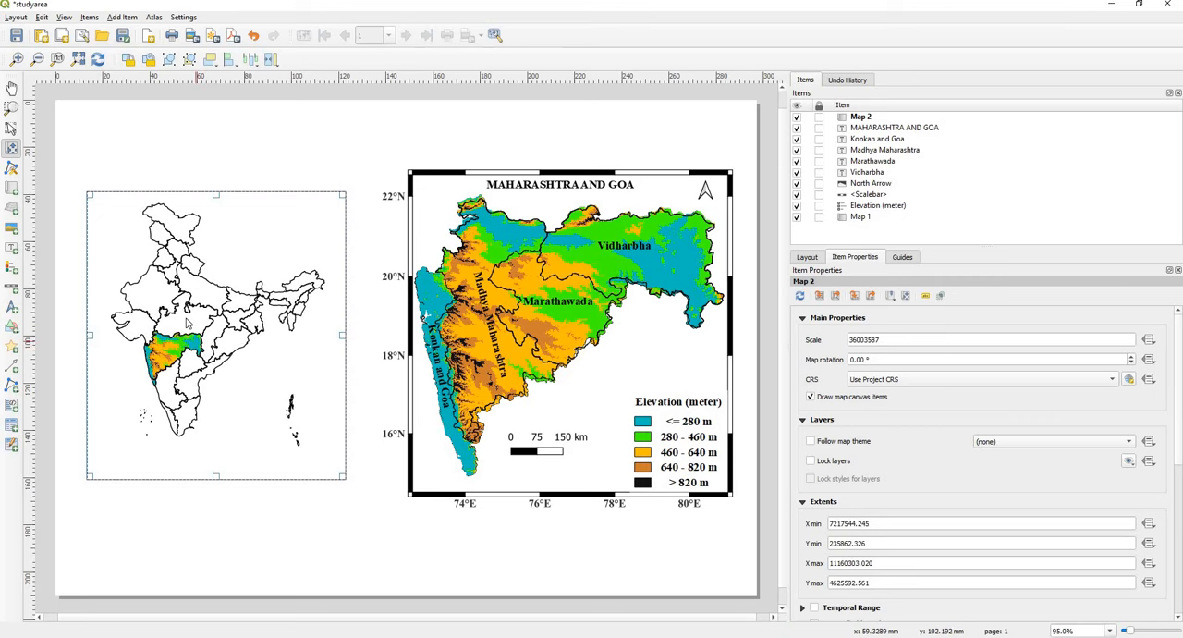
pyautogui.scroll(1, 199, 333)
pyautogui.scroll(1, 199, 334)
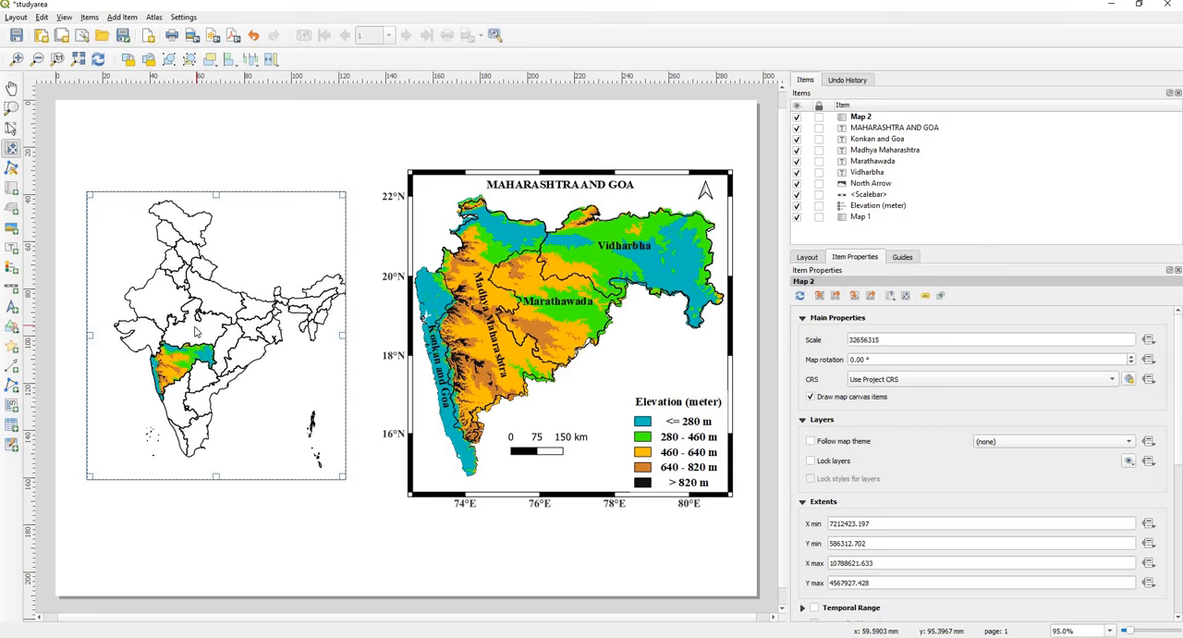
pyautogui.moveTo(194, 324); pyautogui.dragTo(180, 324)
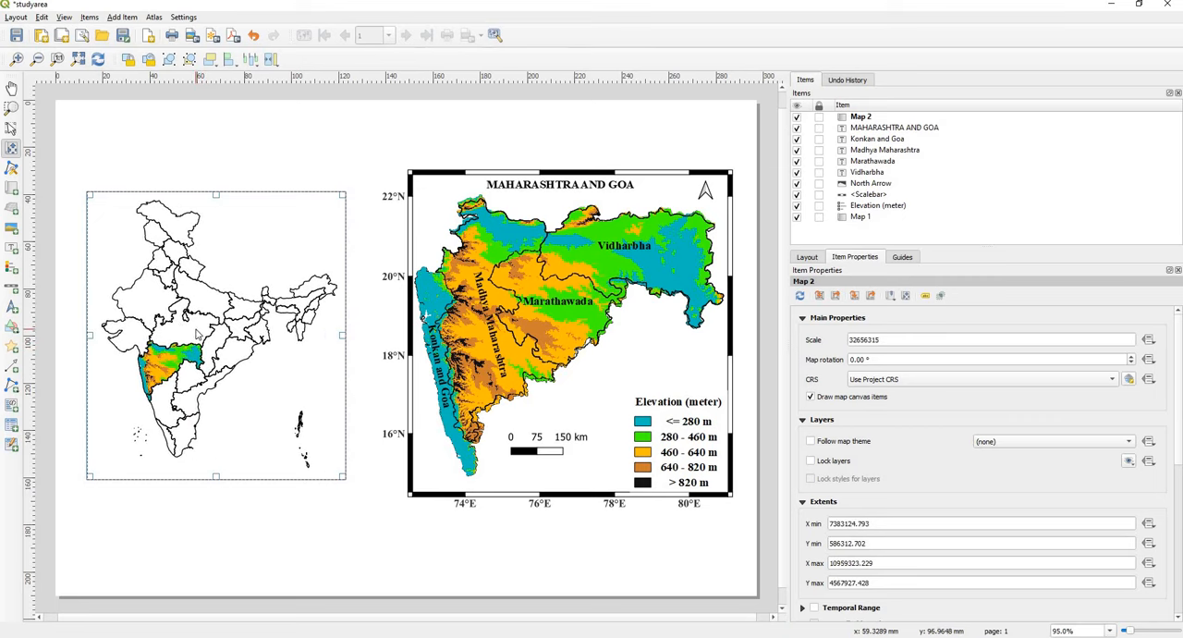
pyautogui.click(11, 129)
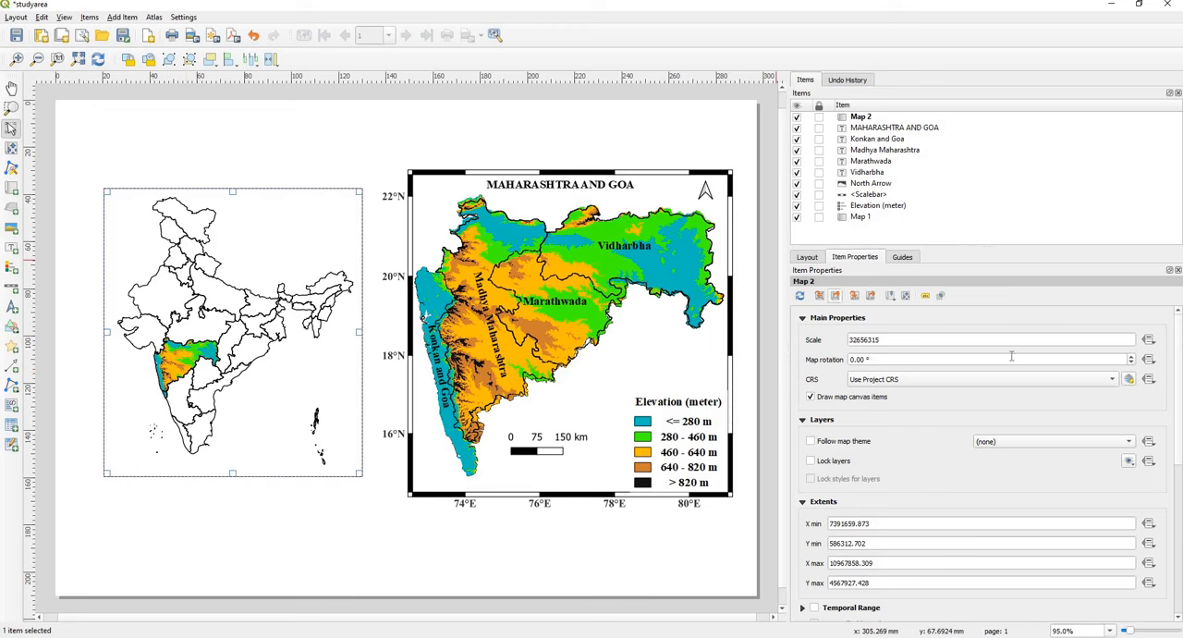
# Step: Add a grid to the India map and open the grid's properties
pyautogui.scroll(-5, 1179, 404)
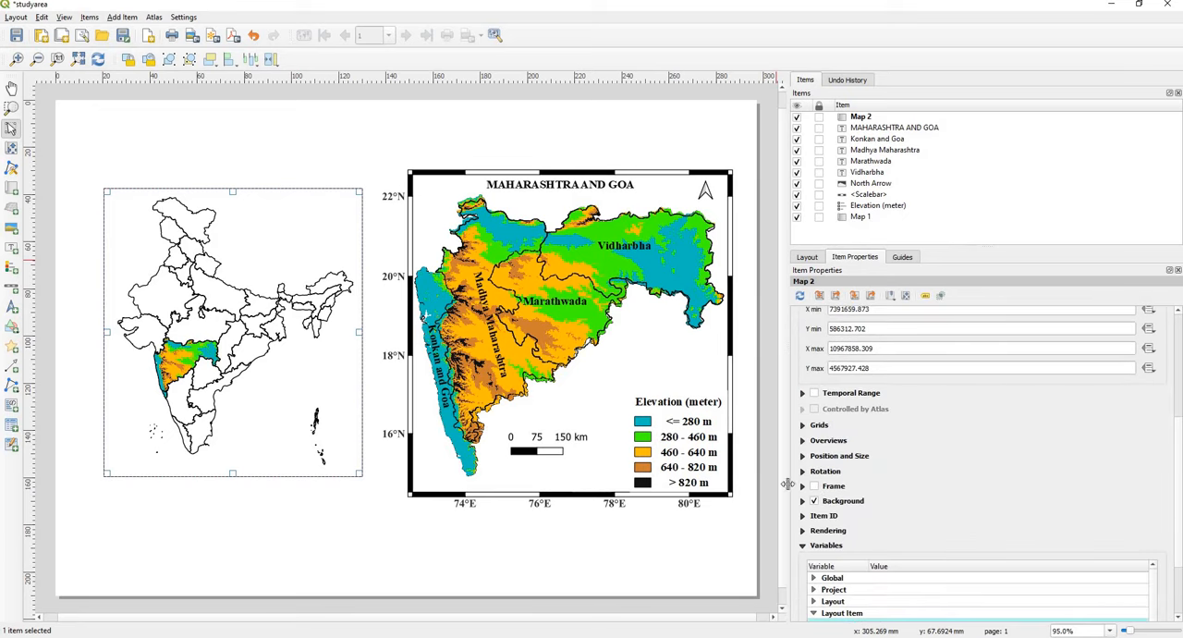
pyautogui.click(802, 426)
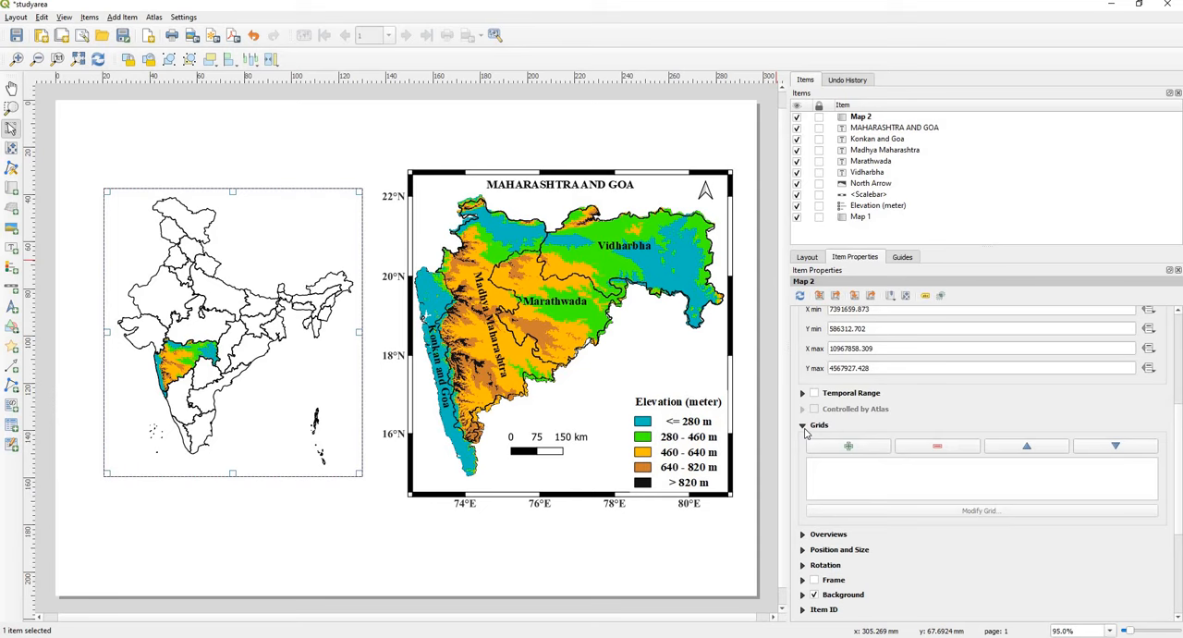
pyautogui.click(849, 447)
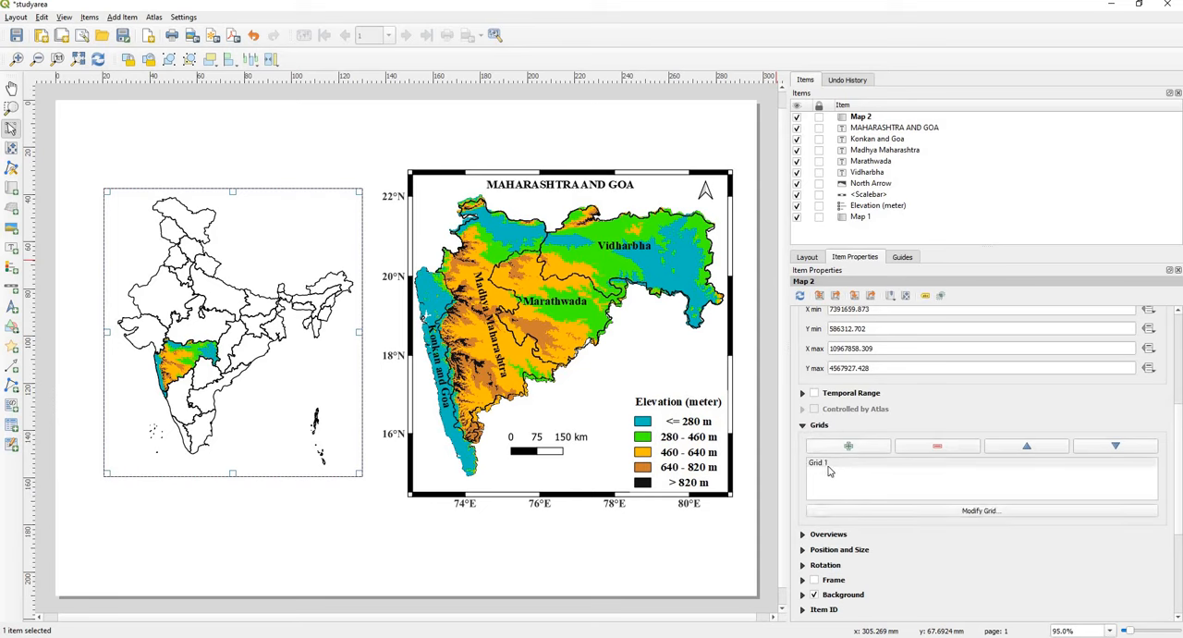
pyautogui.click(829, 470)
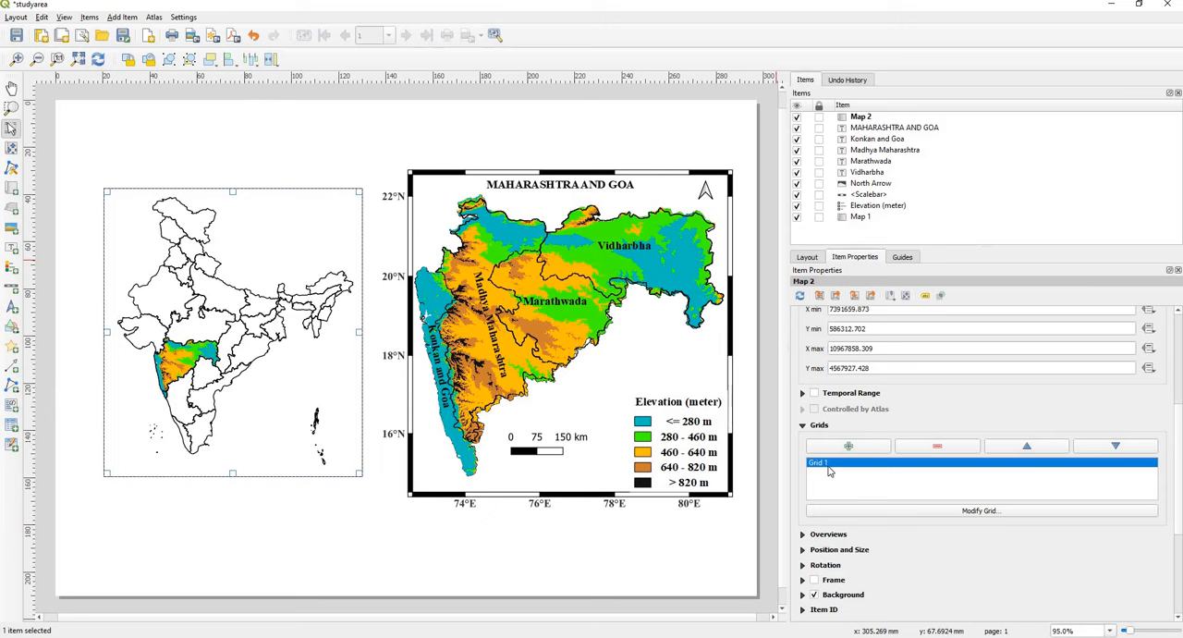
pyautogui.click(970, 513)
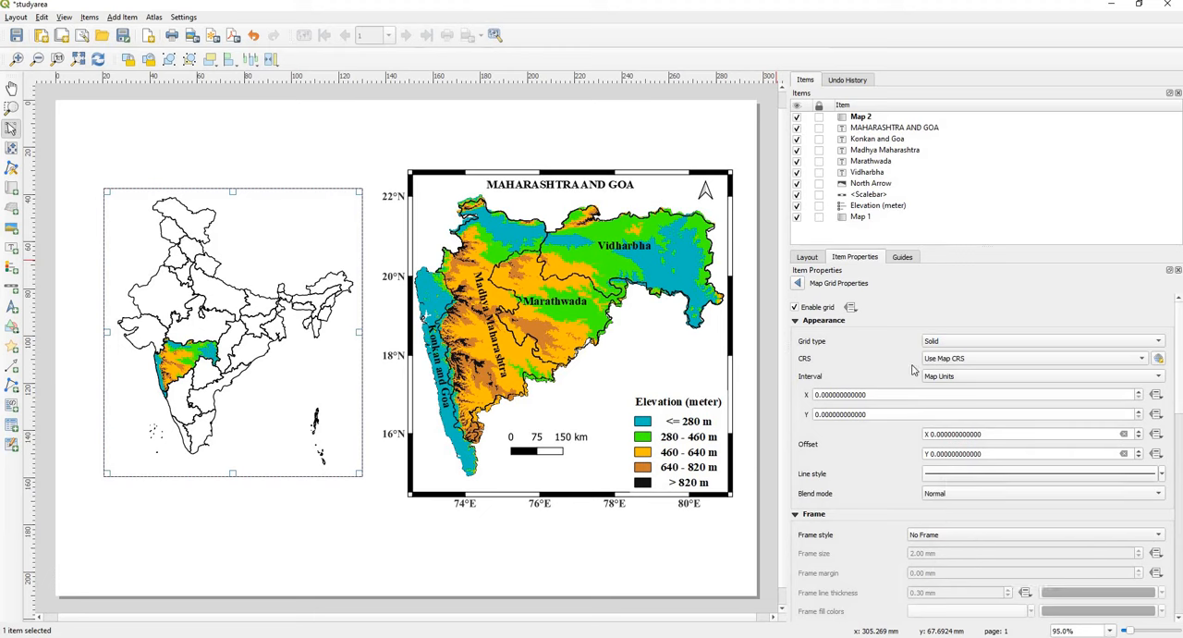
# Step: Set the India map grid's CRS to EPSG:4326 - WGS 84 and its X and Y intervals to 5 map units
pyautogui.click(961, 361)
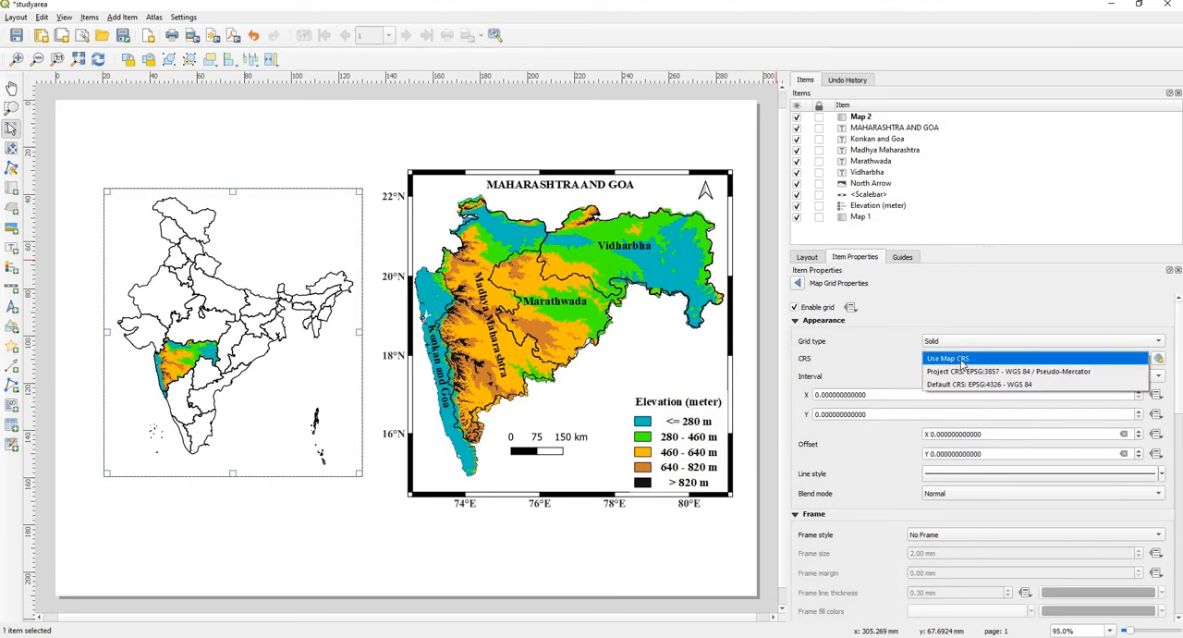
pyautogui.click(998, 384)
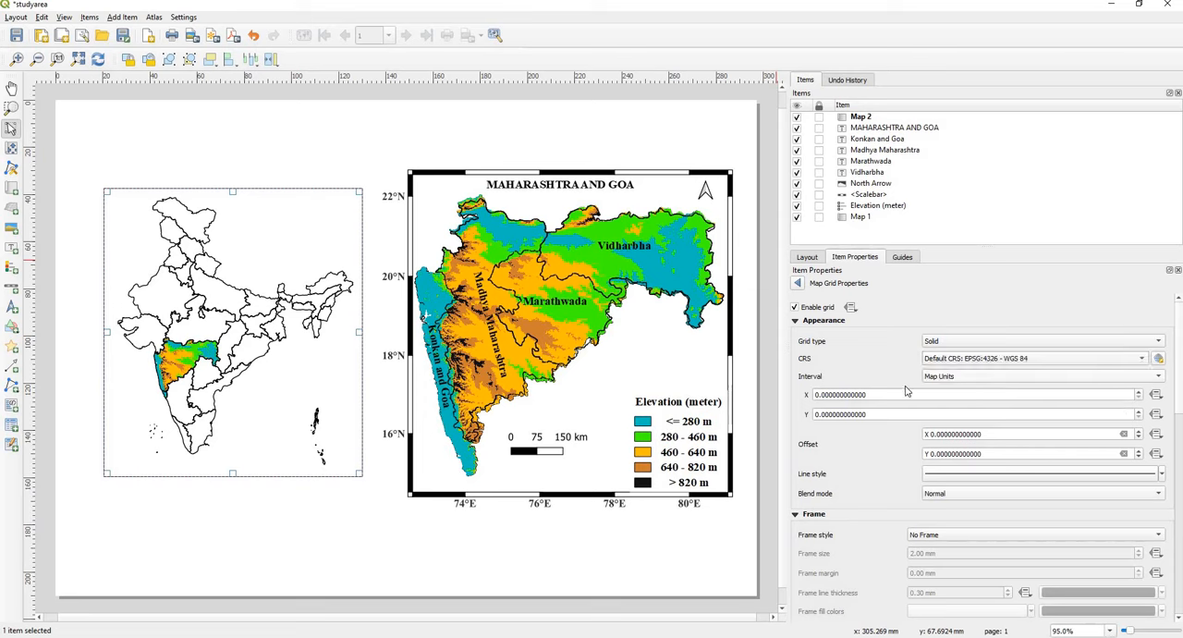
pyautogui.click(838, 394)
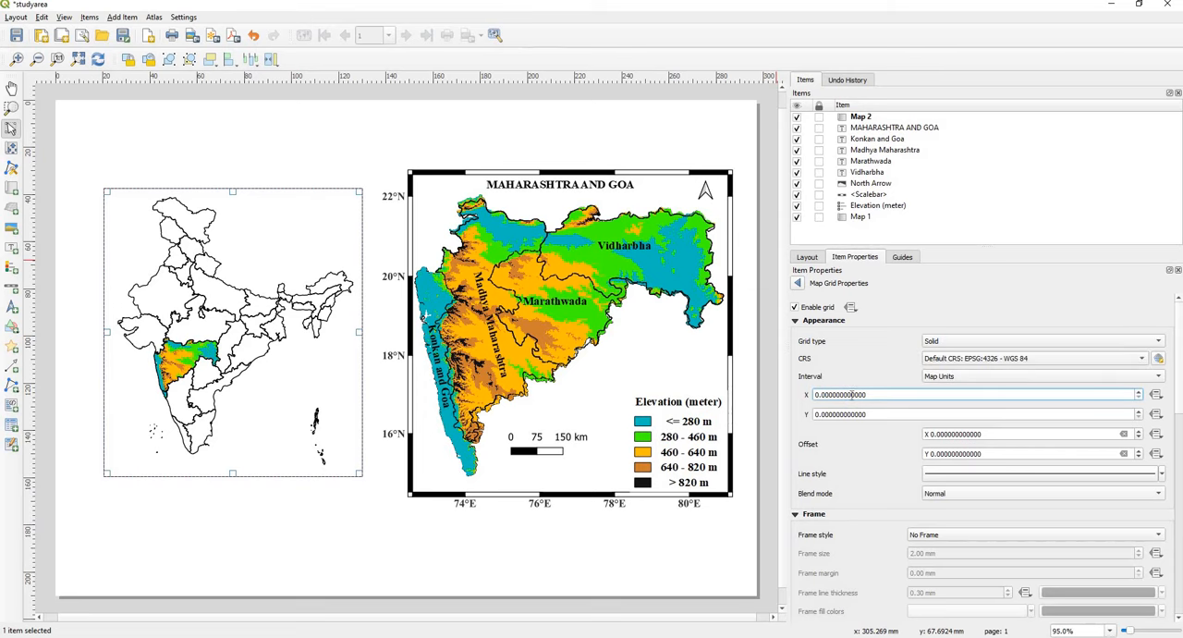
pyautogui.write('5')
pyautogui.click(817, 416)
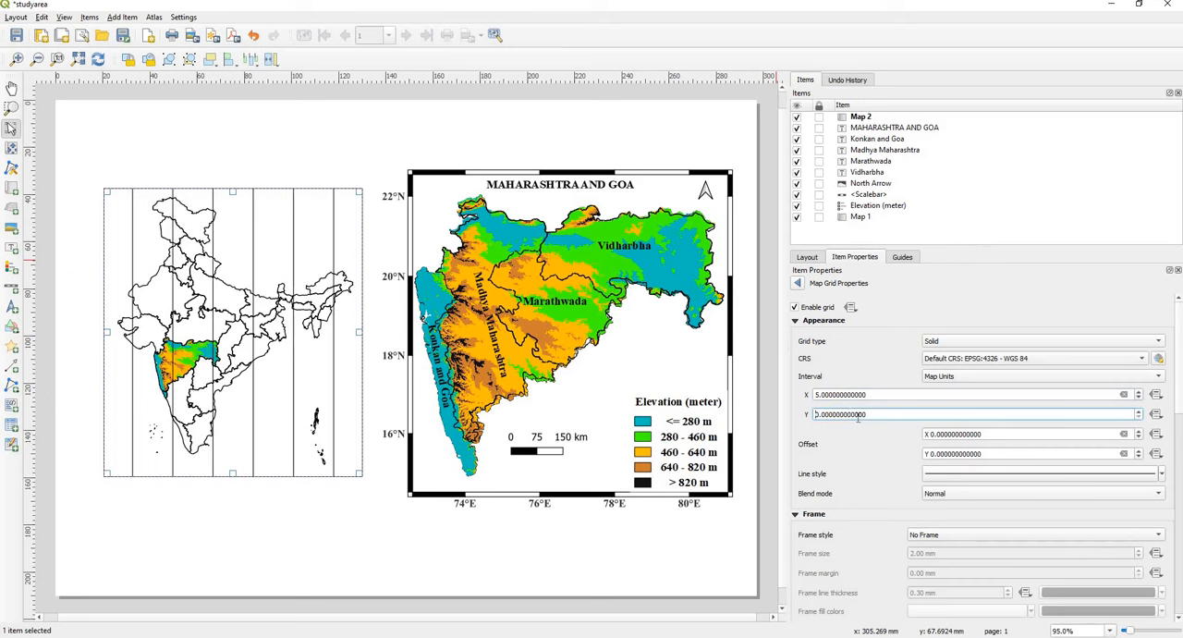
pyautogui.write('5')
pyautogui.click(857, 445)
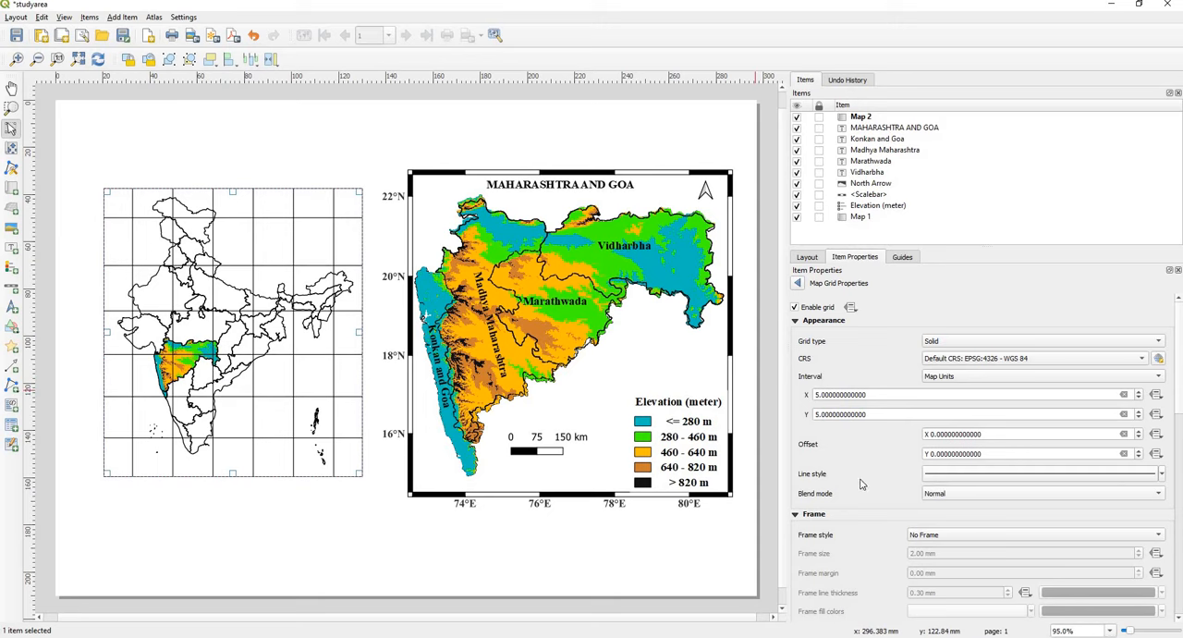
# Step: Make the India map's grid lines invisible by setting their line style opacity to 0%
pyautogui.click(966, 474)
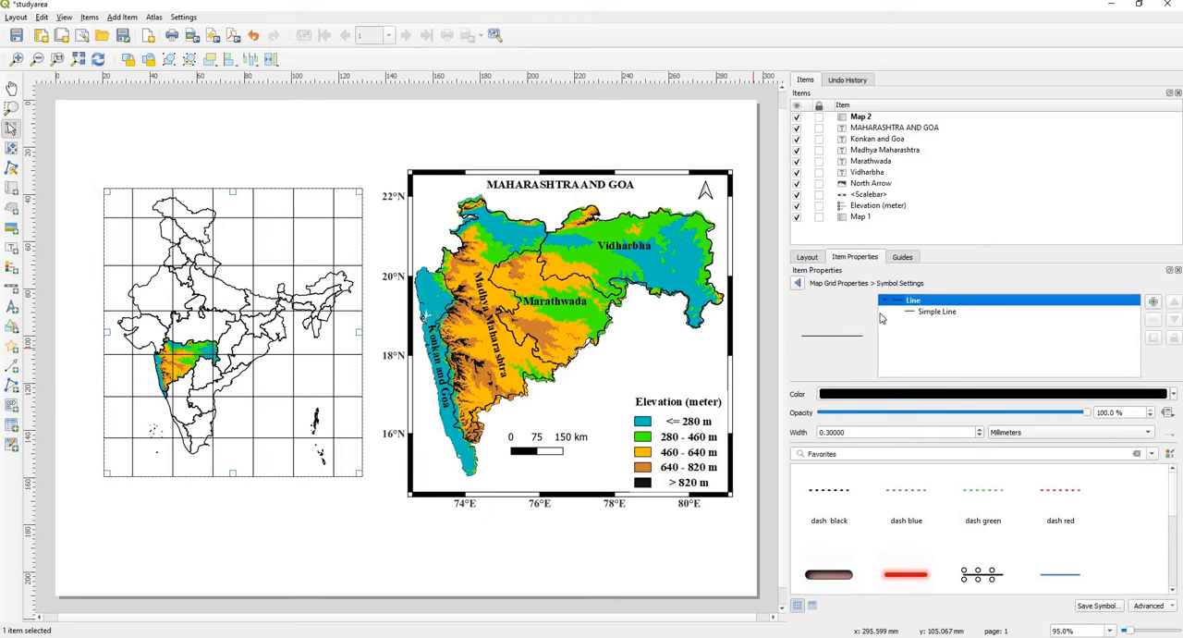
pyautogui.click(796, 283)
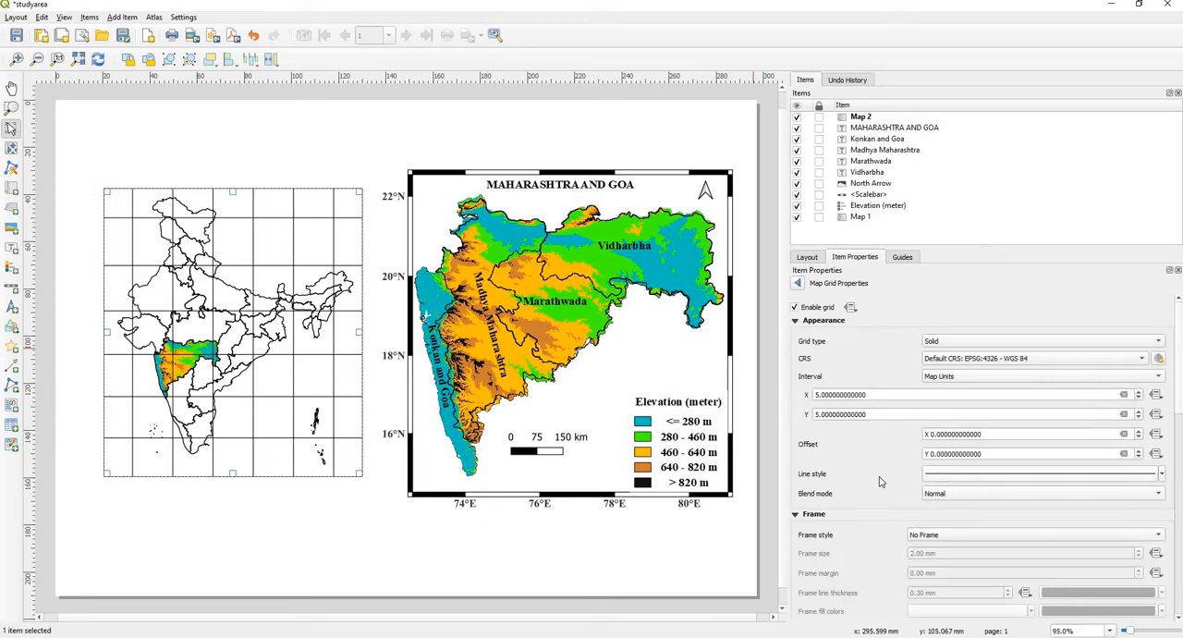
pyautogui.click(983, 474)
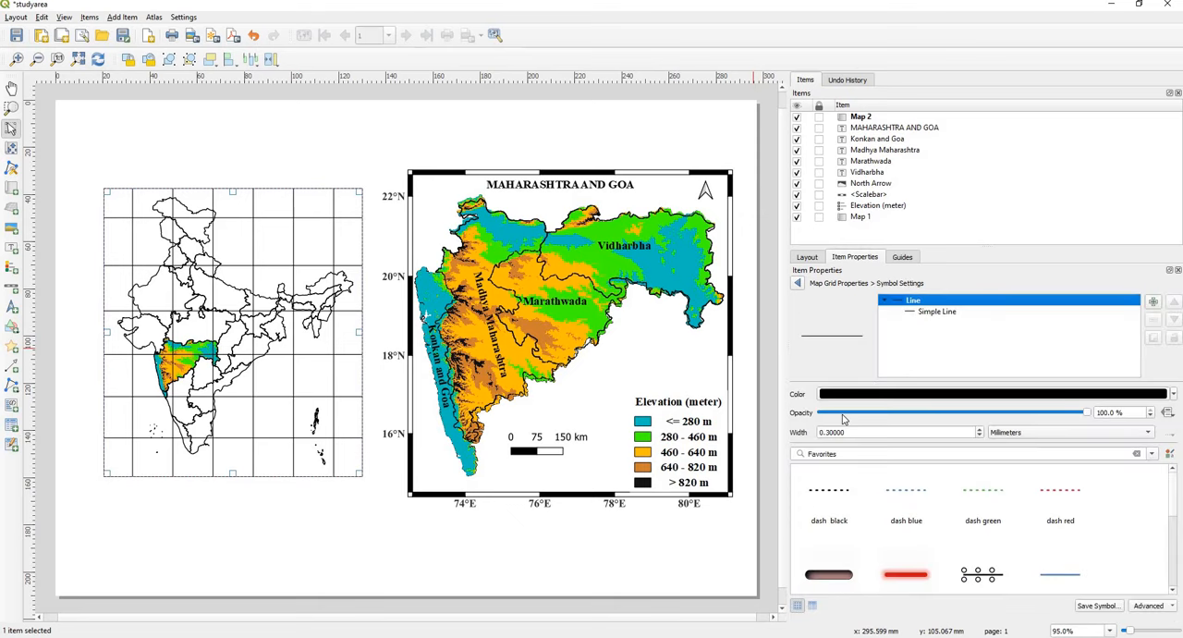
pyautogui.doubleClick(1126, 414)
pyautogui.write('0')
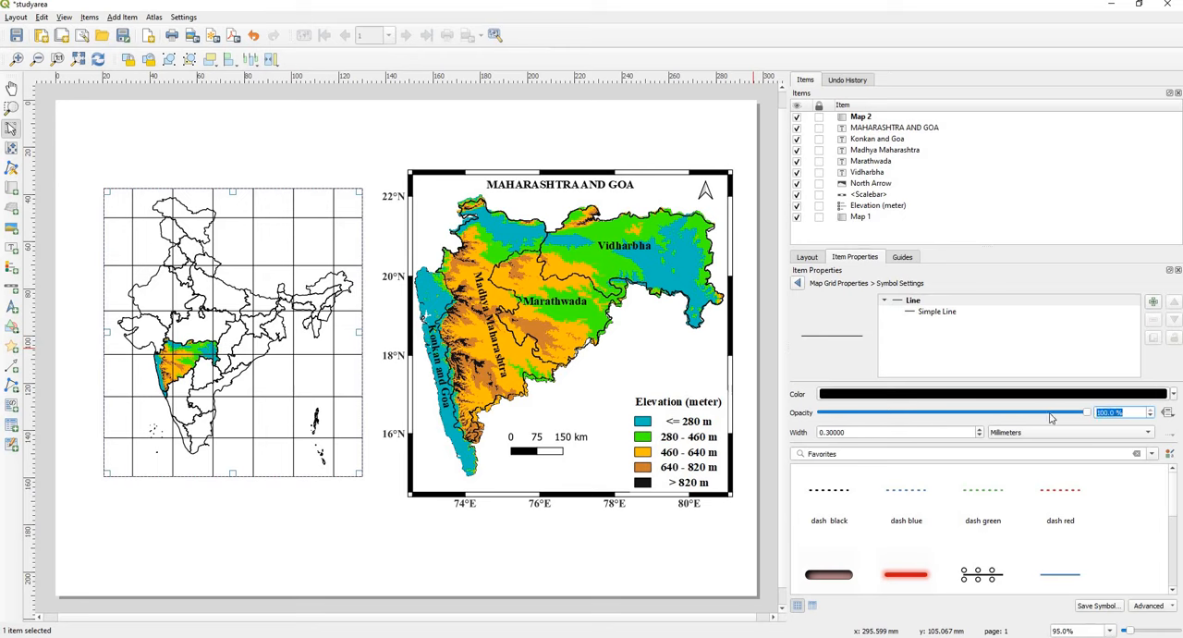
pyautogui.click(798, 284)
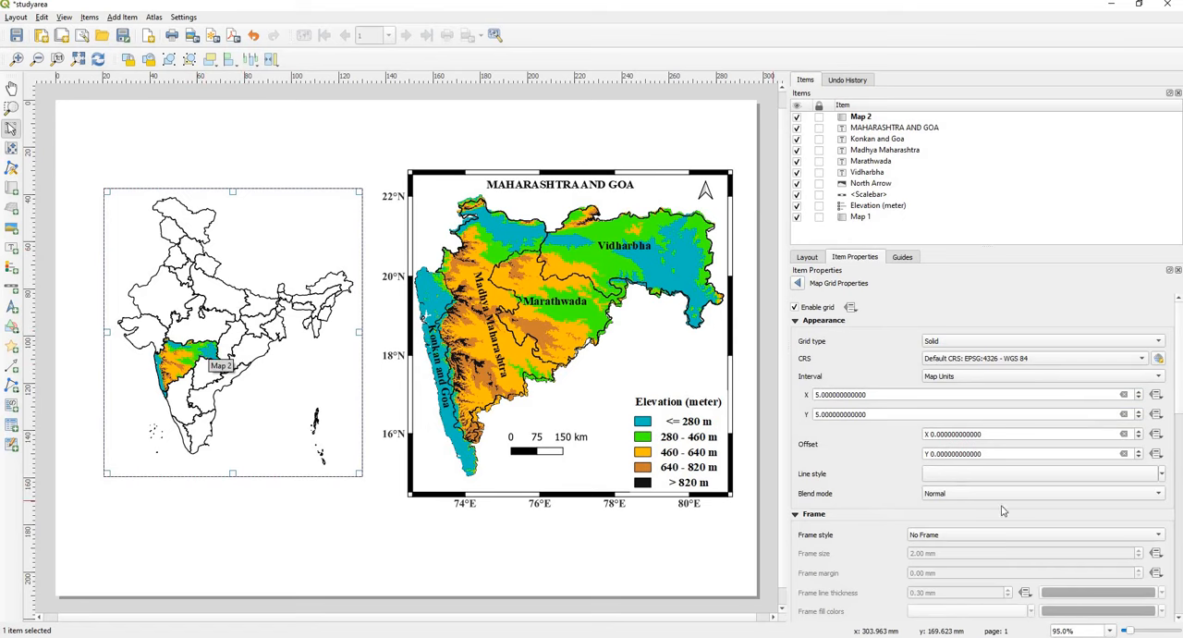
# Step: Set the India map grid's frame style to Line Border (Nautical)
pyautogui.scroll(-3, 1179, 416)
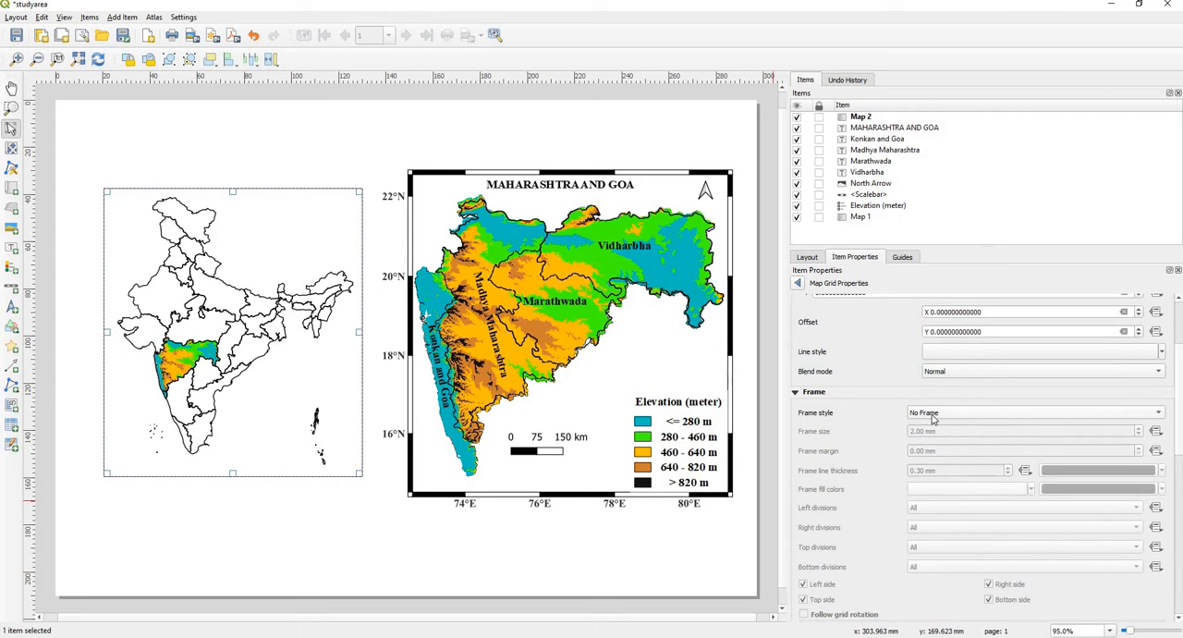
pyautogui.click(932, 414)
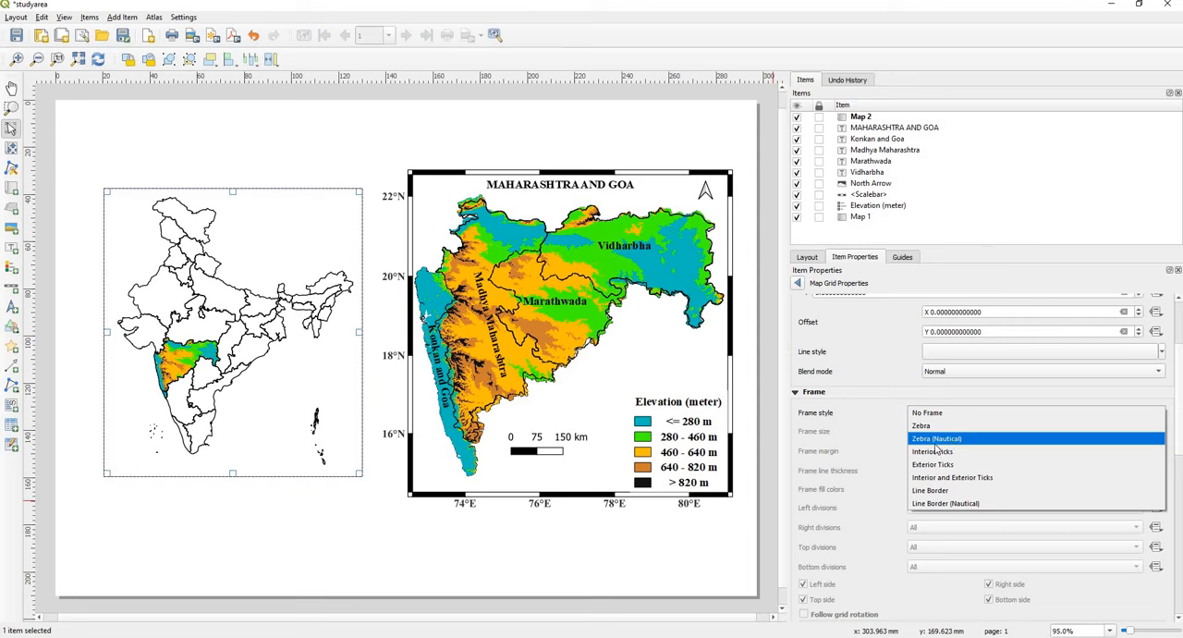
pyautogui.click(969, 506)
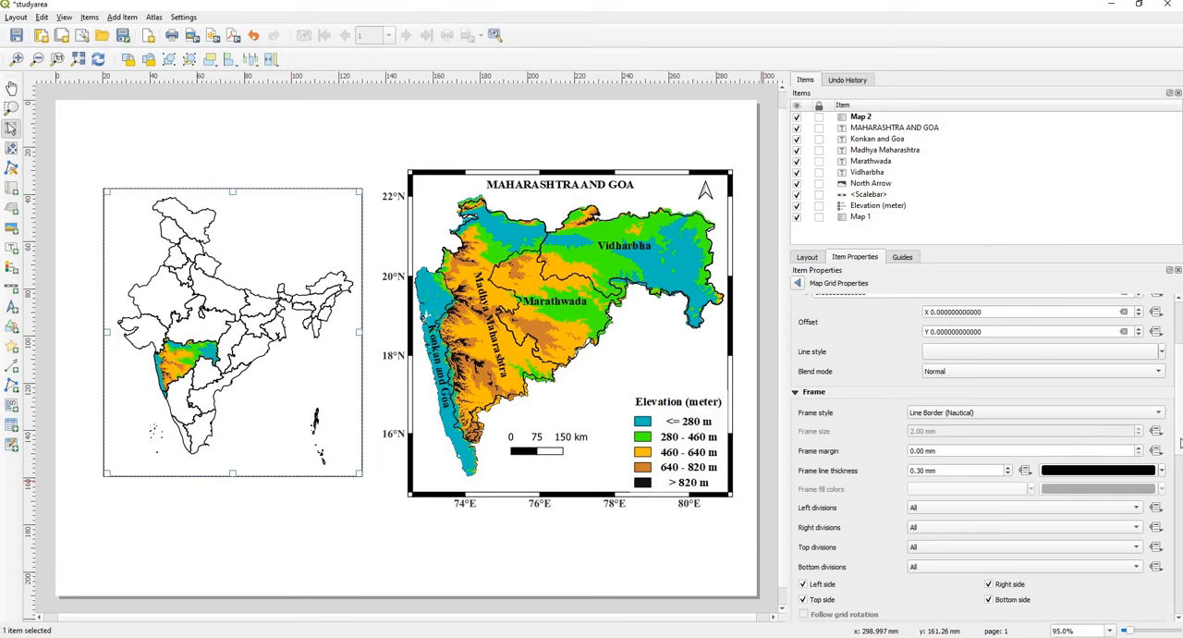
# Step: Draw coordinates on the India map grid in the Decimal with Suffix format
pyautogui.scroll(-5, 1180, 445)
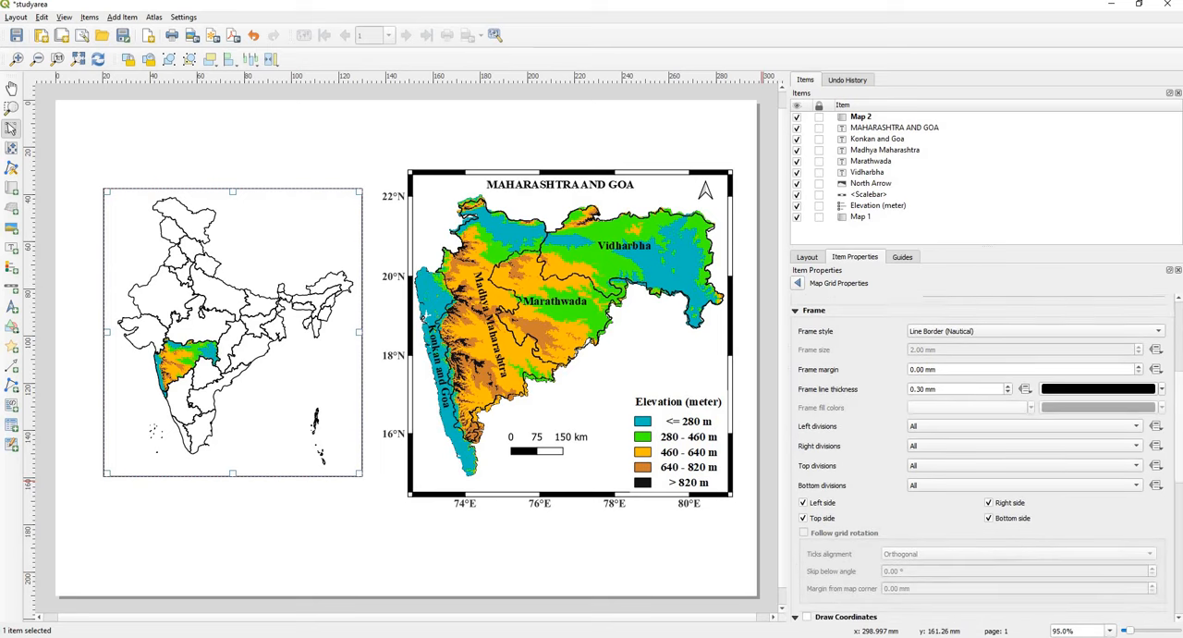
pyautogui.scroll(-7, 1178, 538)
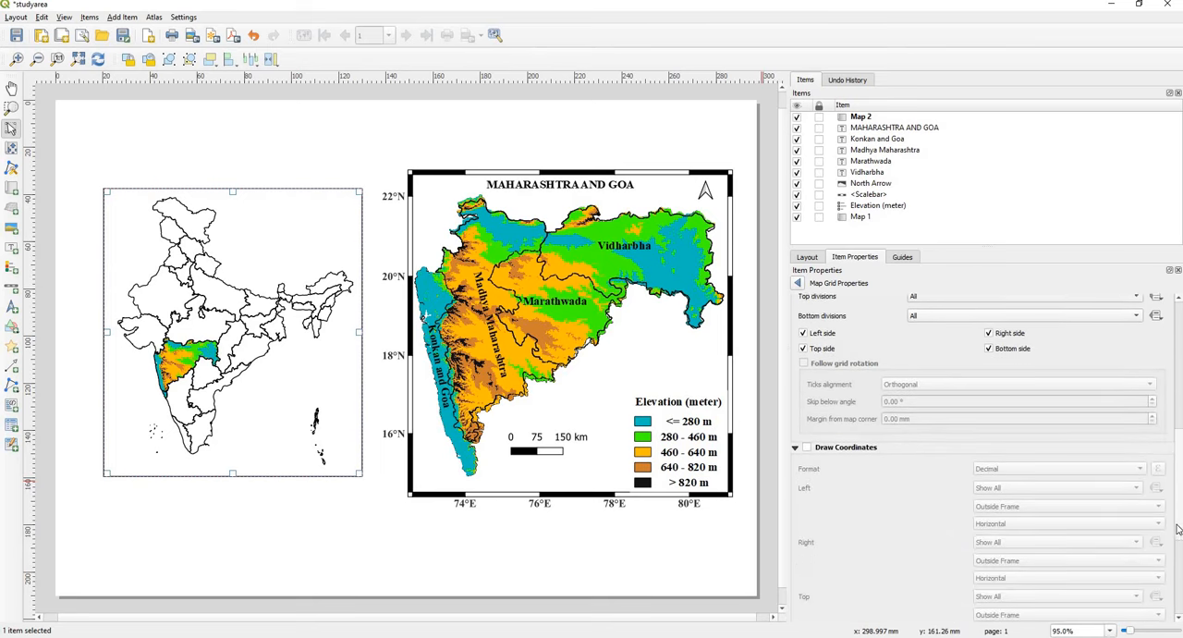
pyautogui.scroll(-1, 1178, 538)
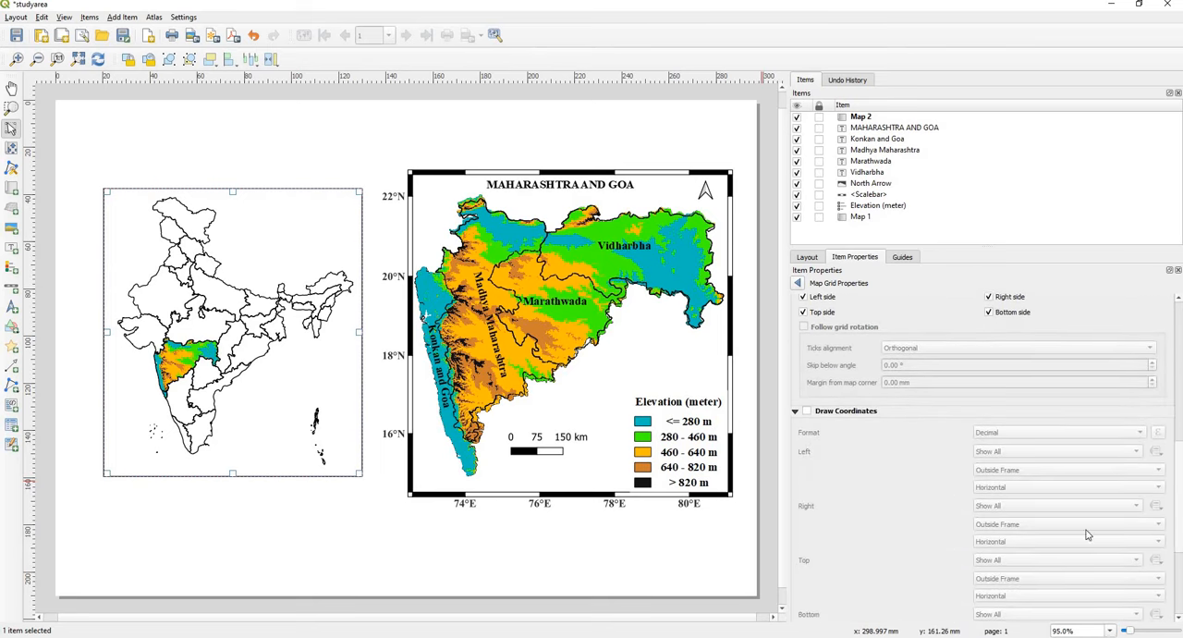
pyautogui.click(807, 411)
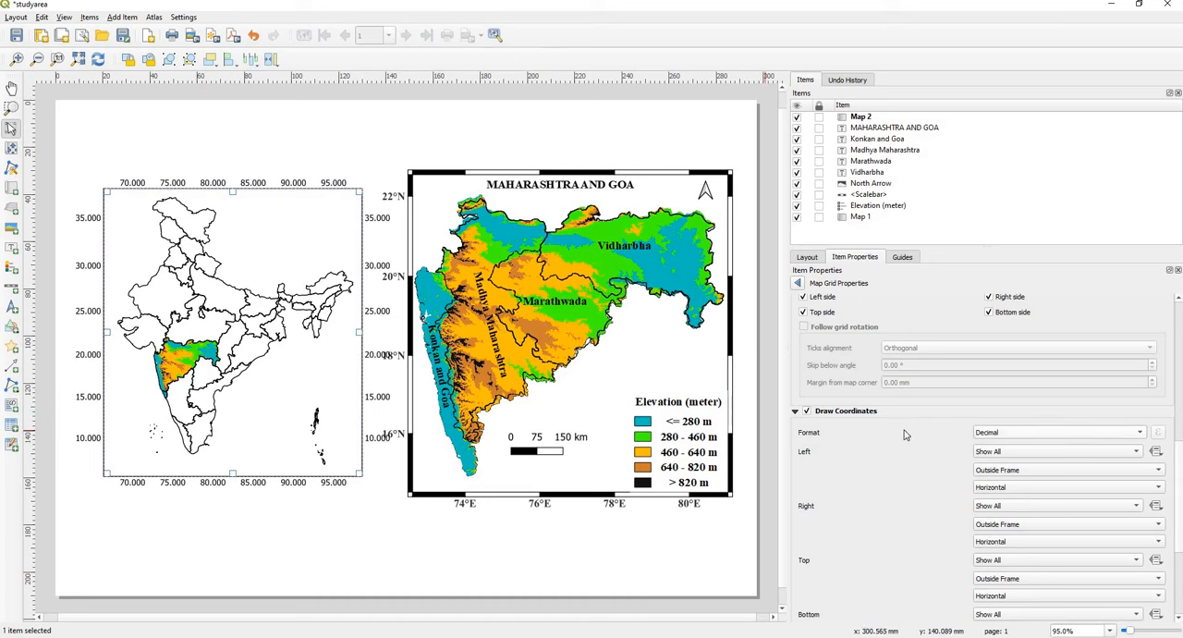
pyautogui.click(1000, 433)
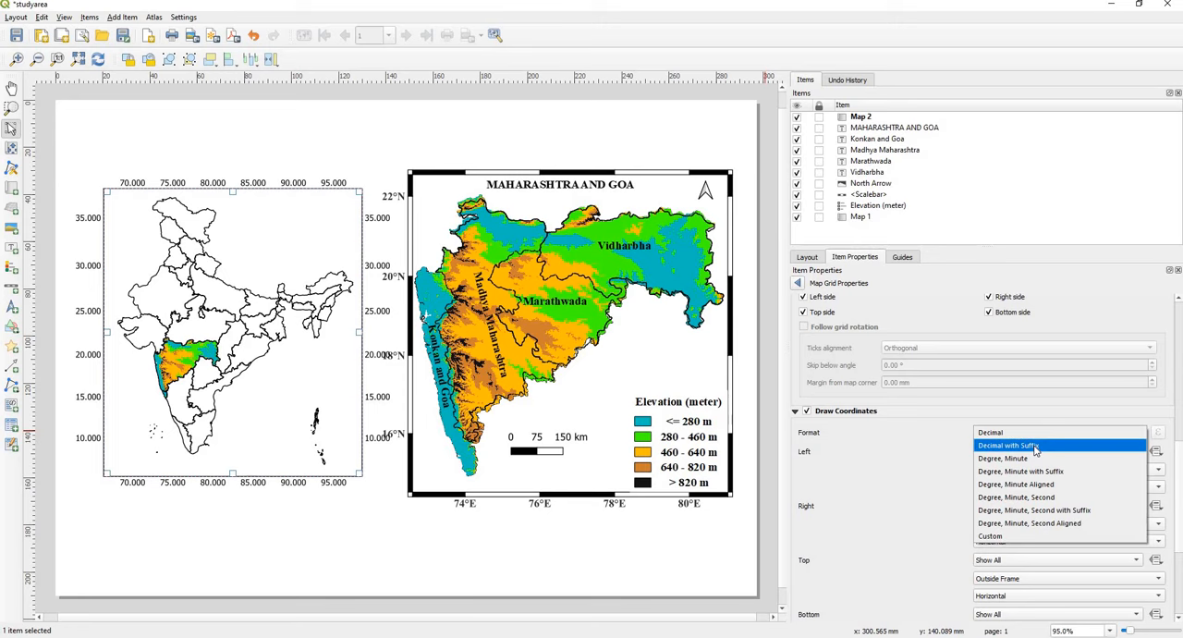
pyautogui.click(1036, 449)
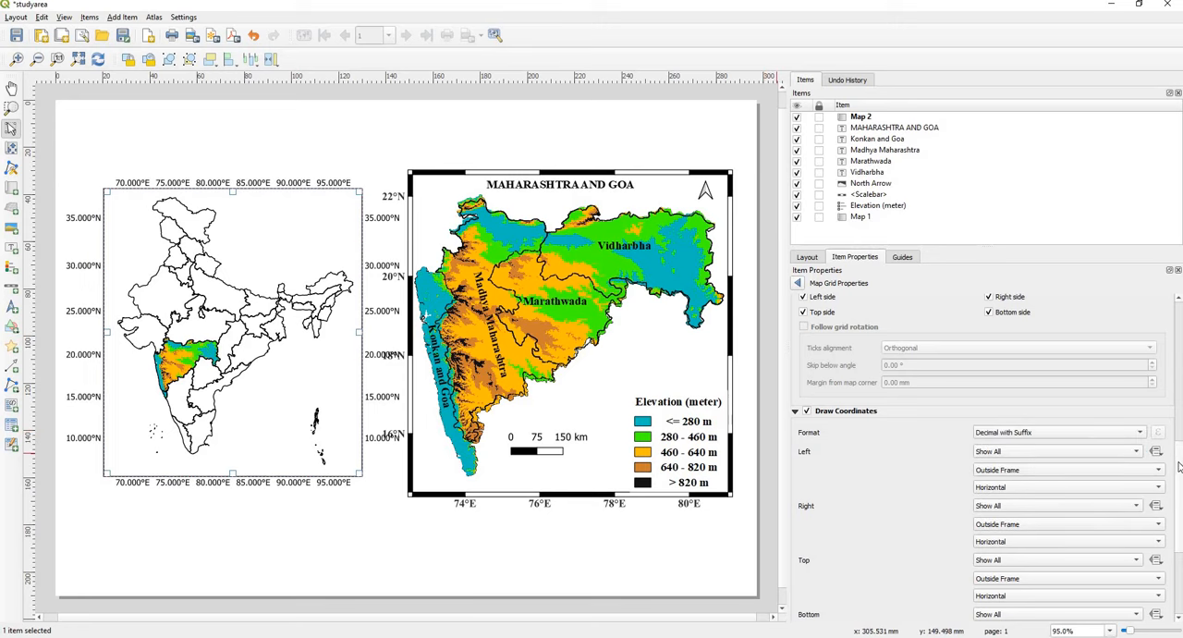
# Step: Disable the grid coordinates on the right and top sides of the India map
pyautogui.scroll(-2, 1179, 466)
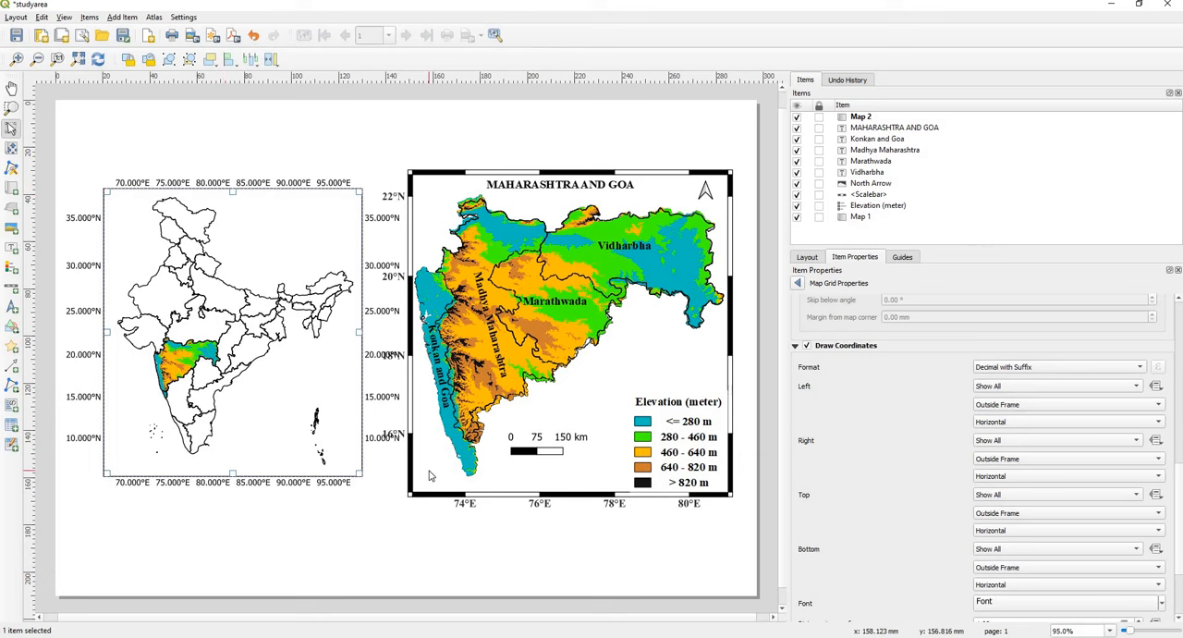
pyautogui.click(988, 445)
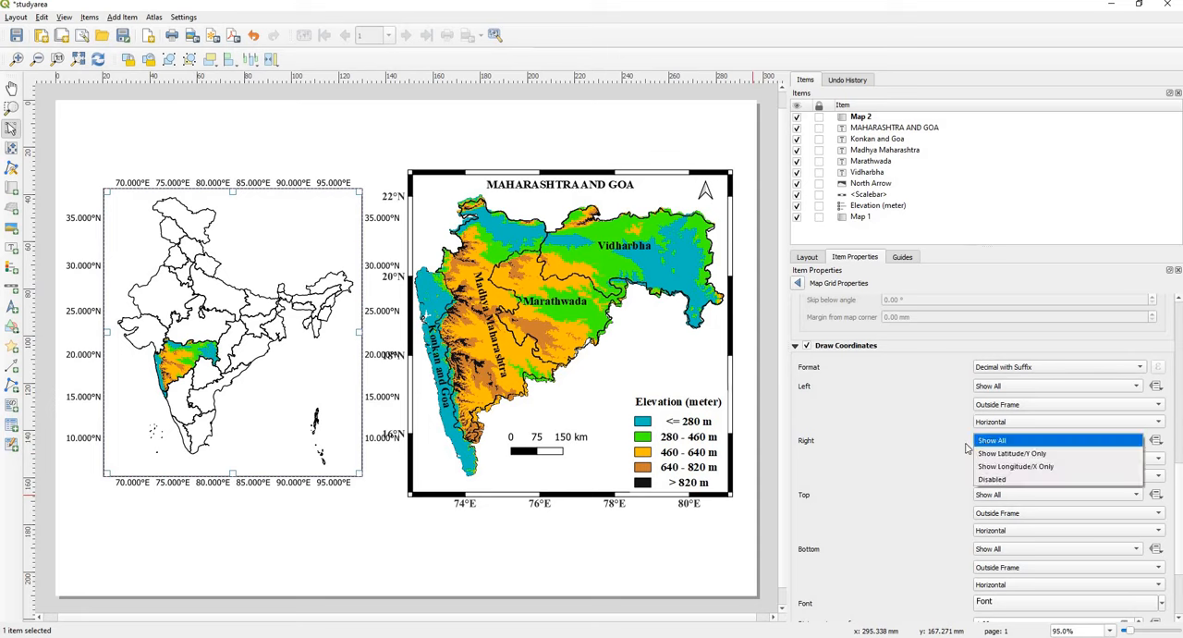
pyautogui.click(1008, 480)
pyautogui.click(993, 496)
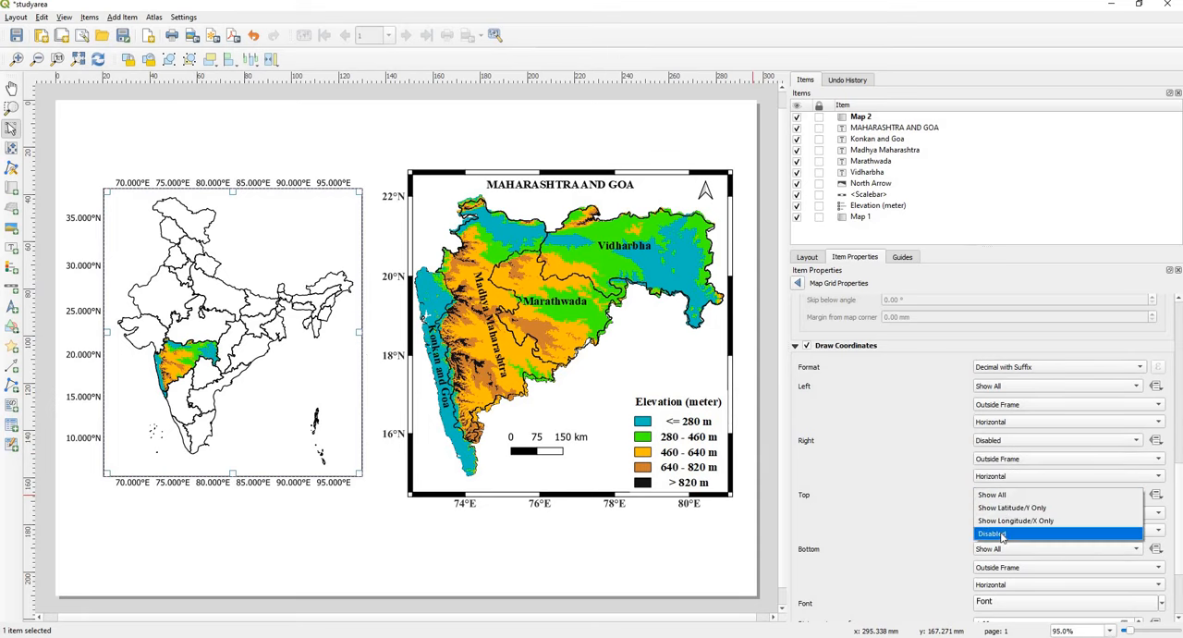
pyautogui.click(1002, 536)
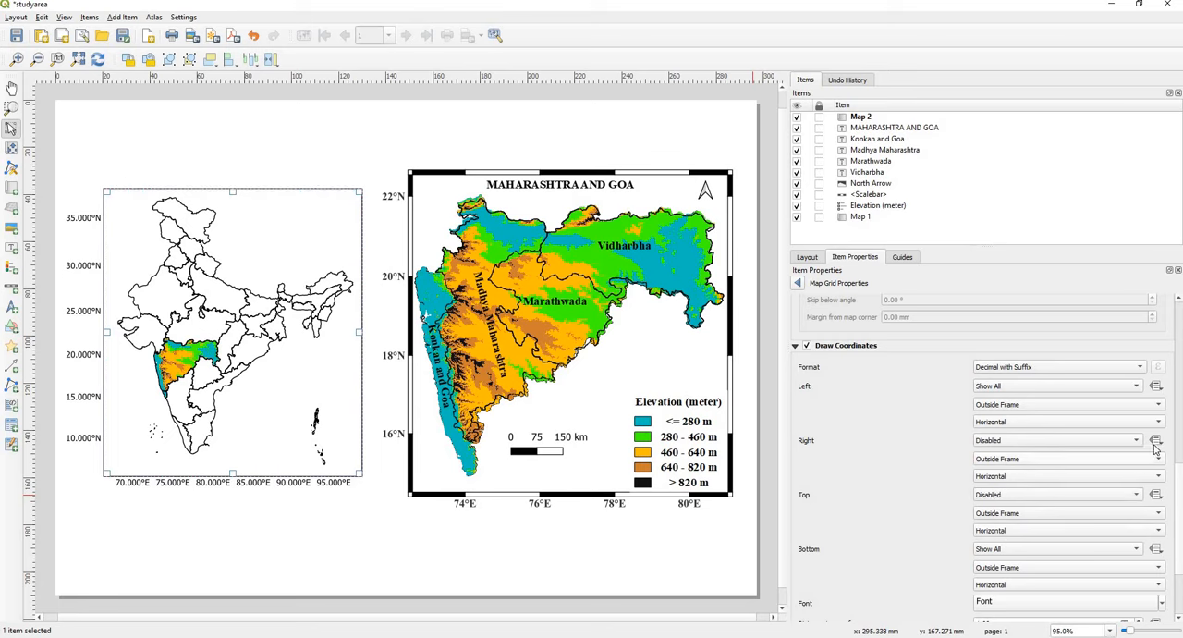
# Step: Set the coordinate precision of the India map grid to 0
pyautogui.scroll(5, 1180, 467)
pyautogui.moveTo(1180, 446)
pyautogui.mouseDown()
pyautogui.moveTo(1180, 492)
pyautogui.moveTo(1180, 459)
pyautogui.mouseUp()
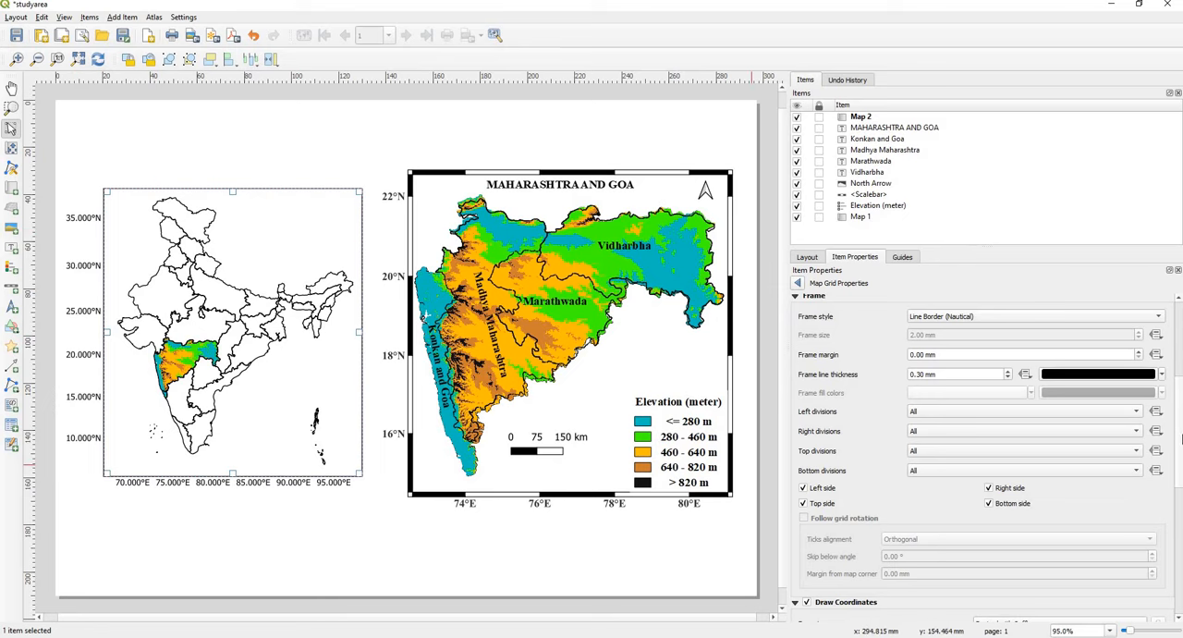
pyautogui.scroll(-10, 1181, 439)
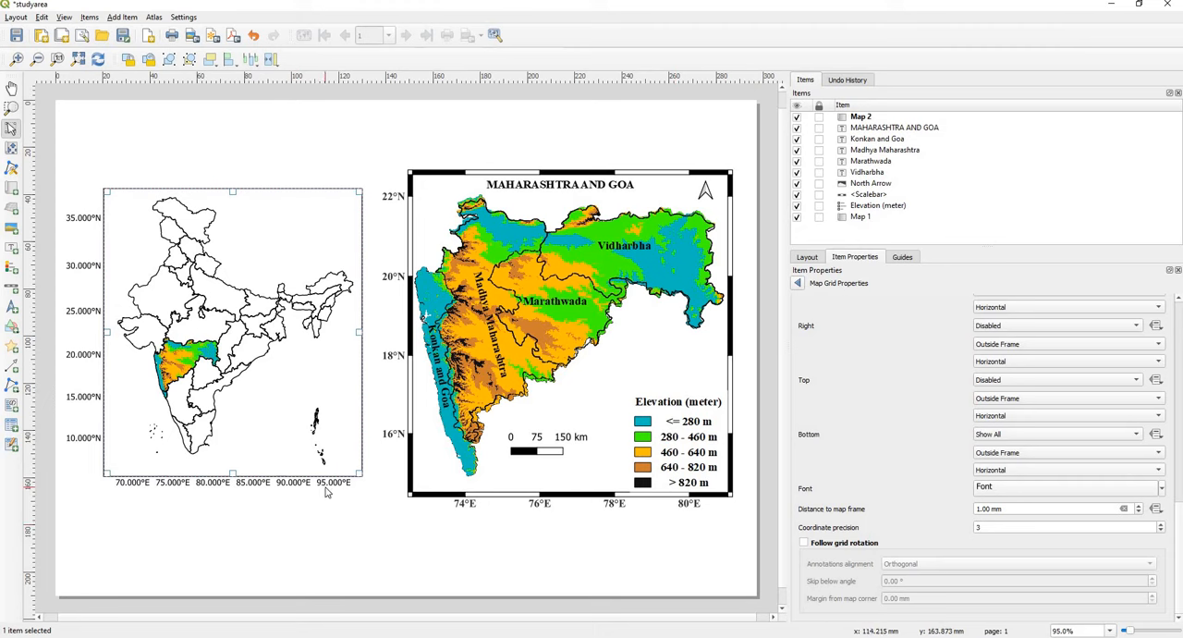
pyautogui.click(1003, 526)
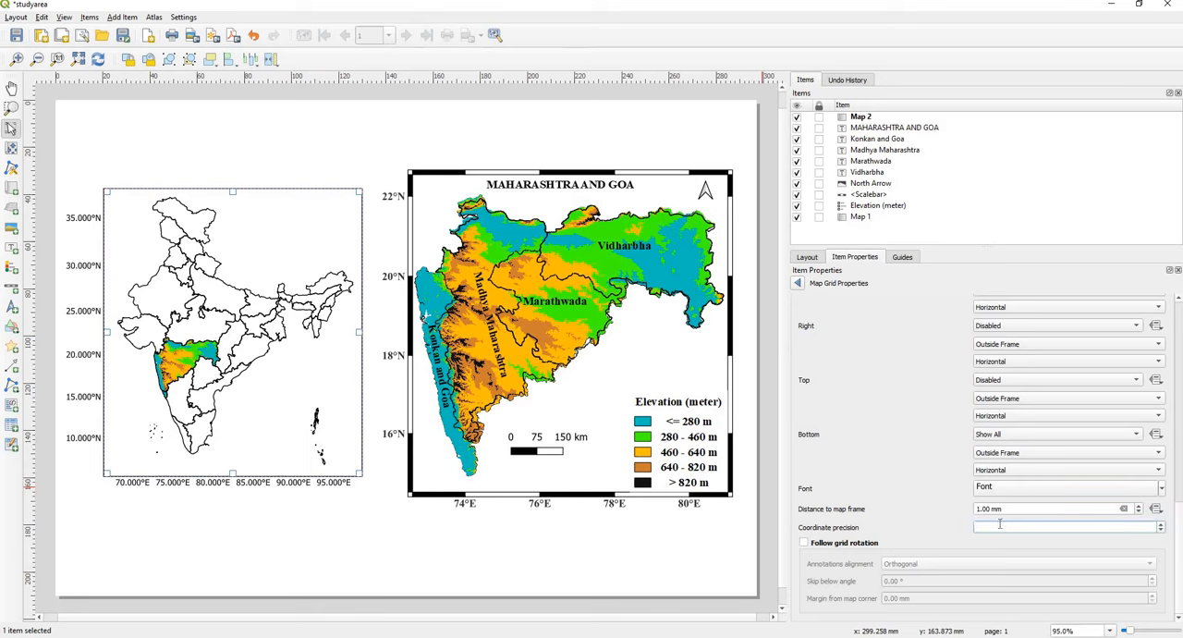
pyautogui.write('0')
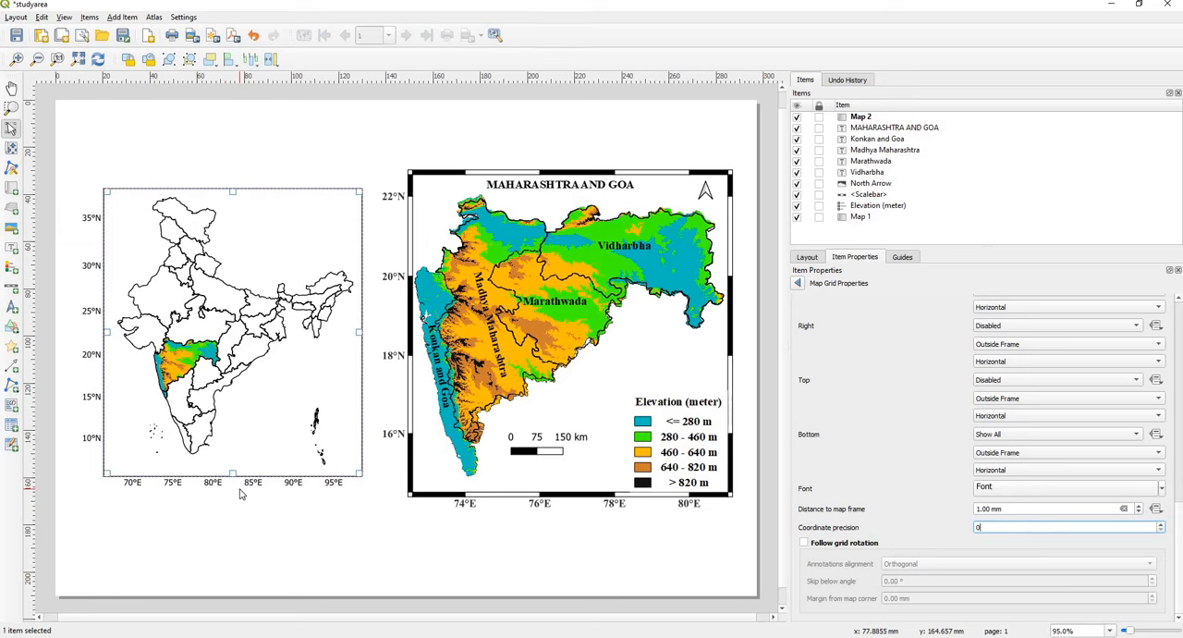
# Step: Format the India map's grid coordinate font as Times New Roman, Bold, 13 points
pyautogui.click(1001, 488)
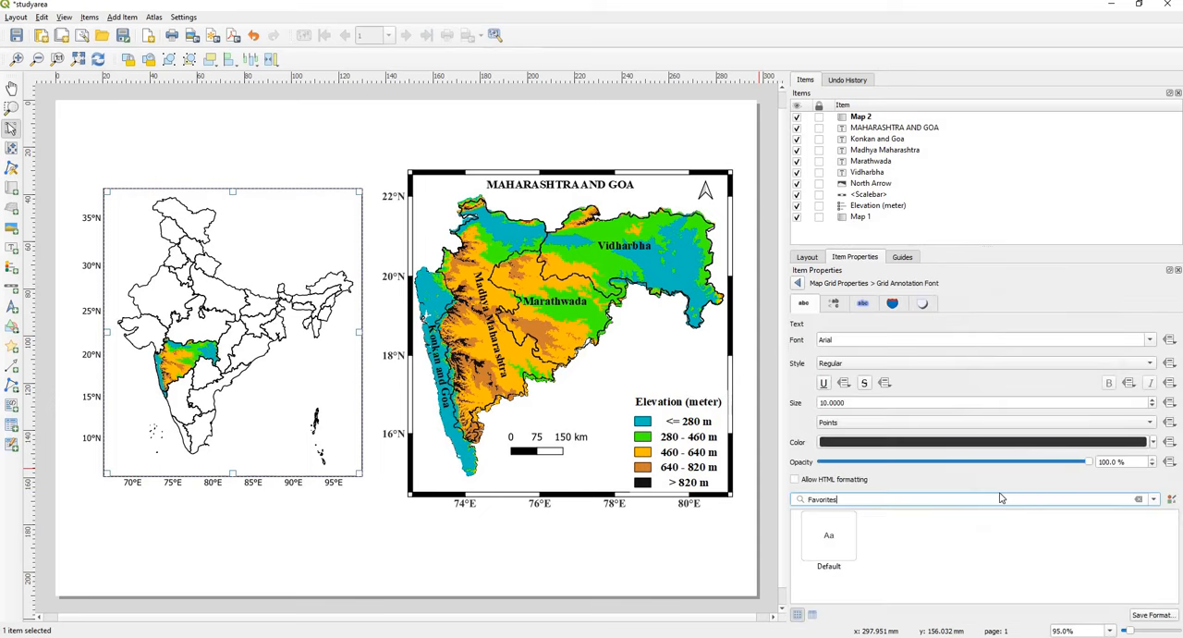
pyautogui.click(852, 340)
pyautogui.write('Times New Roman')
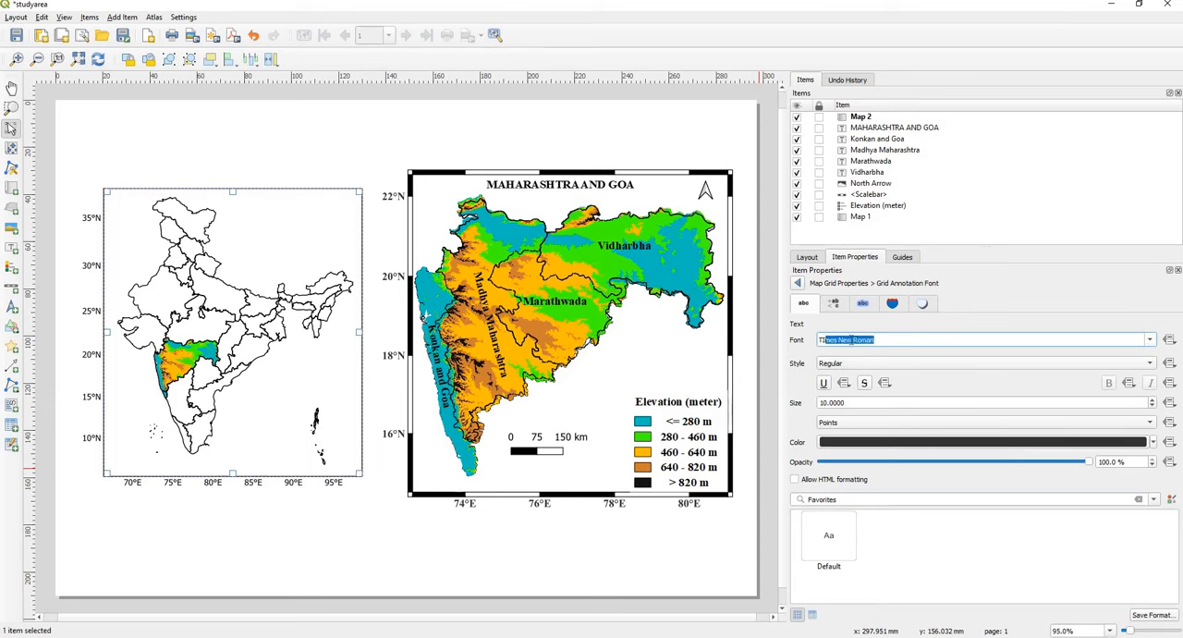
pyautogui.press('Return')
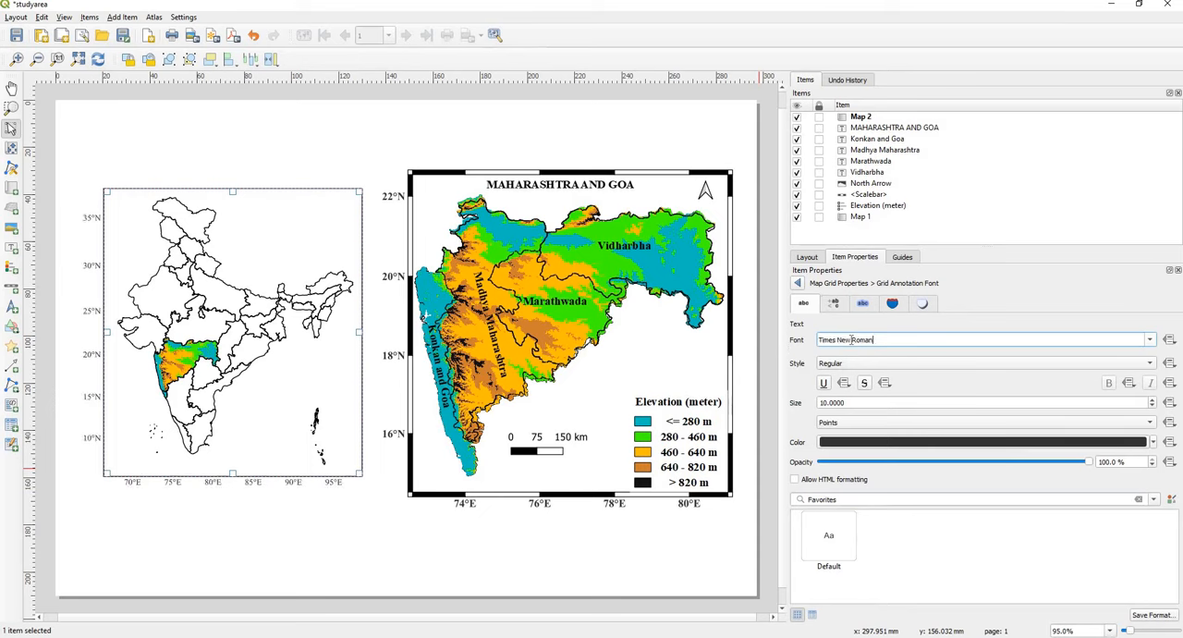
pyautogui.click(852, 365)
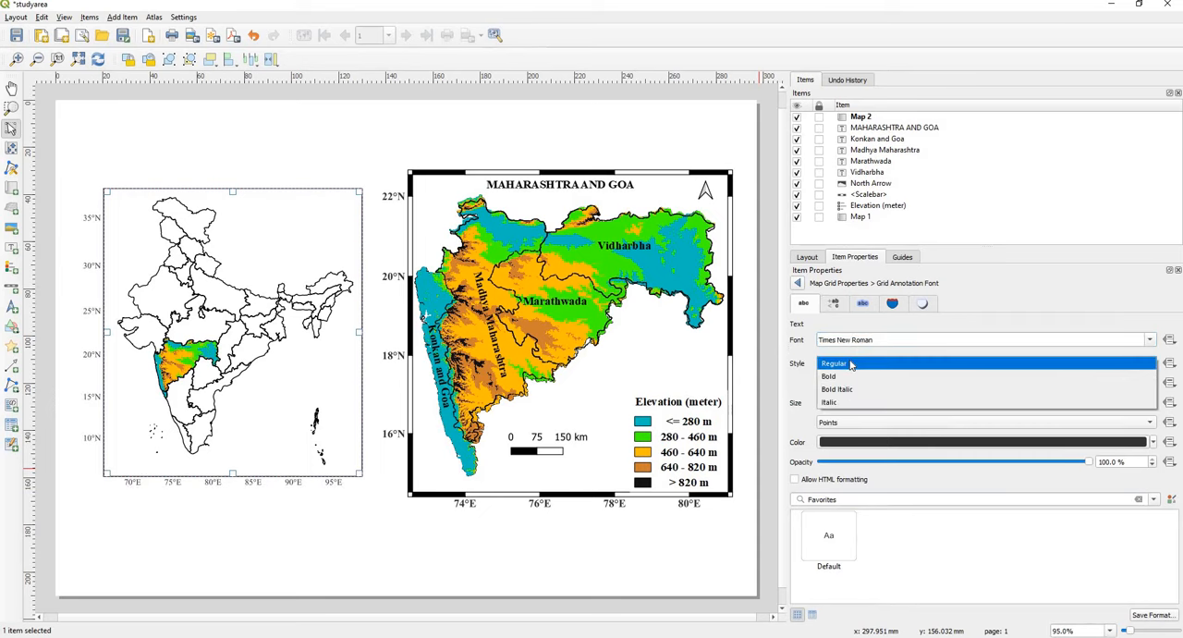
pyautogui.click(850, 376)
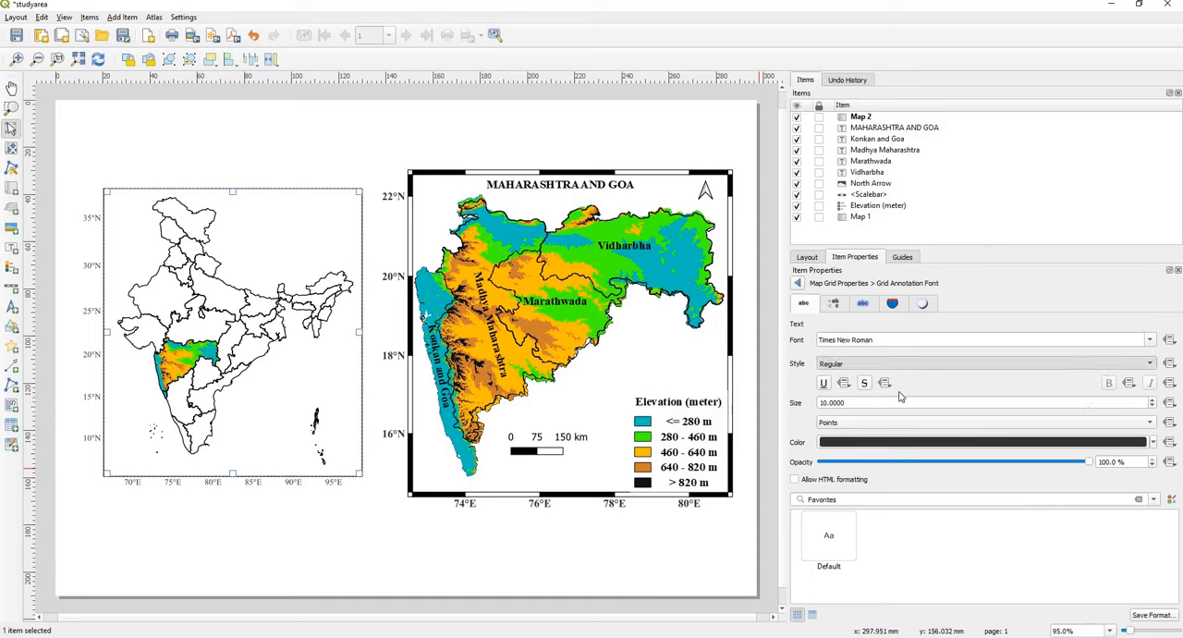
pyautogui.click(1153, 399)
pyautogui.click(1152, 399)
pyautogui.click(1153, 399)
pyautogui.click(1153, 400)
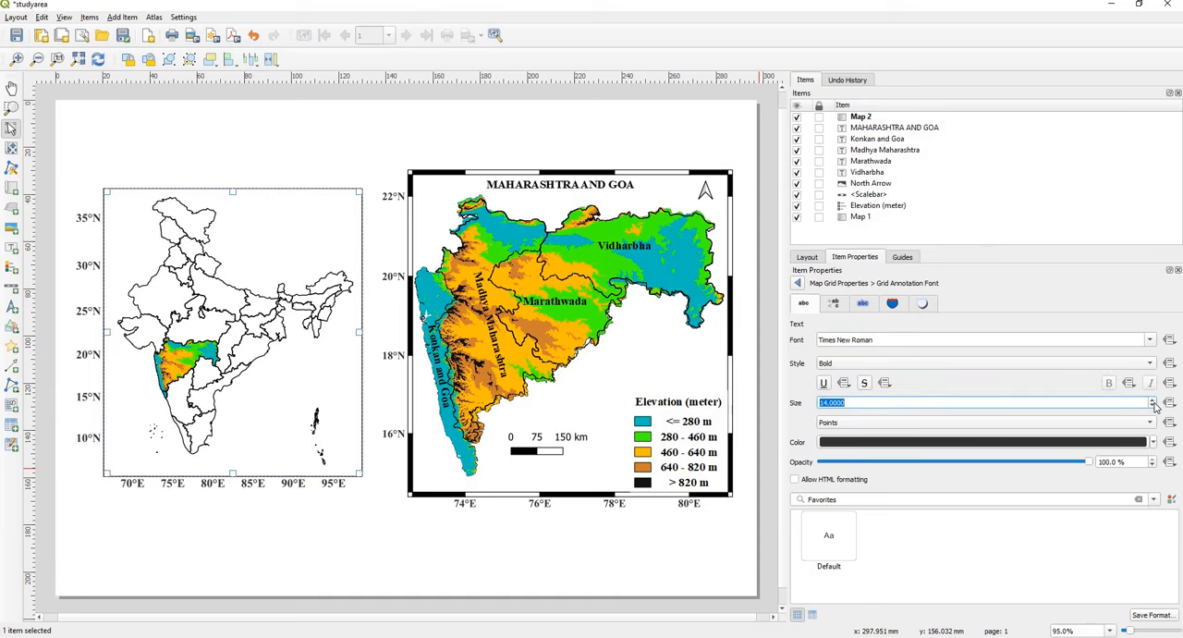
pyautogui.click(1153, 406)
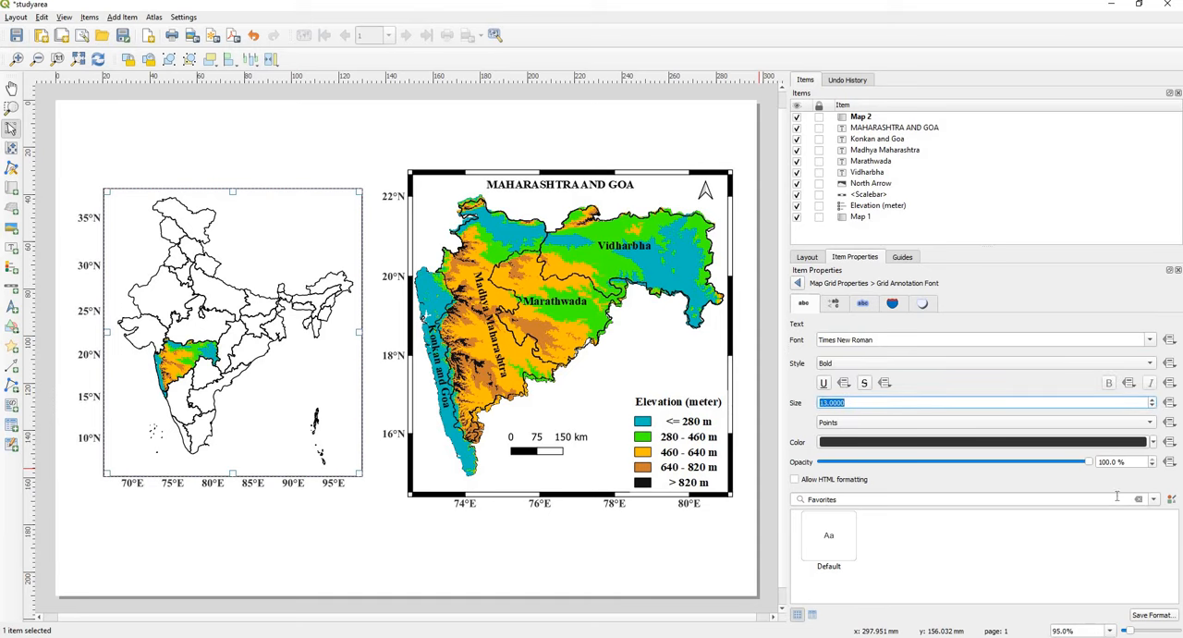
pyautogui.click(798, 283)
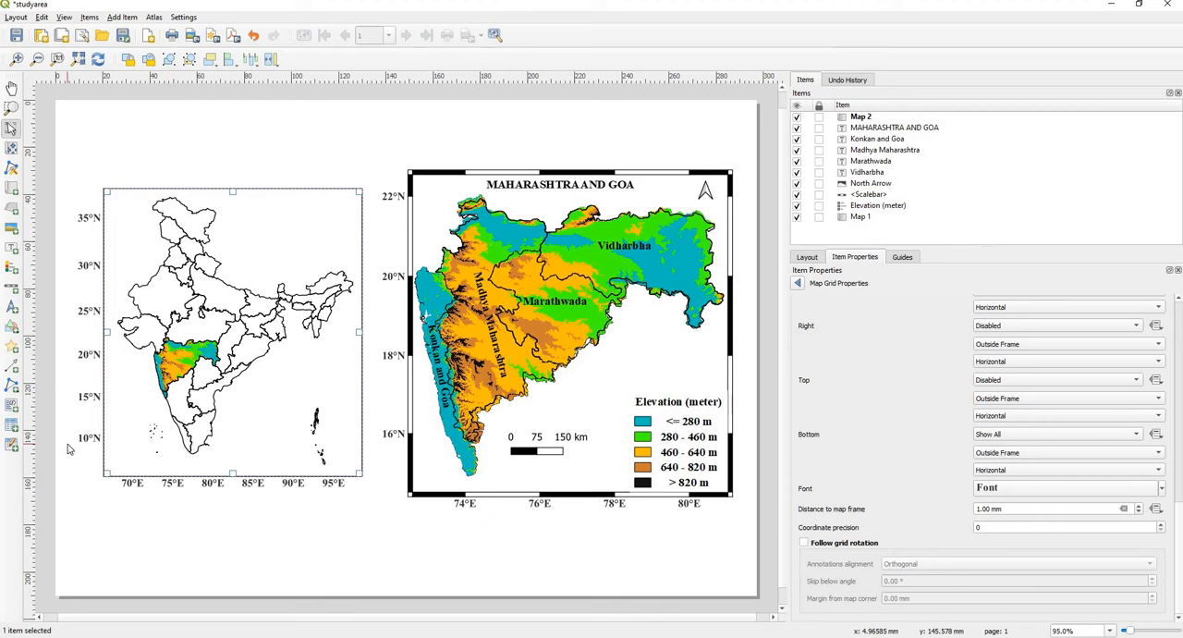
# Step: Add a polyline from the study area on the India map to the elevation map frame's upper-left corner, stretching its end to meet the corner
pyautogui.click(9, 389)
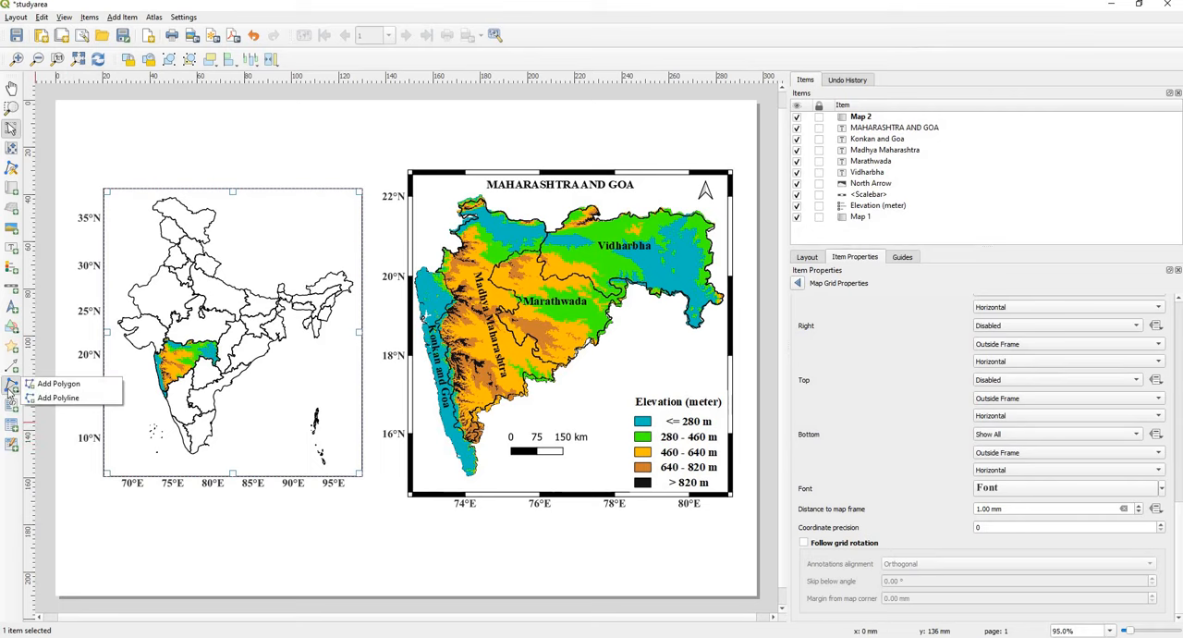
pyautogui.click(57, 398)
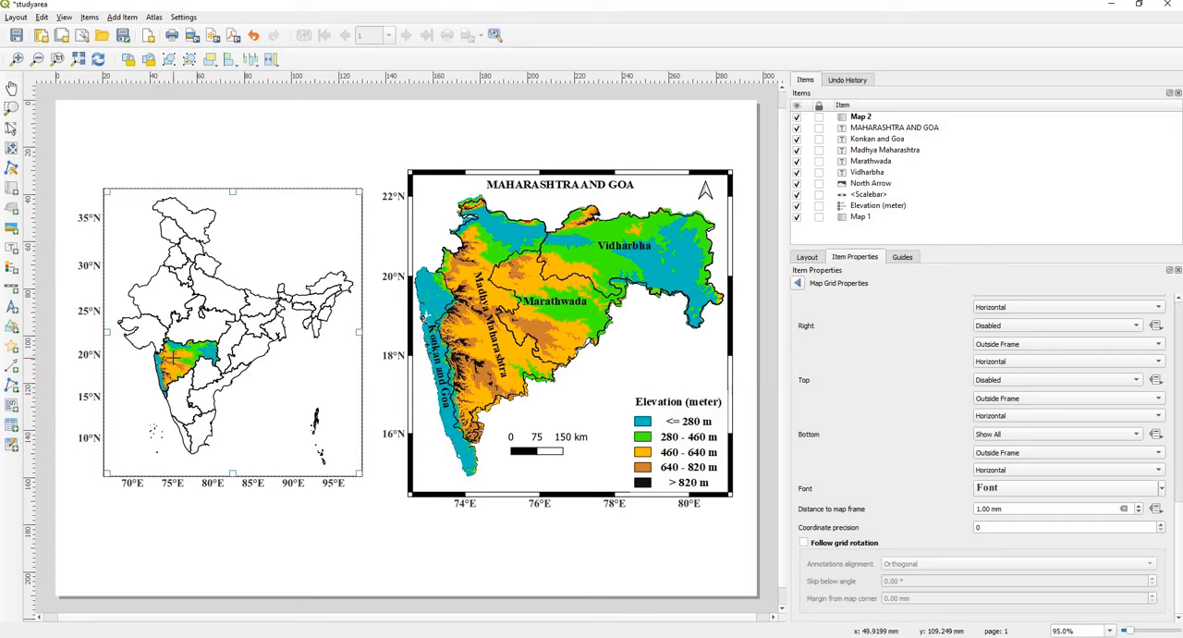
pyautogui.click(173, 358)
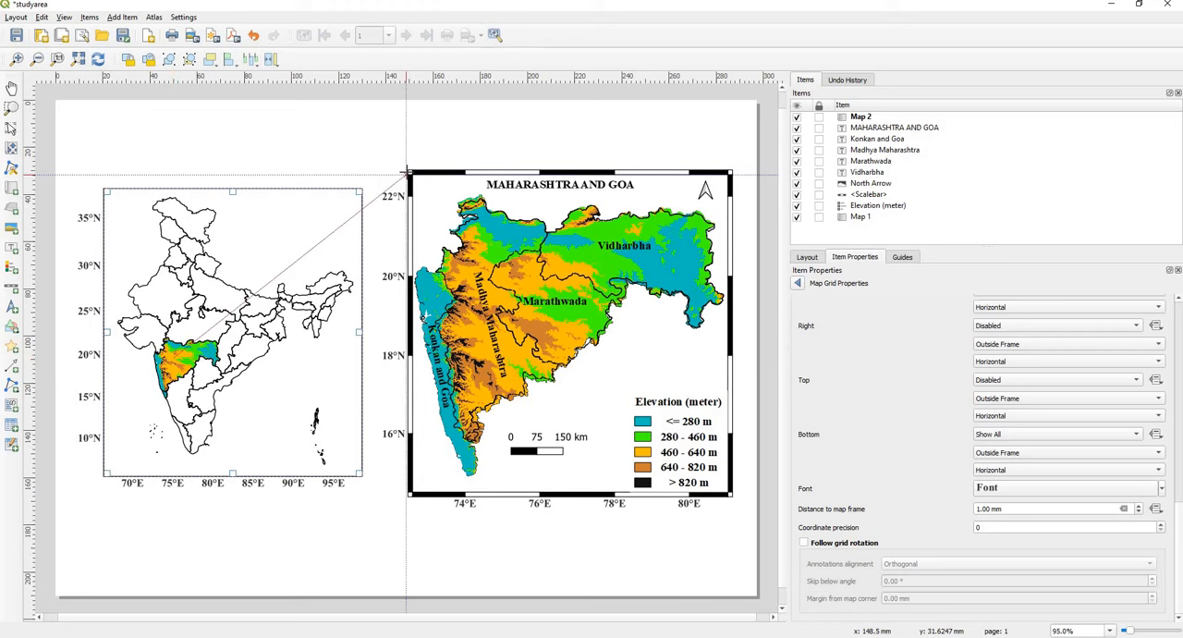
pyautogui.rightClick(407, 171)
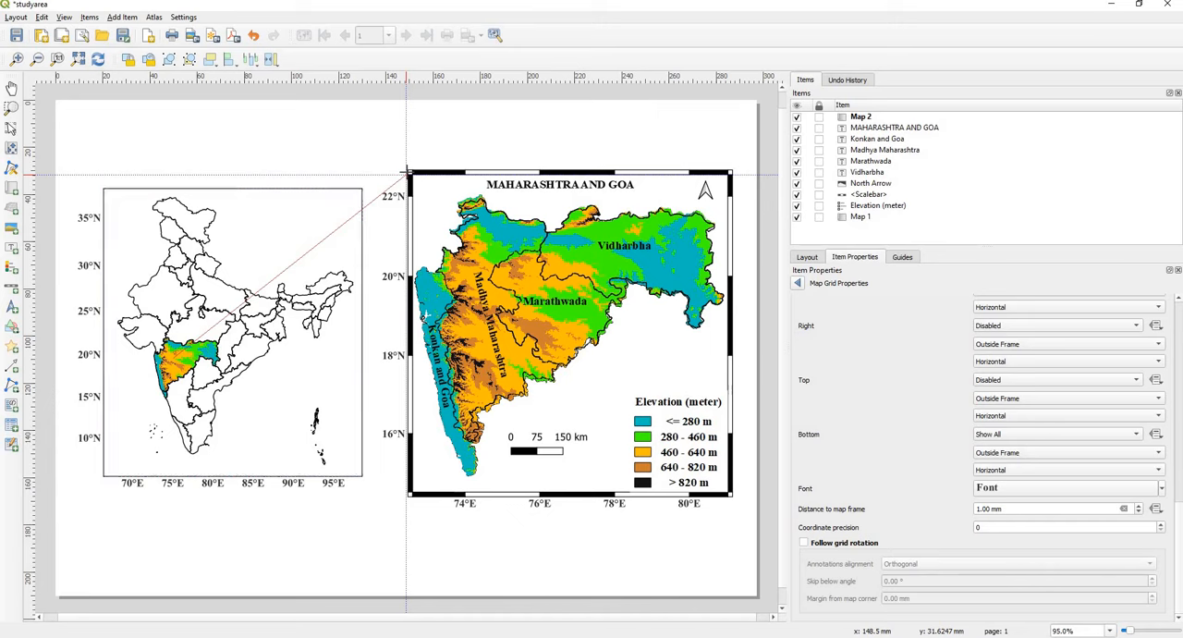
pyautogui.rightClick(405, 172)
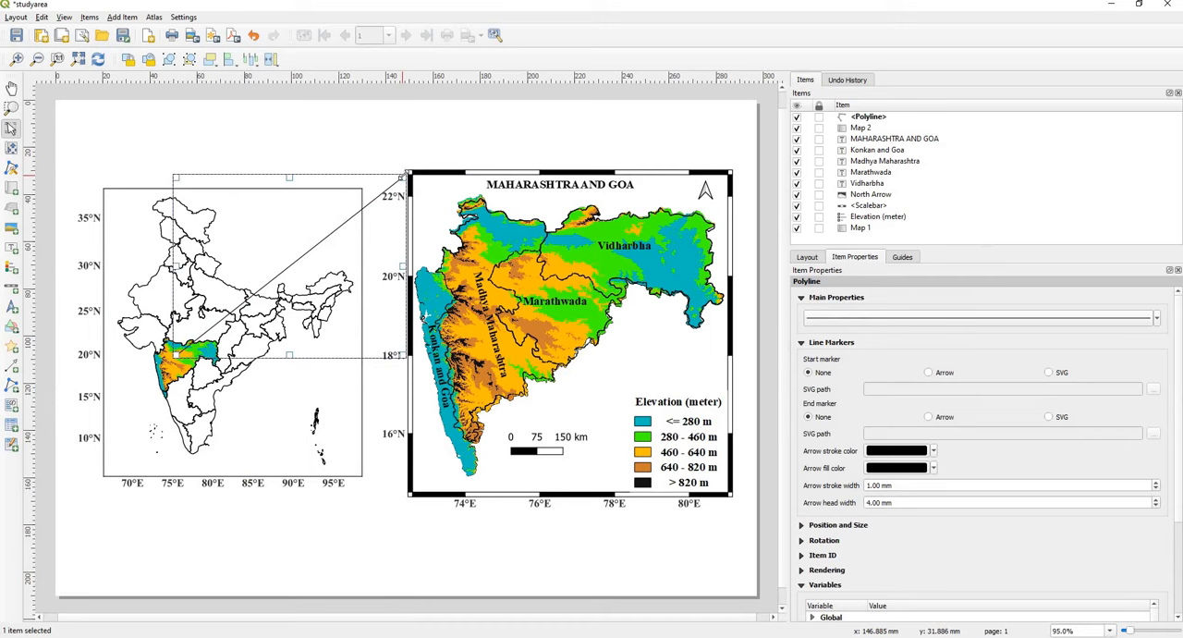
pyautogui.moveTo(402, 177); pyautogui.dragTo(408, 171)
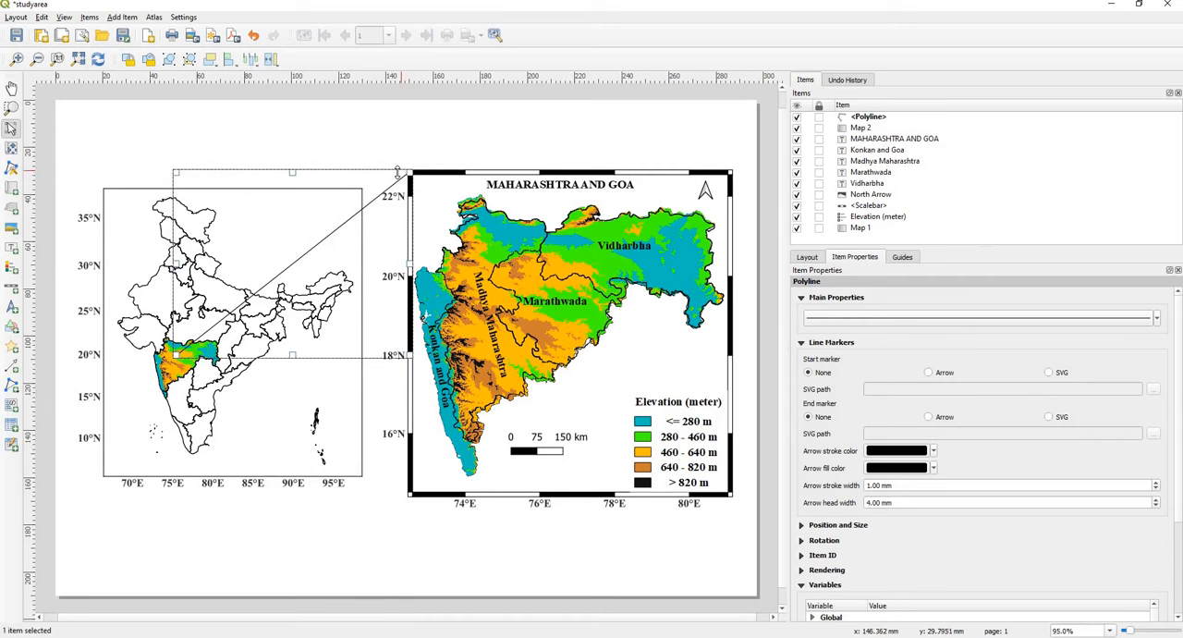
pyautogui.click(420, 153)
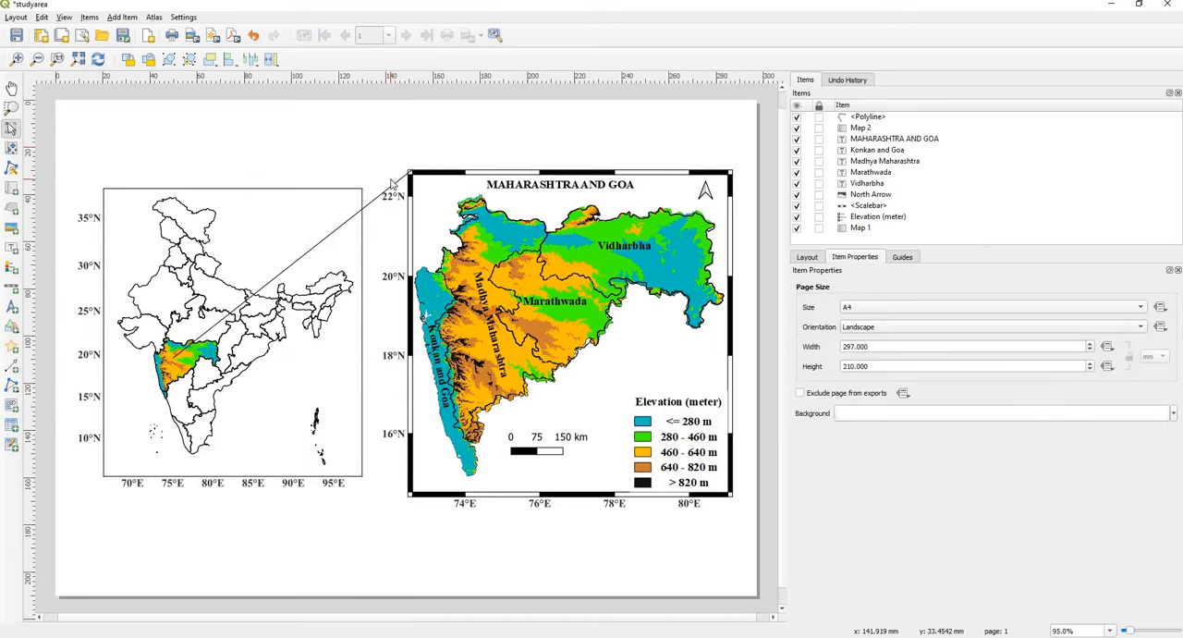
# Step: Add a polyline from the study area on the India map to the elevation map frame's lower-left corner, stretching its end to meet the corner
pyautogui.click(12, 385)
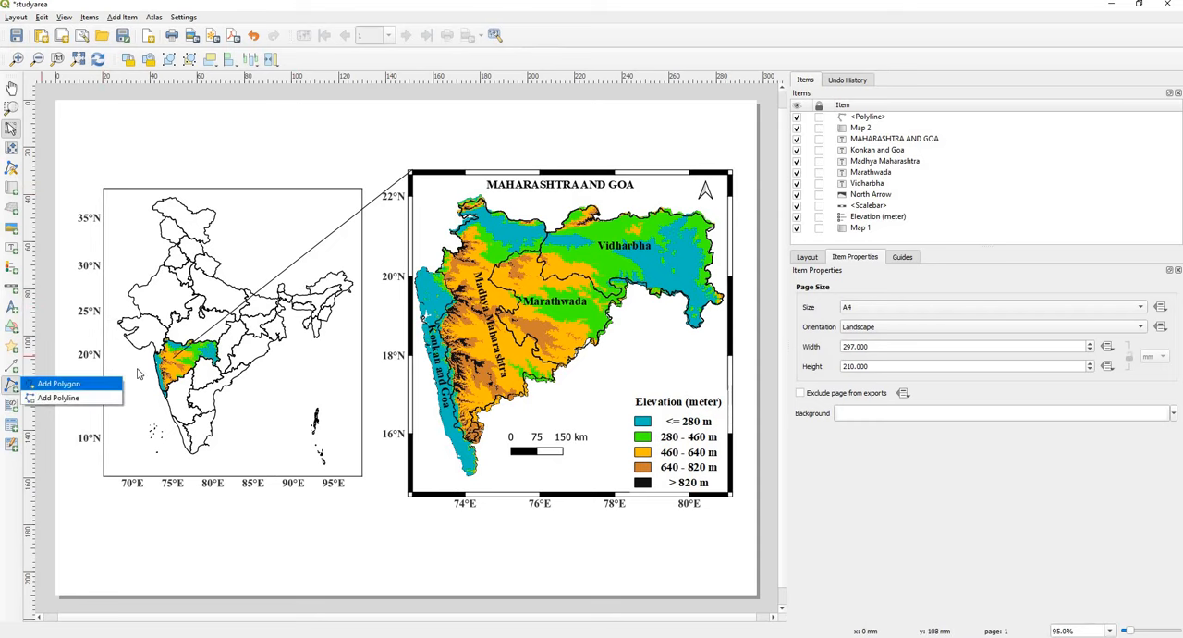
pyautogui.click(65, 397)
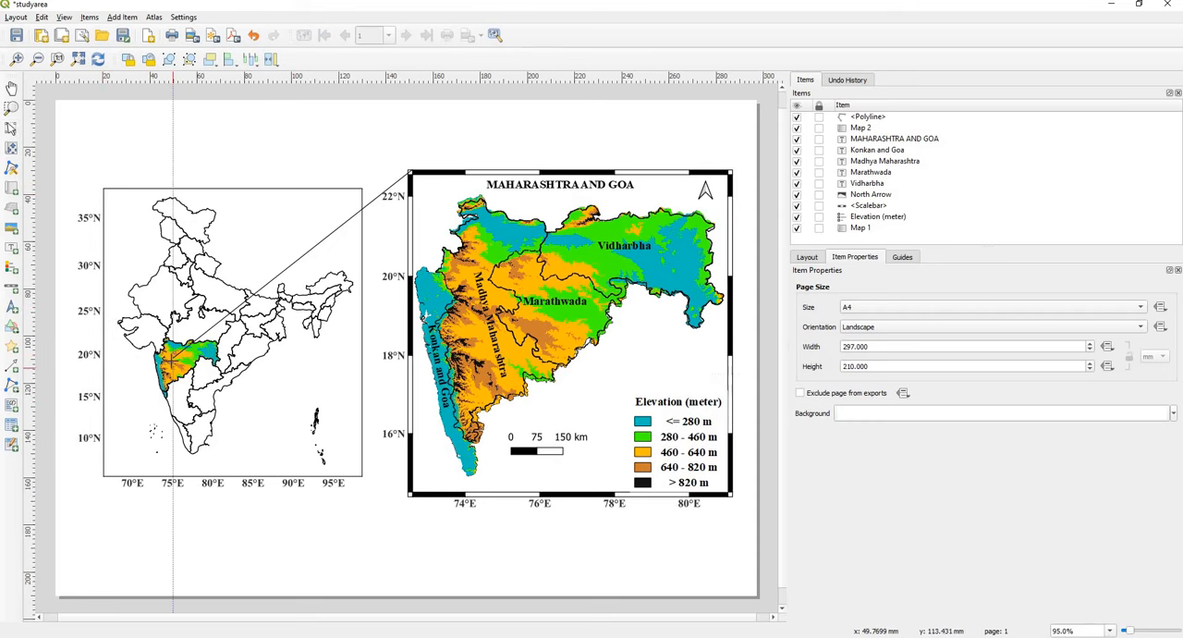
pyautogui.click(194, 381)
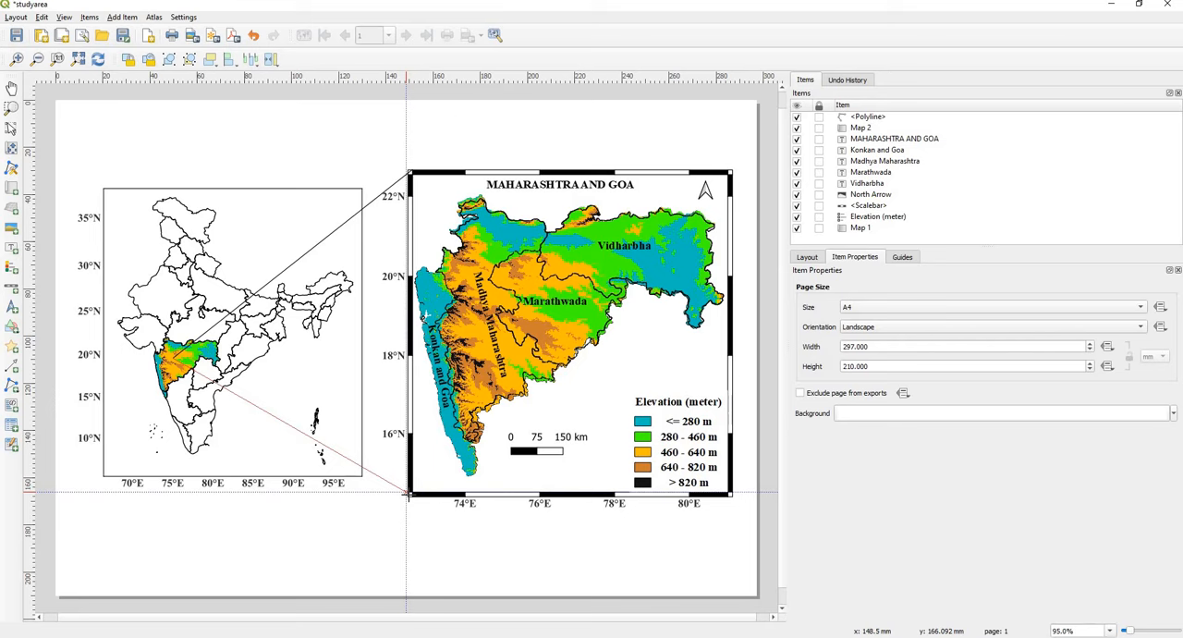
pyautogui.click(407, 493)
pyautogui.rightClick(407, 494)
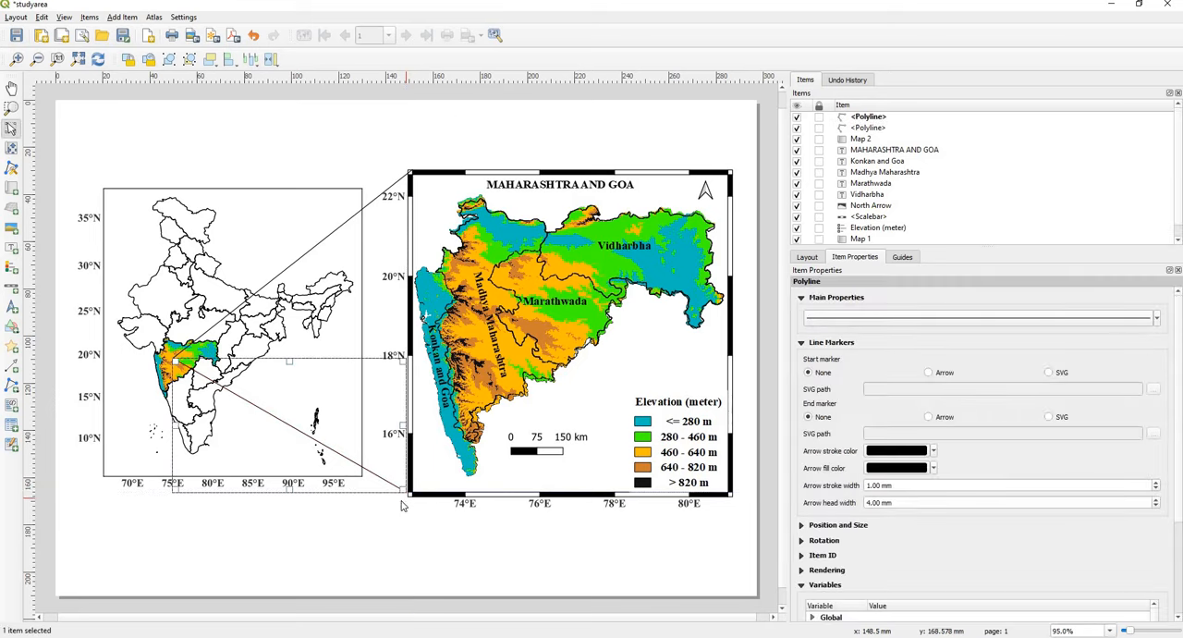
pyautogui.moveTo(399, 491); pyautogui.dragTo(409, 495)
pyautogui.click(401, 521)
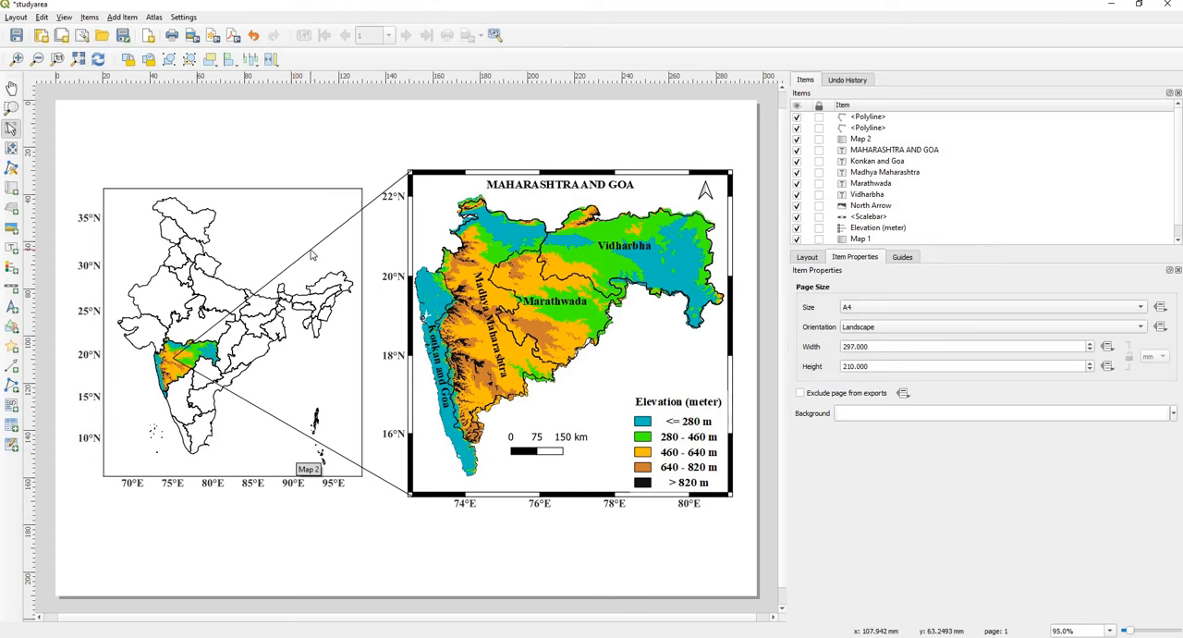
# Step: Set the line width of the lower connector polyline to 0.5 millimetres
pyautogui.click(868, 117)
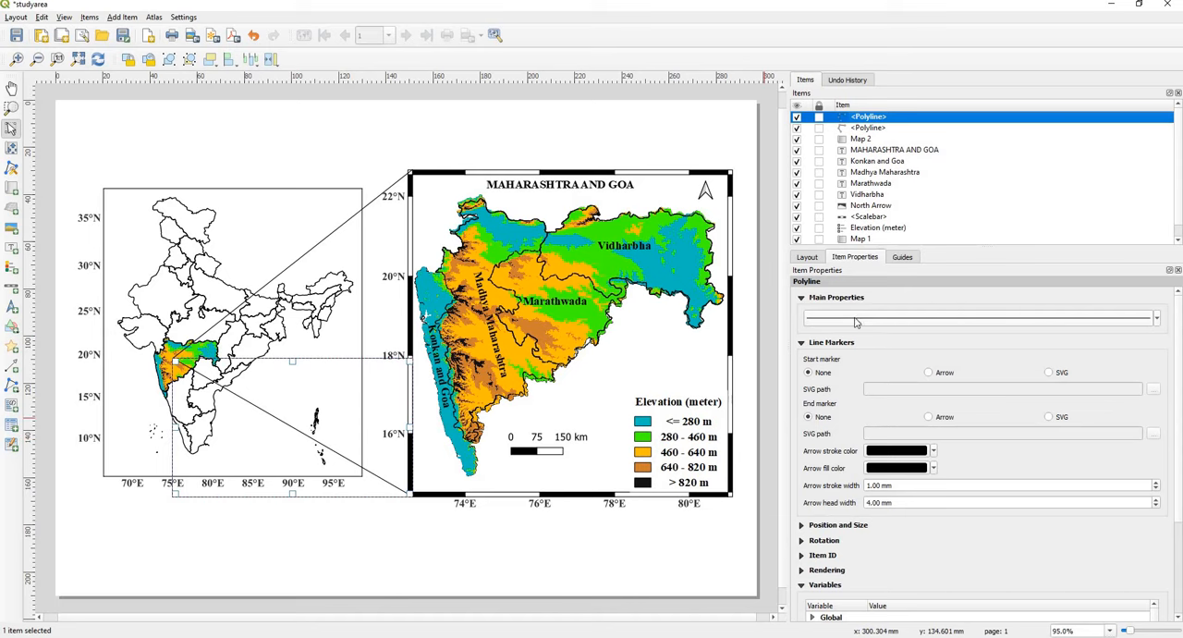
pyautogui.click(1103, 324)
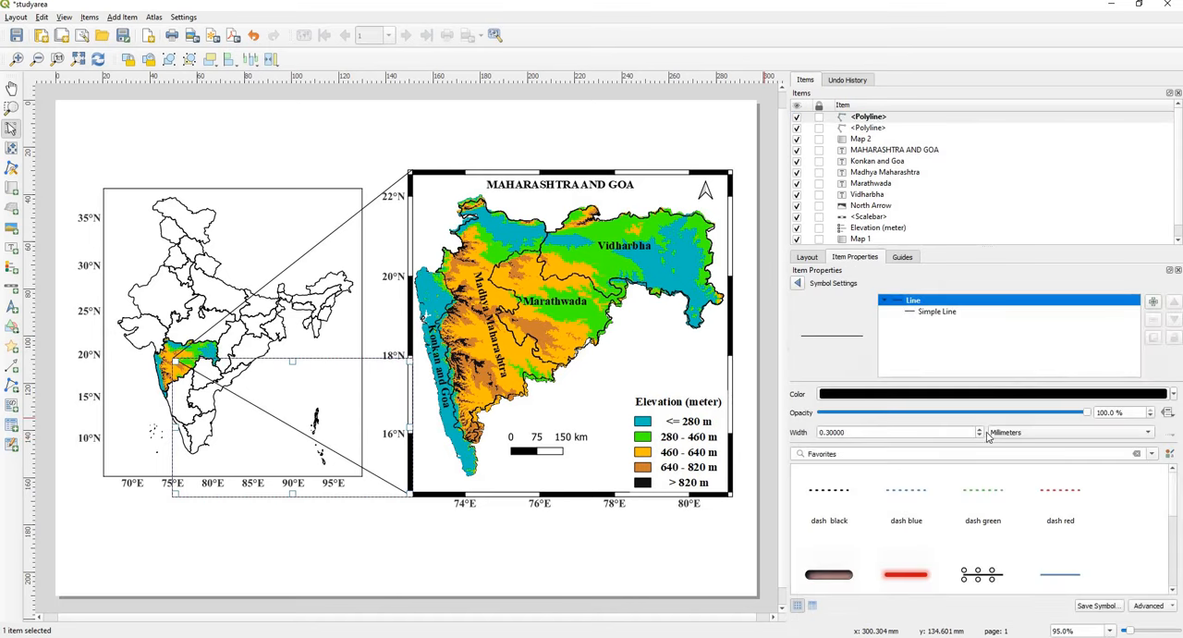
pyautogui.click(980, 429)
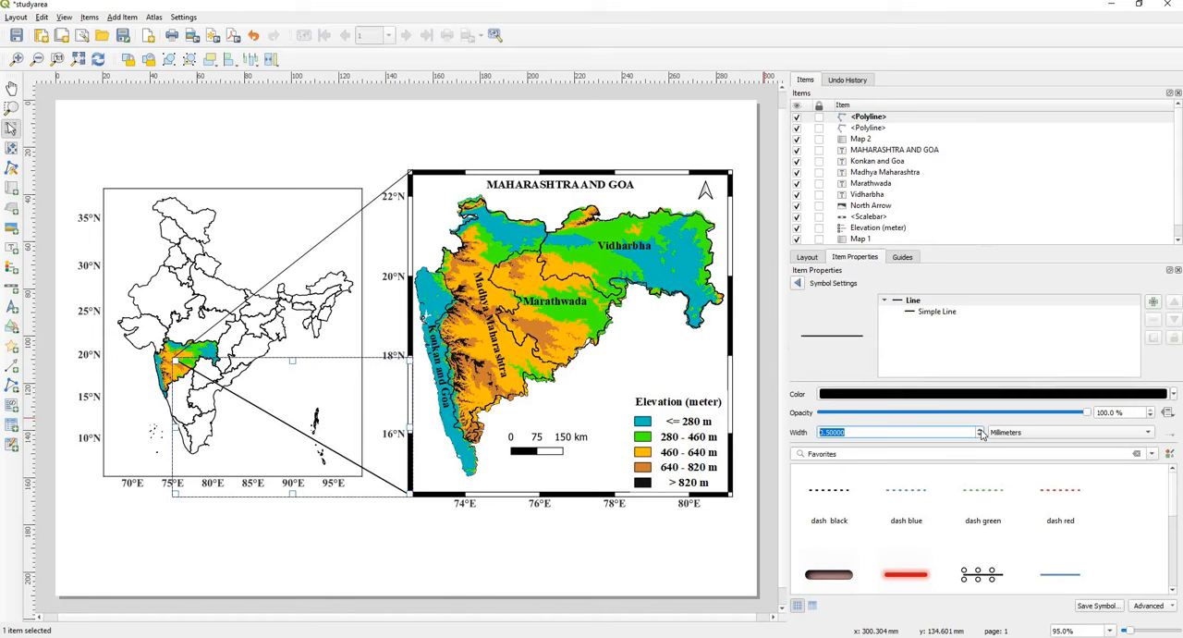
pyautogui.click(980, 430)
pyautogui.click(980, 431)
pyautogui.click(980, 436)
pyautogui.click(798, 284)
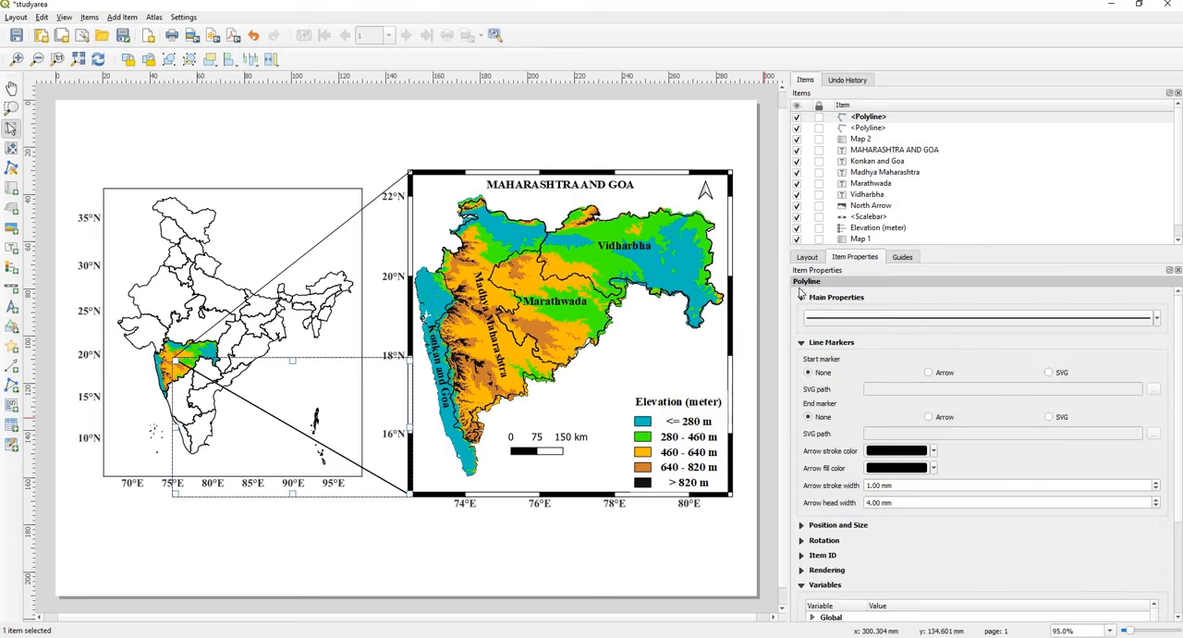
# Step: Set the line width of the upper connector polyline to 0.5 millimetres
pyautogui.click(874, 128)
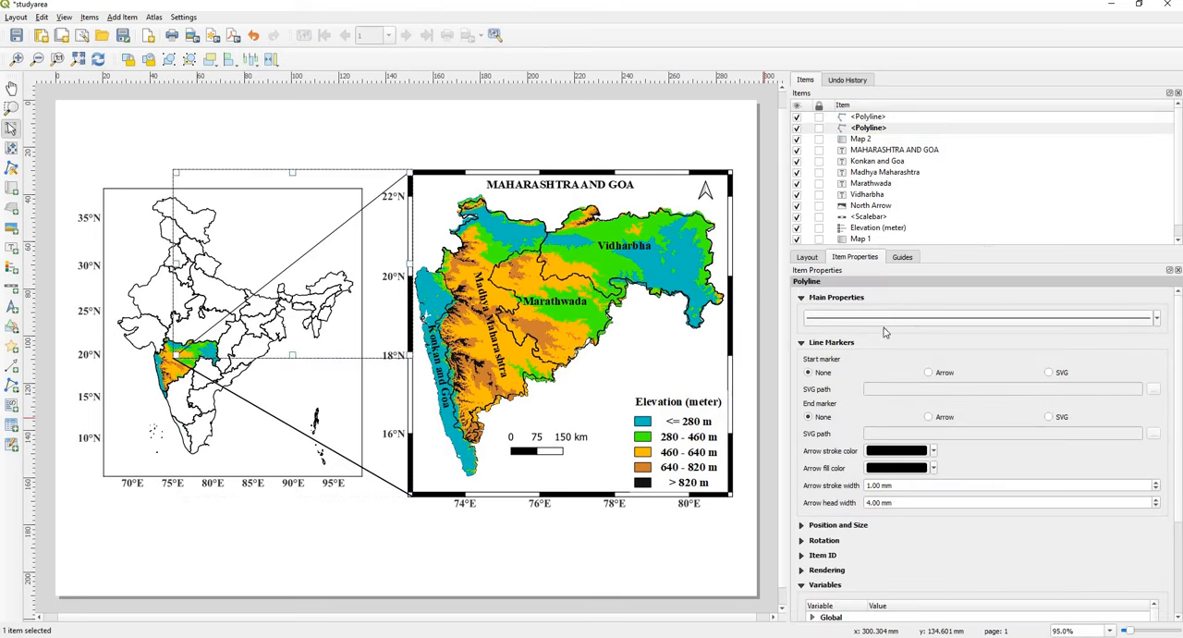
pyautogui.click(884, 320)
pyautogui.click(979, 430)
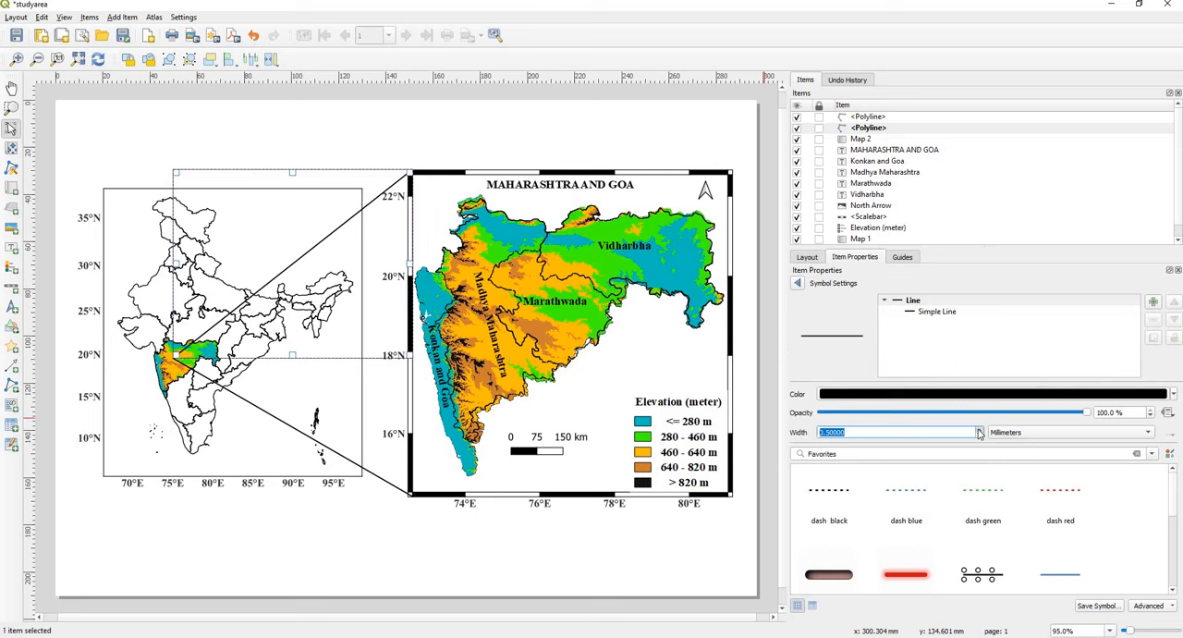
pyautogui.click(798, 283)
pyautogui.click(245, 539)
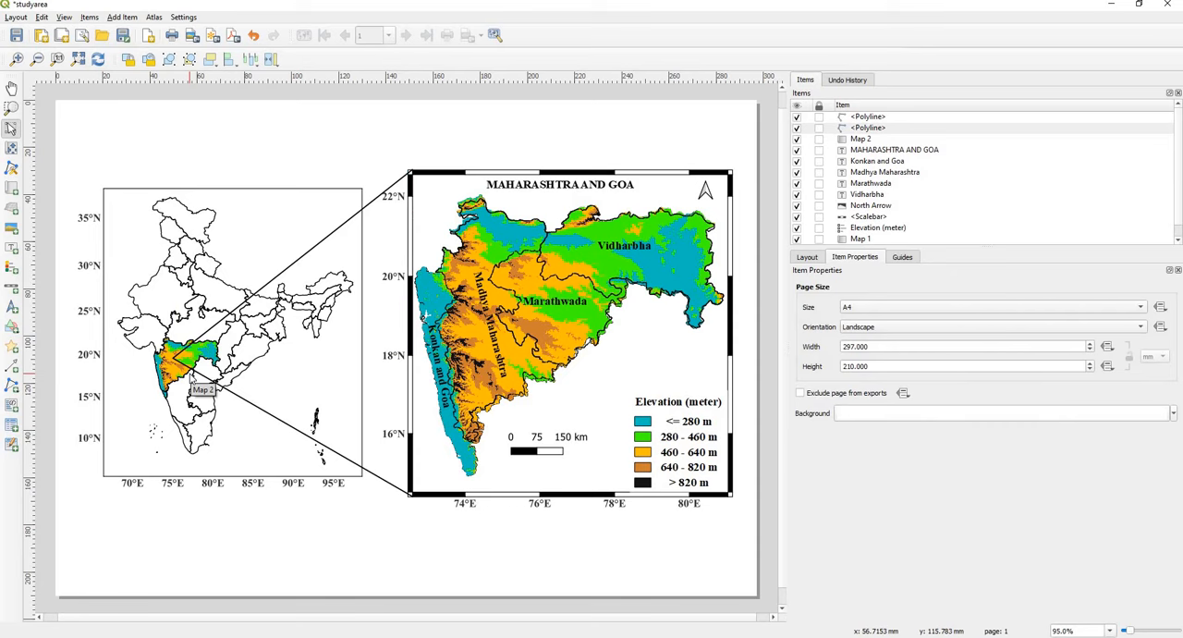
# Step: Add a north arrow to the India map and place it inside the map frame's upper-right corner
pyautogui.click(11, 307)
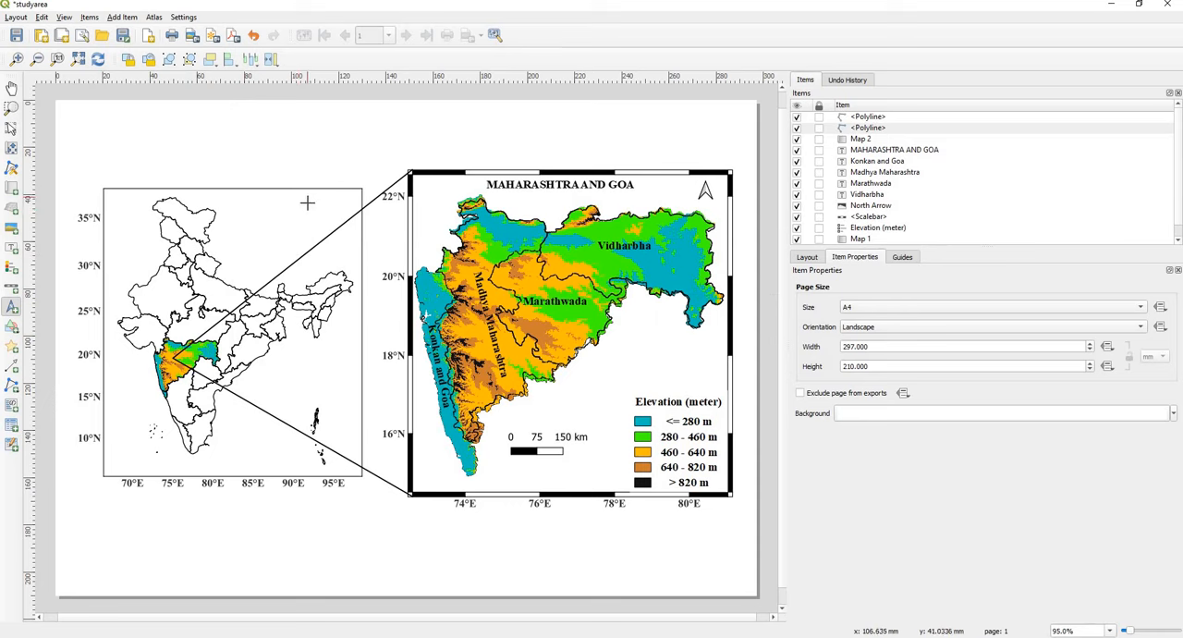
pyautogui.moveTo(308, 196); pyautogui.dragTo(324, 219)
pyautogui.click(361, 565)
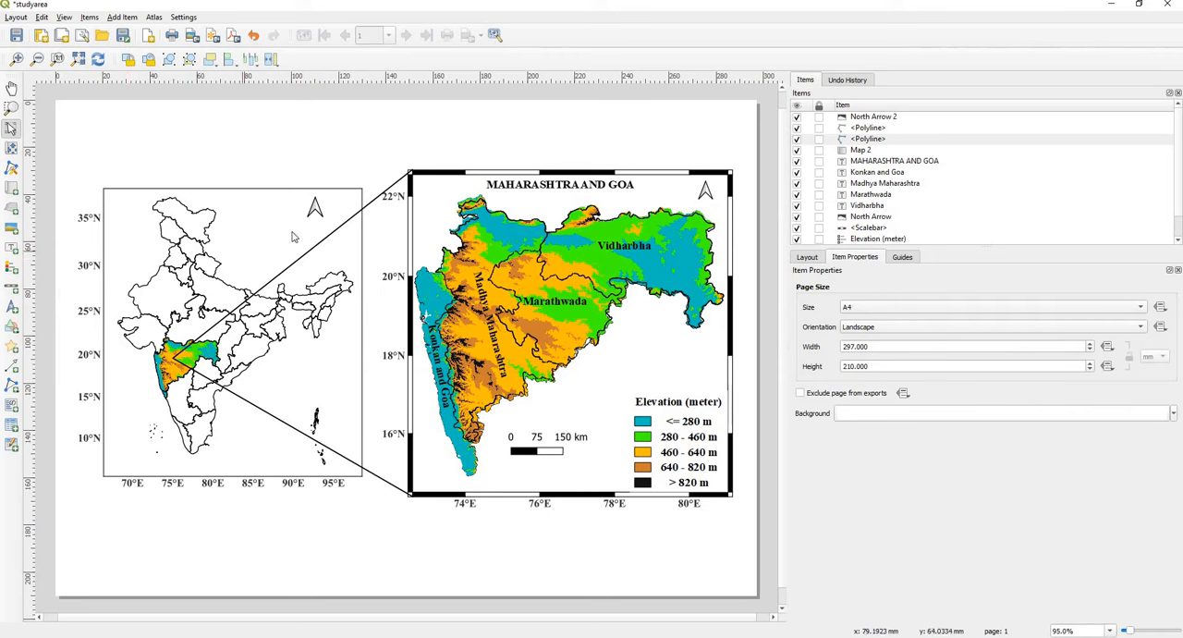
pyautogui.moveTo(315, 210); pyautogui.dragTo(339, 203)
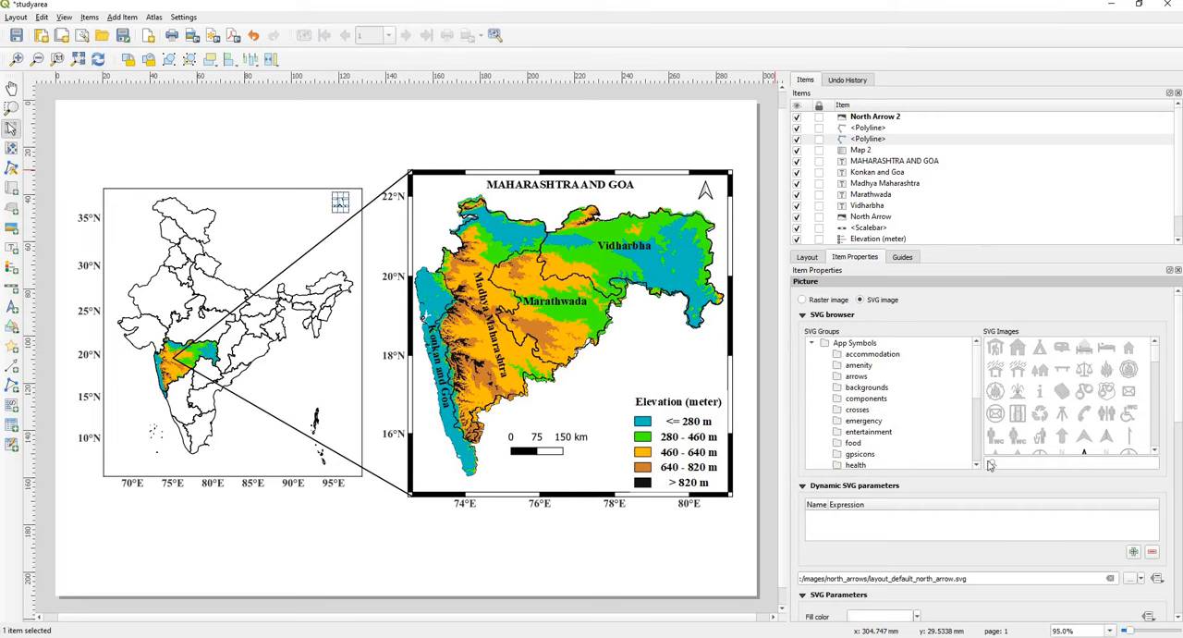
pyautogui.click(853, 379)
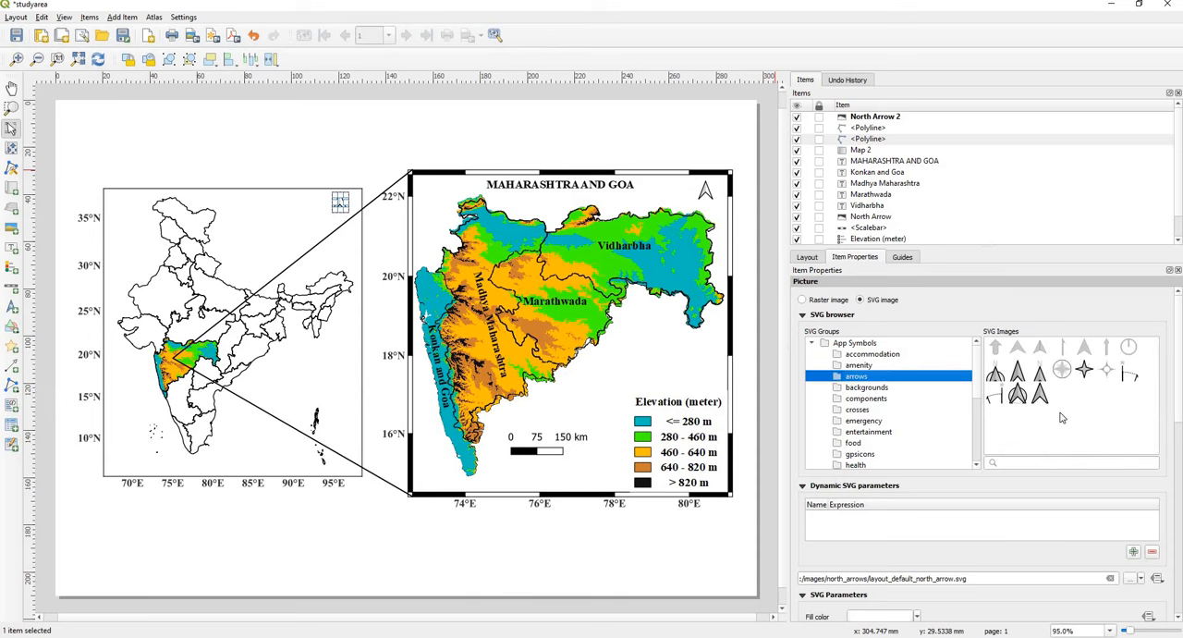
pyautogui.click(298, 538)
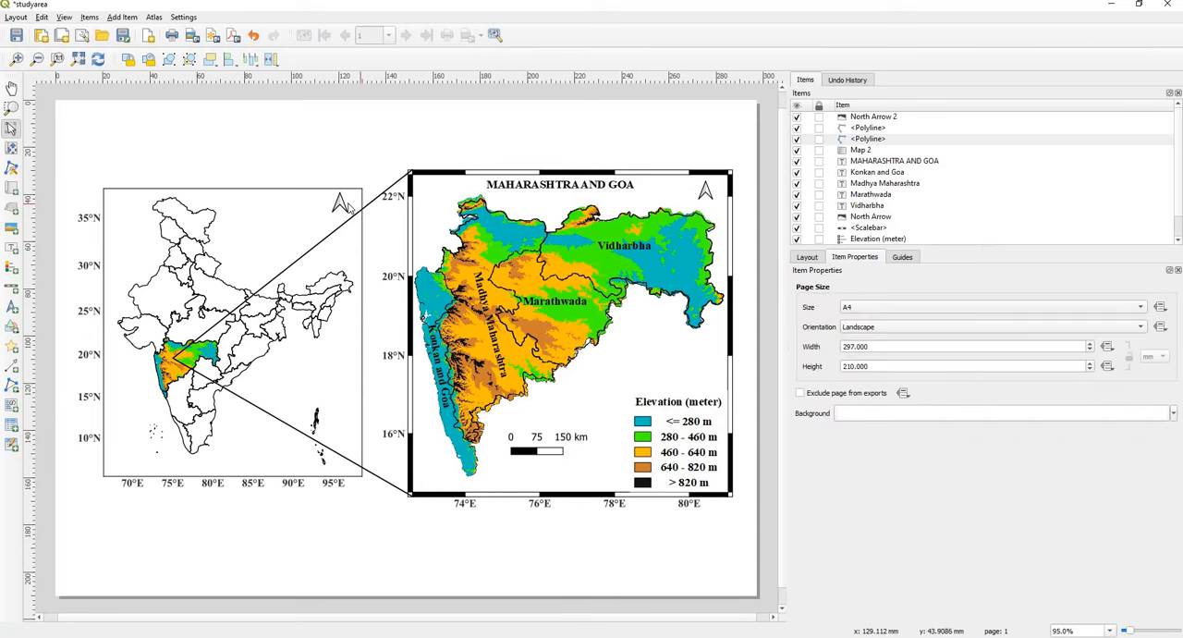
pyautogui.click(341, 205)
pyautogui.moveTo(347, 213); pyautogui.dragTo(347, 211)
pyautogui.click(322, 544)
# Step: Add a scale bar for Map 2 near the lower edge of the India map frame and nudge it into place
pyautogui.click(12, 290)
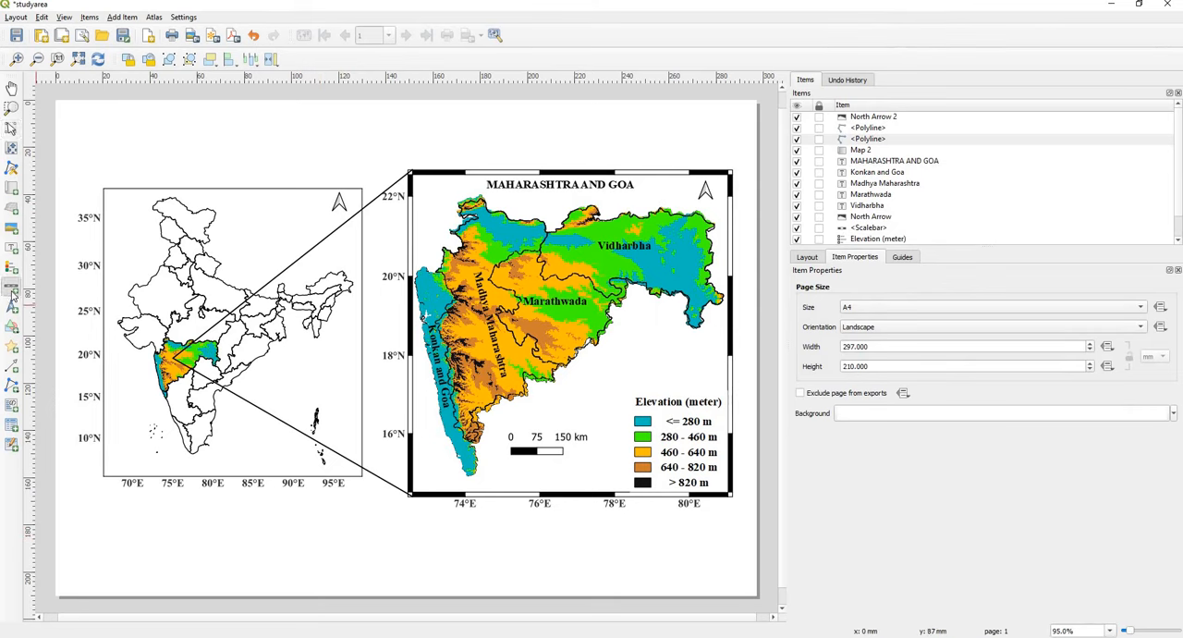
pyautogui.moveTo(210, 444); pyautogui.dragTo(292, 471)
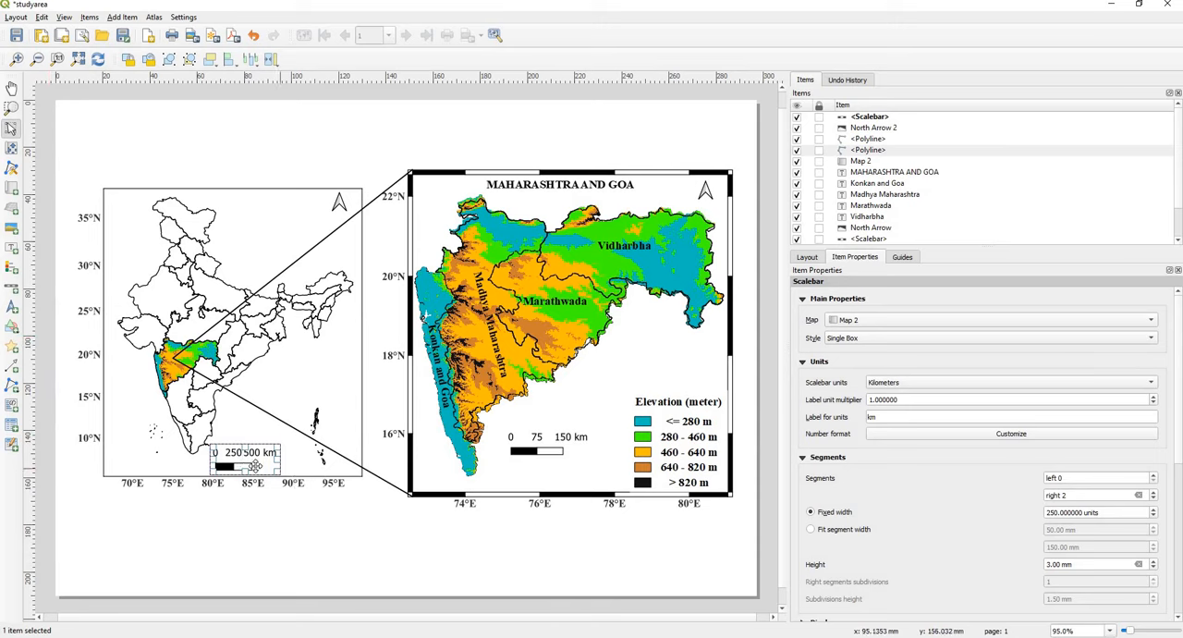
pyautogui.moveTo(250, 461); pyautogui.dragTo(255, 457)
pyautogui.click(293, 524)
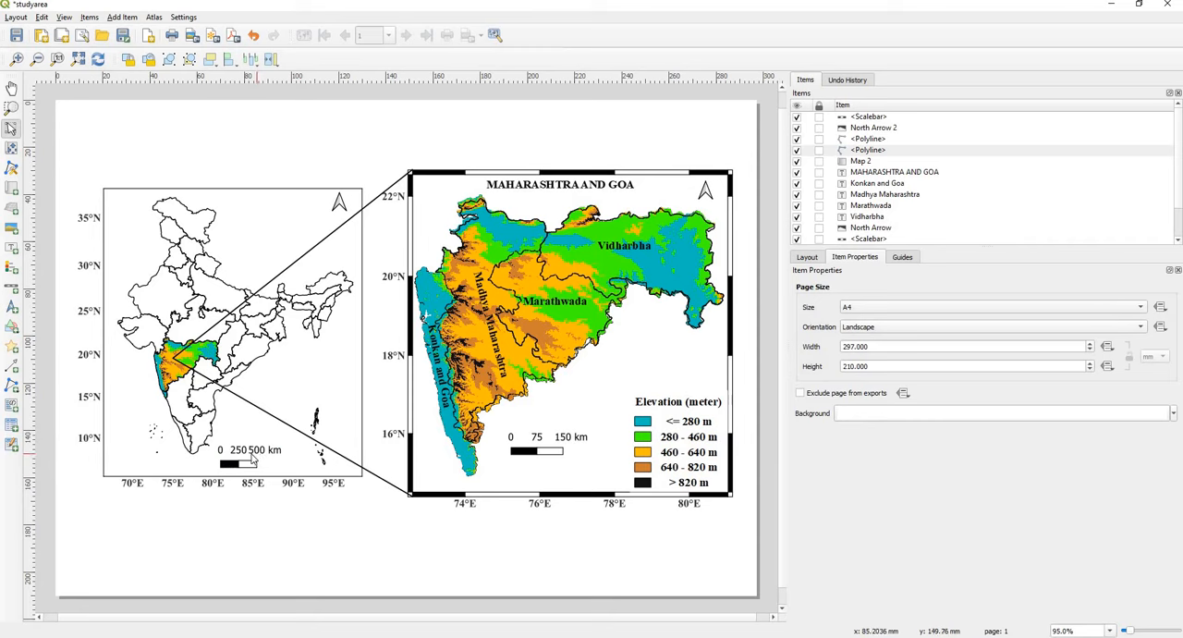
# Step: Set the India map scale bar's segments to left 1 and right 1
pyautogui.click(239, 460)
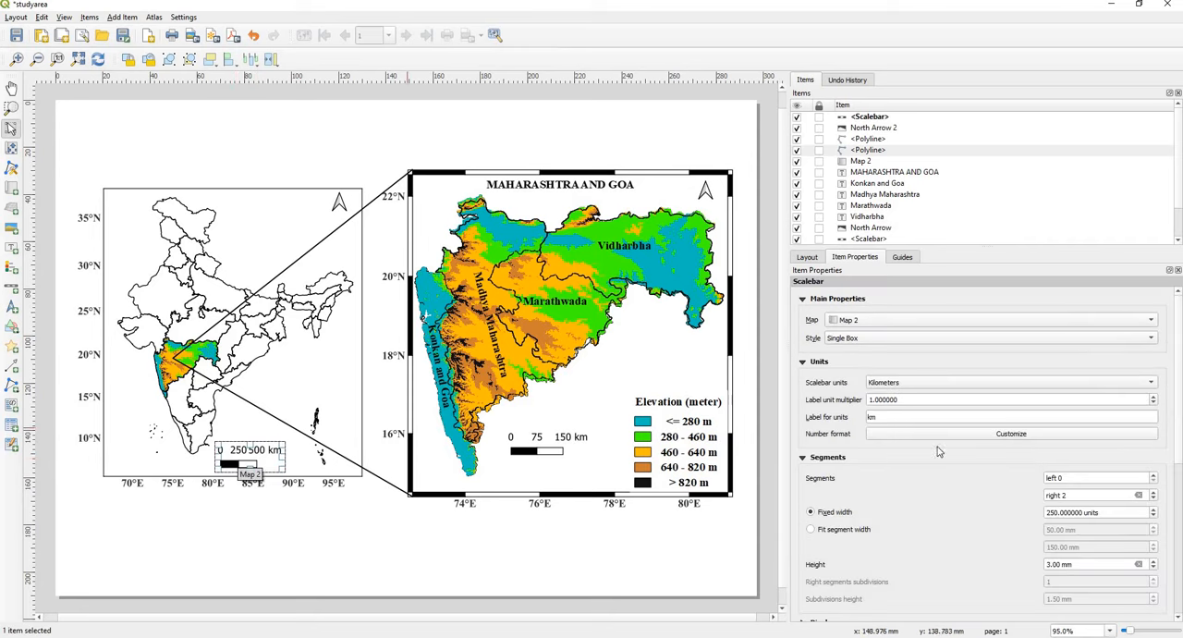
pyautogui.click(1076, 481)
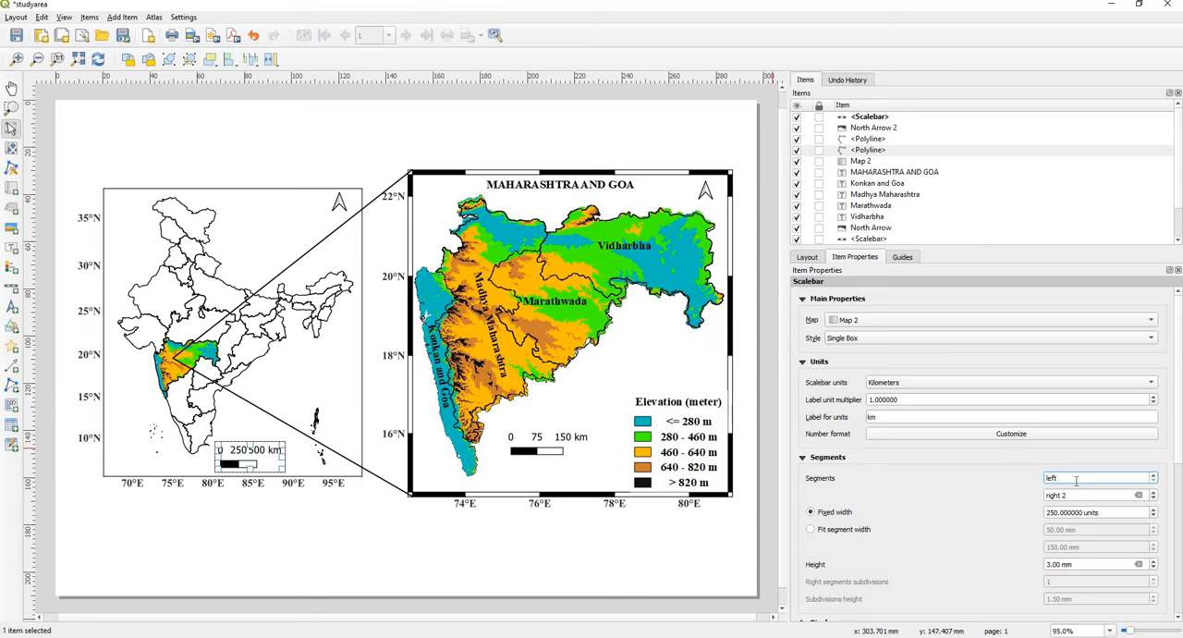
pyautogui.write('1')
pyautogui.press('BackSpace')
pyautogui.write('1')
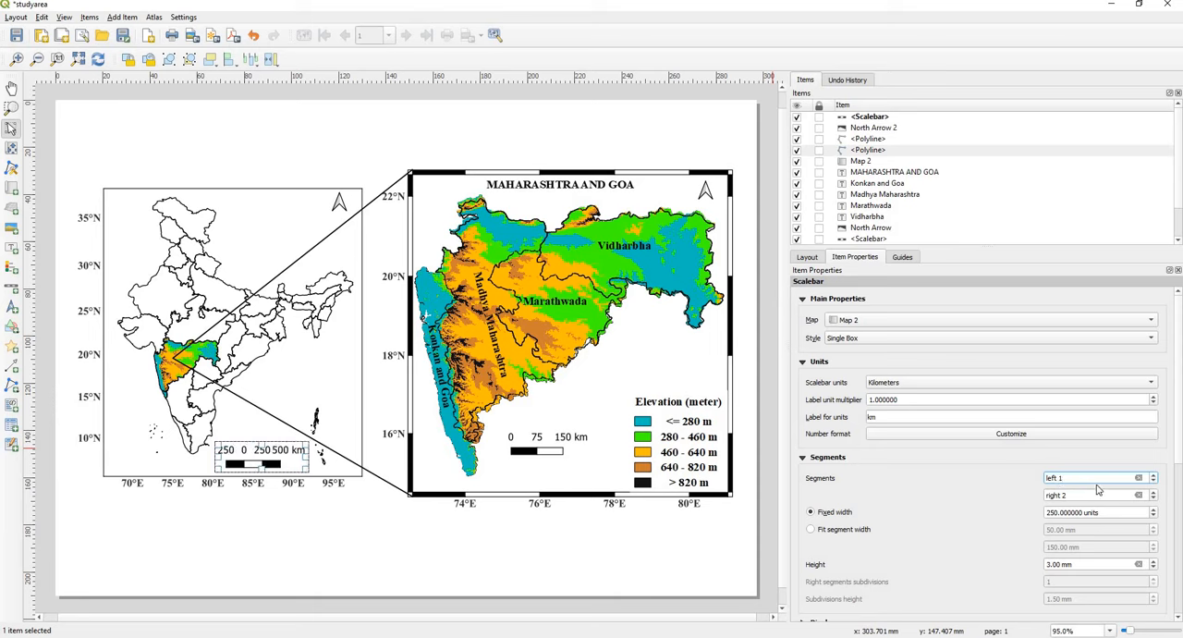
pyautogui.click(1073, 495)
pyautogui.press('BackSpace')
pyautogui.write('1')
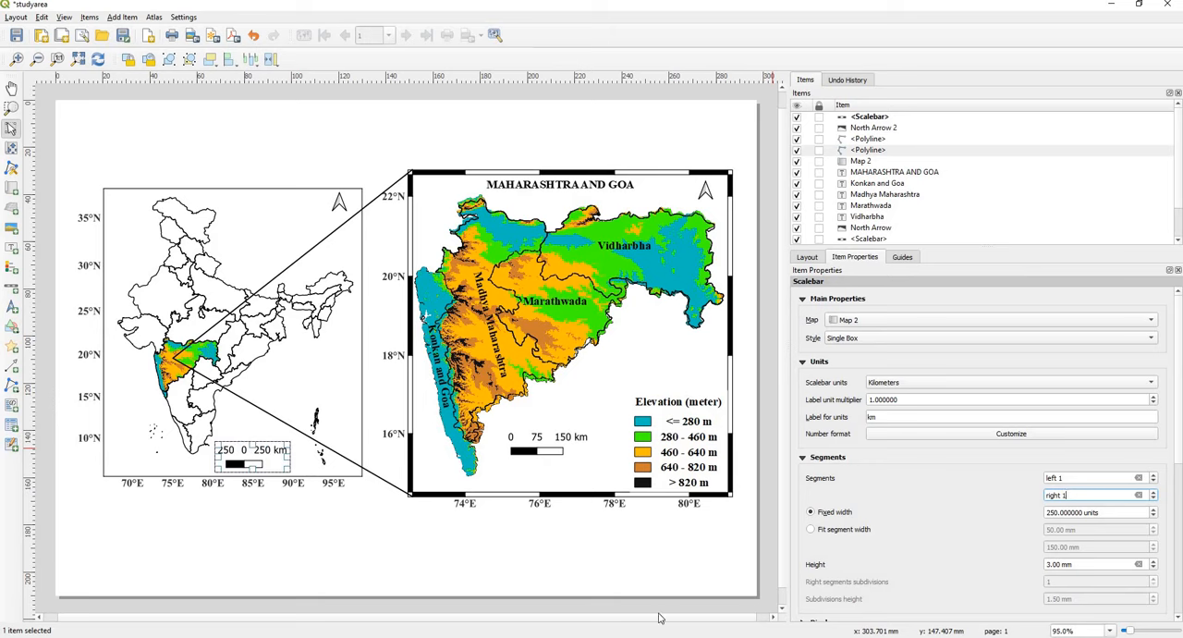
pyautogui.click(470, 563)
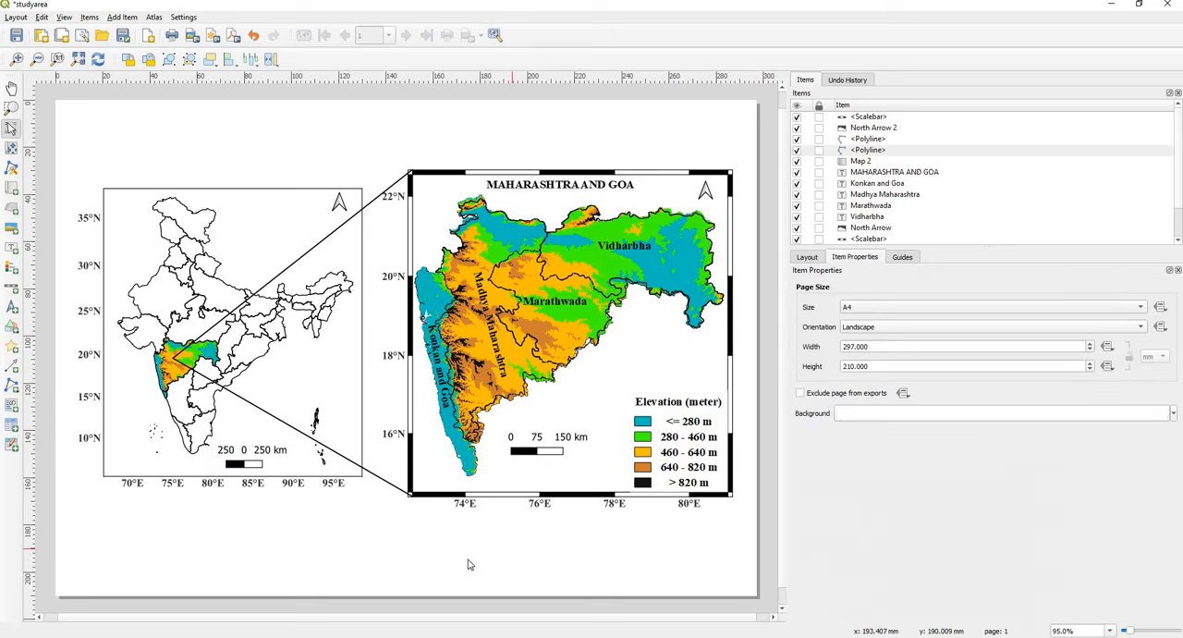
# Step: Format the India map scale bar's font as Times New Roman, Bold
pyautogui.click(259, 465)
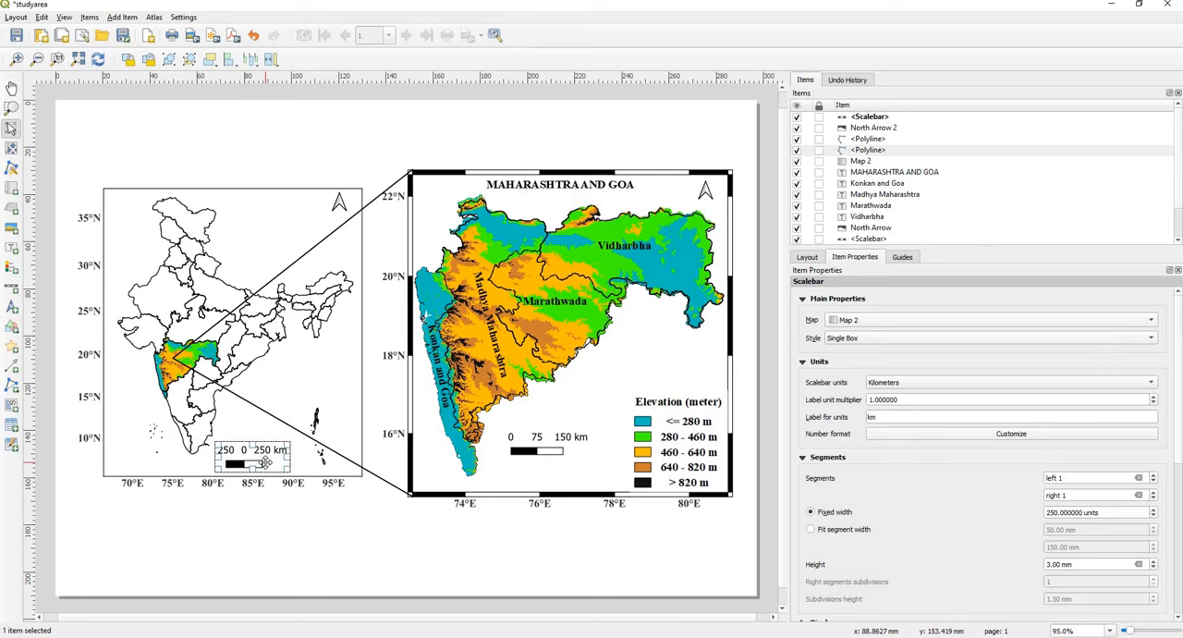
pyautogui.scroll(-2, 980, 416)
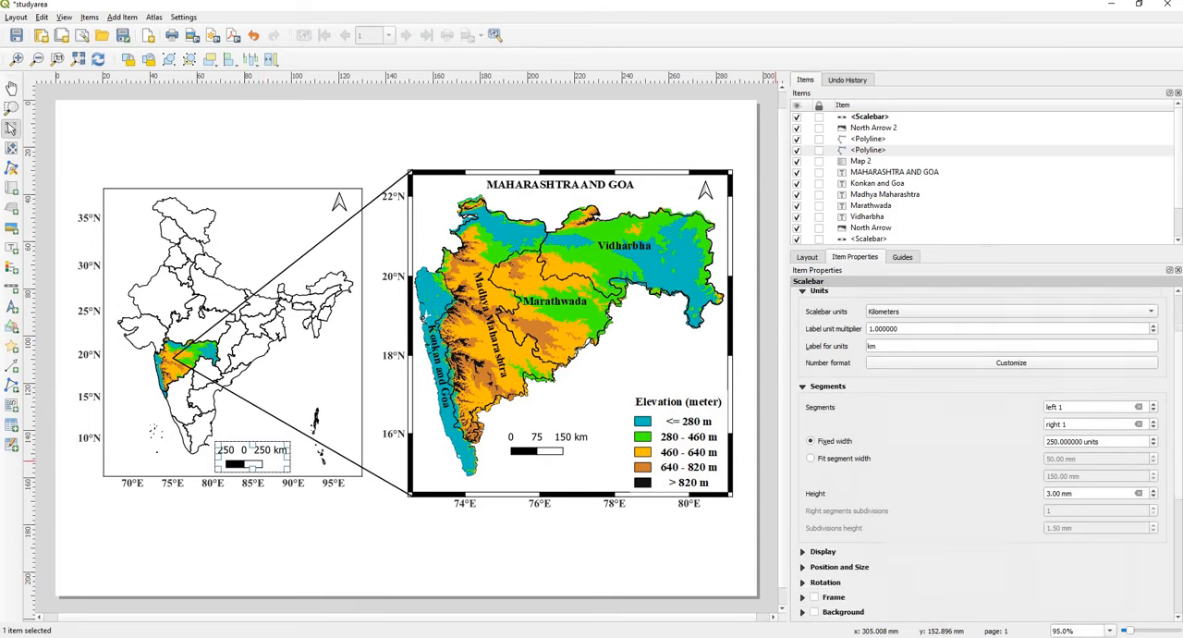
pyautogui.scroll(-3, 980, 453)
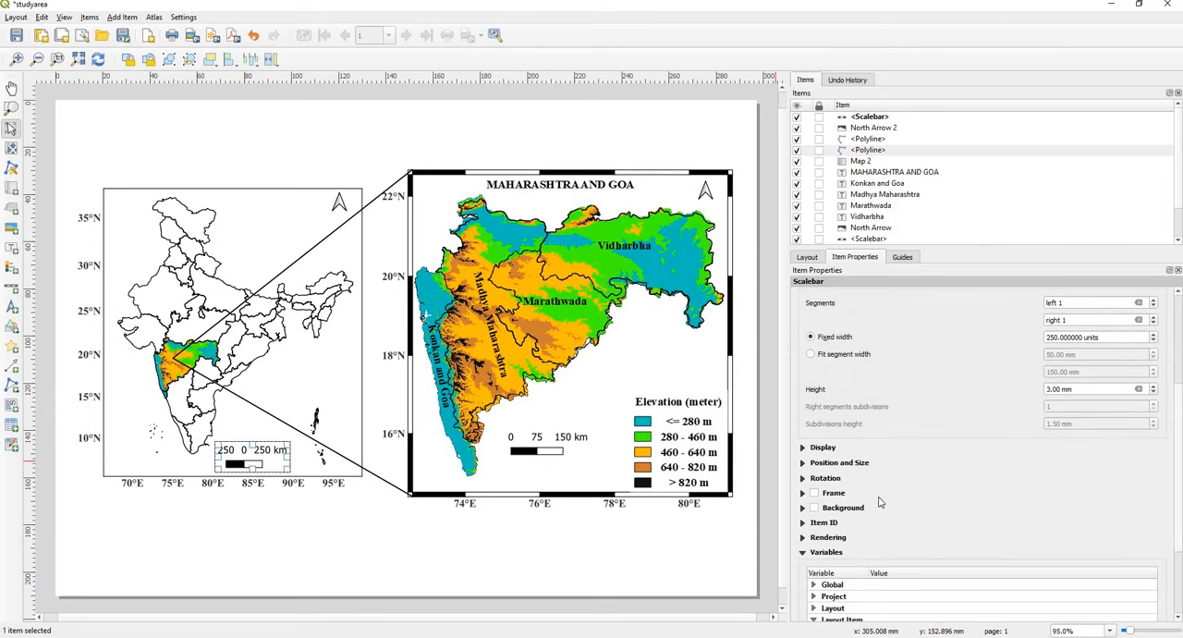
pyautogui.click(815, 466)
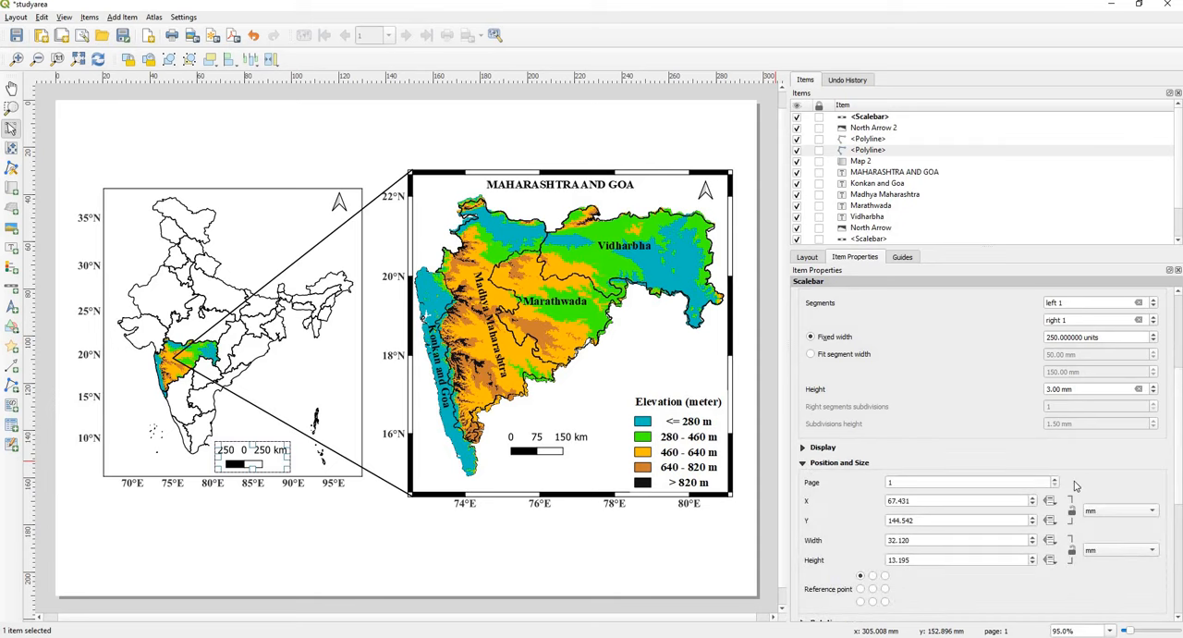
pyautogui.moveTo(1178, 441); pyautogui.dragTo(1179, 486)
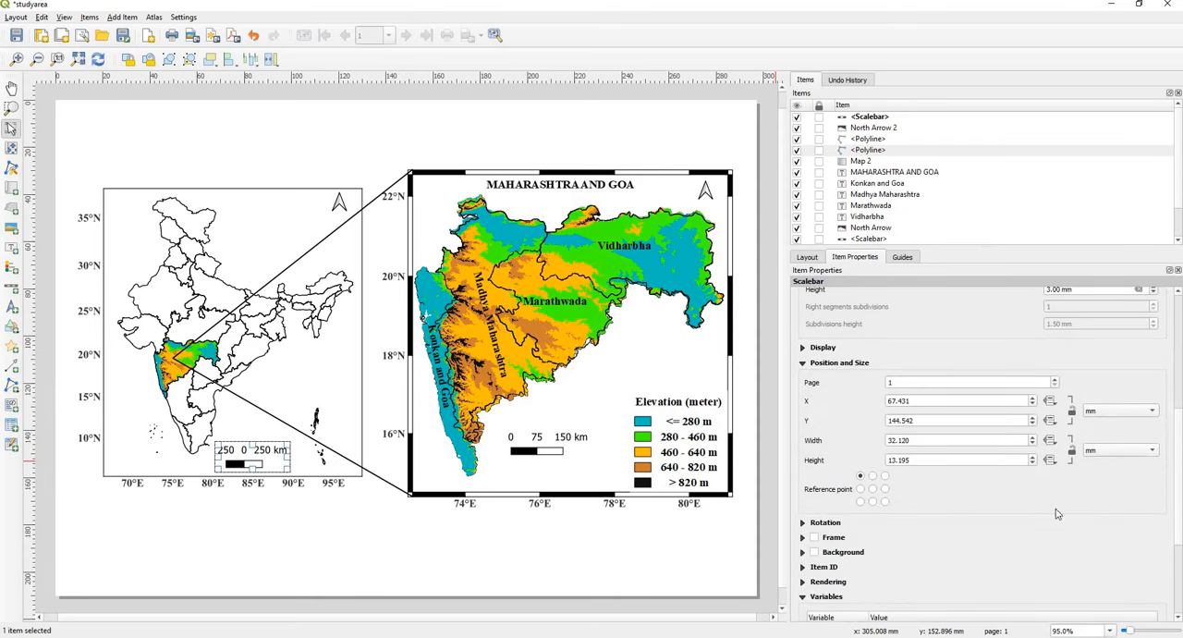
pyautogui.click(805, 350)
pyautogui.click(960, 587)
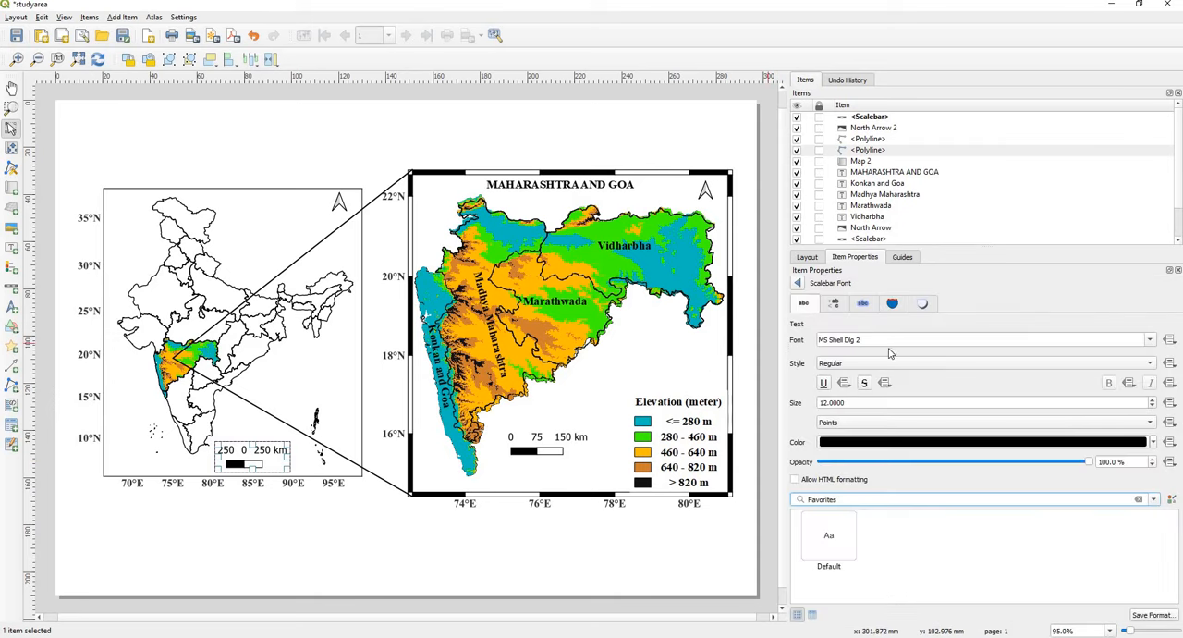
pyautogui.moveTo(893, 342); pyautogui.dragTo(753, 333)
pyautogui.write('TIME')
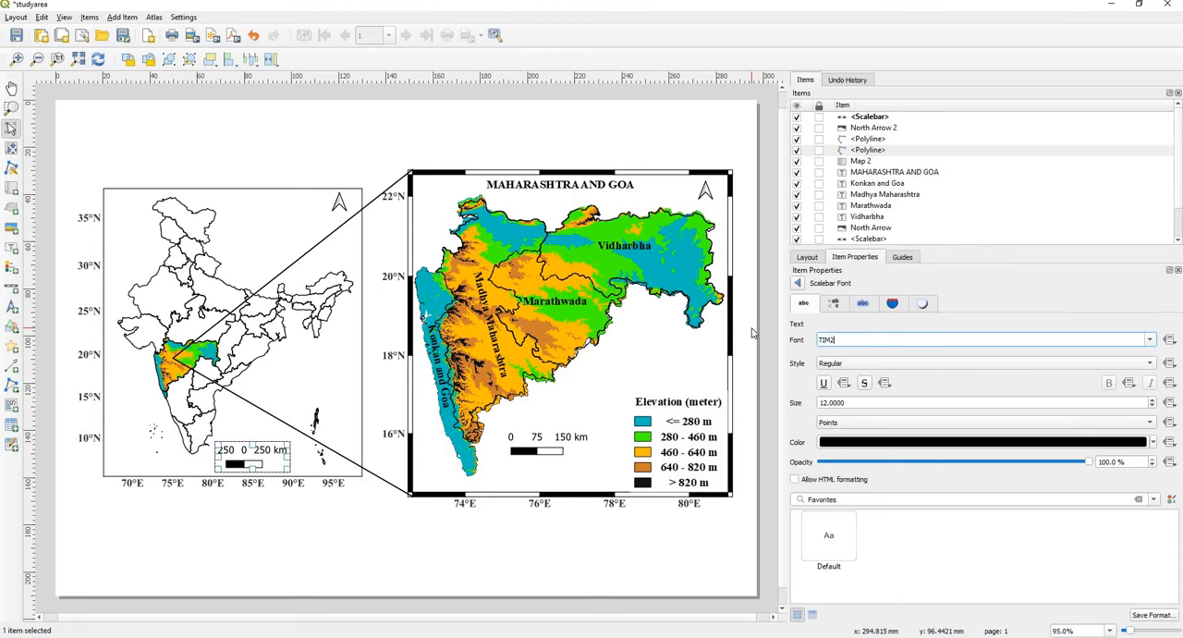
pyautogui.hotkey('ctrl', 'a')
pyautogui.write('TIM')
pyautogui.press('Return')
pyautogui.click(891, 364)
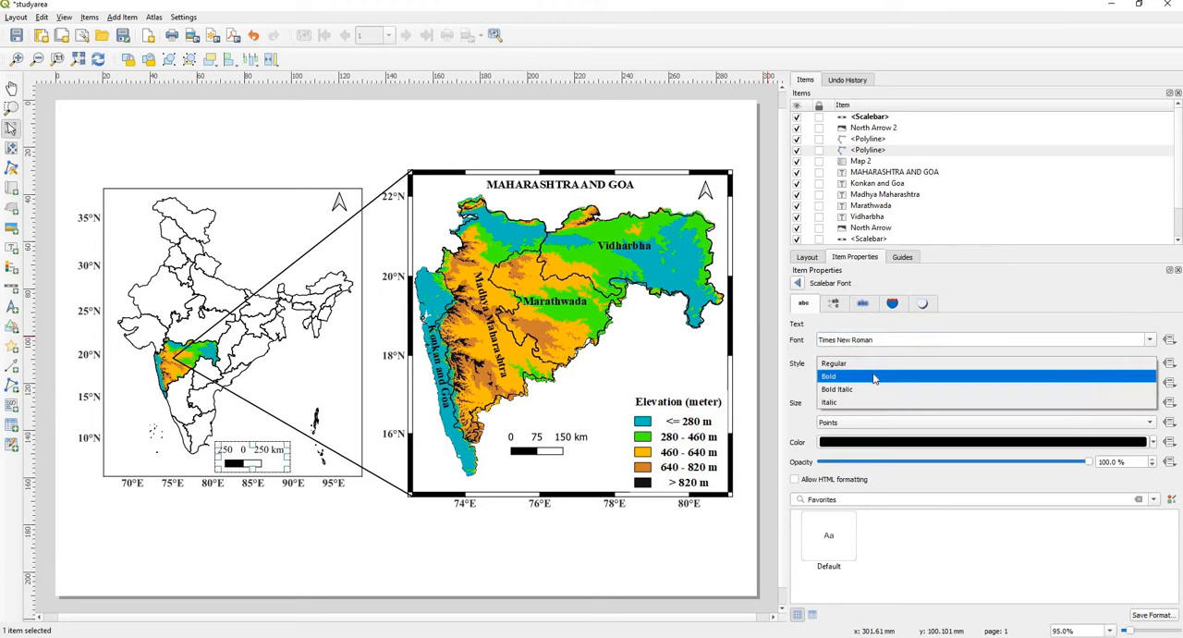
pyautogui.click(891, 399)
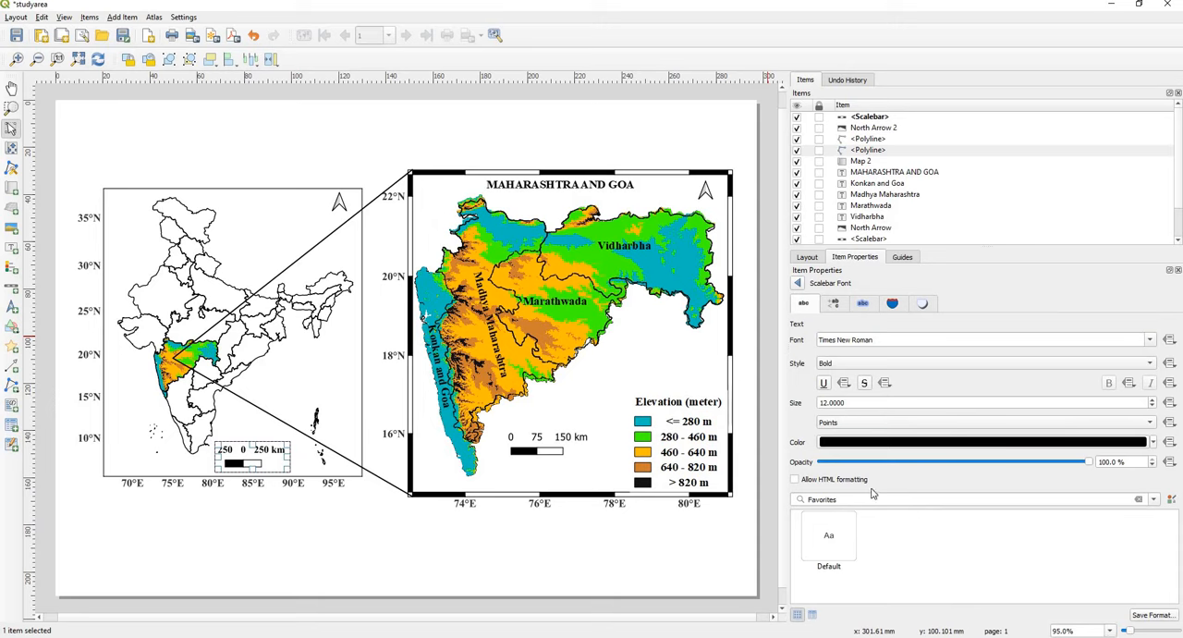
# Step: Set the India map scale bar's font size to 10 points and shift the scale bar slightly right within the map frame
pyautogui.click(1153, 407)
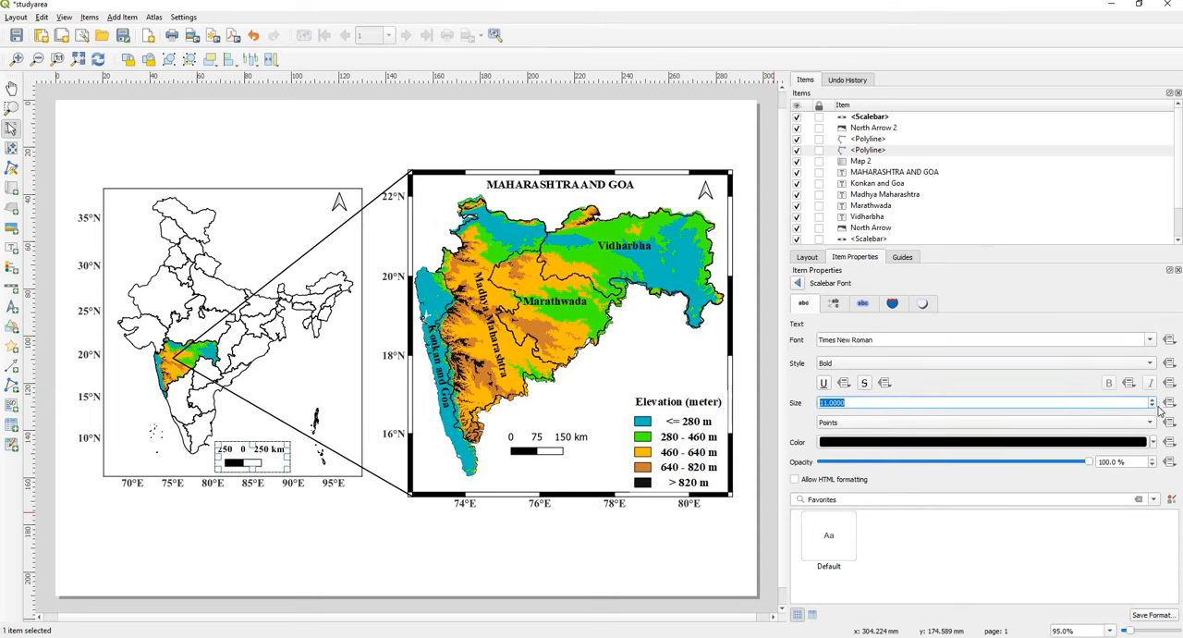
pyautogui.click(1153, 407)
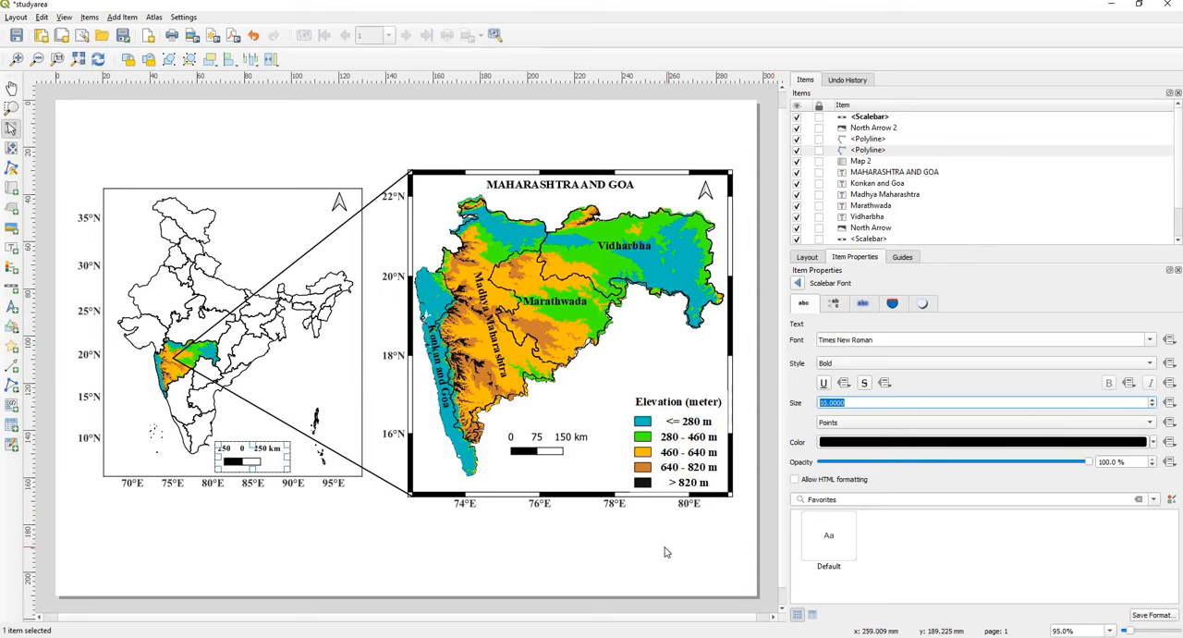
pyautogui.click(428, 530)
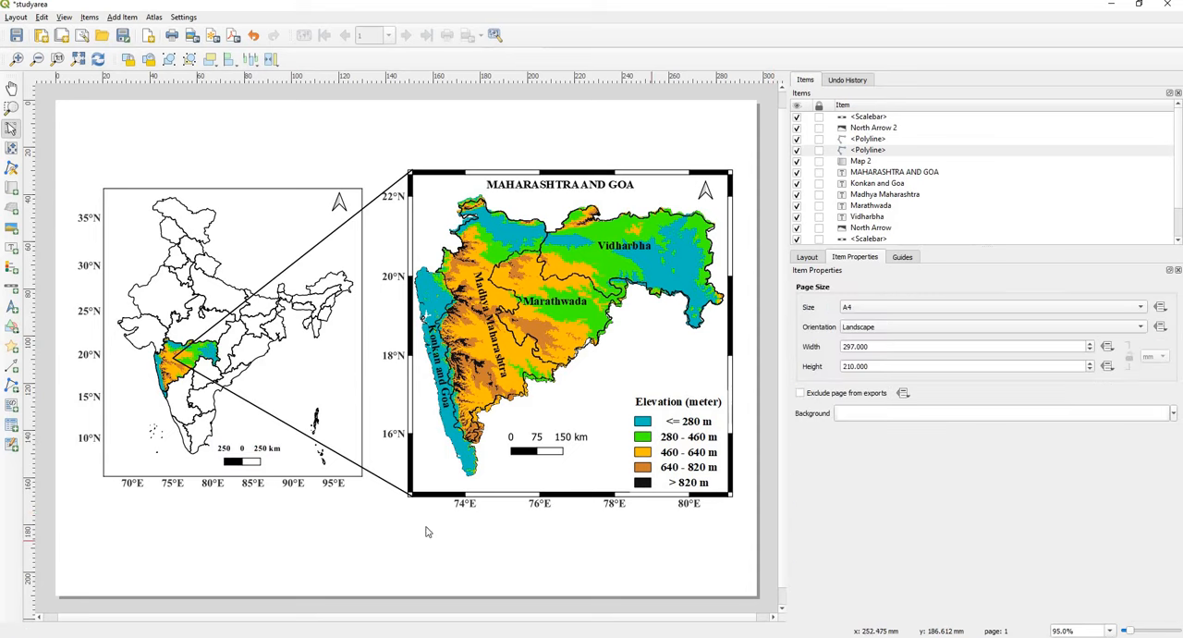
pyautogui.click(244, 461)
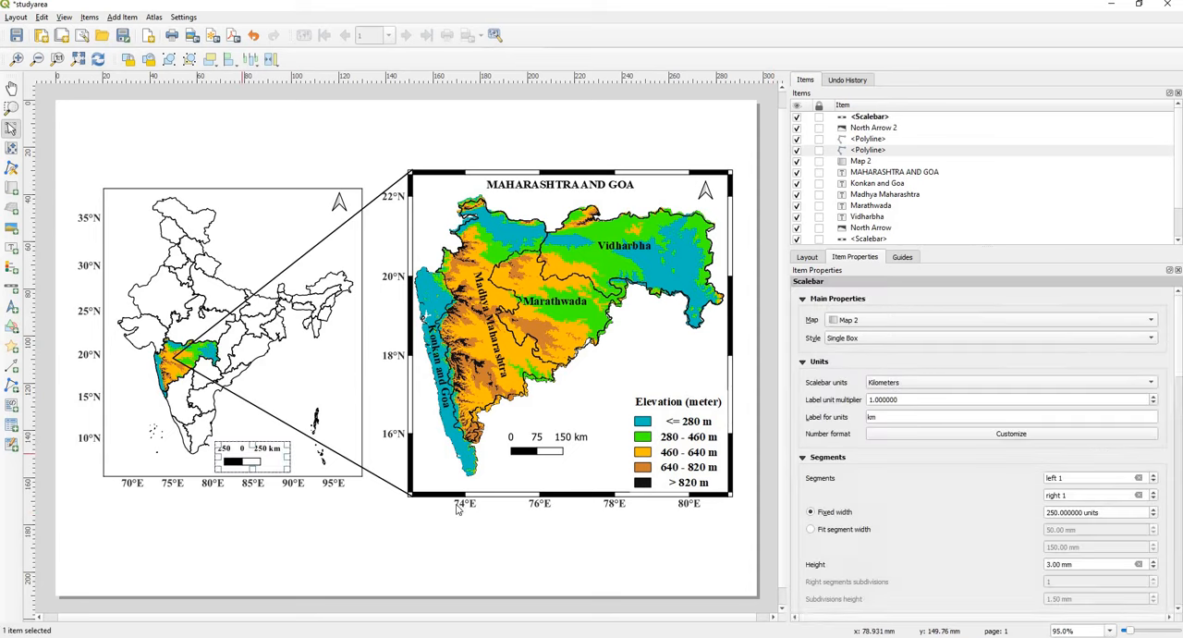
pyautogui.click(389, 552)
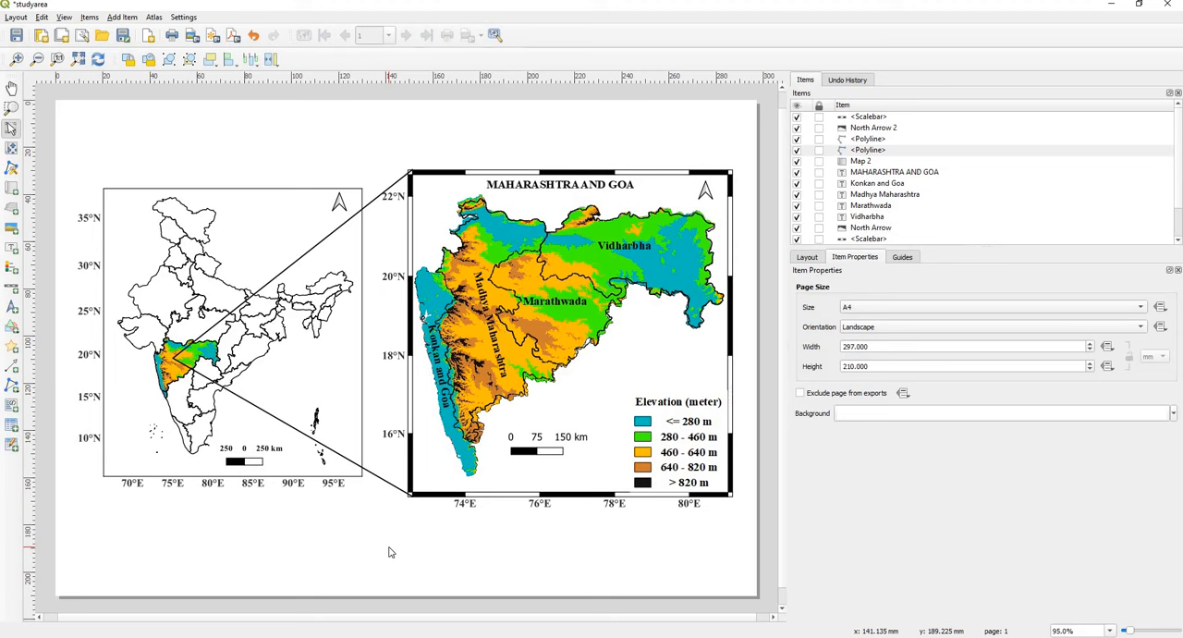
# Step: Lock the layers of Map 2, the India map
pyautogui.click(306, 385)
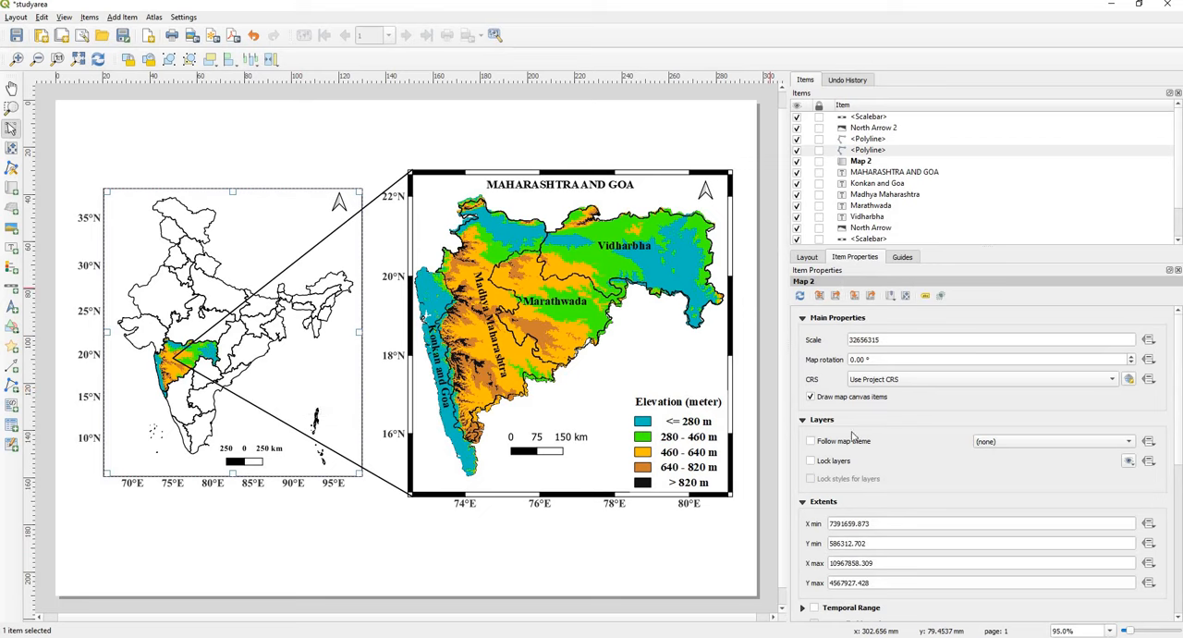
pyautogui.click(810, 462)
pyautogui.click(629, 577)
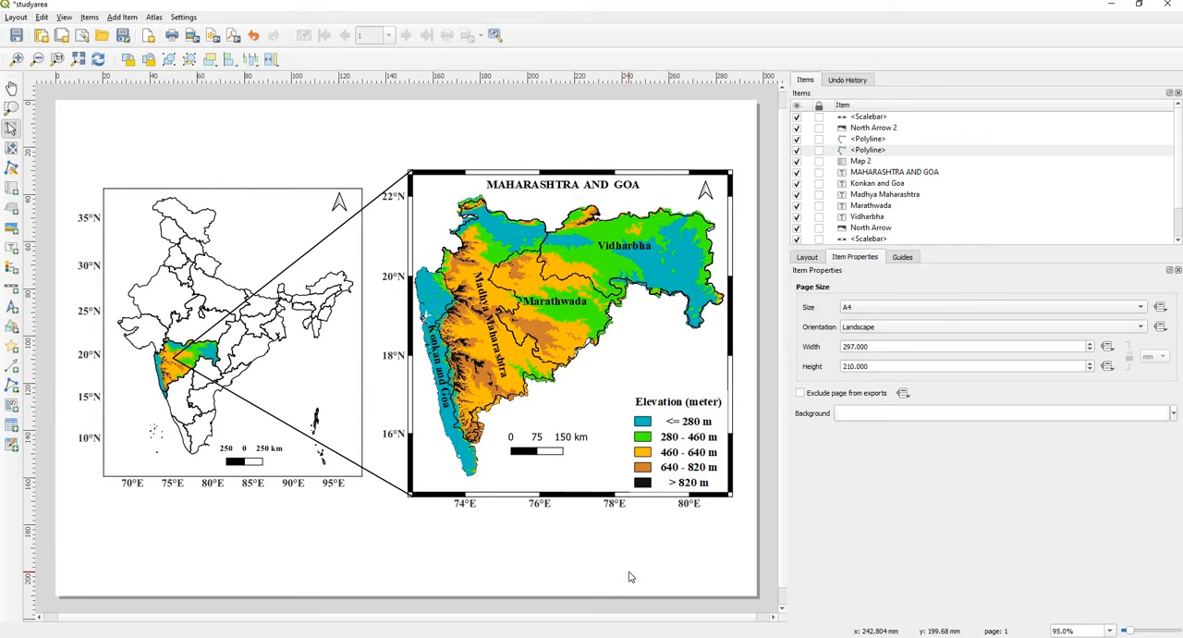
# Step: Save the project as PROJECTMAP in QGZ format in the STUDYAREA folder
pyautogui.click(16, 17)
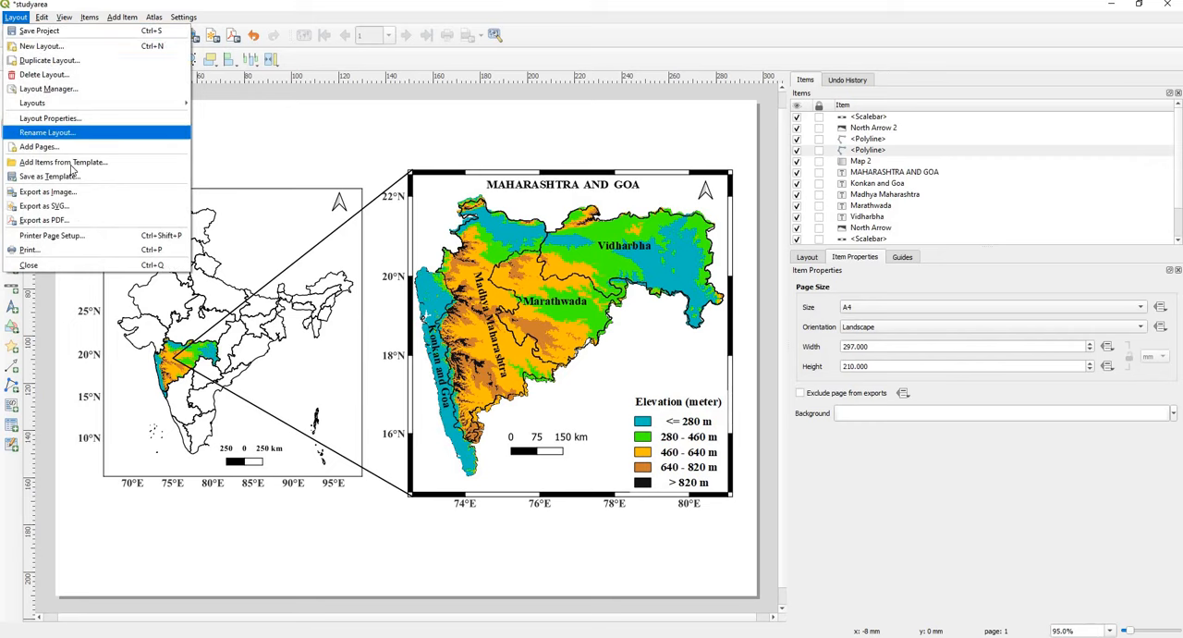
pyautogui.click(29, 32)
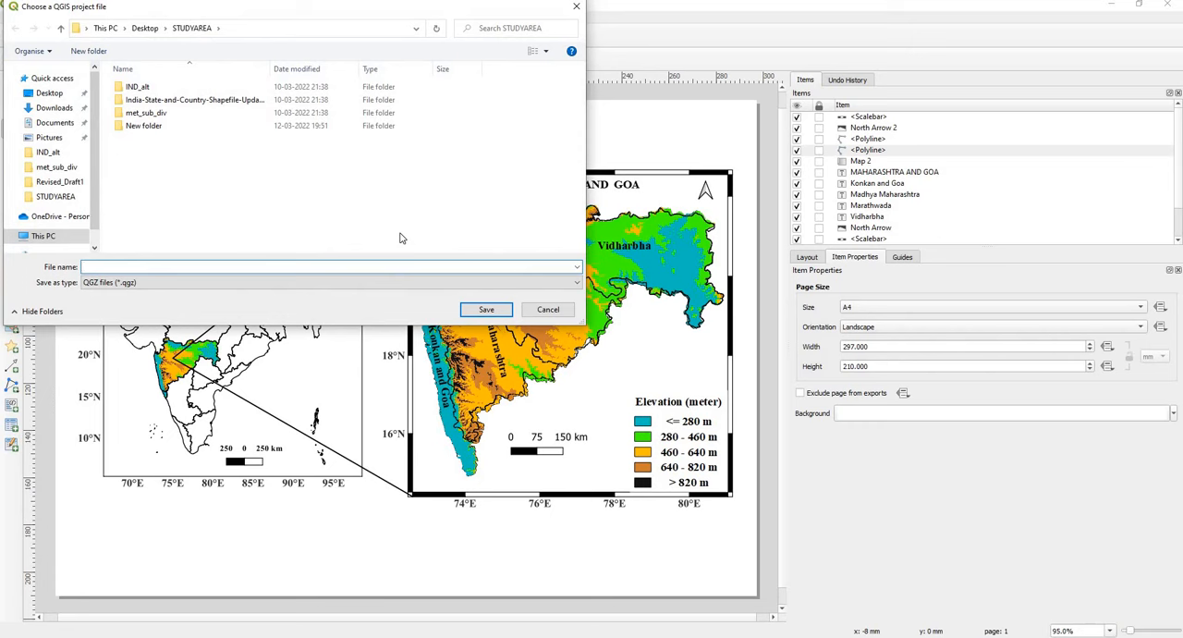
pyautogui.write('PROJECTMAP')
pyautogui.click(469, 313)
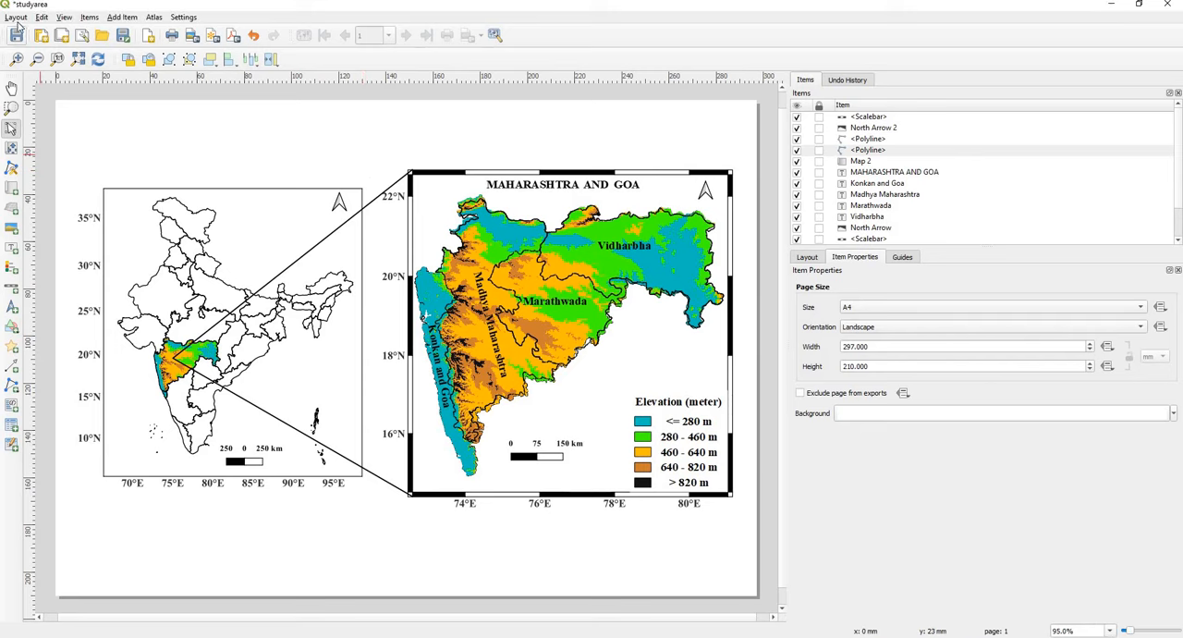
# Step: Export the layout to the STUDYAREA folder as a PDF named FINALMAP, keeping the offered export options
pyautogui.click(8, 19)
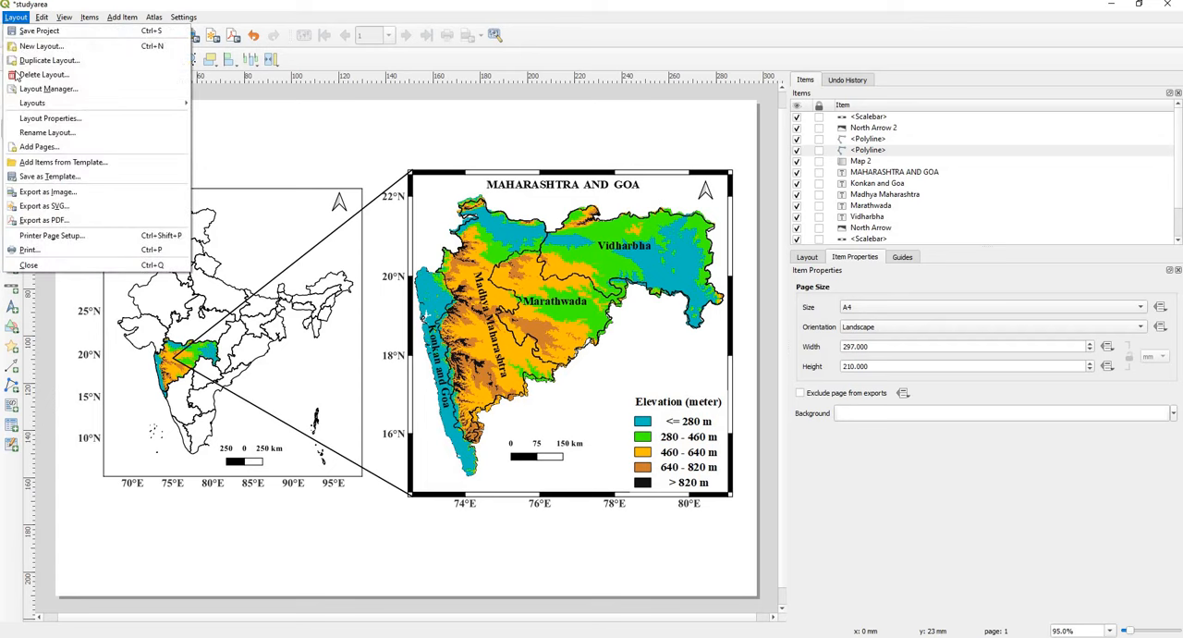
pyautogui.click(45, 222)
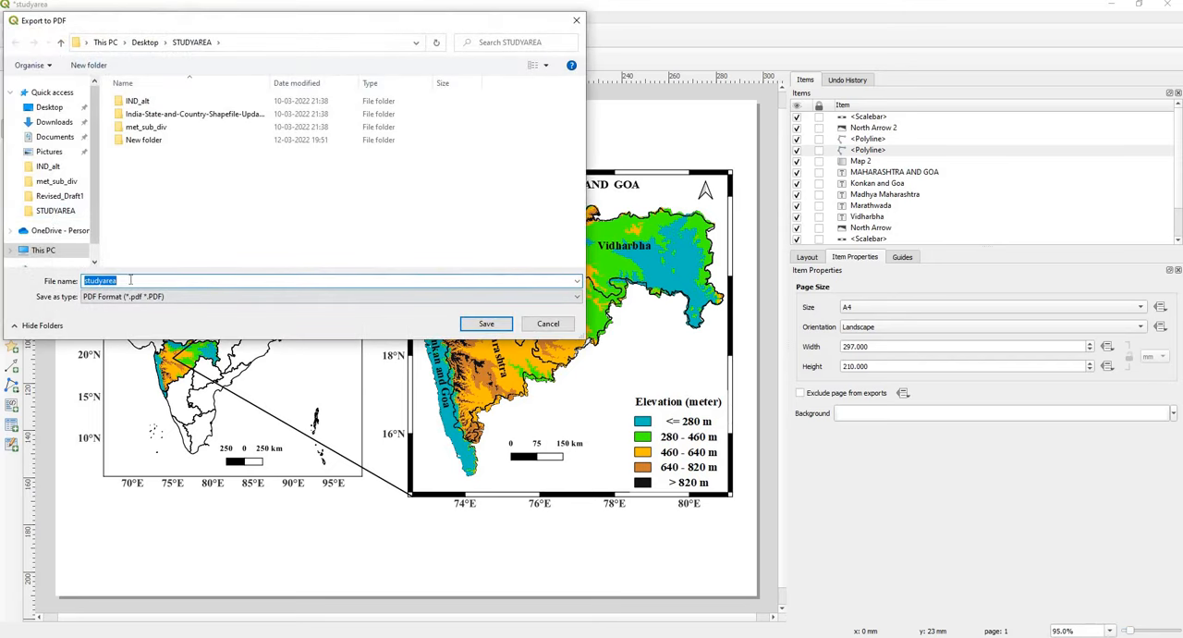
pyautogui.moveTo(131, 280); pyautogui.dragTo(70, 281)
pyautogui.write('FINALMAP')
pyautogui.click(488, 325)
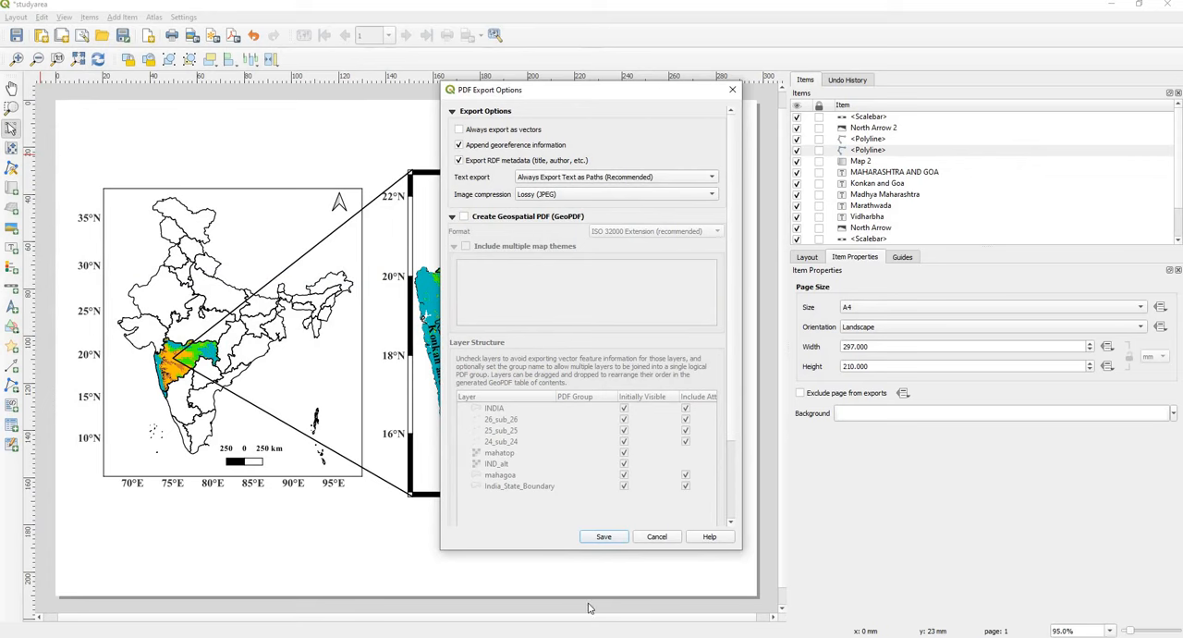
pyautogui.click(603, 537)
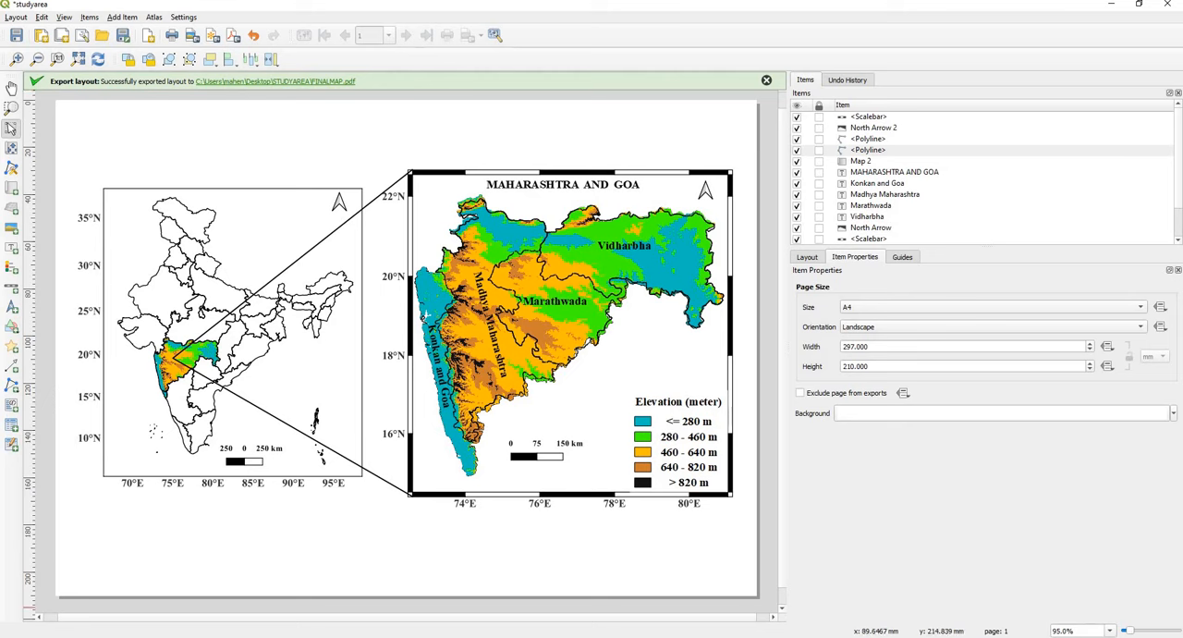
# Step: Switch to the STUDYAREA folder in File Explorer, open the FINALMAP PDF in a maximized window to check it, and close it
pyautogui.moveTo(305, 637)
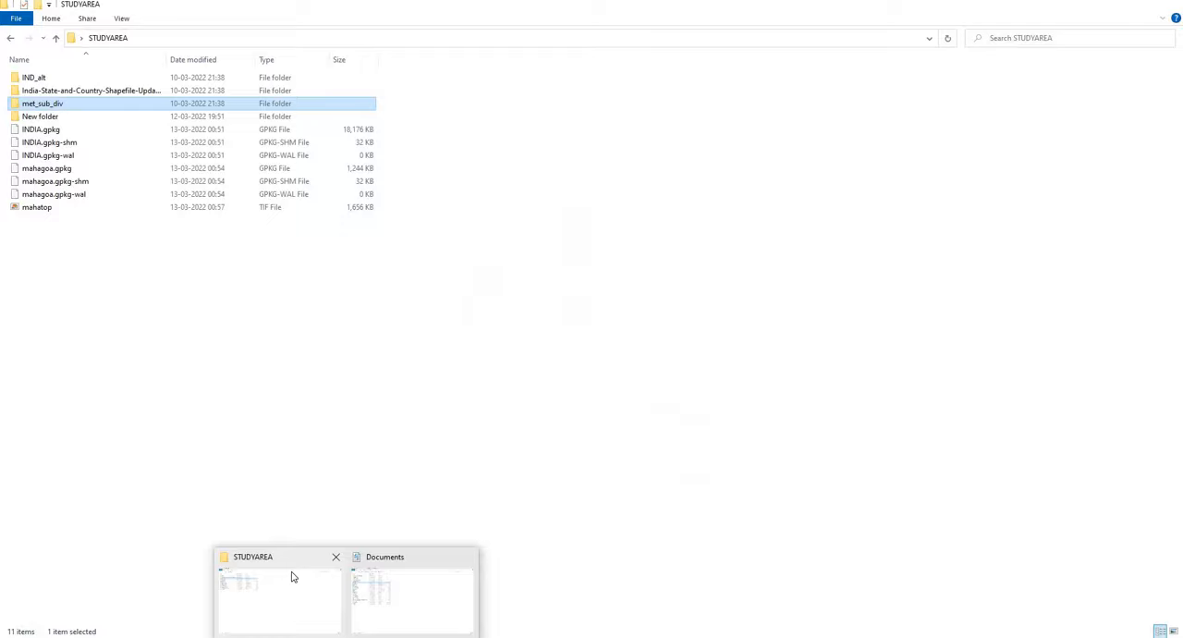
pyautogui.click(295, 573)
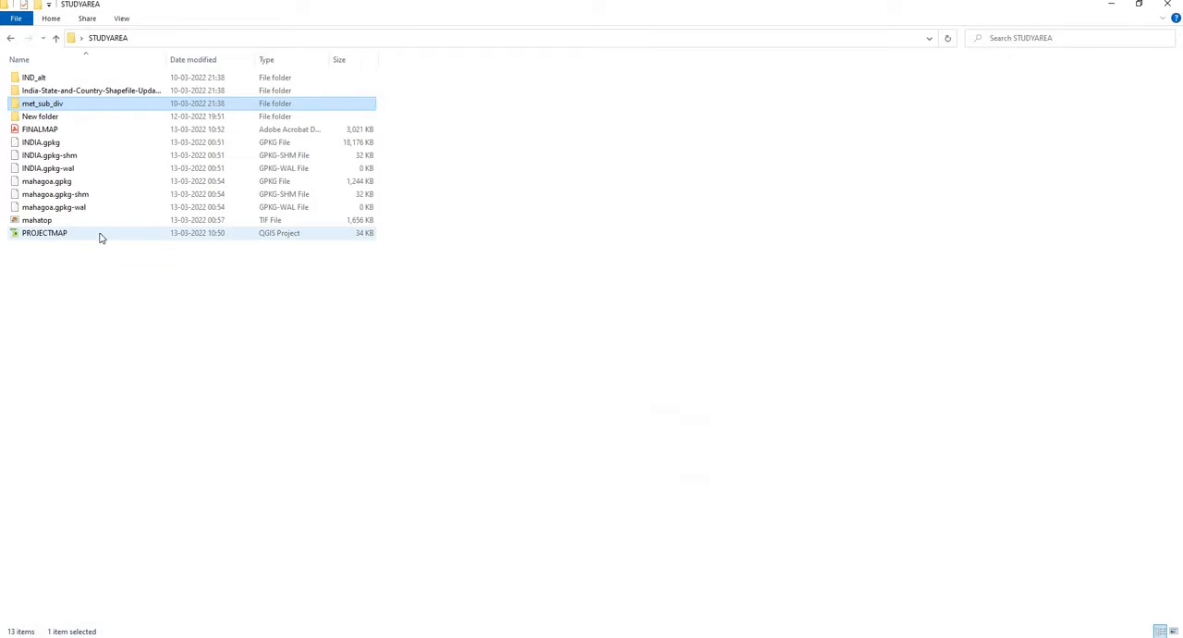
pyautogui.click(54, 131)
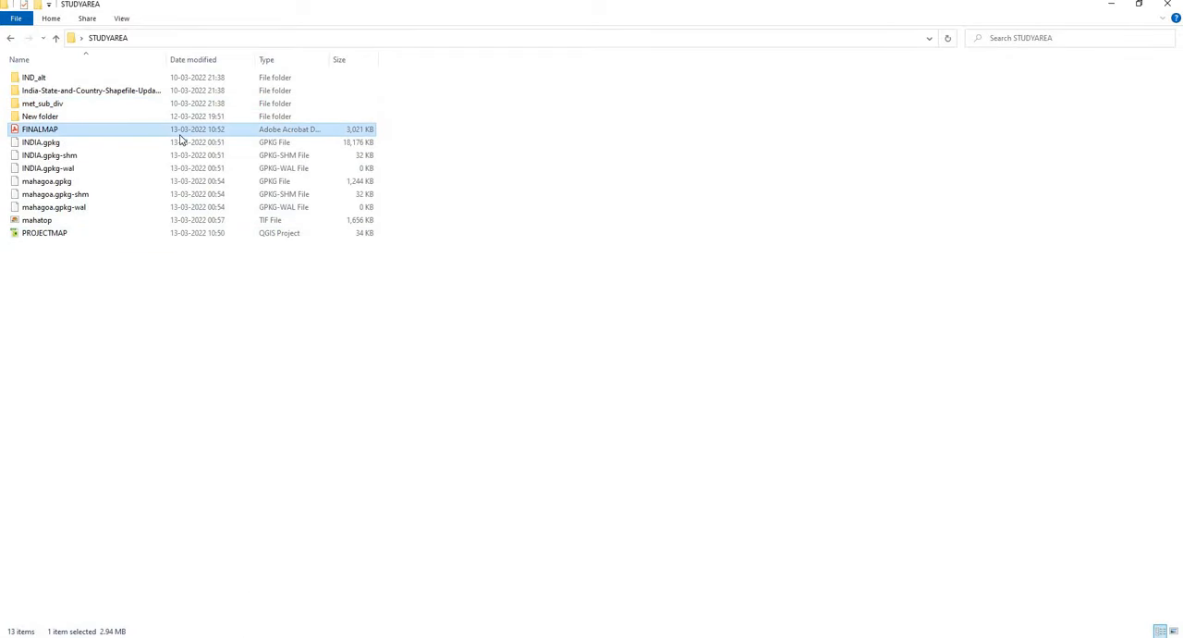
pyautogui.doubleClick(177, 128)
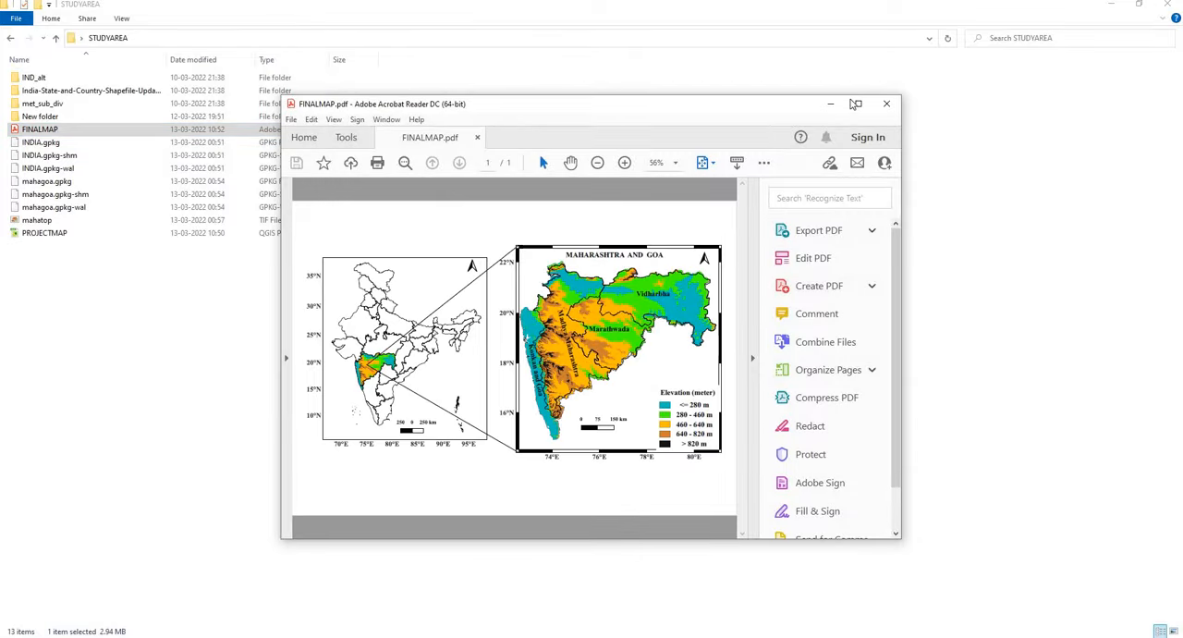
pyautogui.click(856, 103)
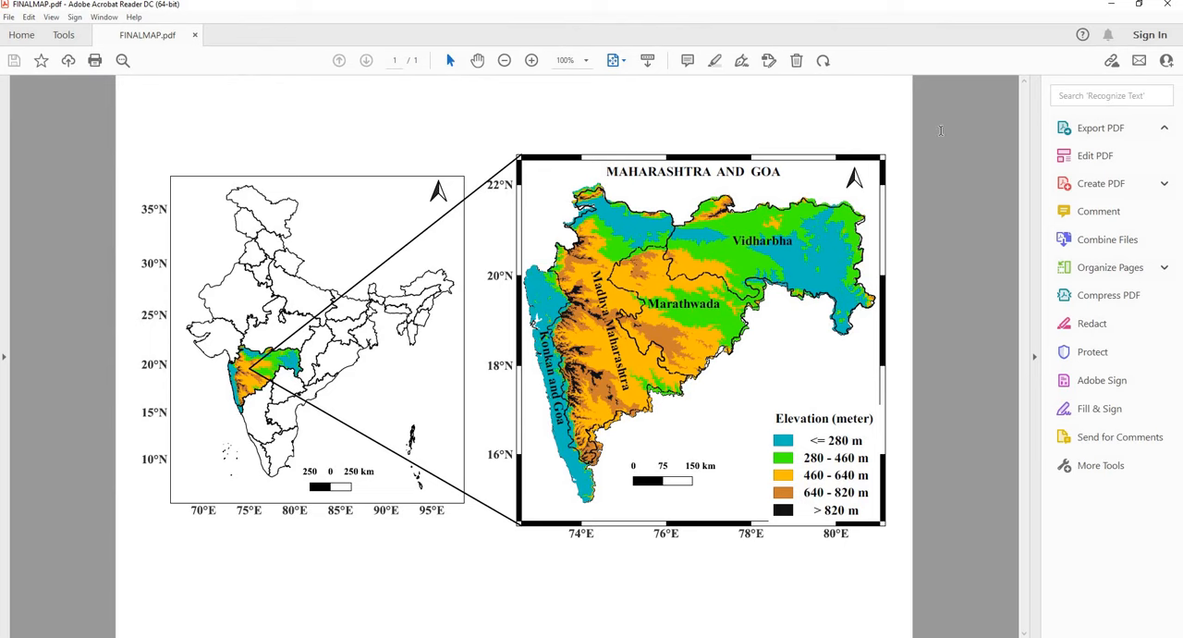
pyautogui.click(1167, 6)
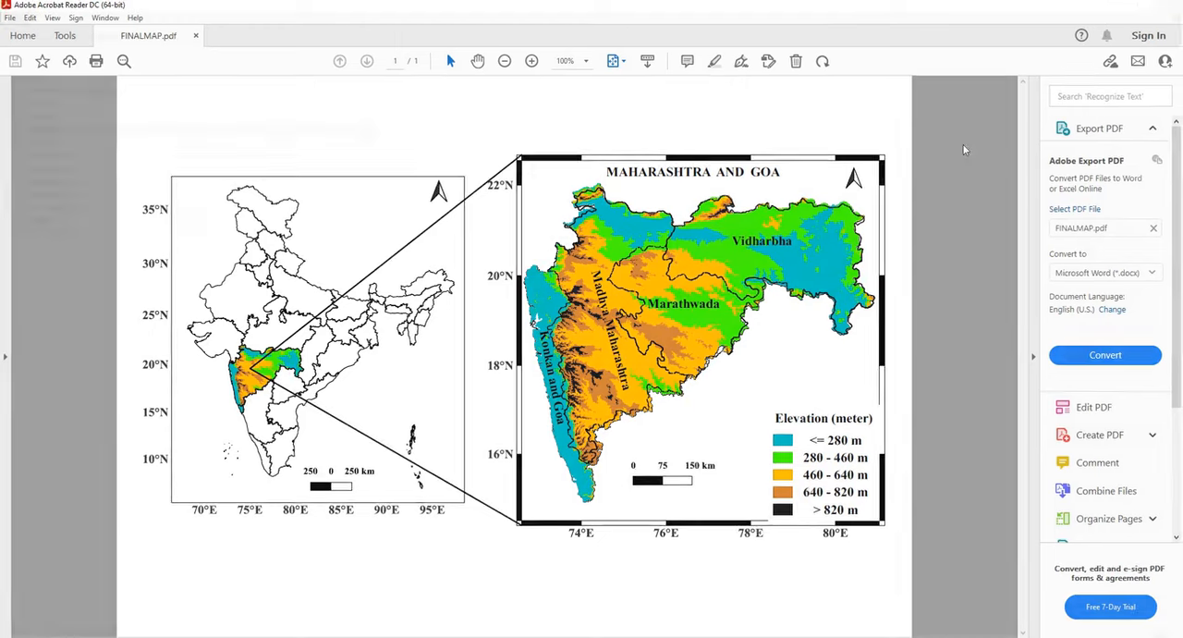
# Step: Switch back to the studyarea layout in QGIS and export it as a TIF image named FINALMAP at 300 dpi
pyautogui.moveTo(479, 634)
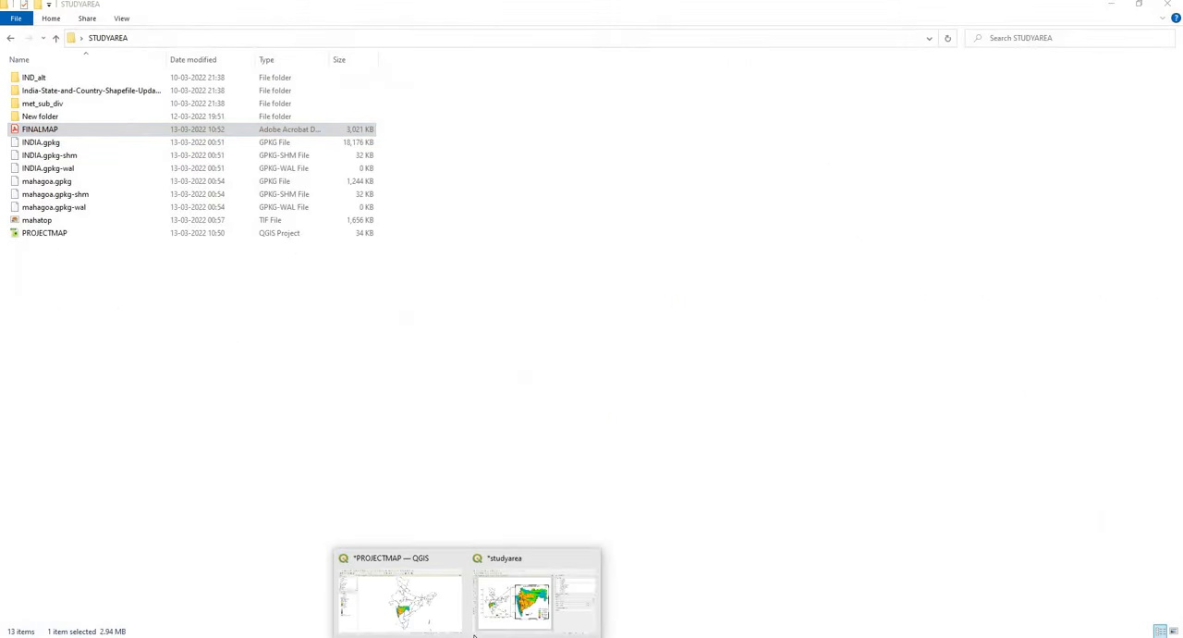
pyautogui.click(497, 593)
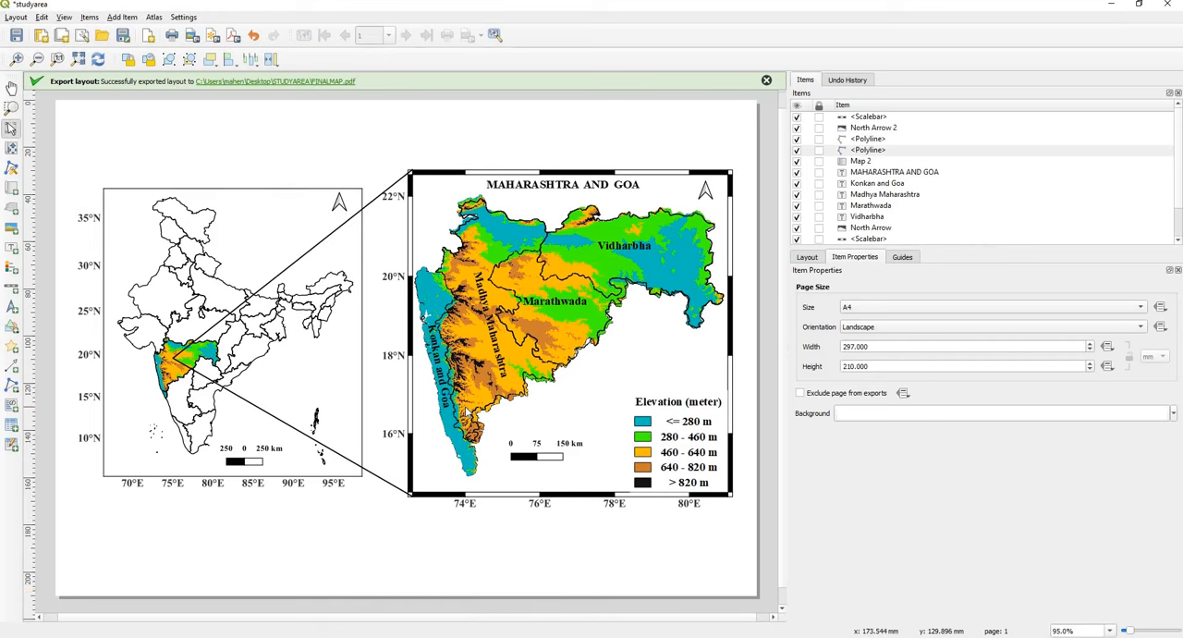
pyautogui.click(15, 17)
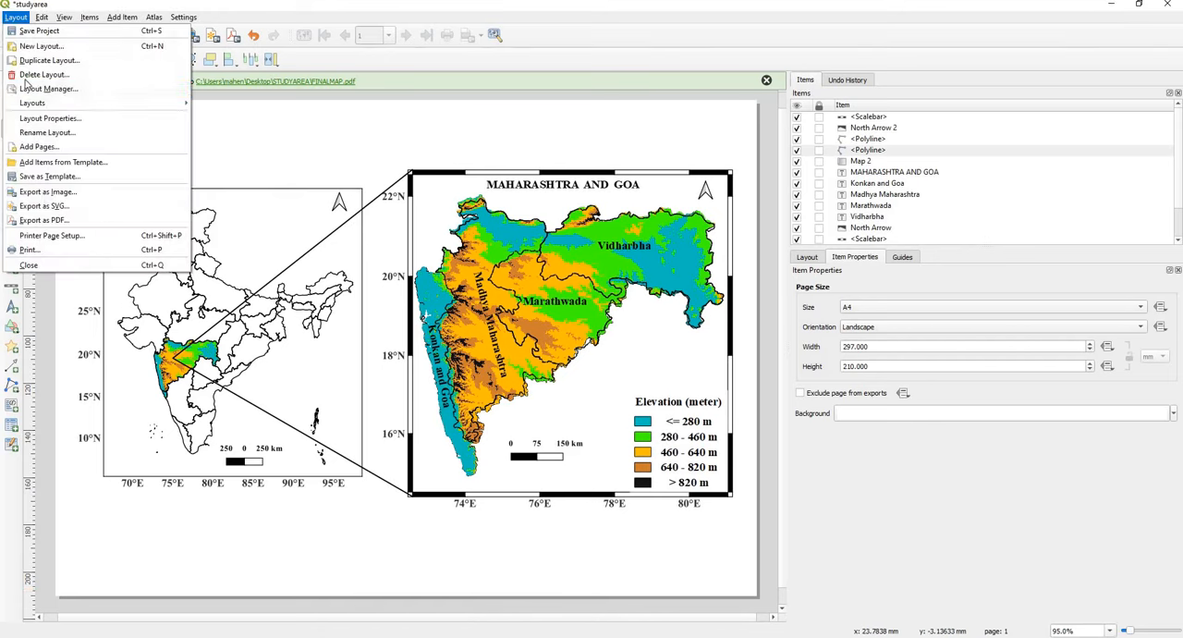
pyautogui.click(46, 194)
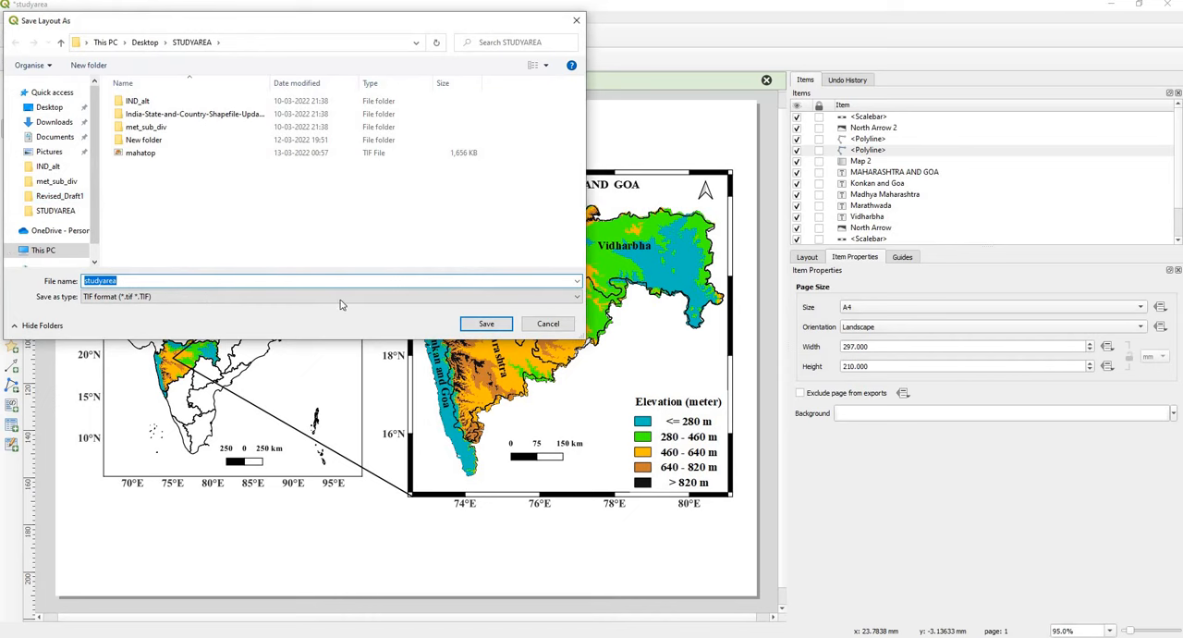
pyautogui.write('FINAL')
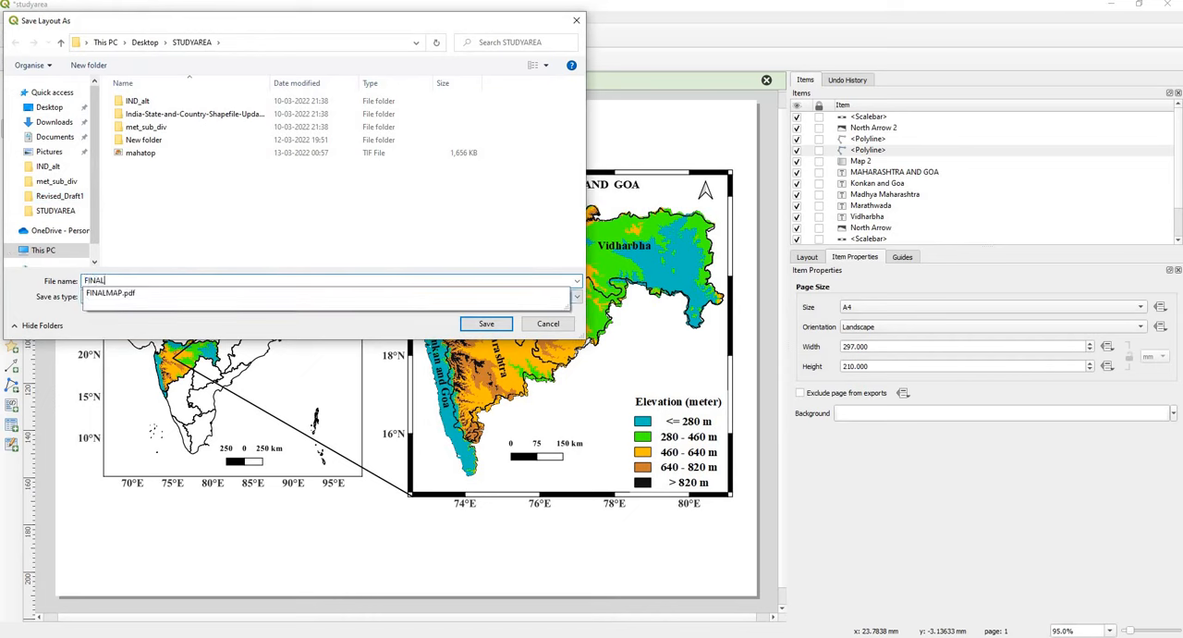
pyautogui.write('MAP')
pyautogui.press('Return')
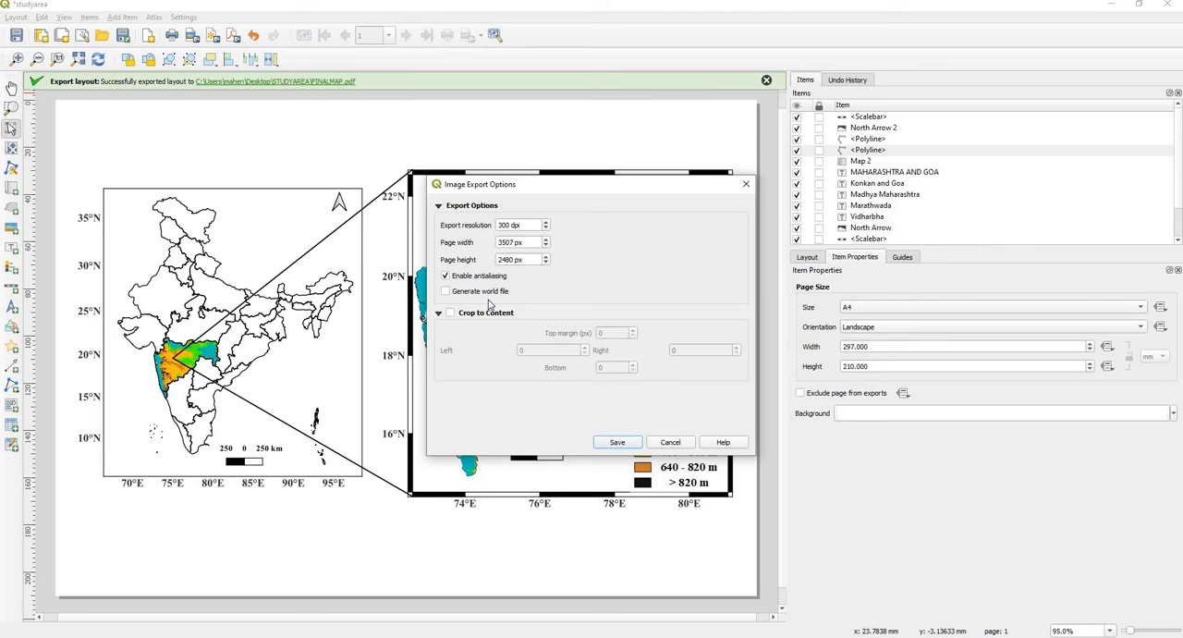
pyautogui.click(618, 442)
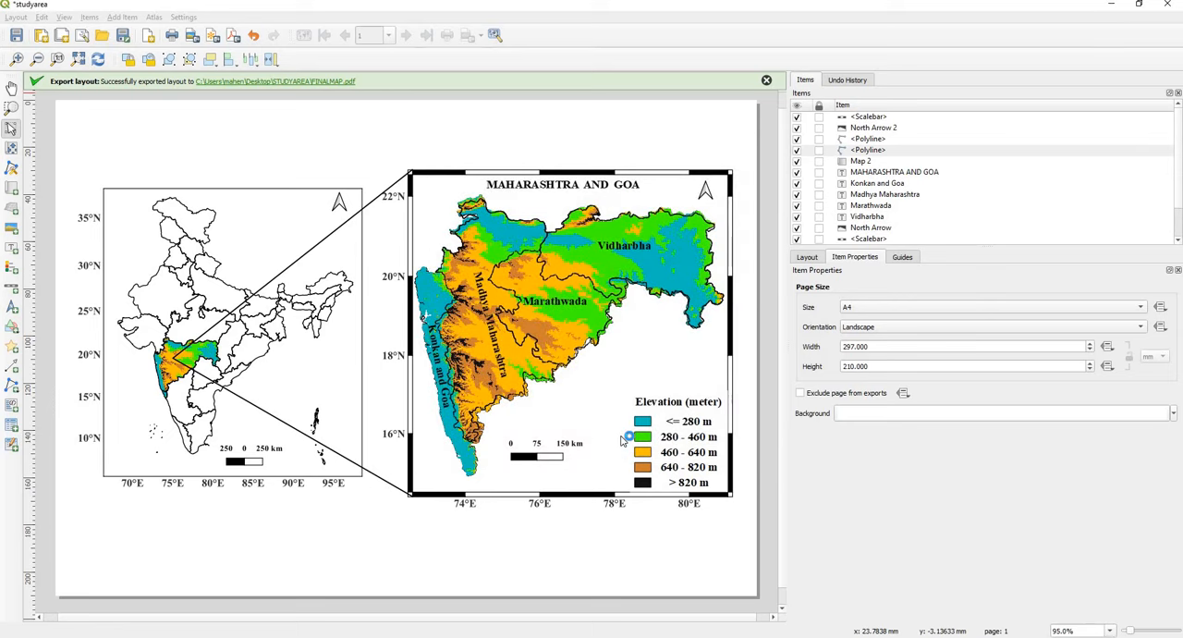
# Step: Switch to the STUDYAREA folder in File Explorer, open the FINALMAP TIF image in a maximized window to check it, and close it
pyautogui.moveTo(347, 636)
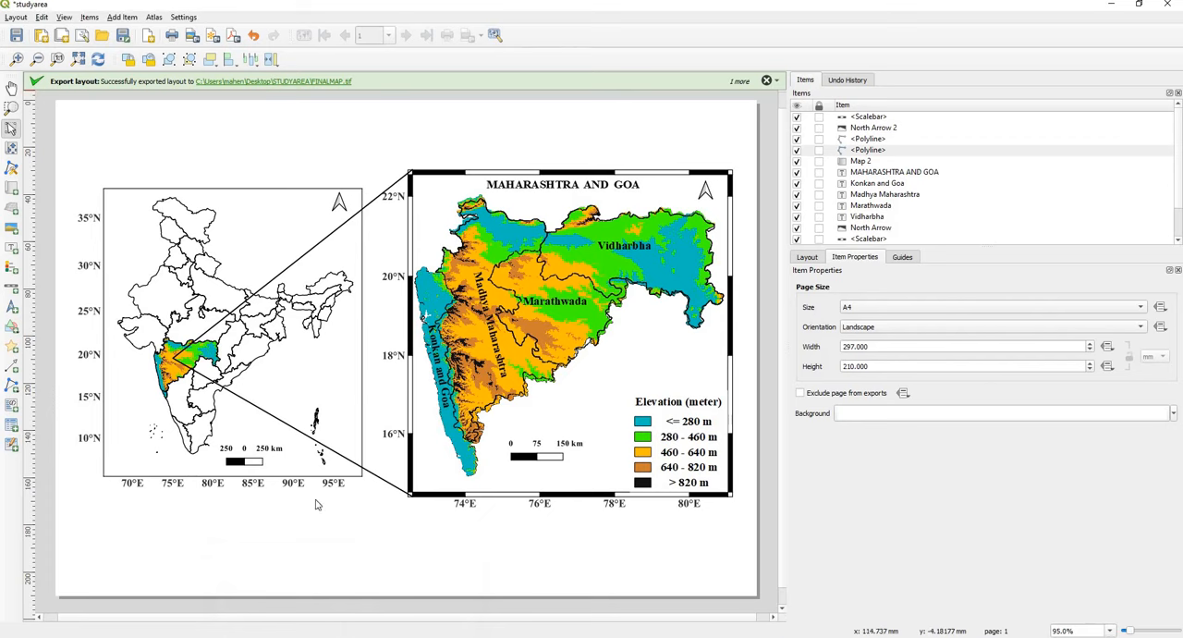
pyautogui.click(272, 593)
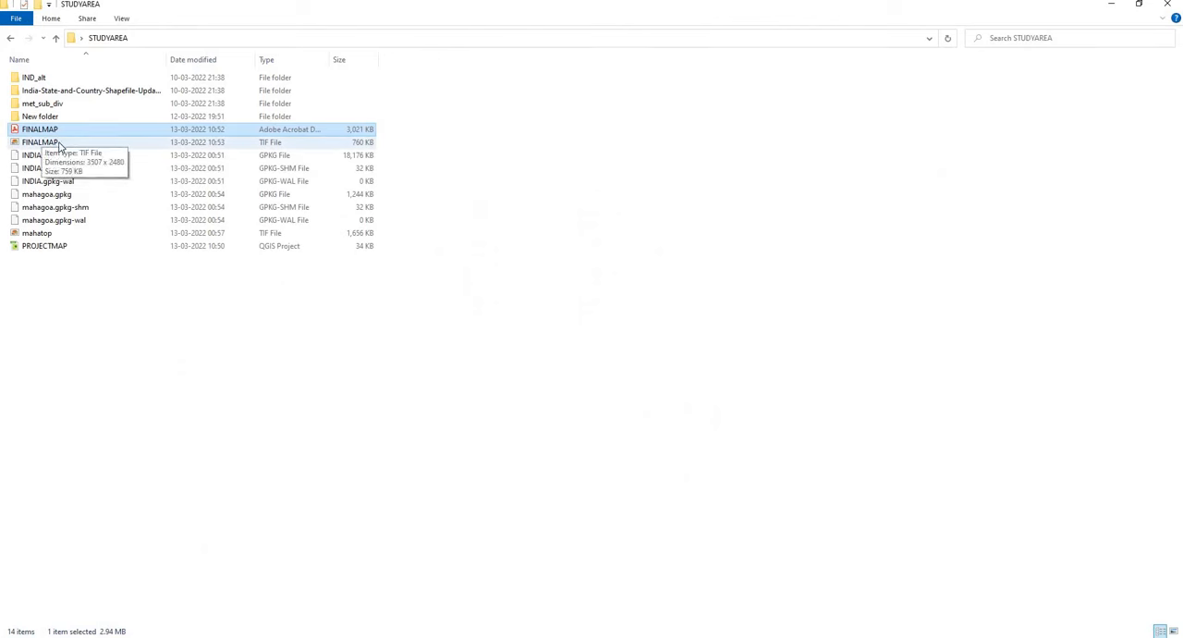
pyautogui.click(81, 141)
pyautogui.doubleClick(186, 144)
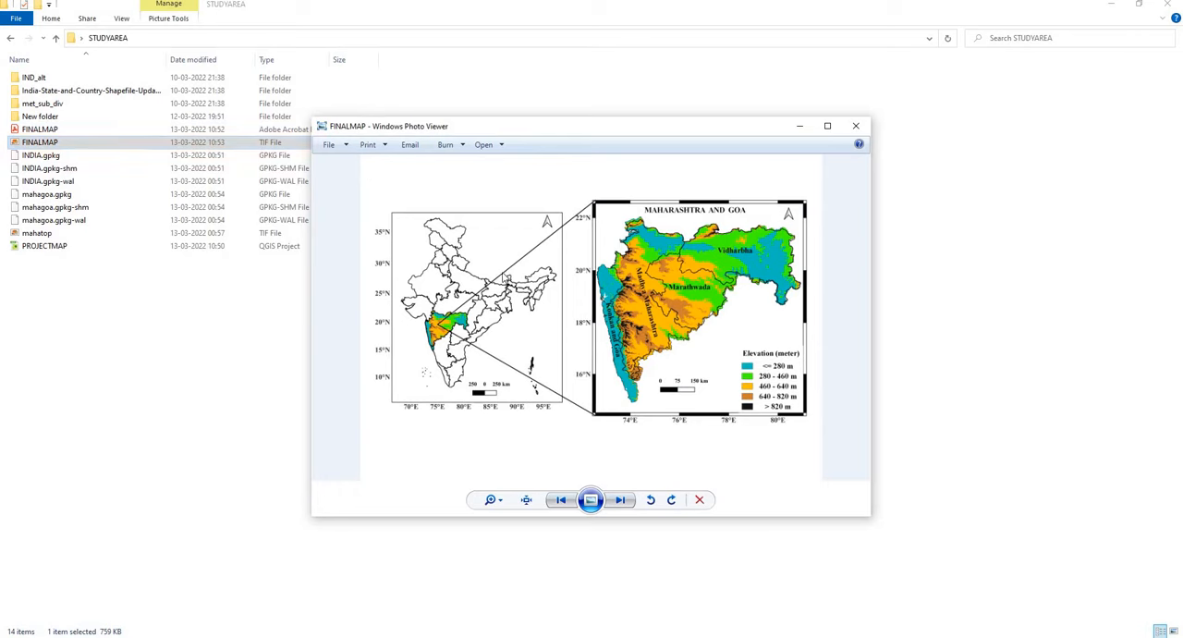
pyautogui.click(828, 125)
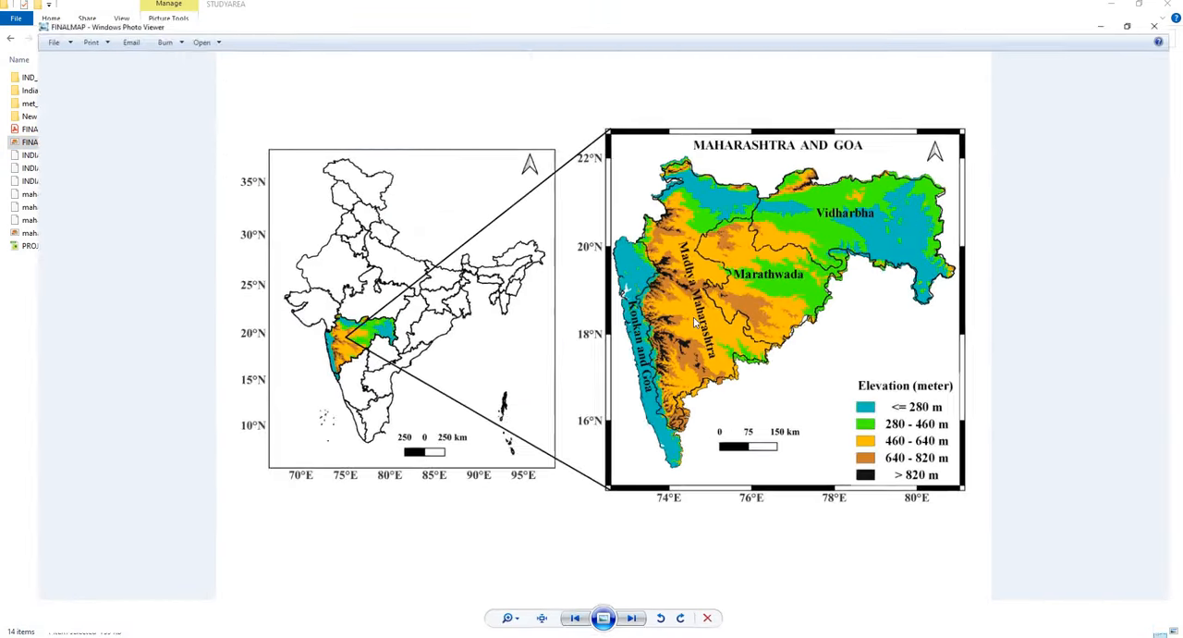
pyautogui.click(1168, 6)
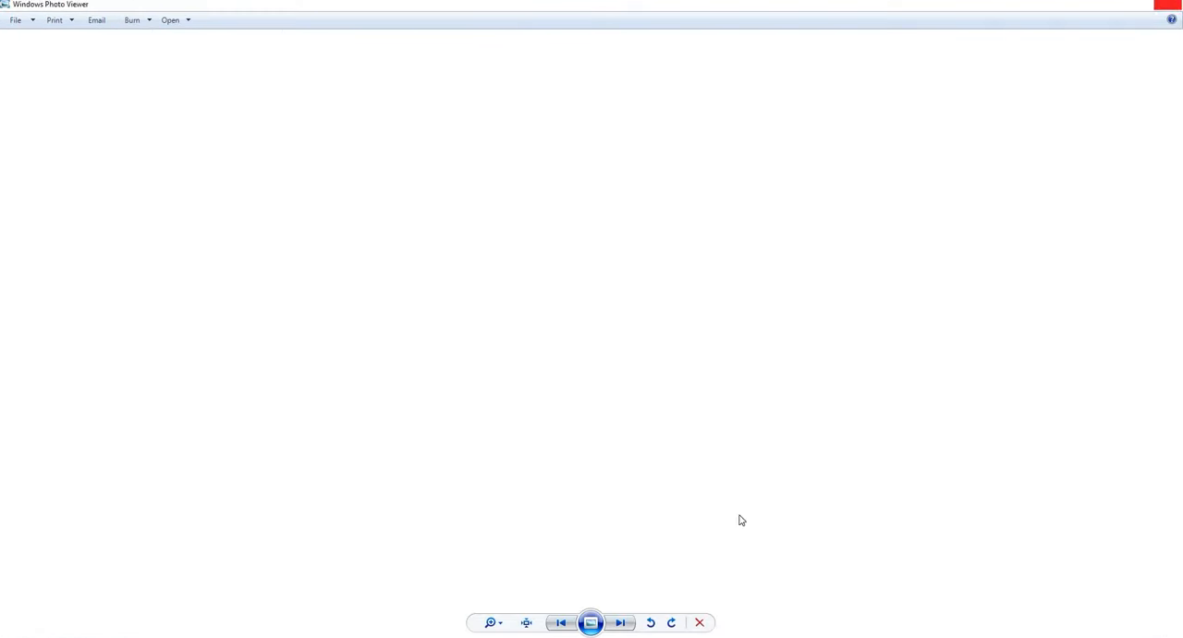
# Step: Switch back to the studyarea layout in QGIS and export it as a JPG image named FINALMAP at 300 dpi
pyautogui.moveTo(467, 634)
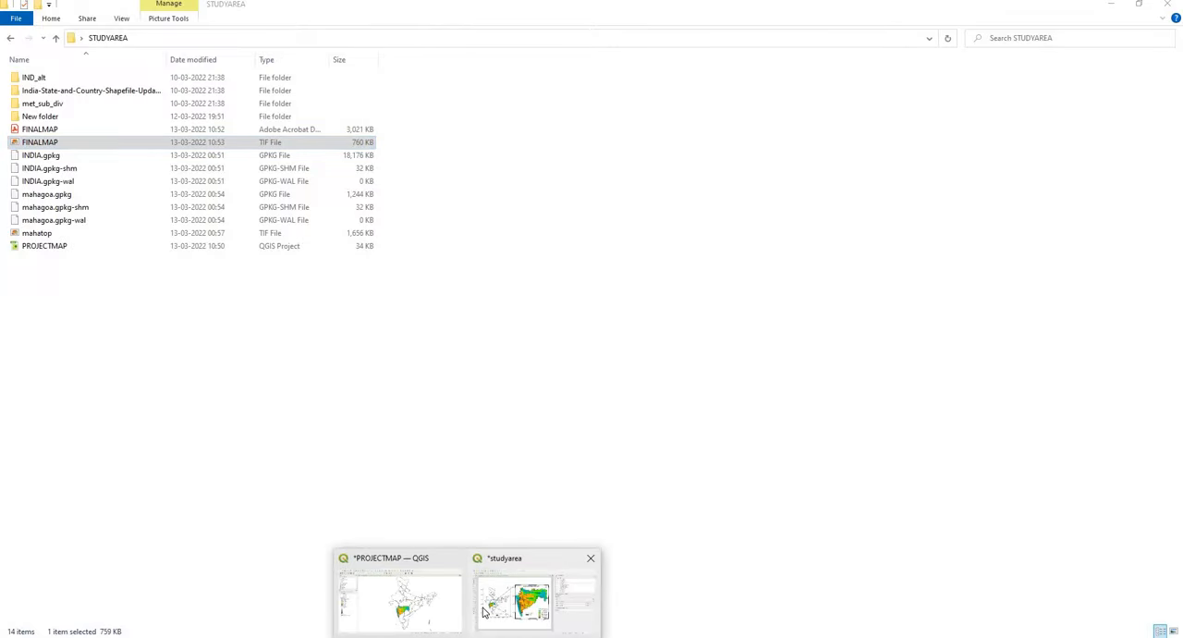
pyautogui.click(401, 601)
pyautogui.click(19, 19)
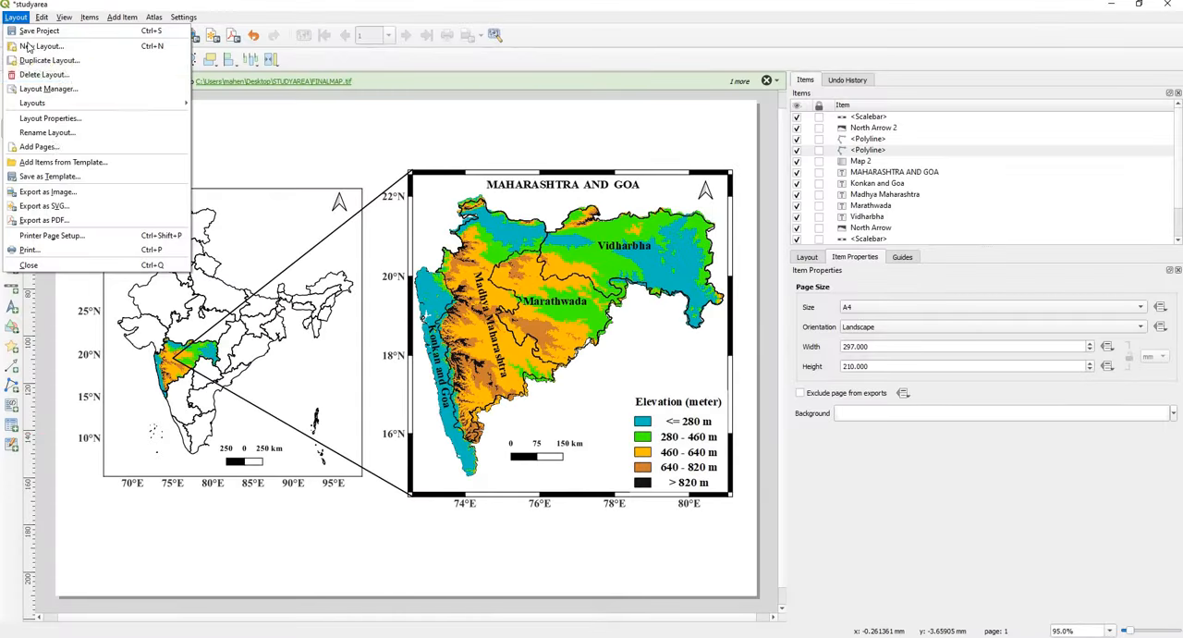
pyautogui.click(67, 191)
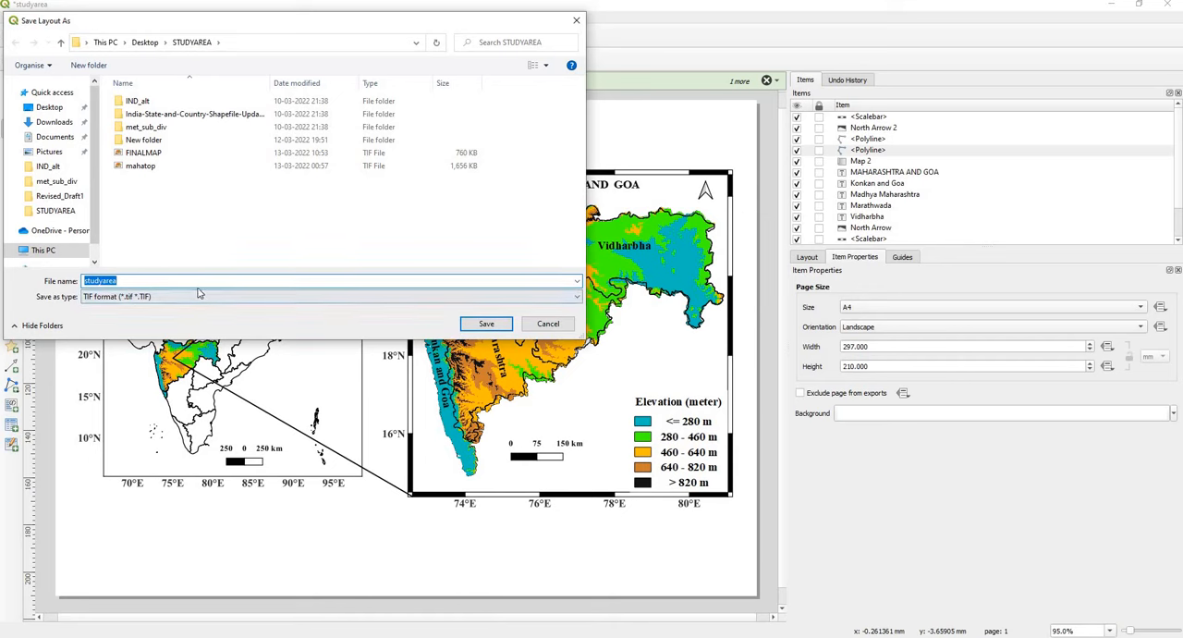
pyautogui.write('FINALMAP')
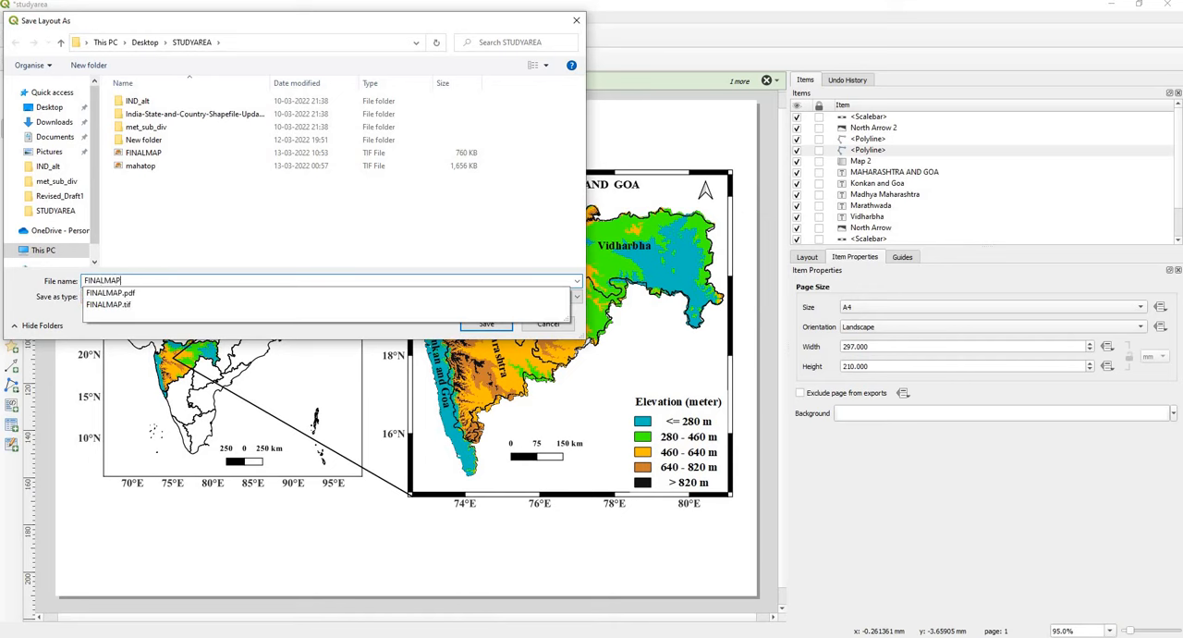
pyautogui.click(256, 221)
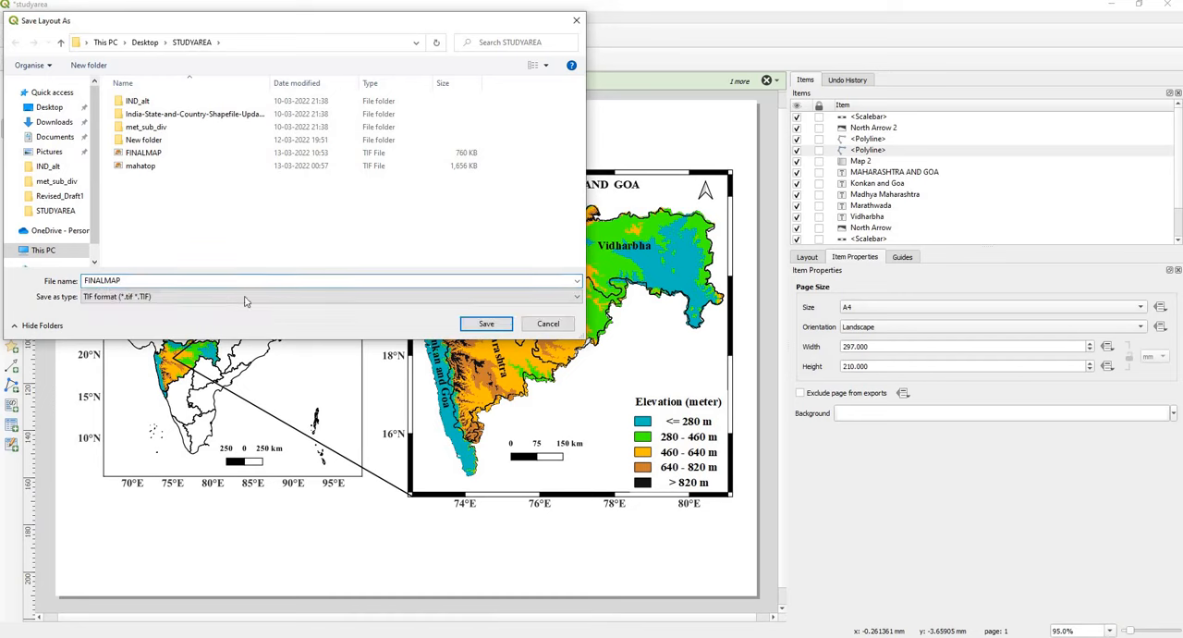
pyautogui.click(233, 301)
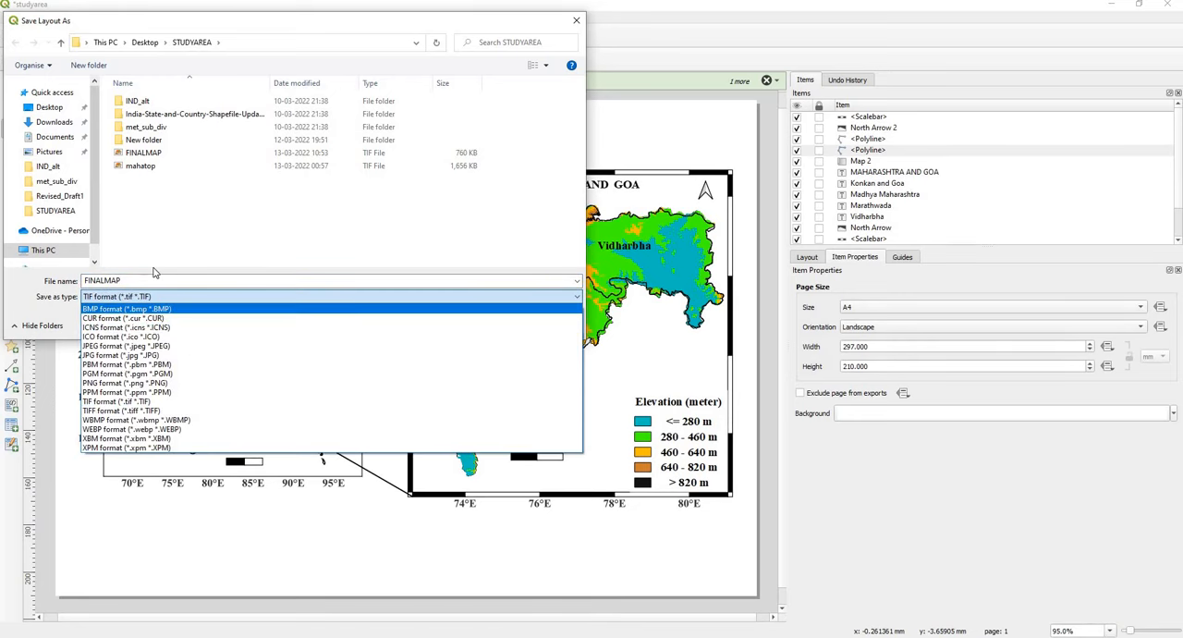
pyautogui.click(168, 356)
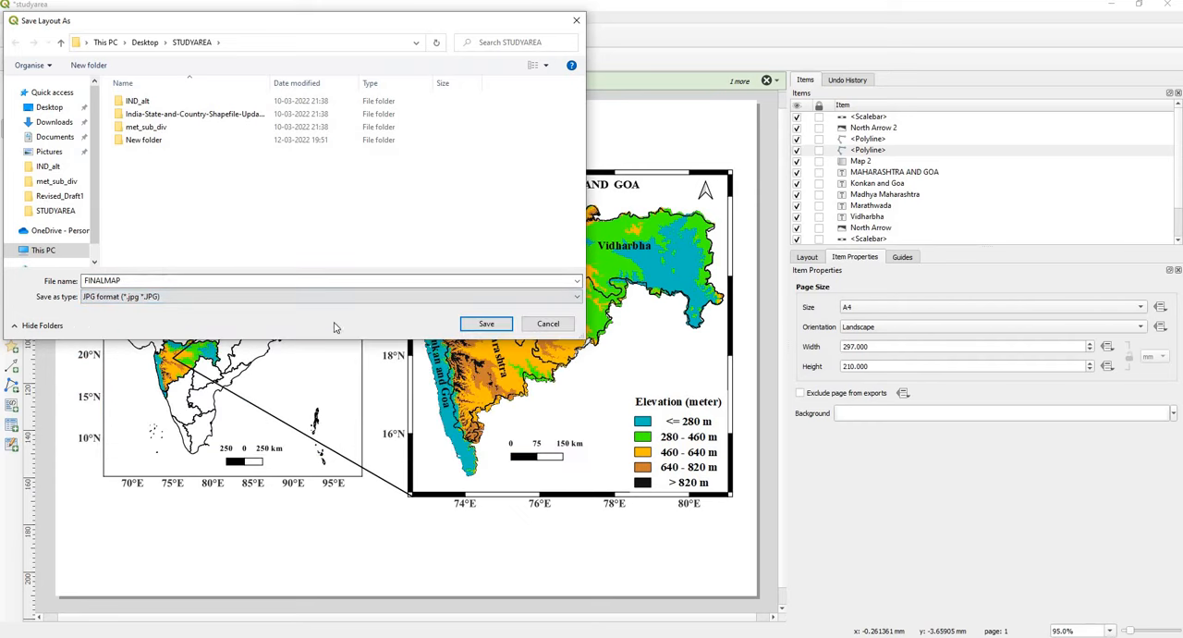
pyautogui.press('Return')
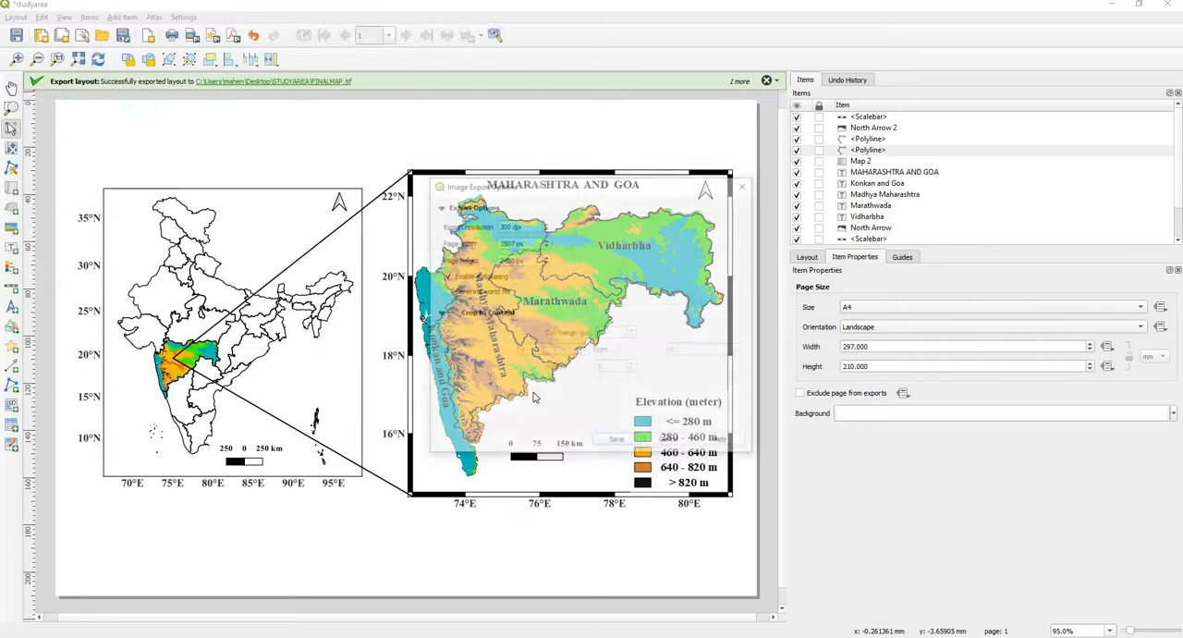
pyautogui.click(615, 441)
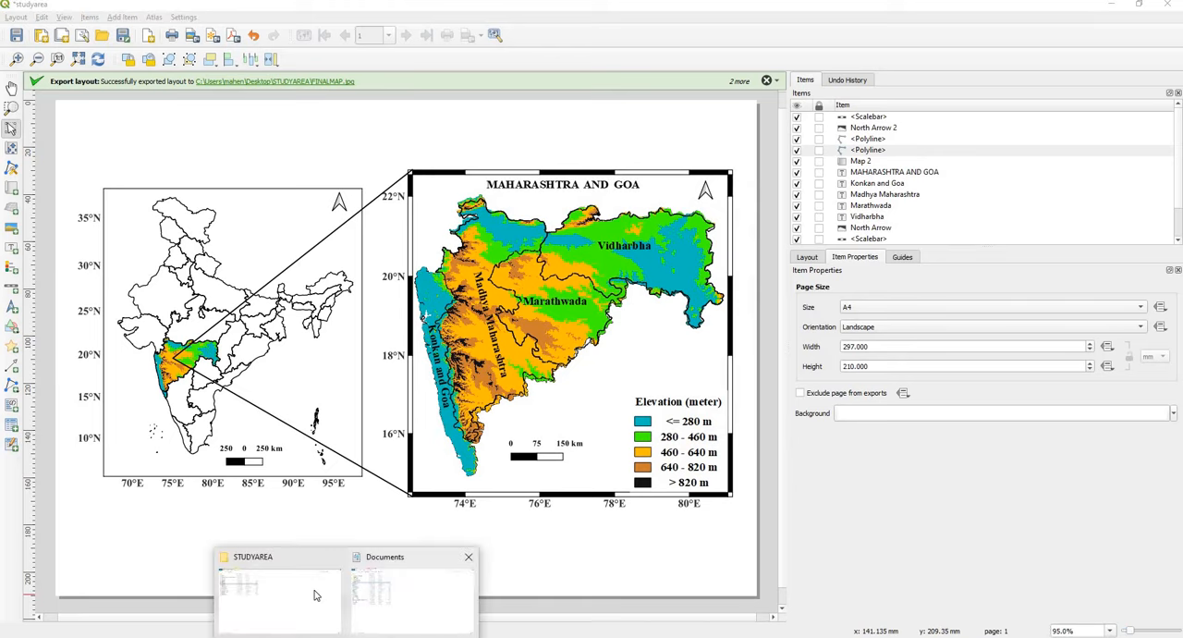
# Step: Switch to the STUDYAREA folder in File Explorer, open the FINALMAP JPG image to check it, close it, and return to the studyarea layout
pyautogui.click(314, 592)
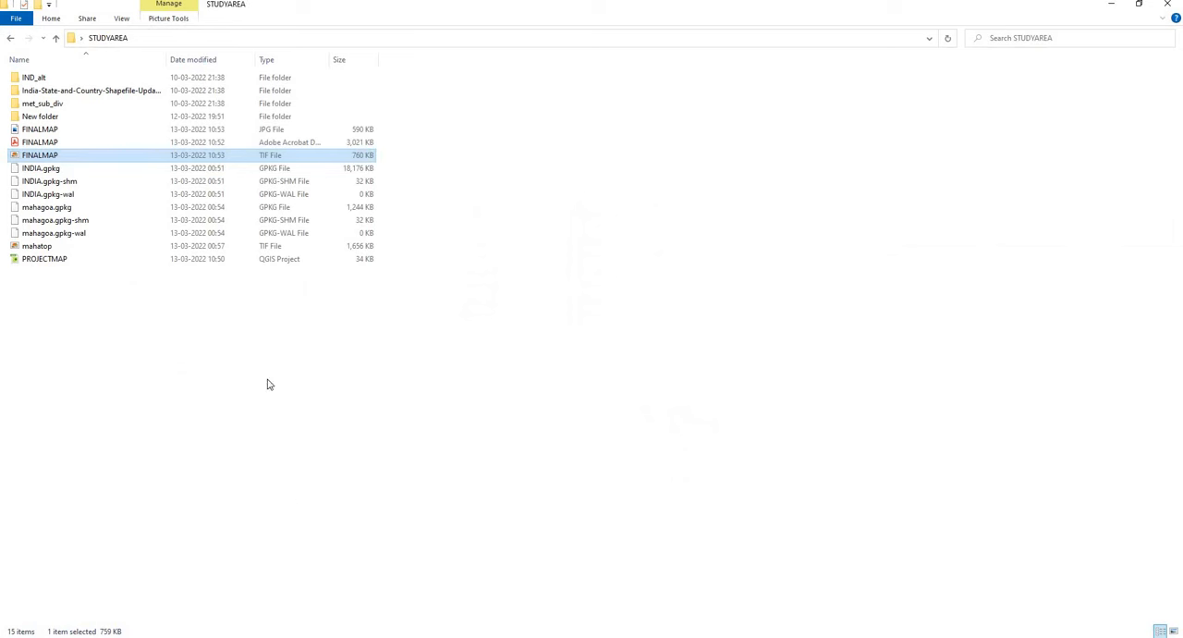
pyautogui.doubleClick(80, 131)
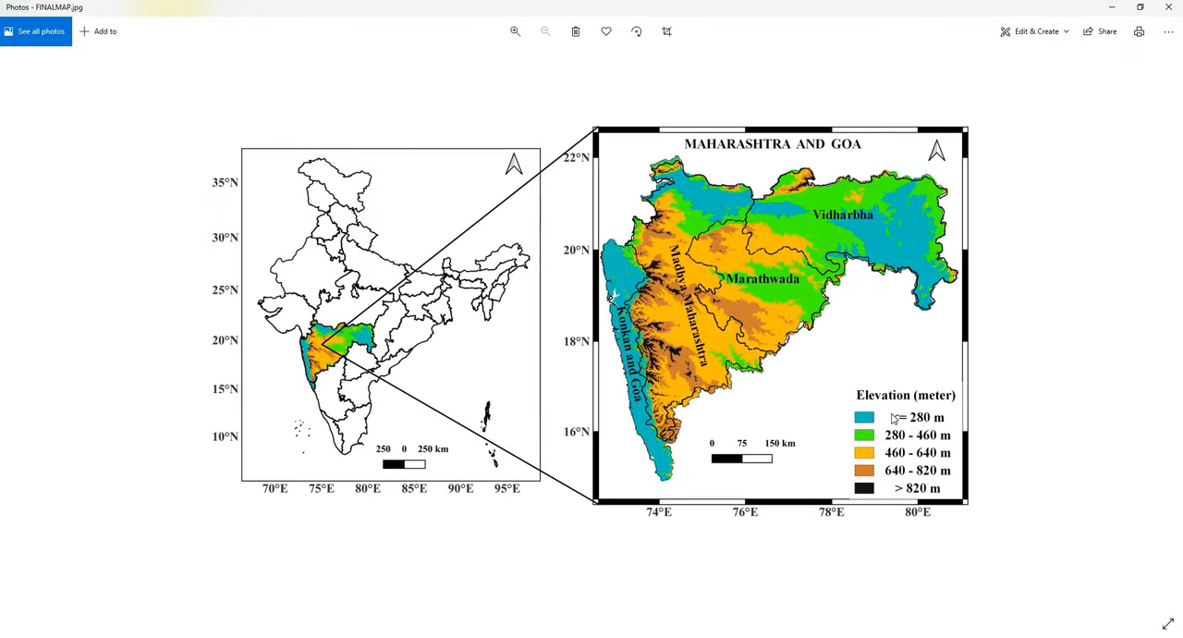
pyautogui.click(1169, 7)
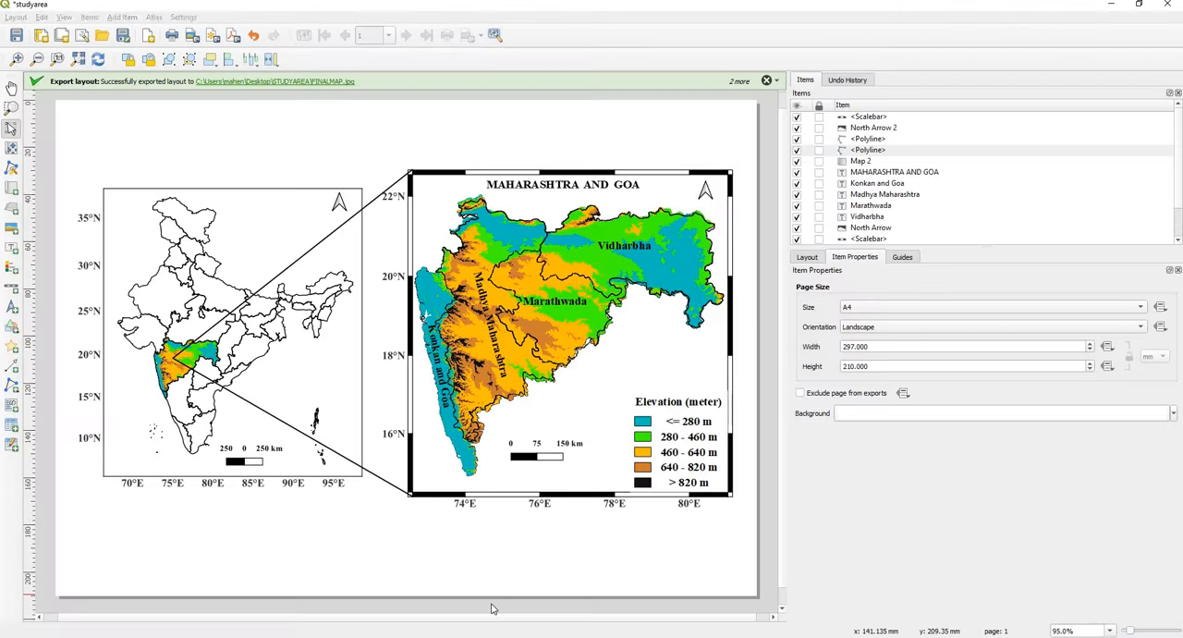
pyautogui.click(494, 609)
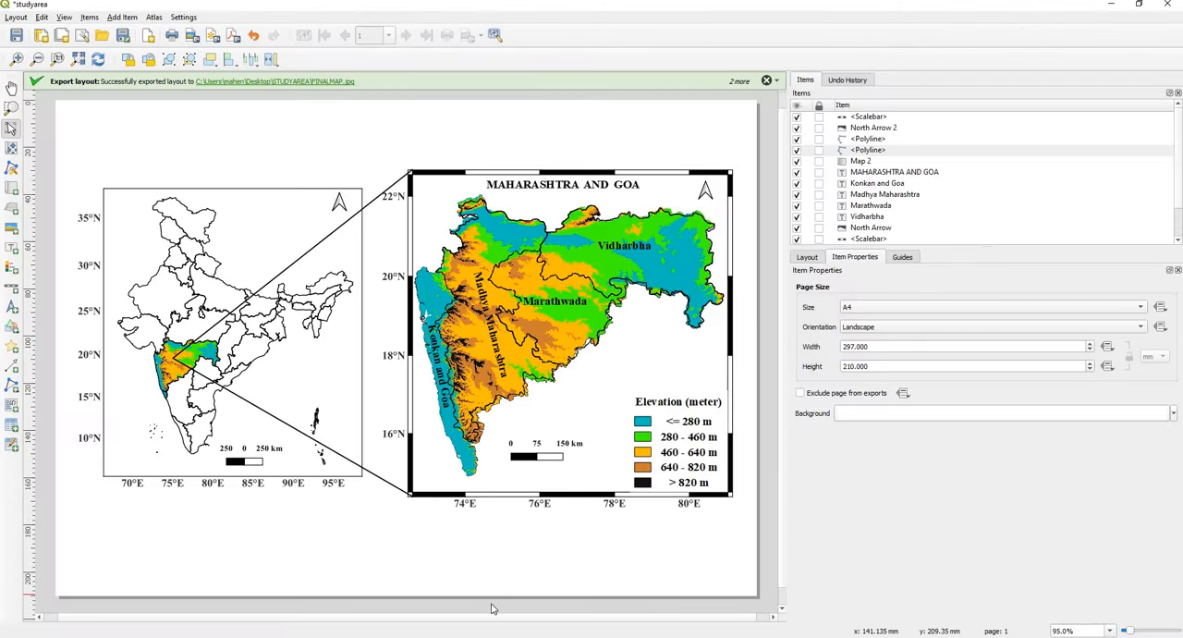